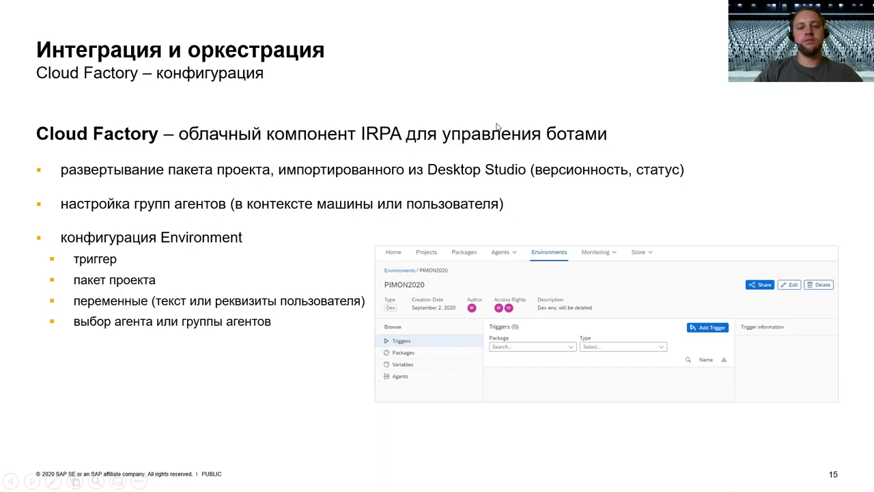
- End the PowerPoint slideshow and bring Chrome's SAP Language Platform Development login page forward
key(Escape)
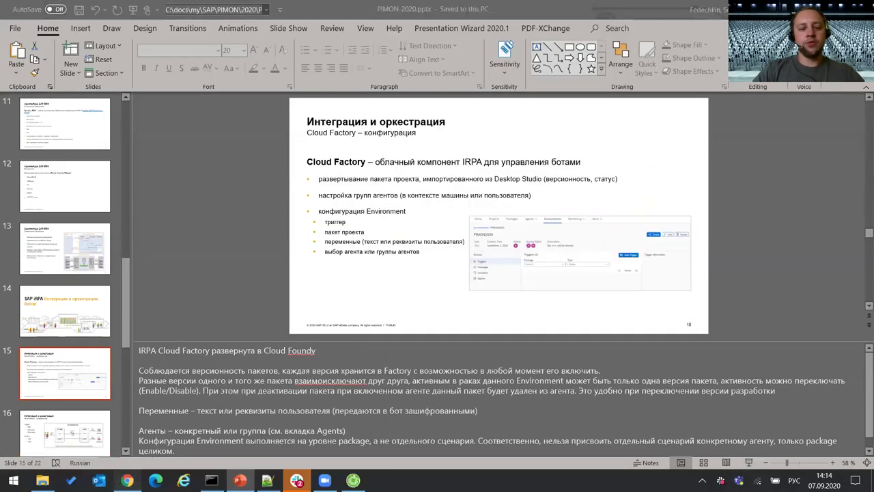
key(alt+Tab)
click(324, 29)
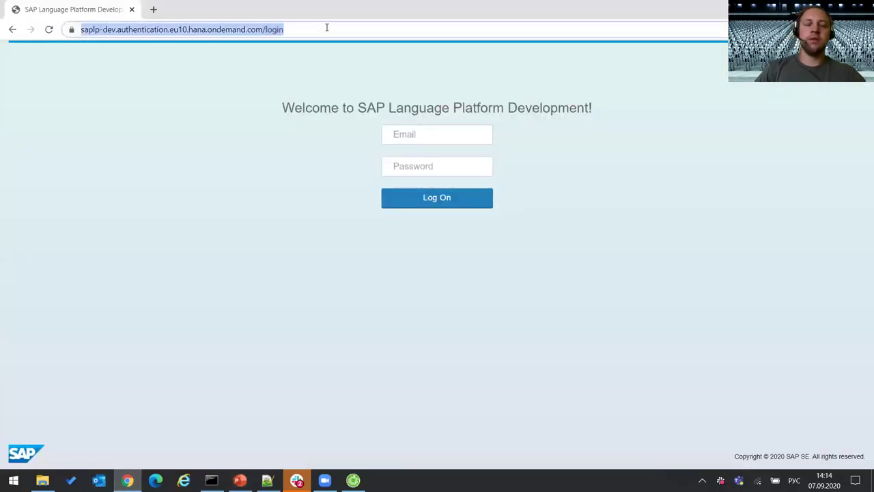
- Remove the login part of the page address and reload the shortened URL
click(327, 27)
key(ctrl+shift+Left)
key(BackSpace)
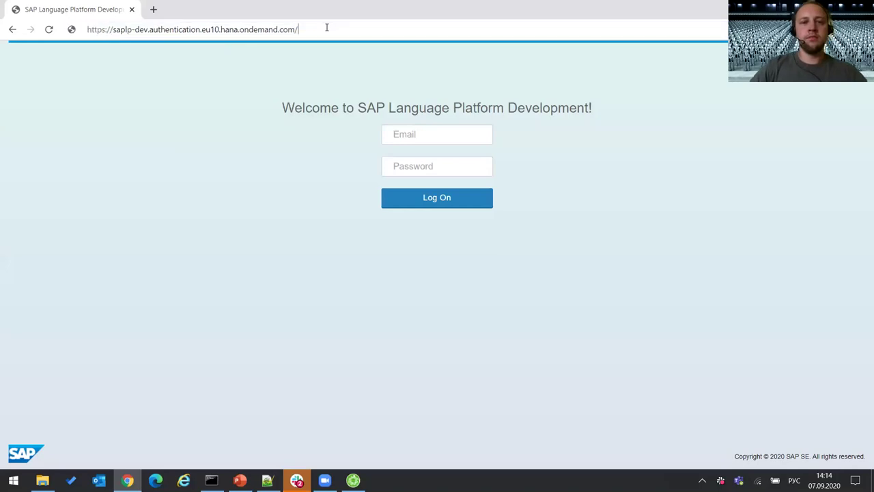
key(Return)
- Sign in with the account e-mail and password, switching the keyboard layout to English
click(413, 134)
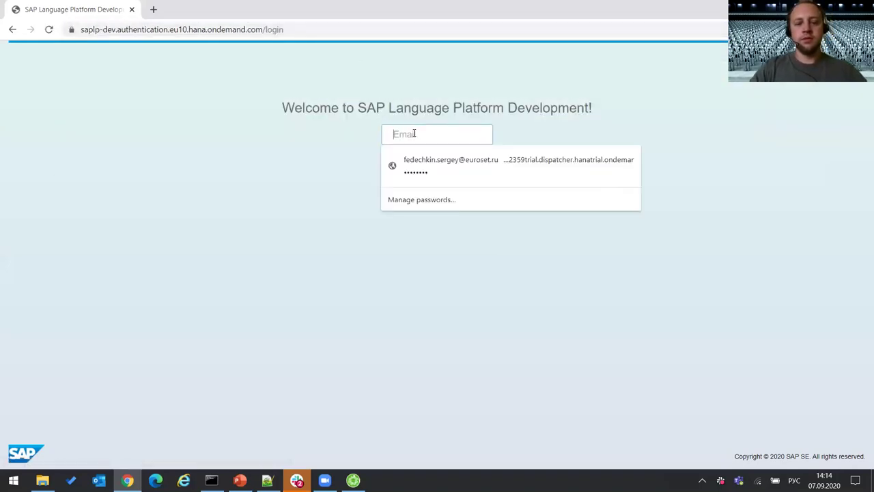
text(ыукпуню)
key(BackSpace)
key(BackSpace)
key(BackSpace)
key(BackSpace)
key(BackSpace)
key(BackSpace)
key(BackSpace)
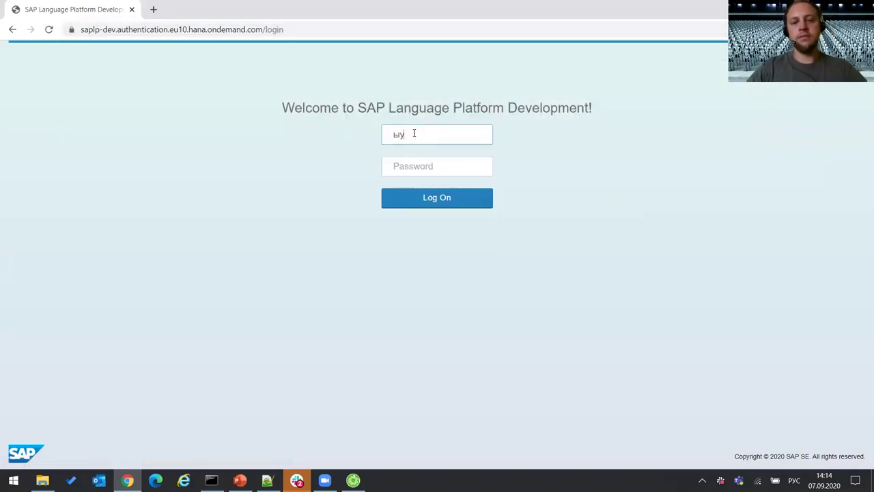
key(alt+shift)
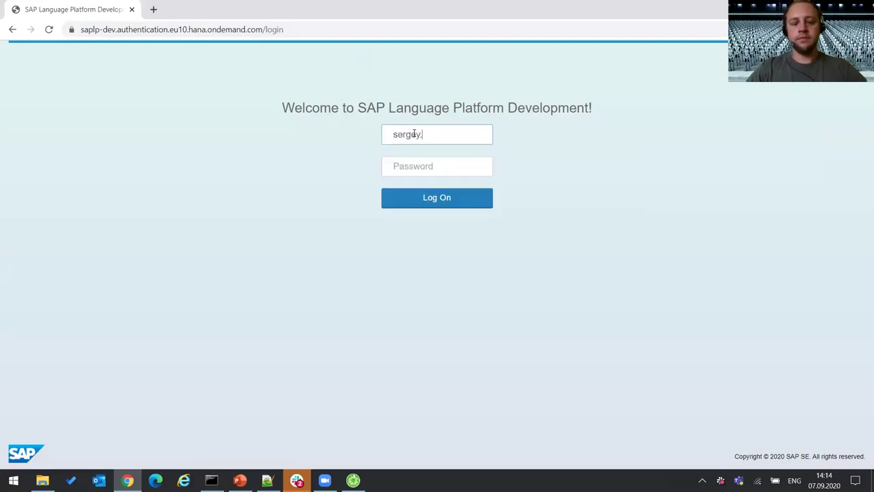
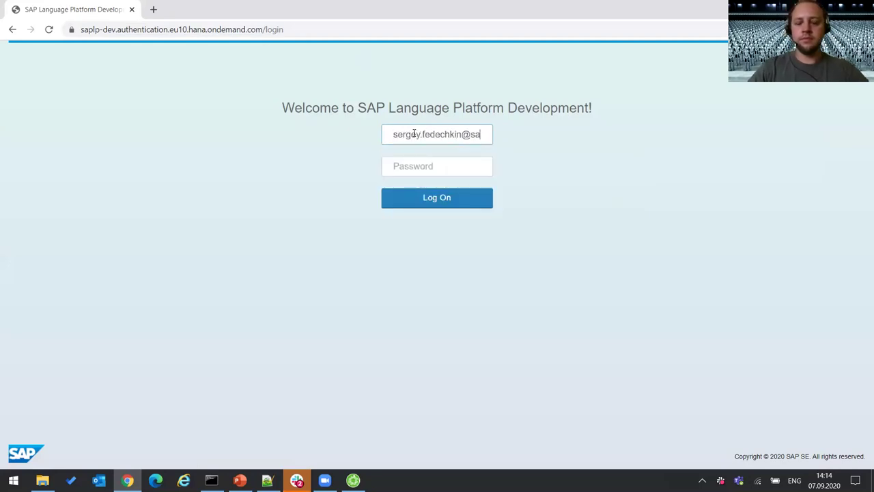
key(Tab)
text(•••)
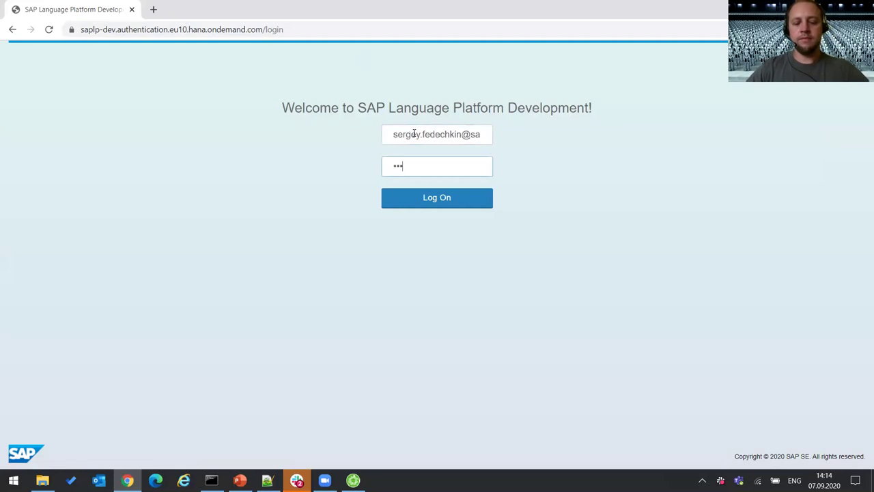
text(••••)
key(Return)
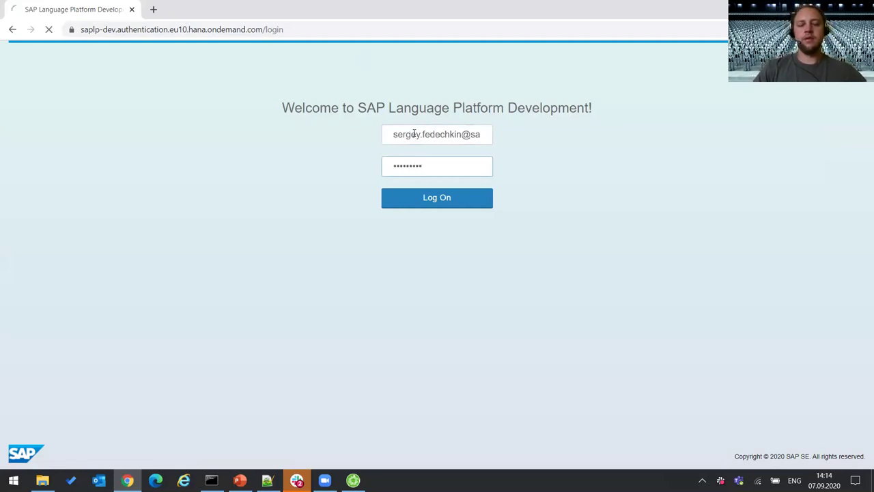
- Load the saplp-dev iRPA Factory home page from the address bar suggestion
click(307, 29)
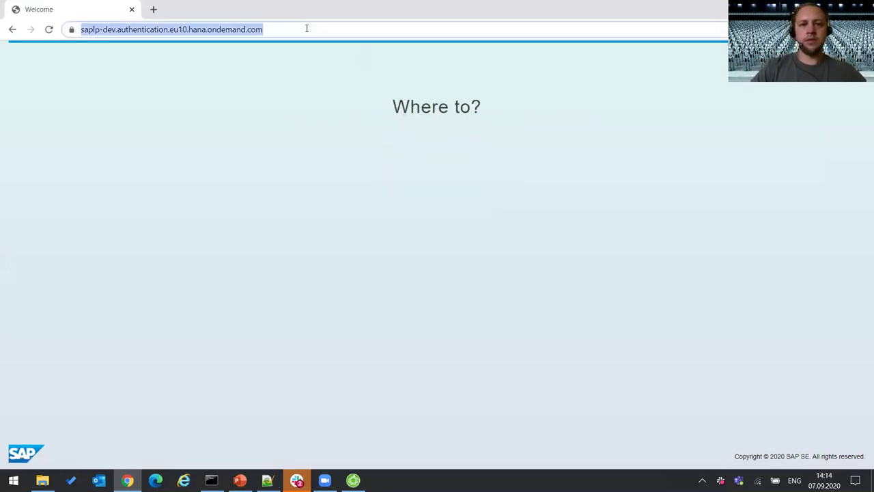
click(306, 29)
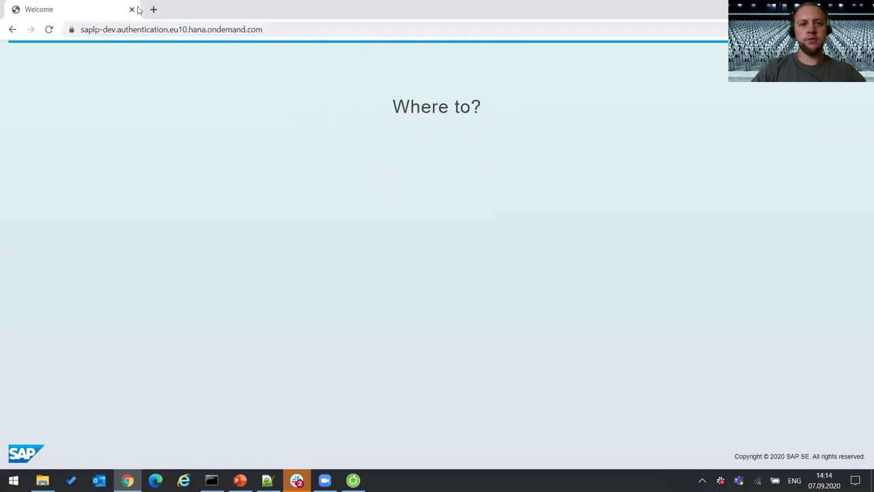
click(263, 29)
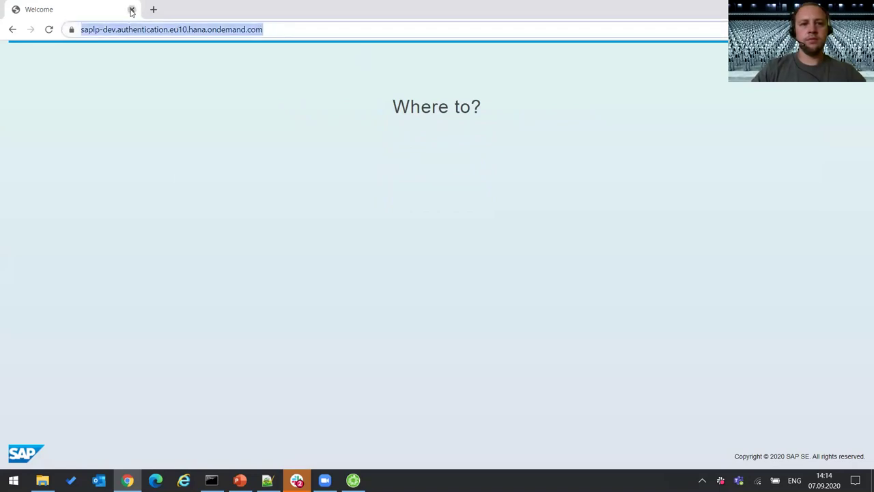
key(alt+Tab)
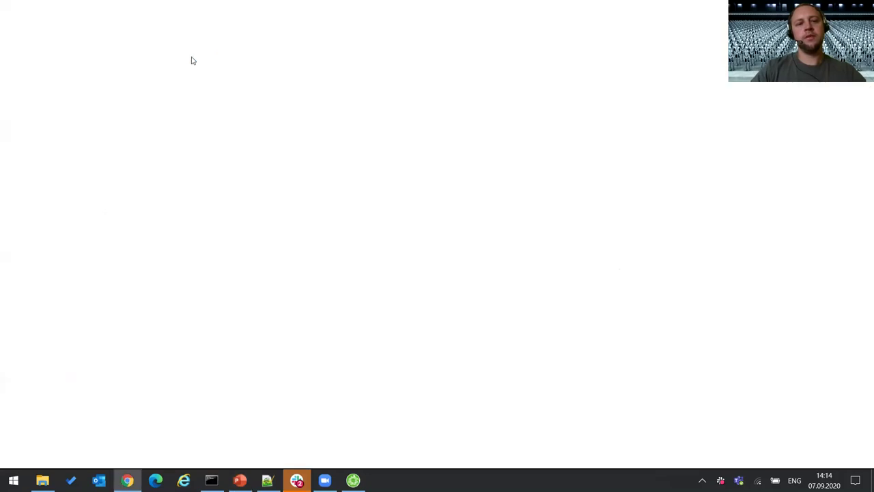
click(193, 28)
text(c)
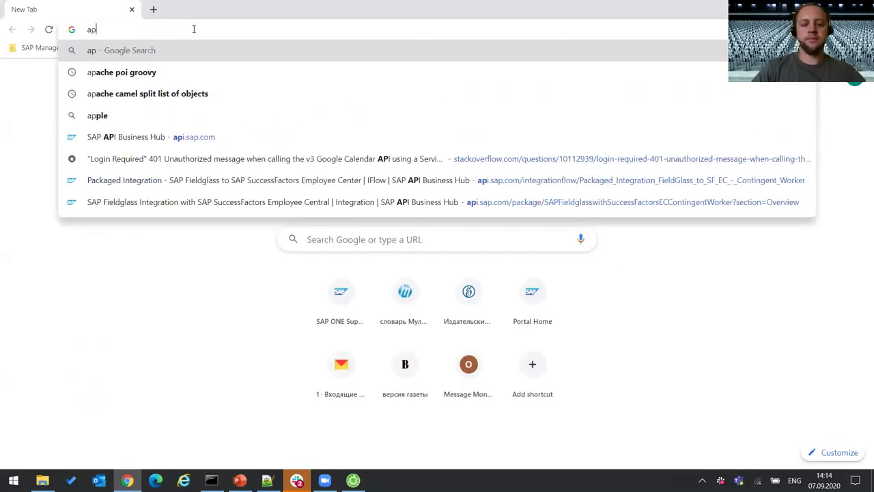
text(sap)
key(Up)
key(Return)
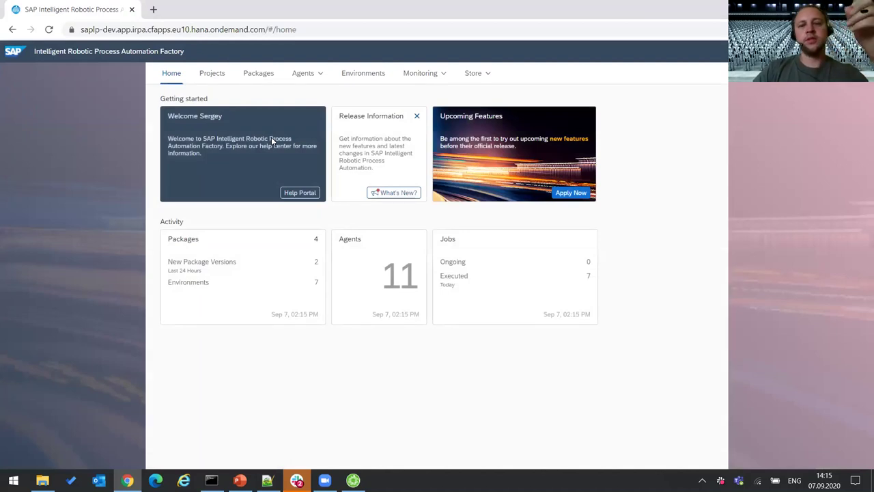
- Zoom in and browse the Packages and Projects lists, ending on the 11 Agents
key(ctrl+plus)
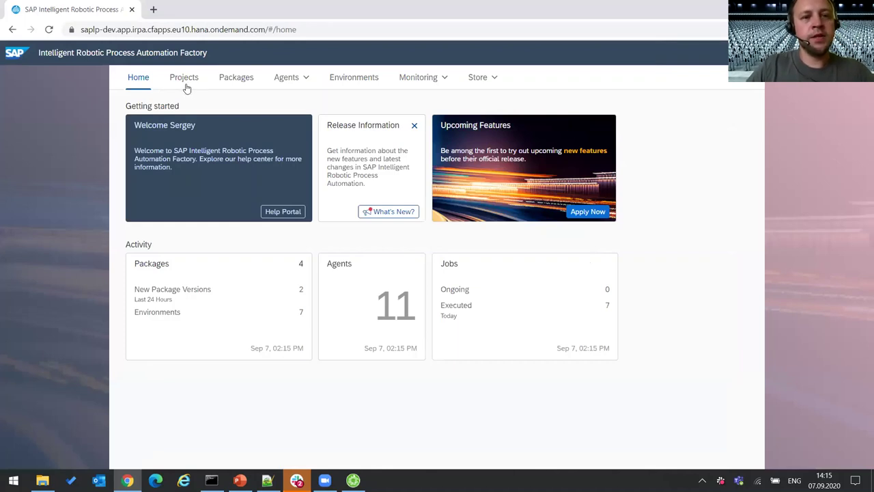
click(250, 82)
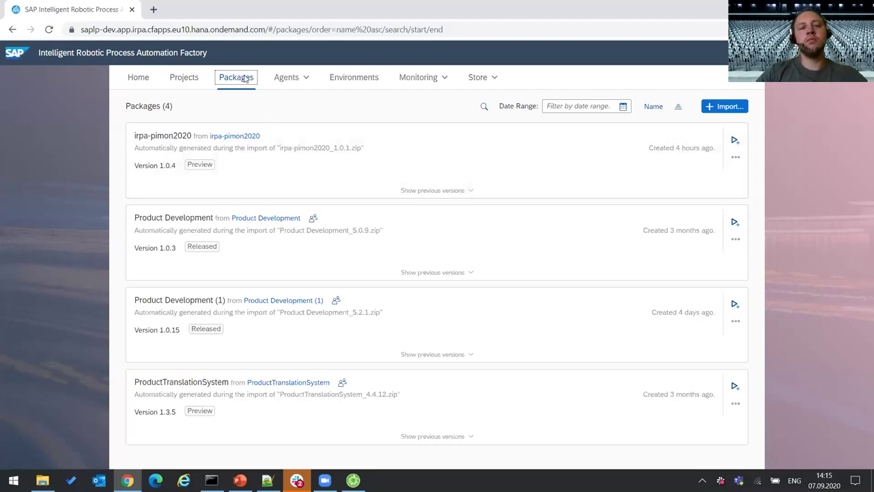
click(187, 79)
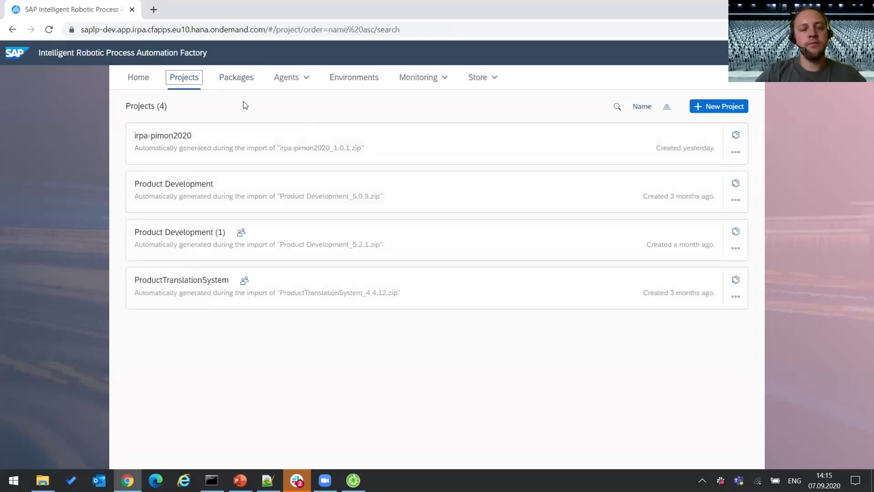
click(287, 77)
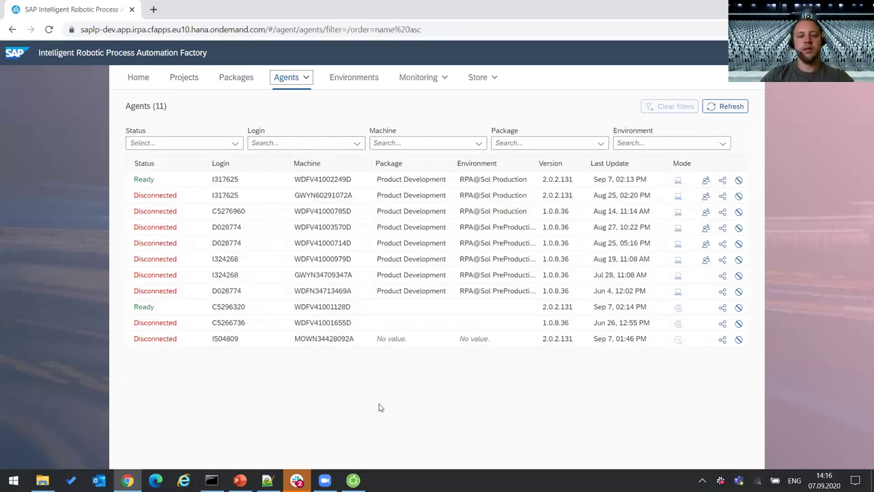
click(14, 480)
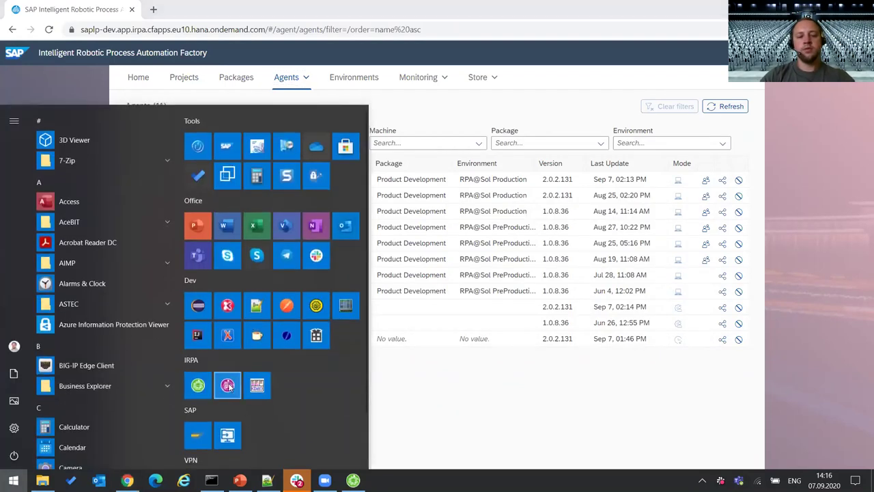
click(702, 480)
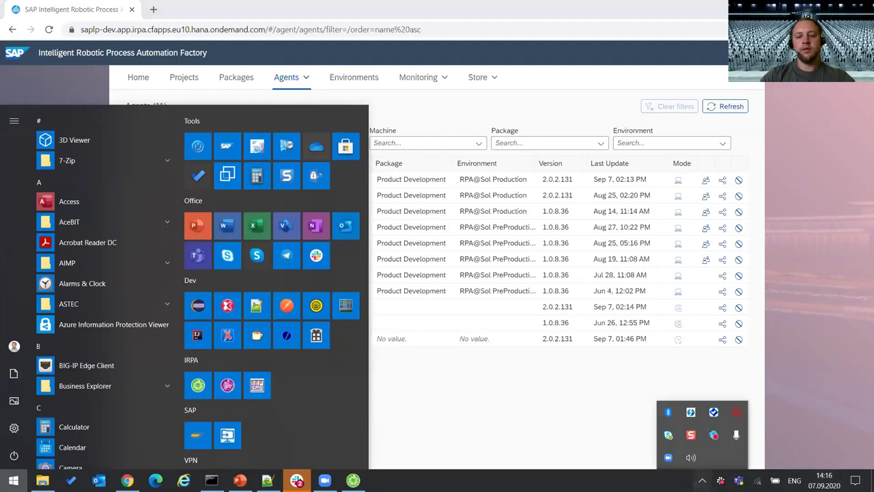
click(702, 481)
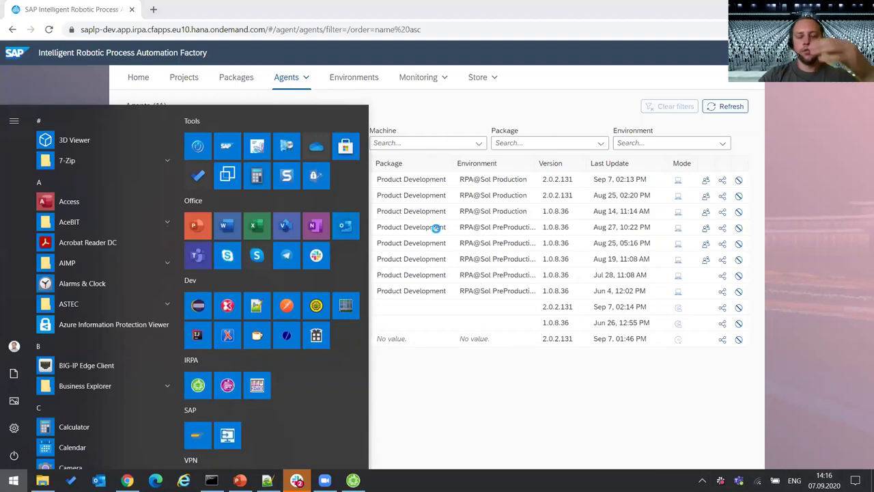
key(ctrl+shift+Escape)
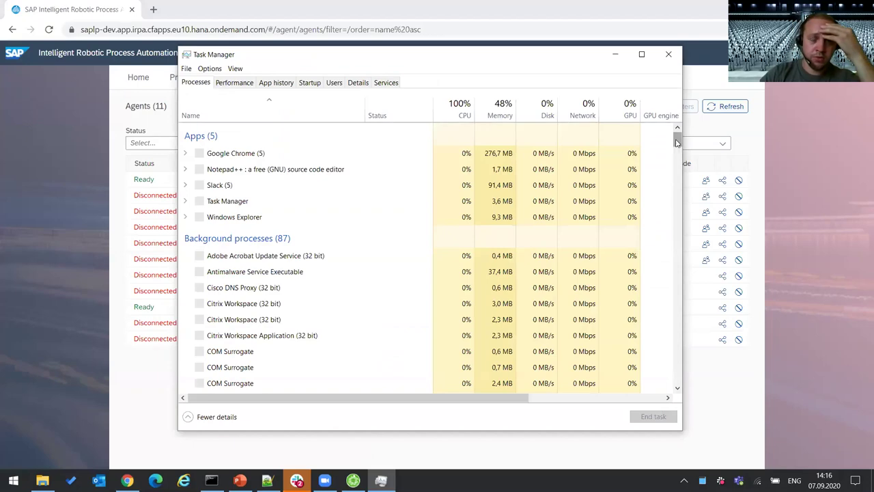
drag(678, 151, 679, 225)
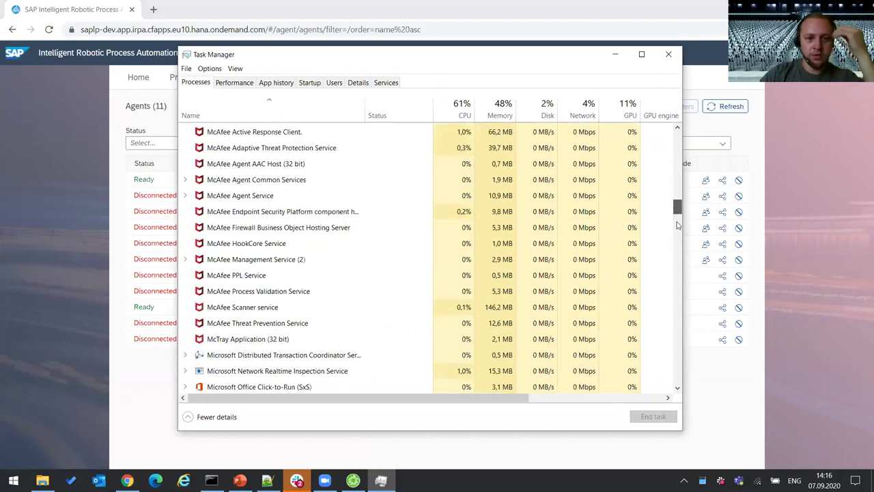
scroll(679, 225, up, 7)
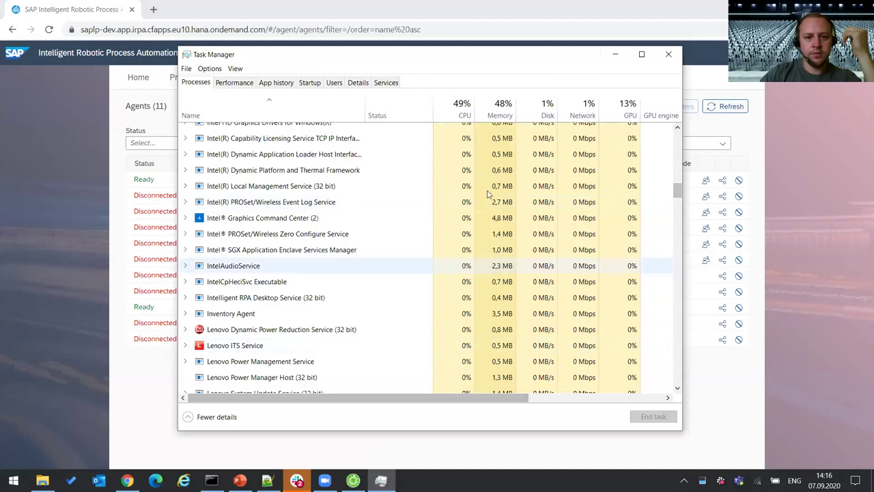
click(669, 54)
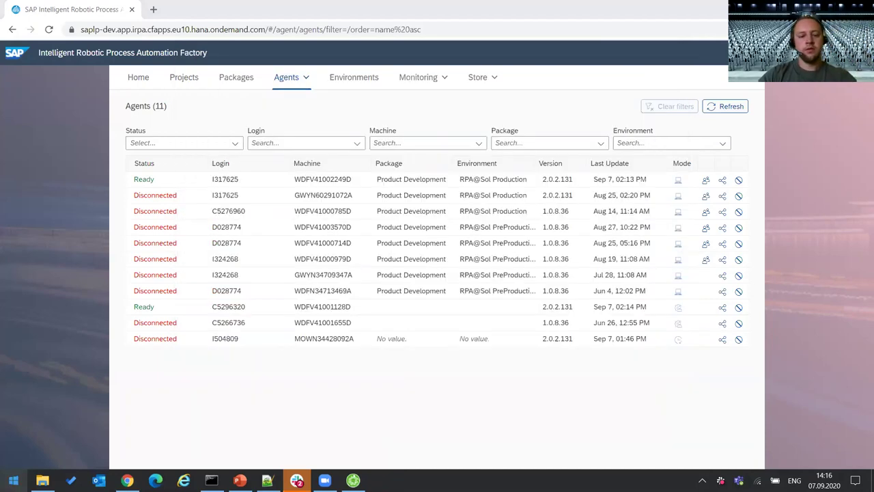
- Launch the iRPA Desktop Agent, refresh the agents list and open the Idle agent's details
click(14, 480)
click(228, 384)
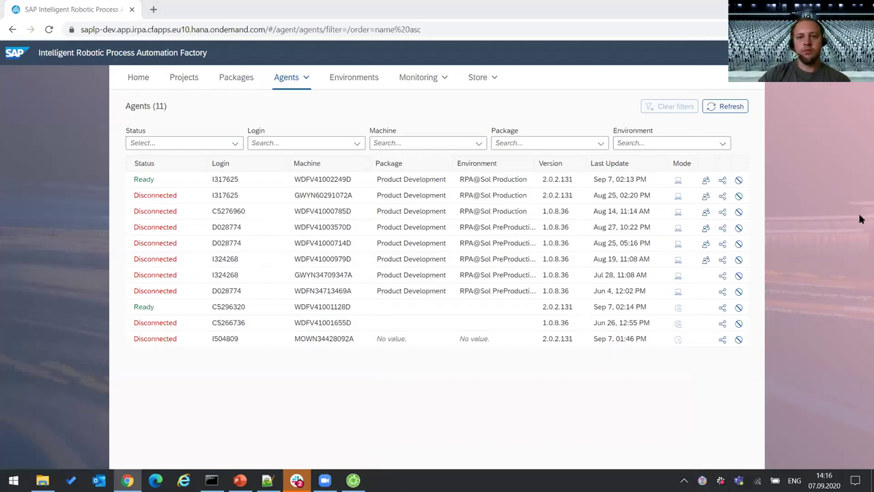
click(728, 106)
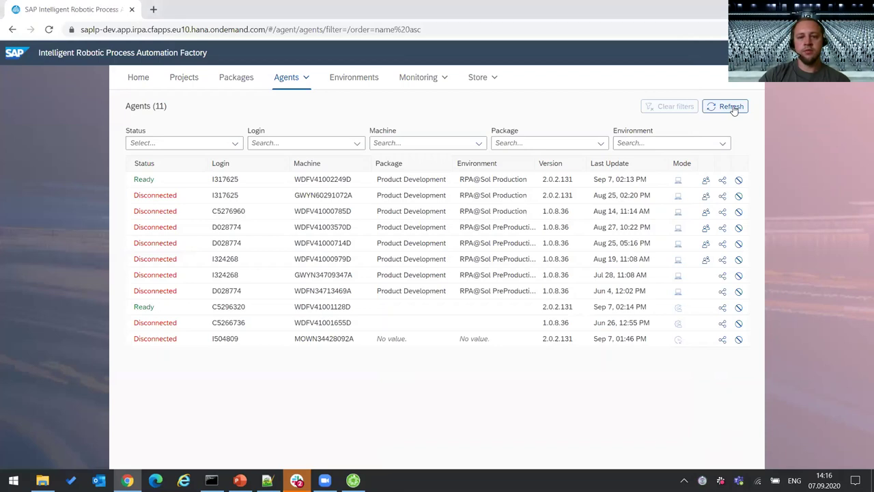
click(337, 343)
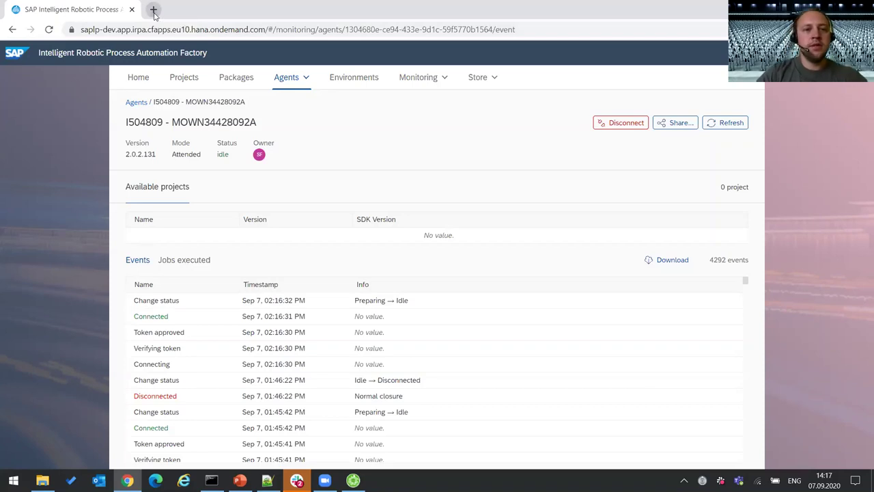
- Search help.sap.com for 'robotic' and open the Intelligent RPA Installation Guide's Compatibility Matrix
click(153, 10)
text(help)
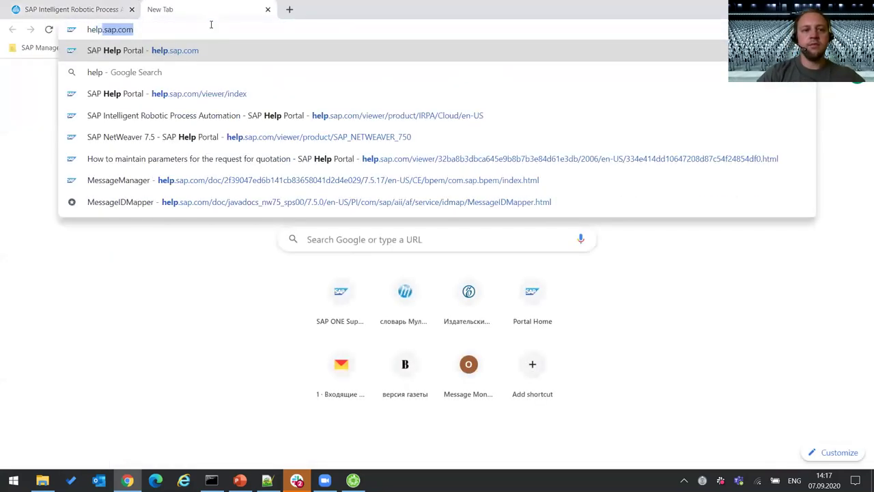
key(Return)
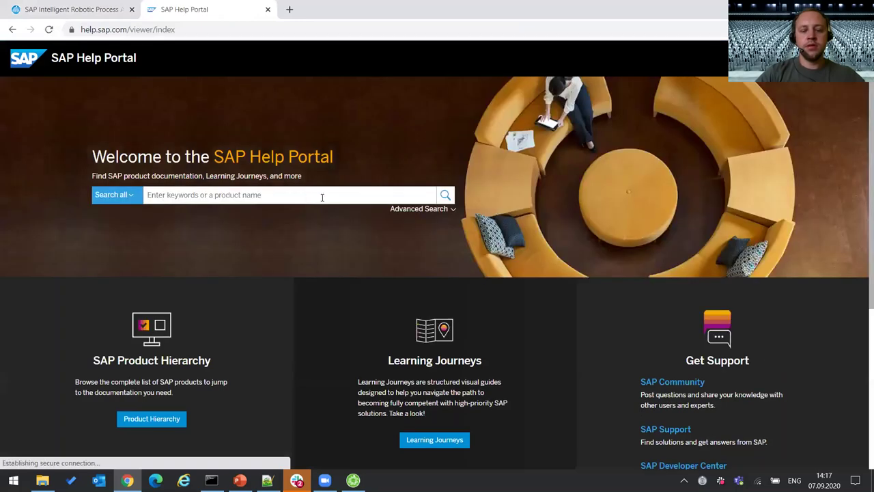
click(322, 196)
text(robotic)
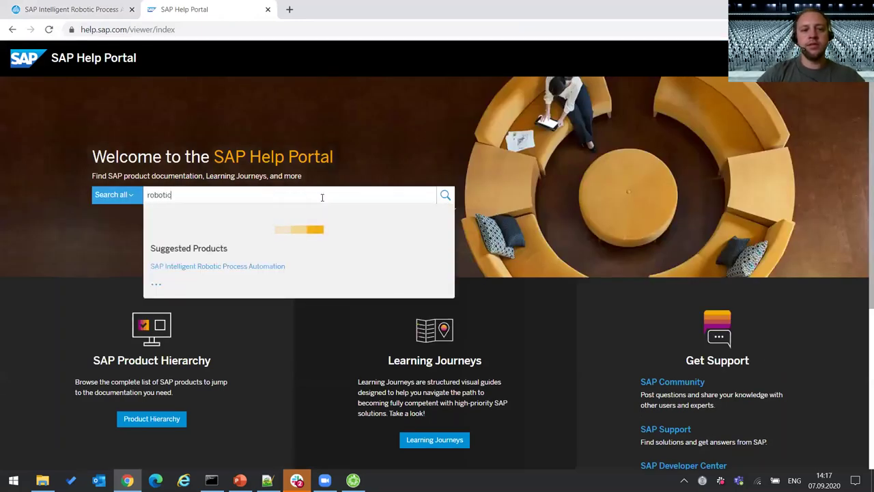
click(275, 239)
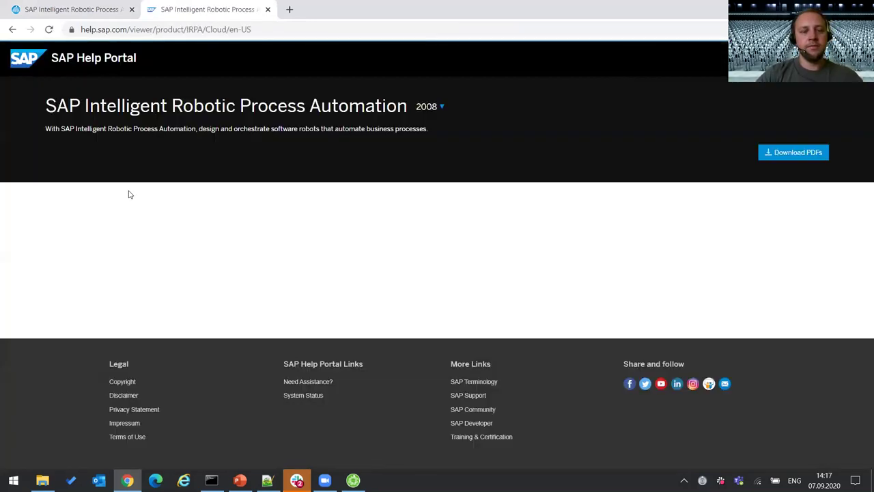
scroll(478, 304, down, 2)
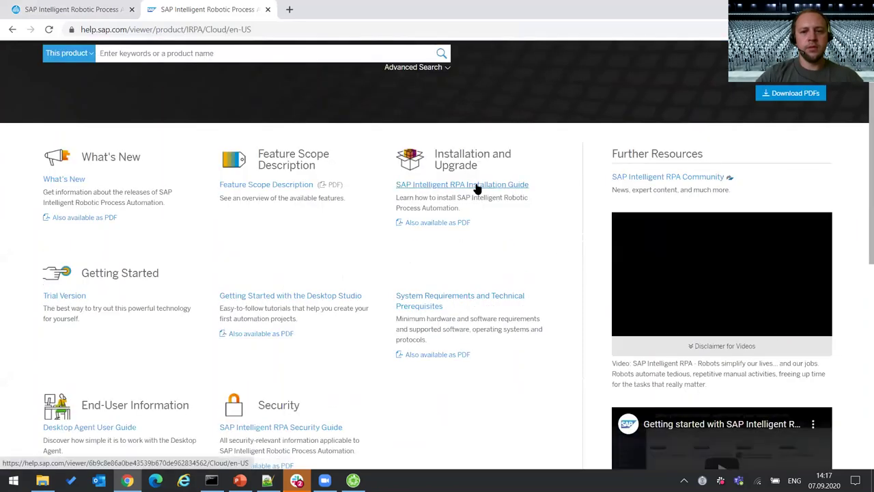
click(479, 186)
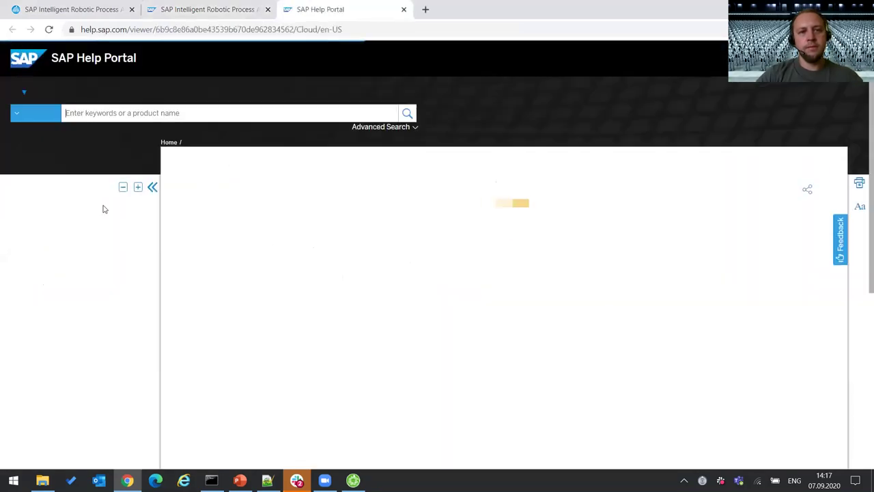
click(7, 293)
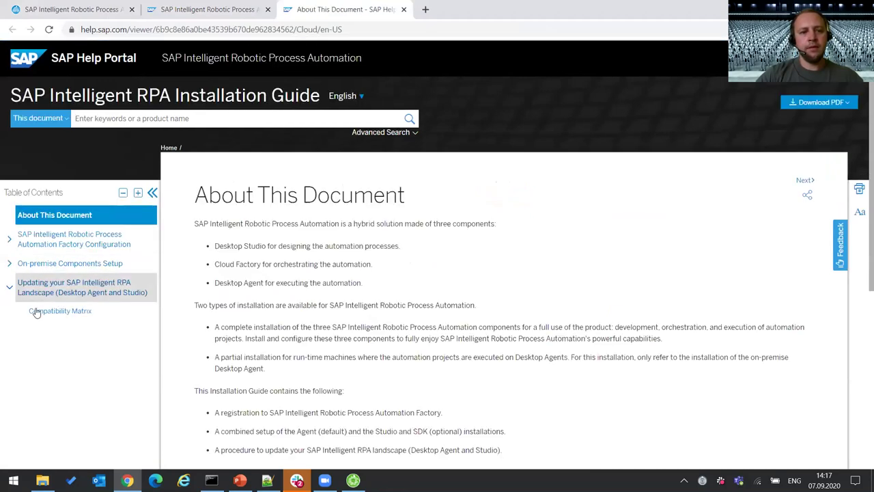
click(58, 311)
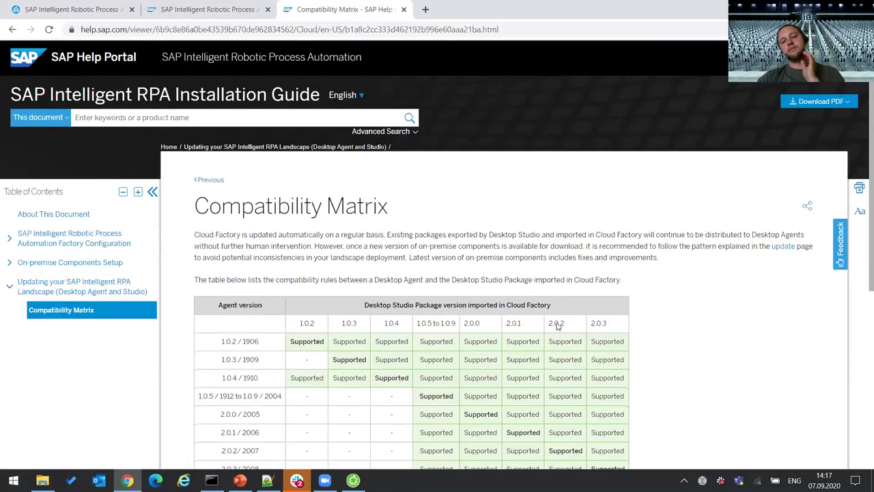
- Check the 1906 and 2007 releases for agent 2.0.2 in the matrix, then close its tab
scroll(560, 314, down, 2)
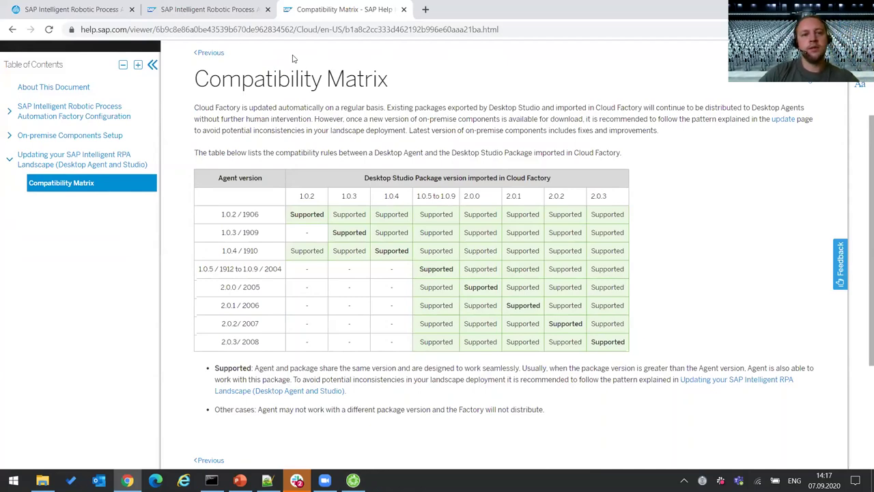
key(ctrl+Tab)
click(268, 9)
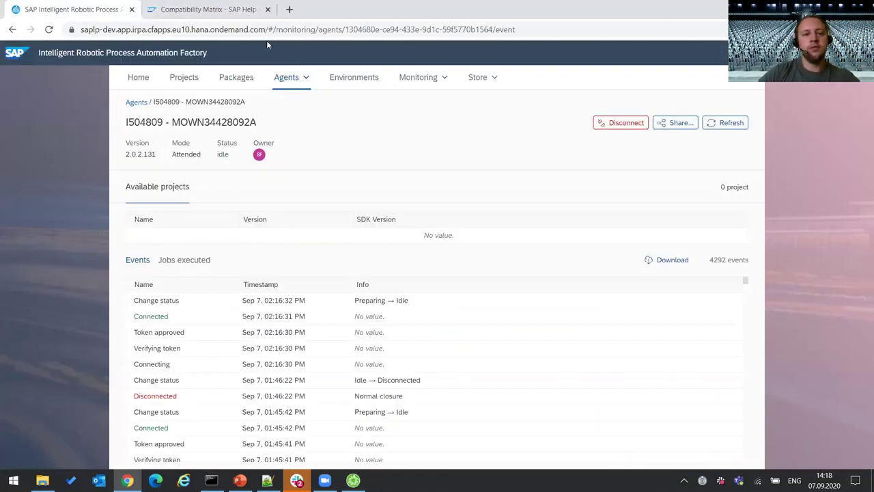
click(265, 18)
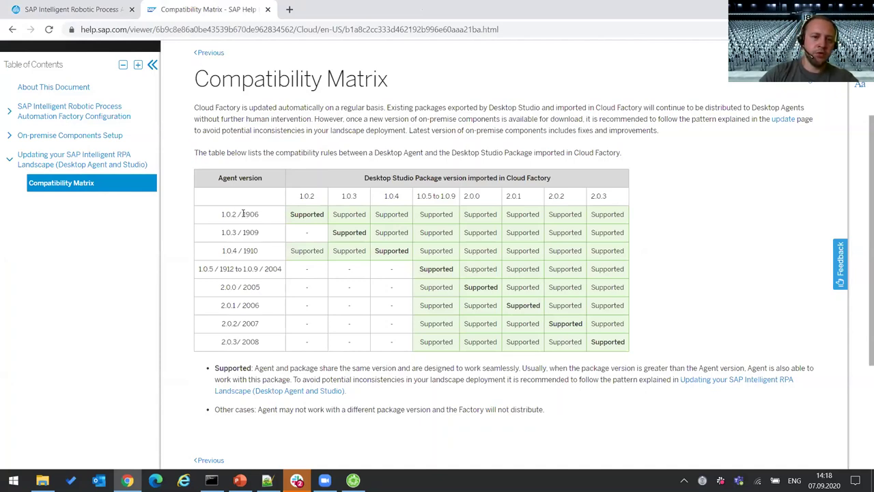
drag(243, 214, 266, 215)
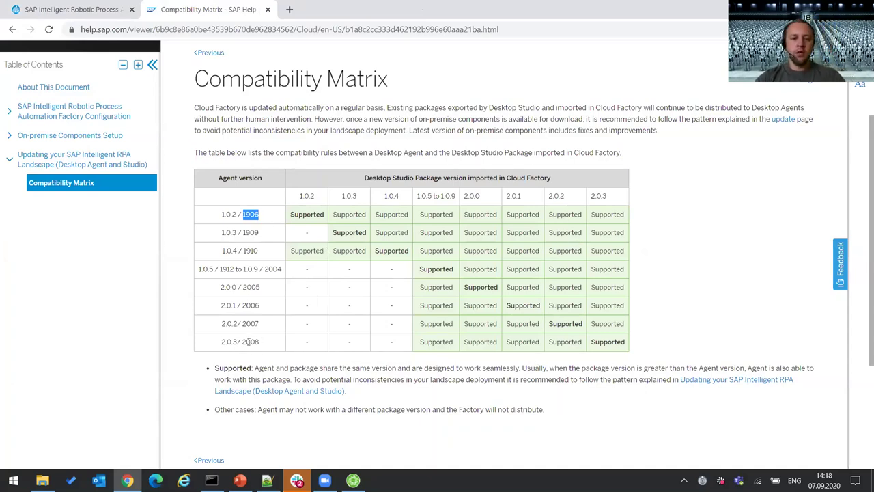
drag(243, 324, 260, 324)
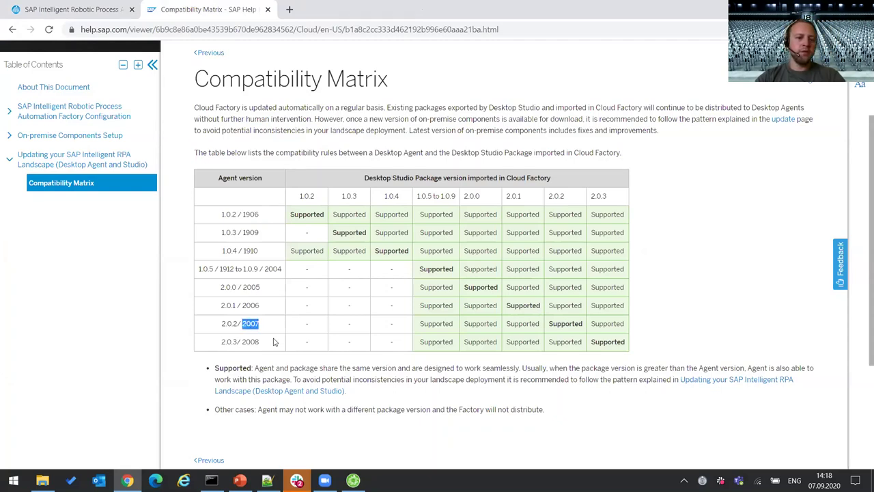
click(254, 343)
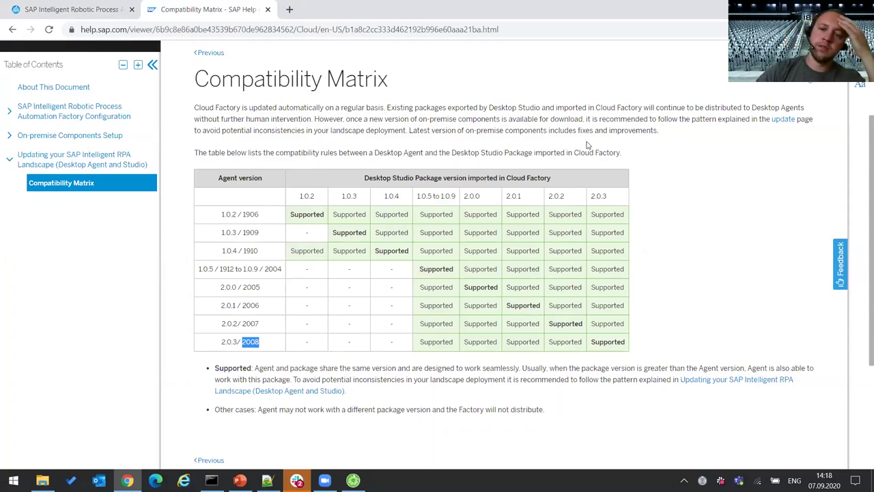
click(268, 9)
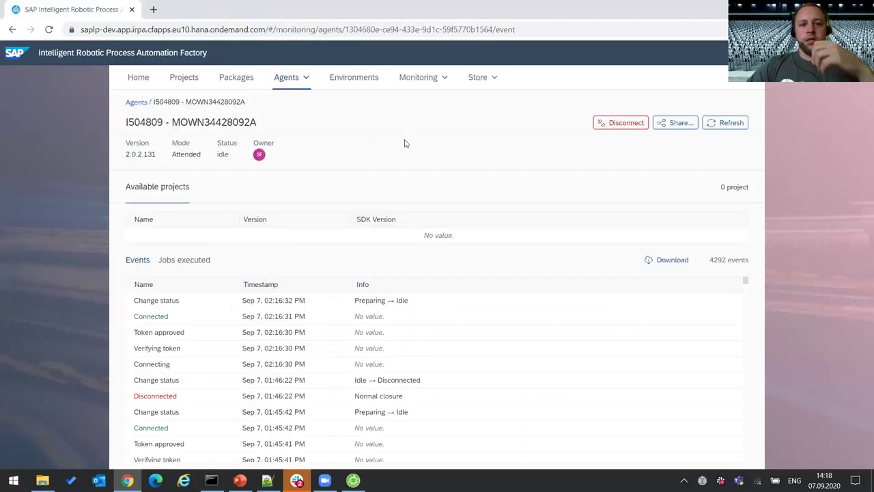
click(306, 84)
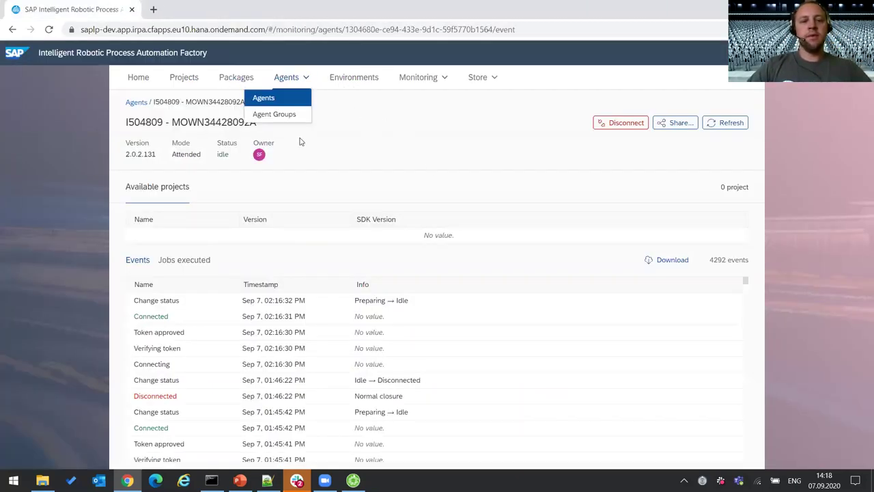
click(427, 164)
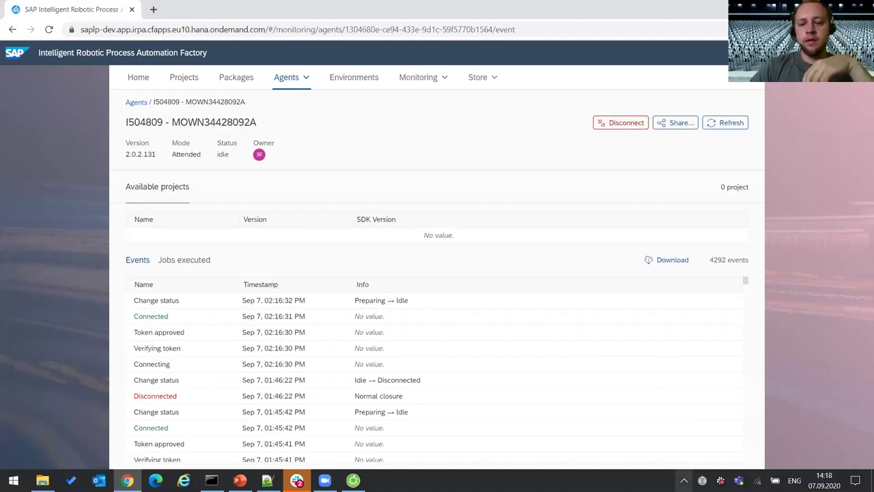
click(703, 480)
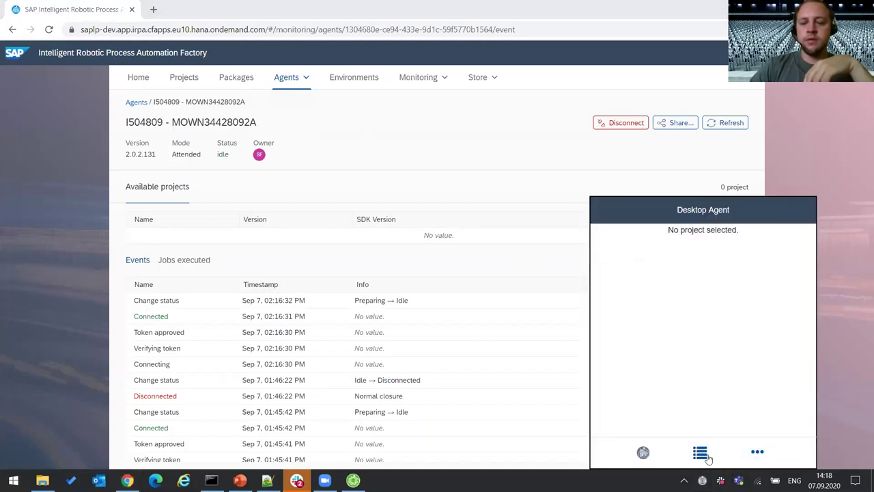
click(700, 452)
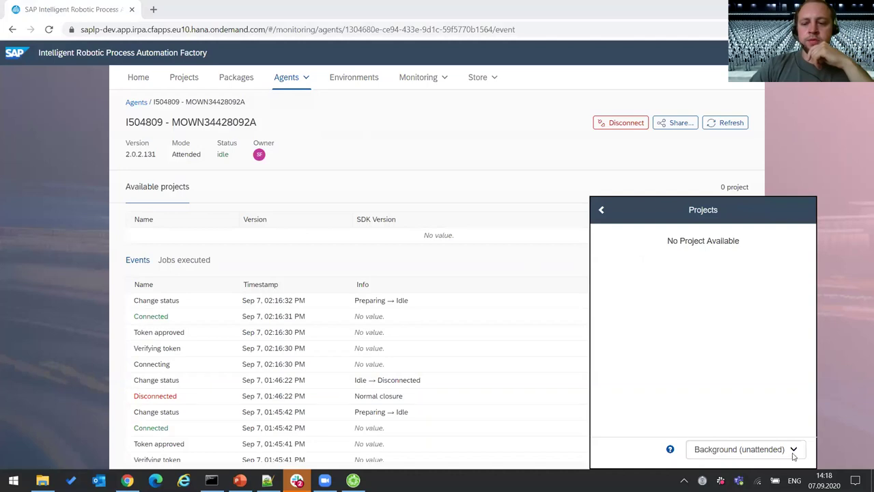
click(737, 125)
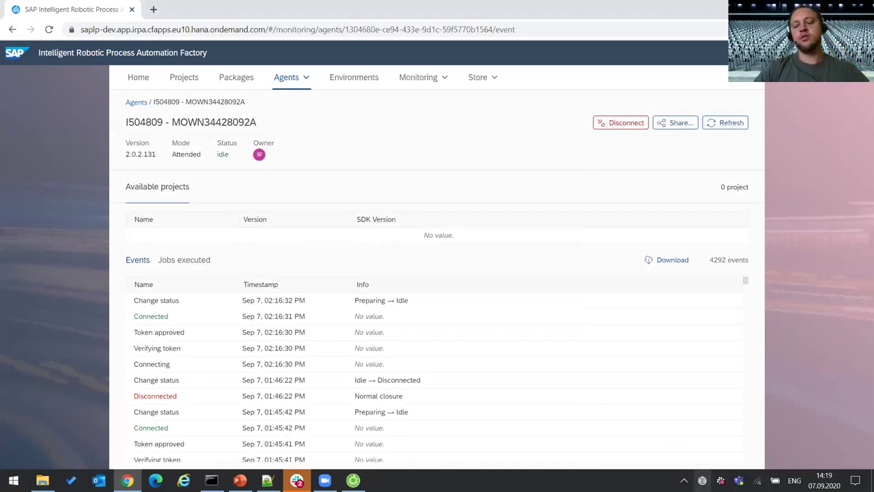
click(703, 480)
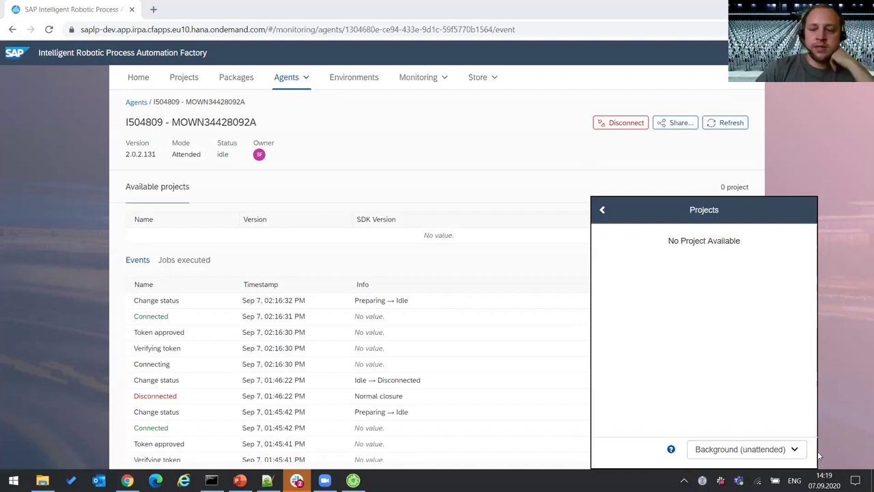
click(796, 450)
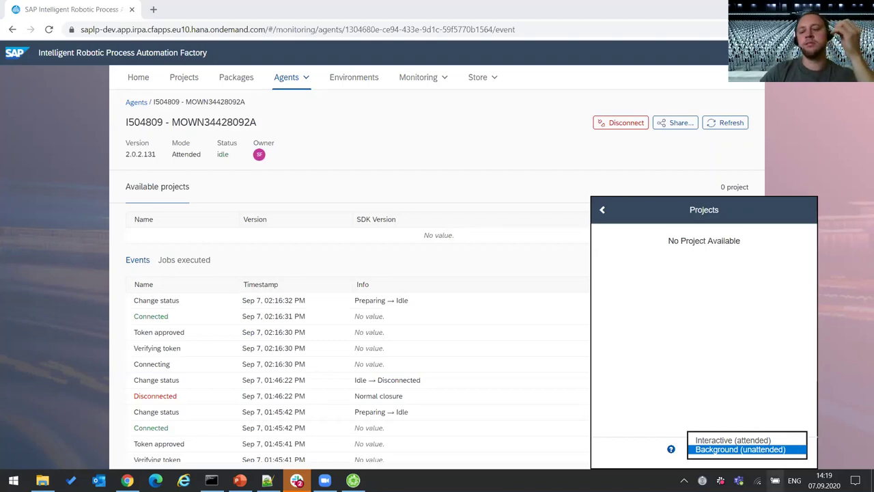
click(718, 232)
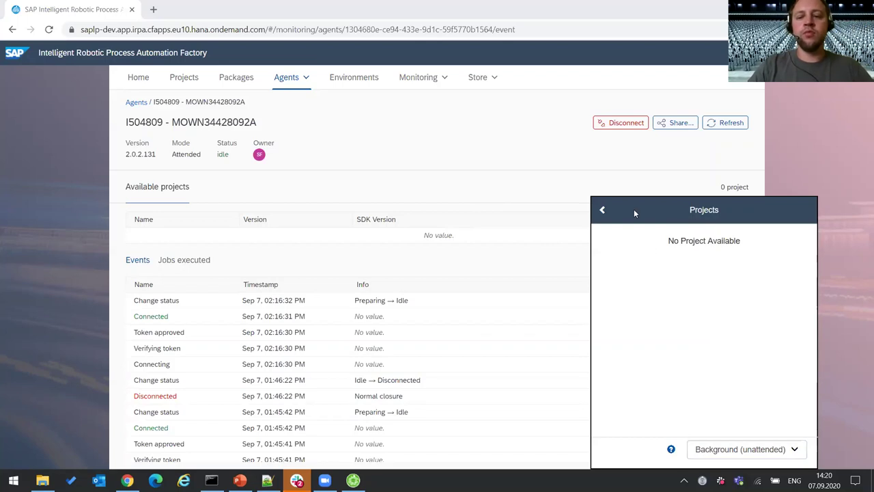
click(611, 210)
click(789, 146)
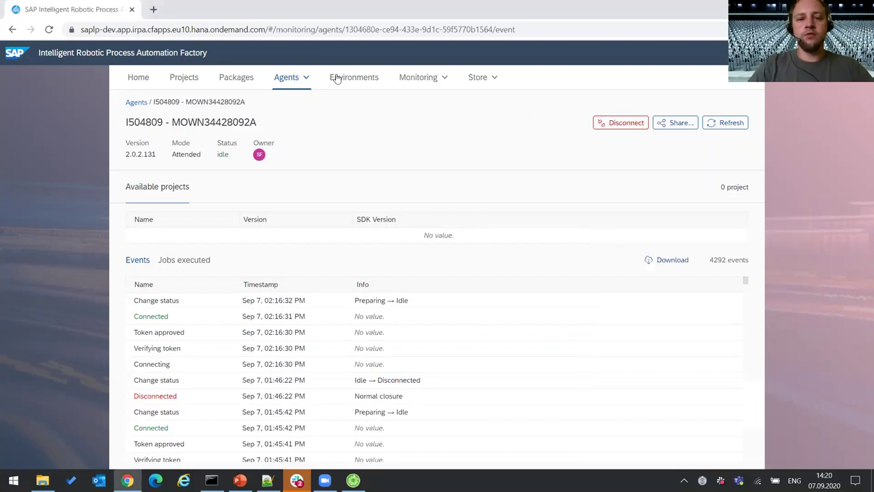
- Open the PIMON2020 agent group and show the developer agent's details
click(305, 77)
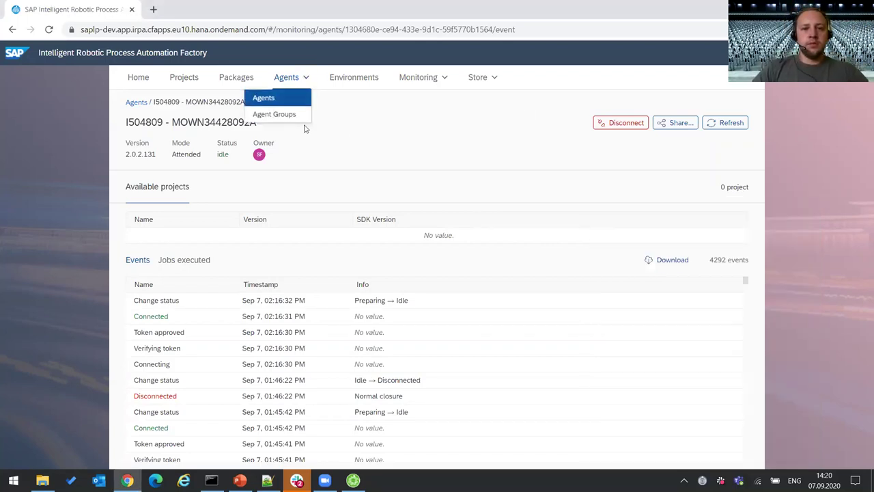
click(278, 114)
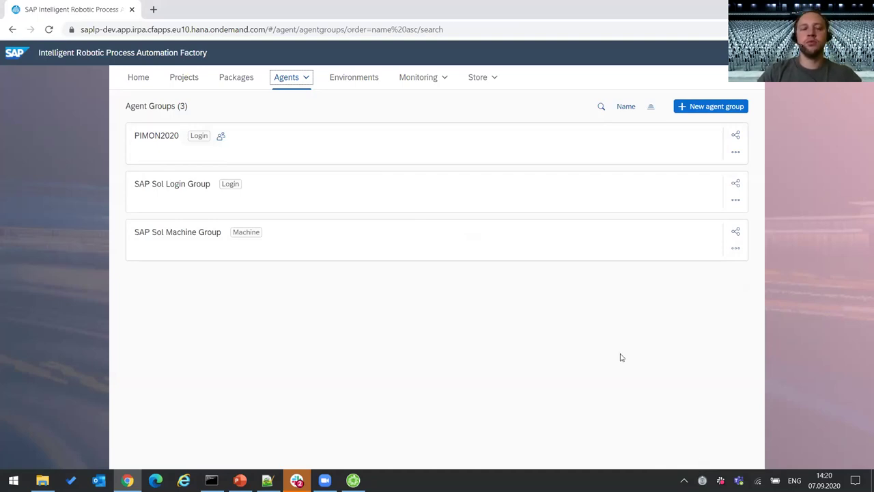
click(285, 153)
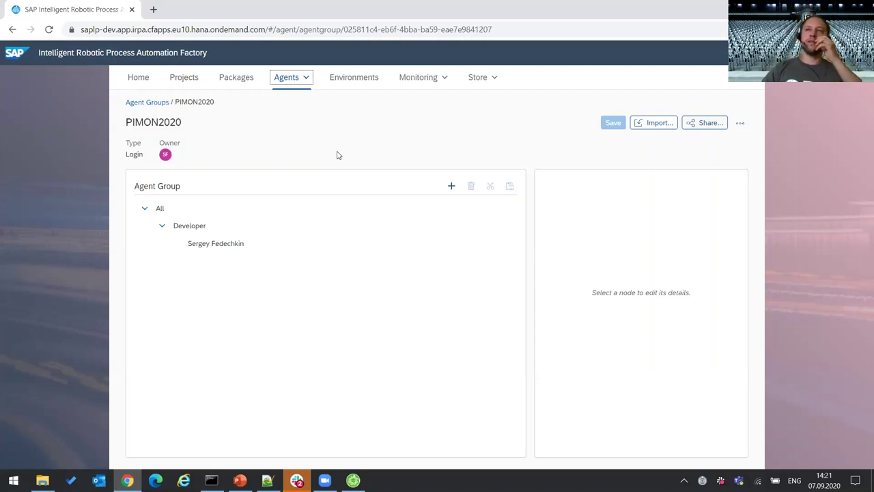
click(224, 247)
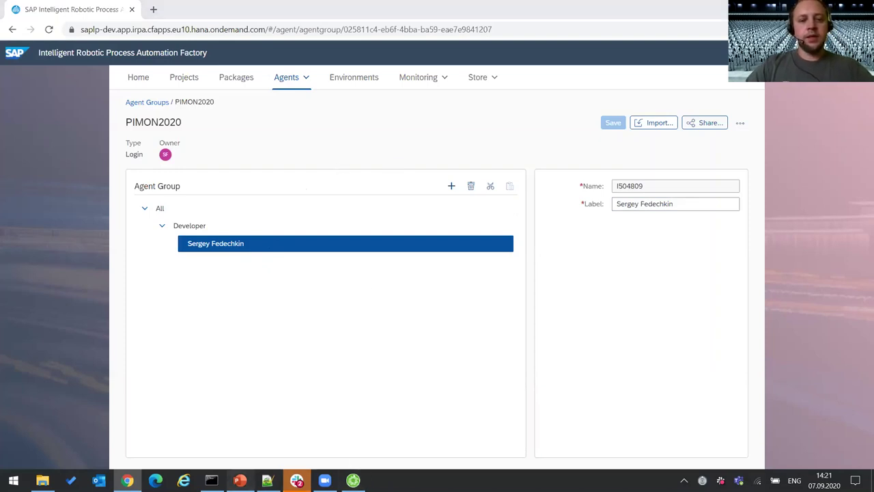
- Glance at the PowerPoint deck, then return and show the Environments list
click(239, 480)
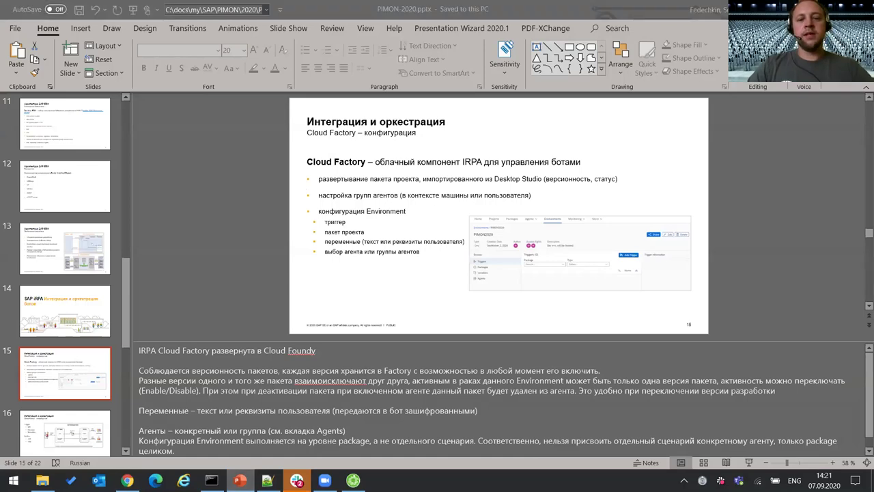
key(alt+Tab)
click(355, 79)
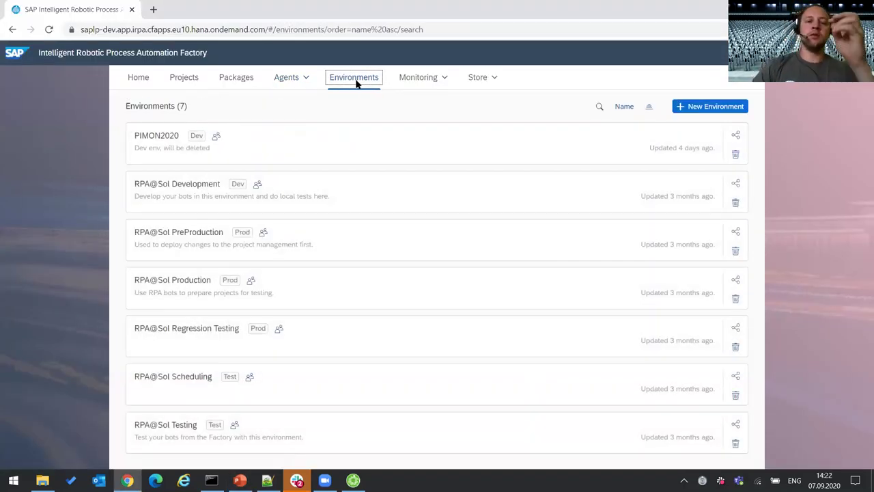
- Check PIMON2020's packages and all imported packages, then reopen PIMON2020 showing irpa-pimon2020 1.0.3 and 1.0.4
click(295, 150)
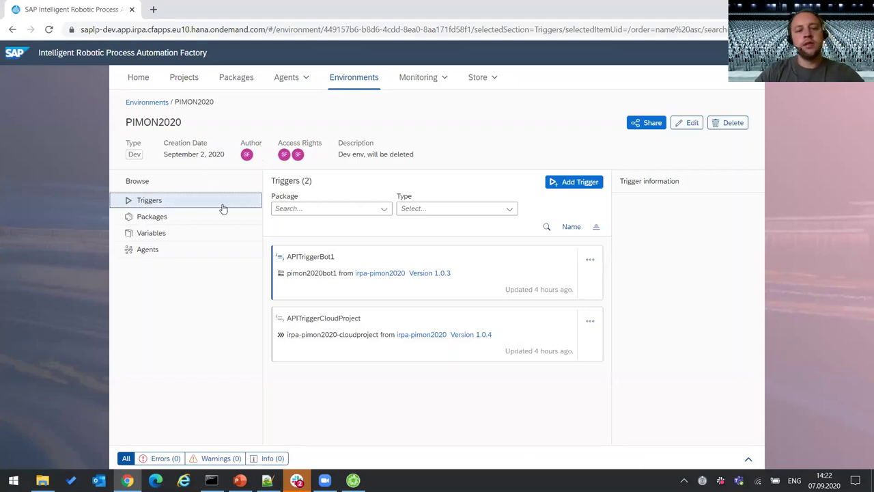
click(164, 218)
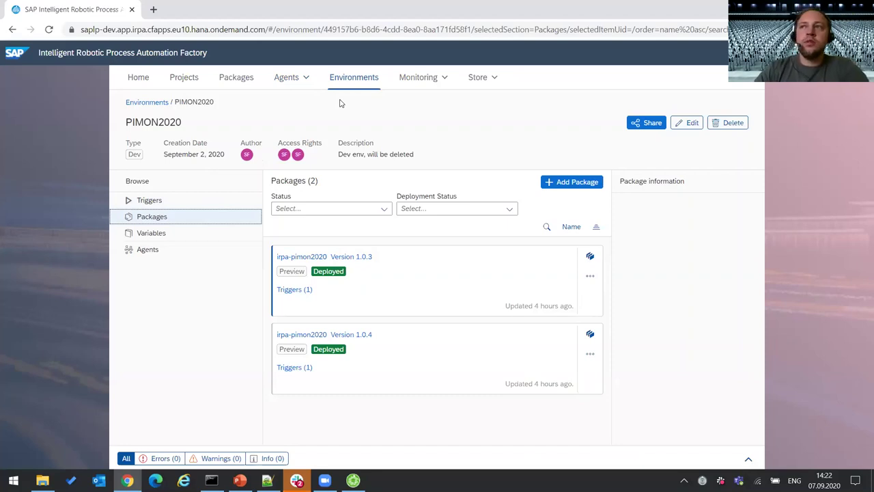
click(233, 81)
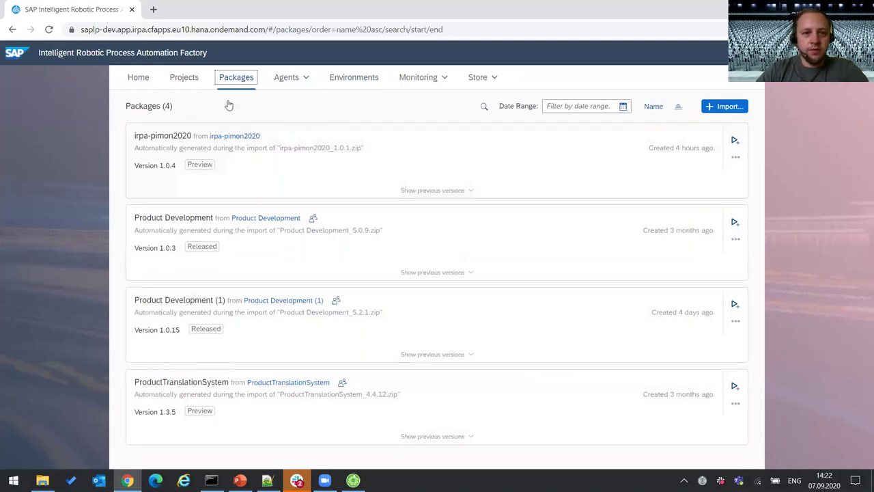
click(373, 80)
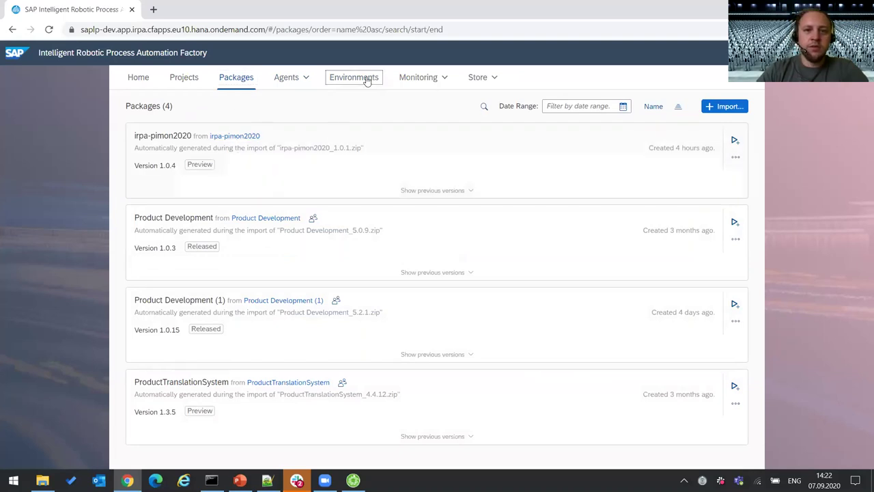
click(268, 144)
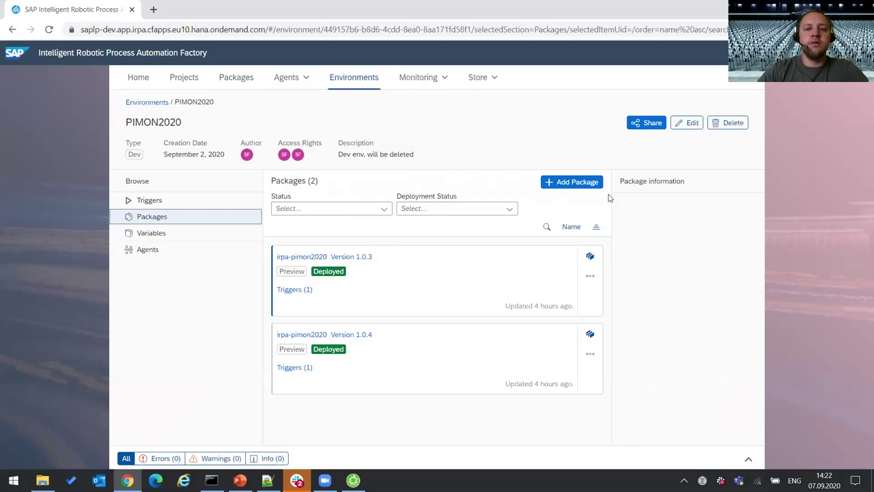
click(572, 182)
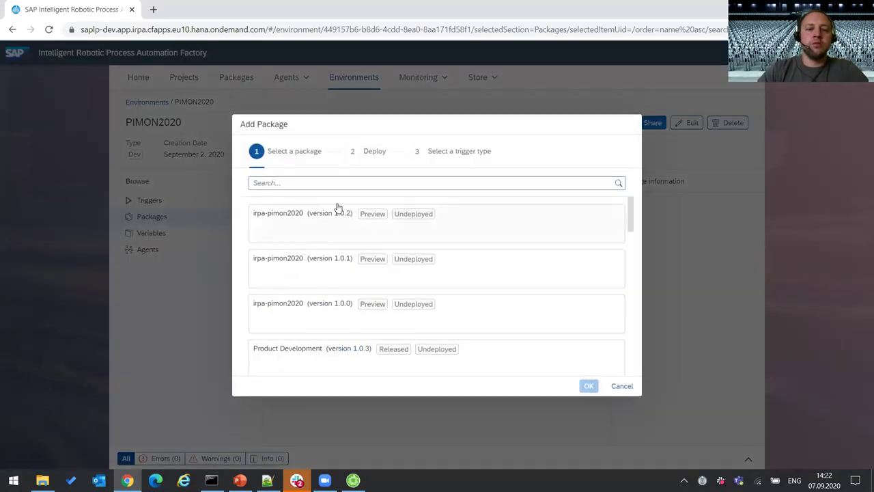
click(621, 386)
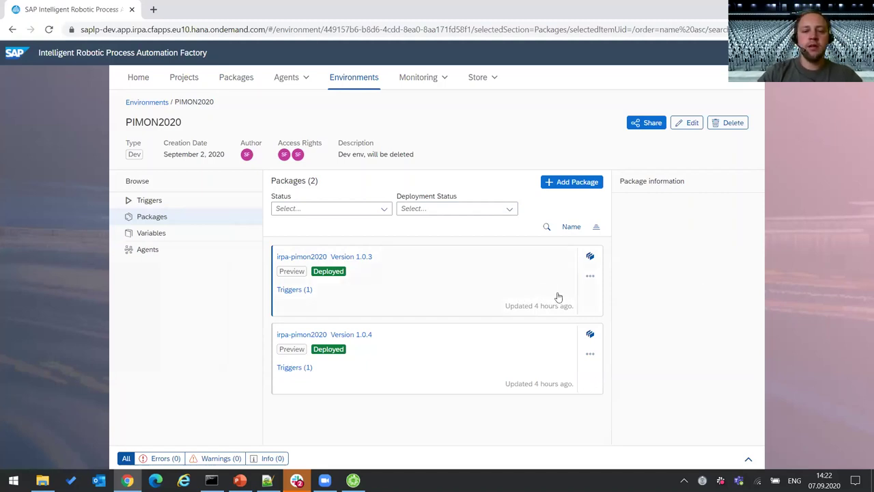
click(590, 276)
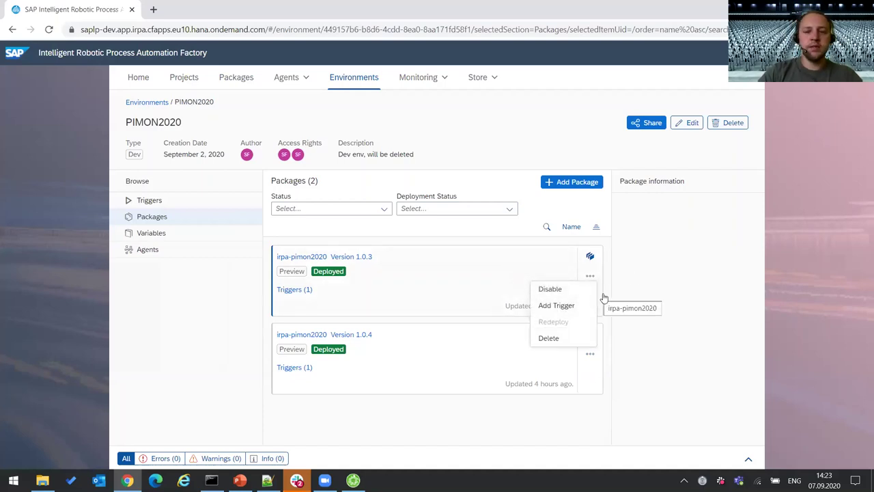
click(669, 293)
click(590, 354)
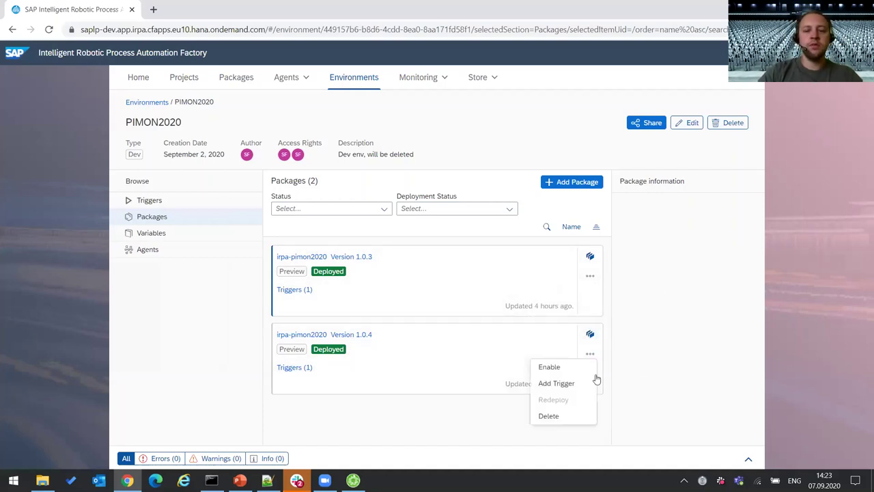
click(654, 309)
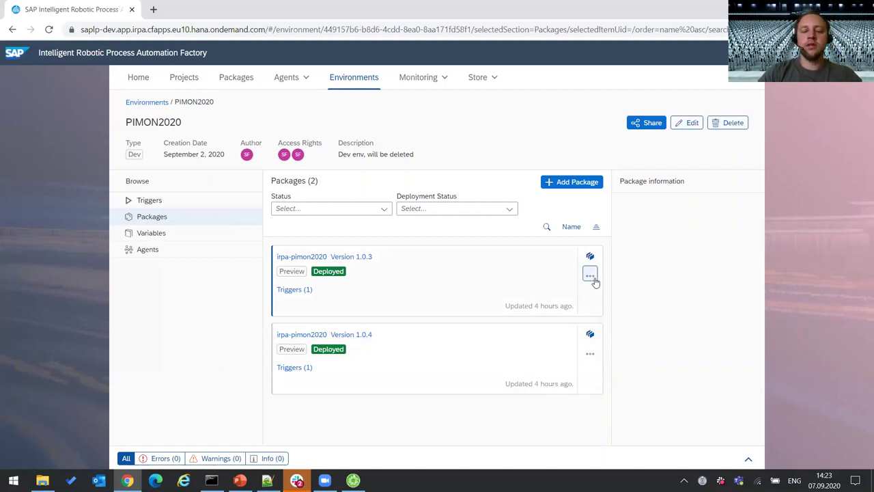
click(590, 354)
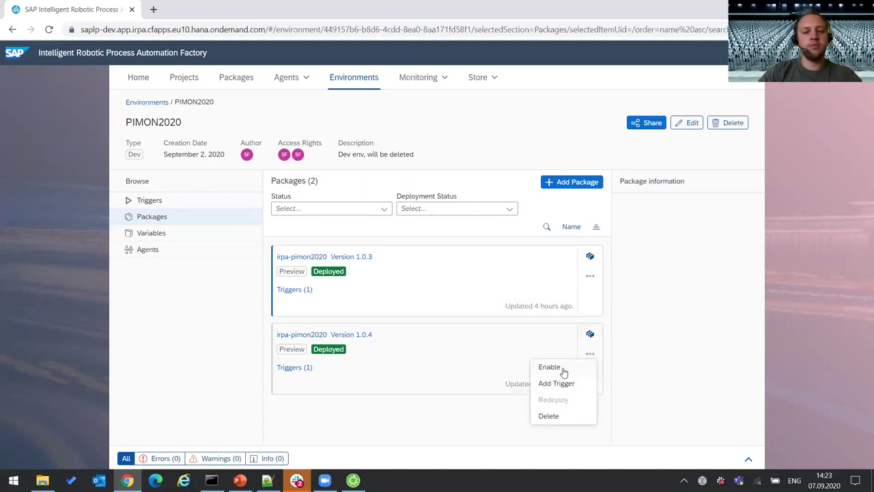
click(564, 370)
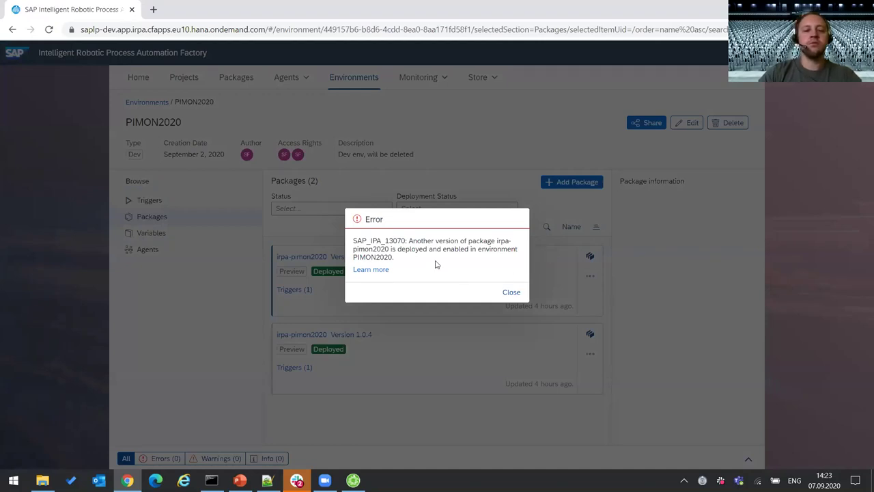
click(513, 293)
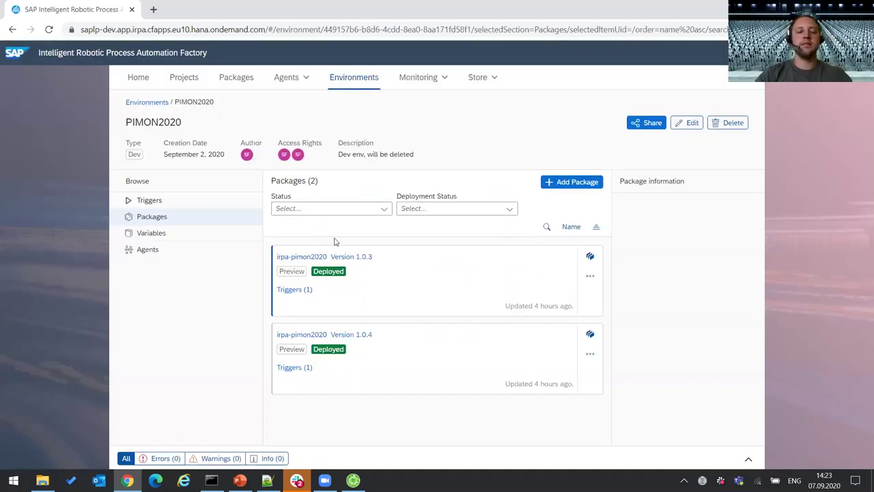
- Start a new API-type trigger in PIMON2020 for irpa-pimon2020 version 1.0.4
click(153, 207)
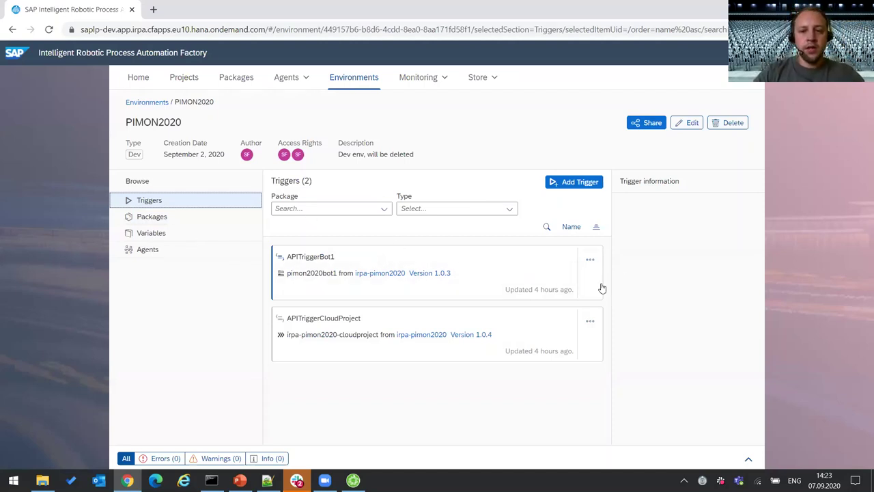
mouse_move(557, 292)
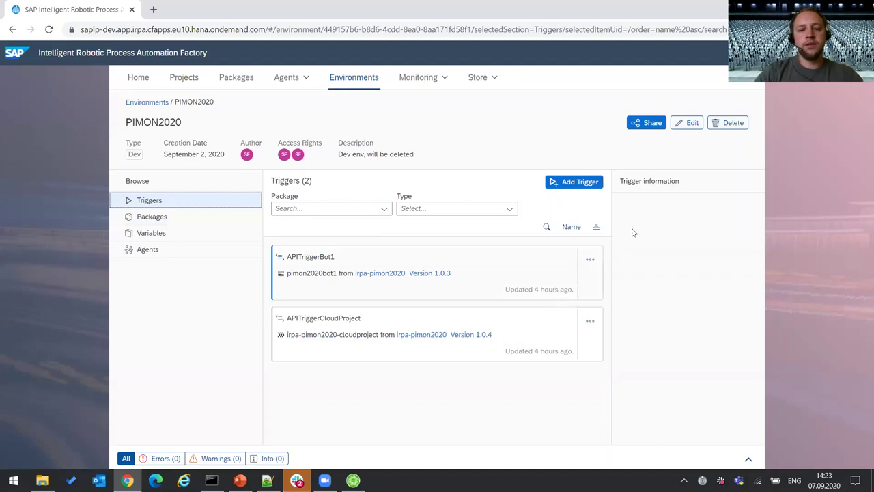
click(581, 185)
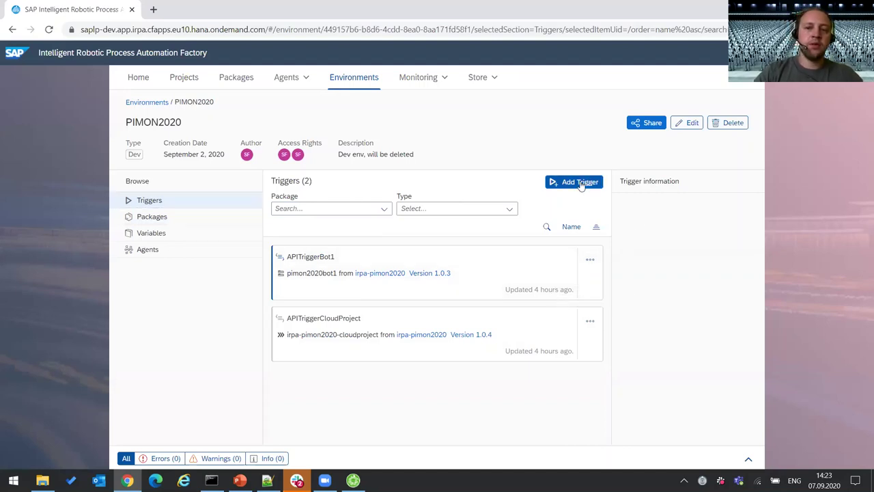
click(580, 185)
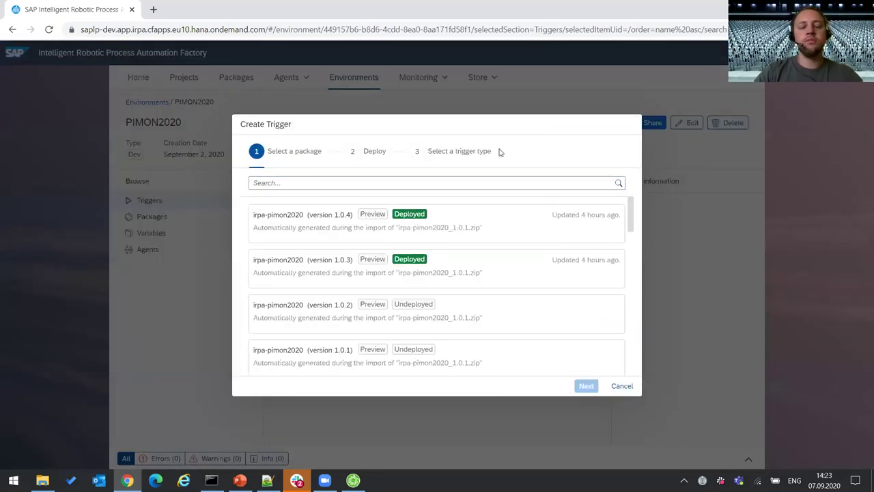
click(480, 236)
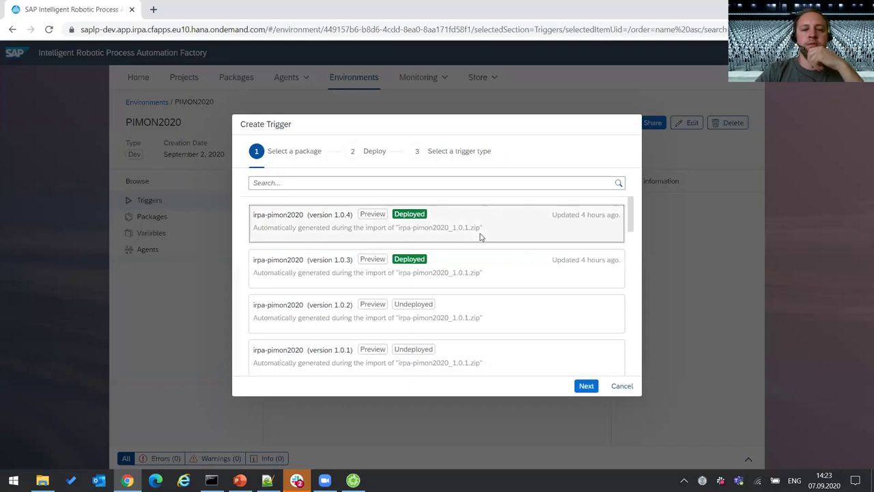
click(587, 386)
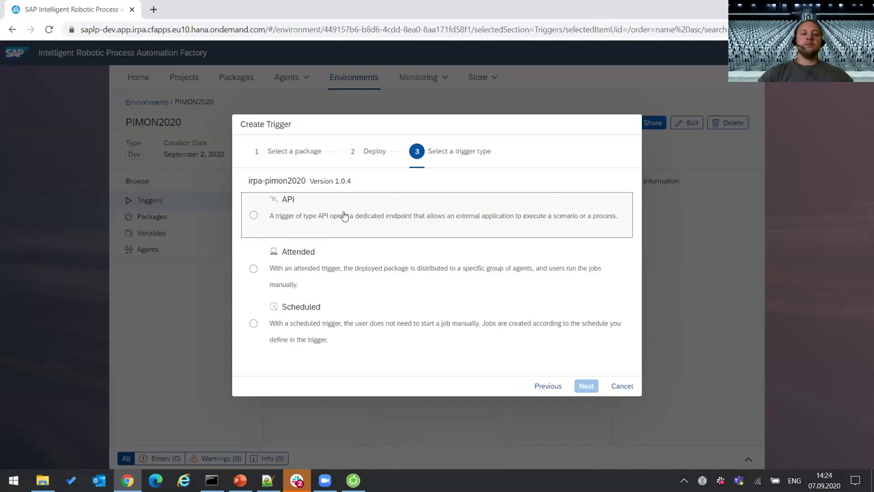
click(345, 215)
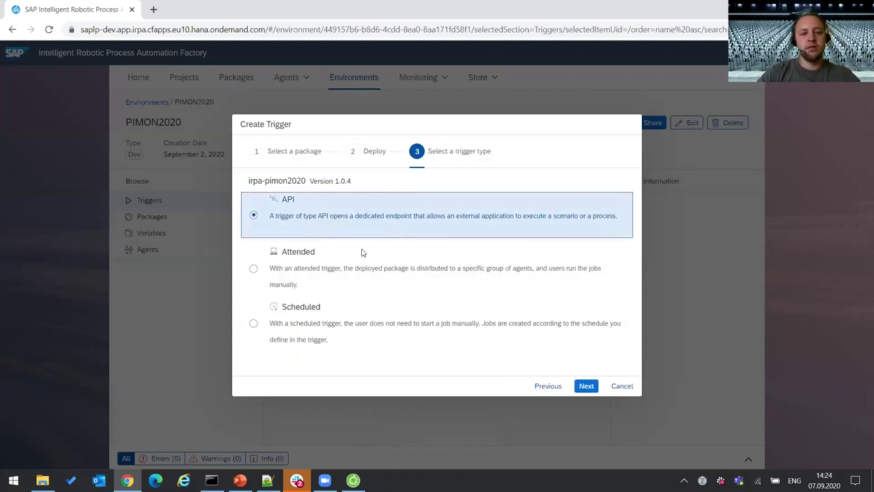
click(587, 387)
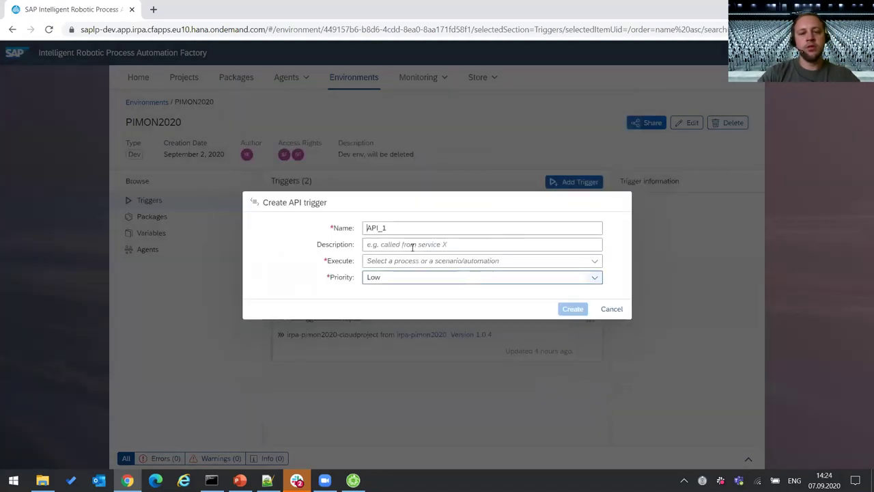
- Set the API_1 draft to run pimon2020bot1, then cancel it without creating it
click(594, 262)
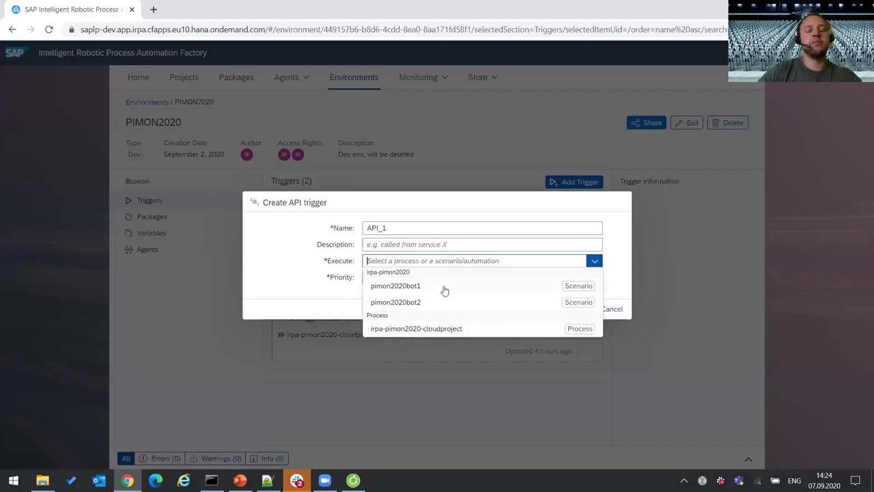
click(486, 208)
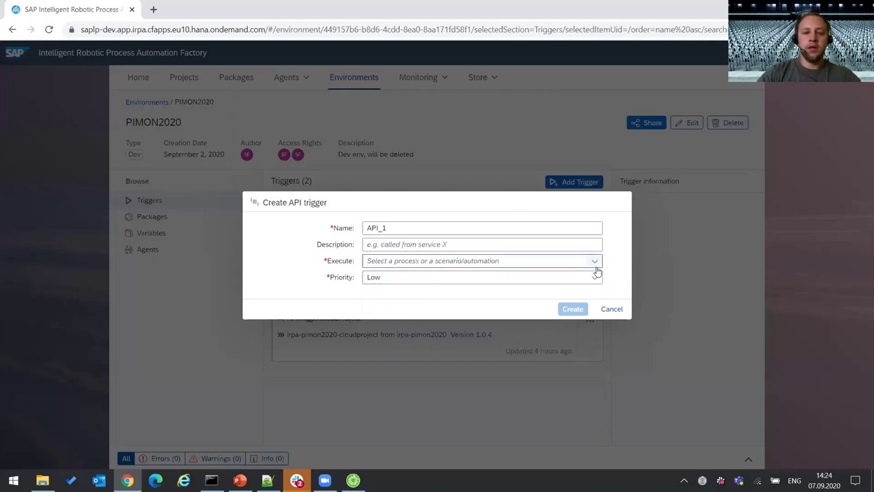
click(449, 229)
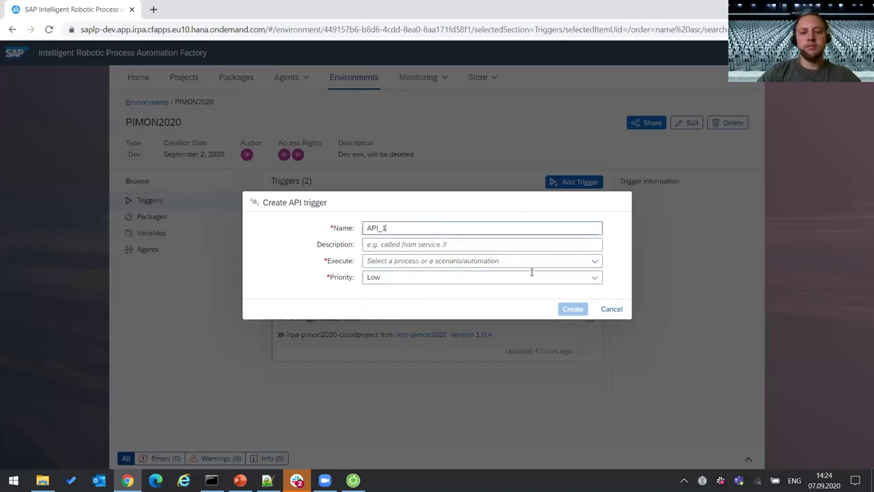
click(592, 261)
click(464, 285)
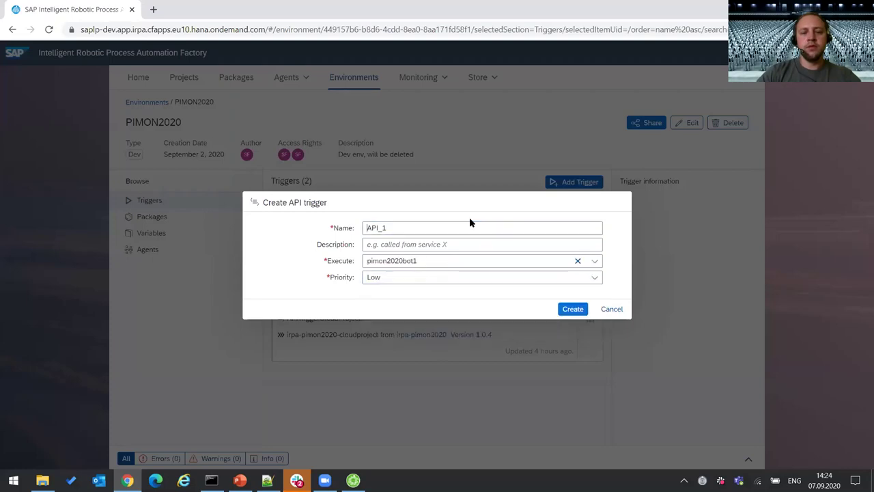
click(612, 309)
- Open APITriggerBot1 for editing and select its POST trigger URL
click(591, 259)
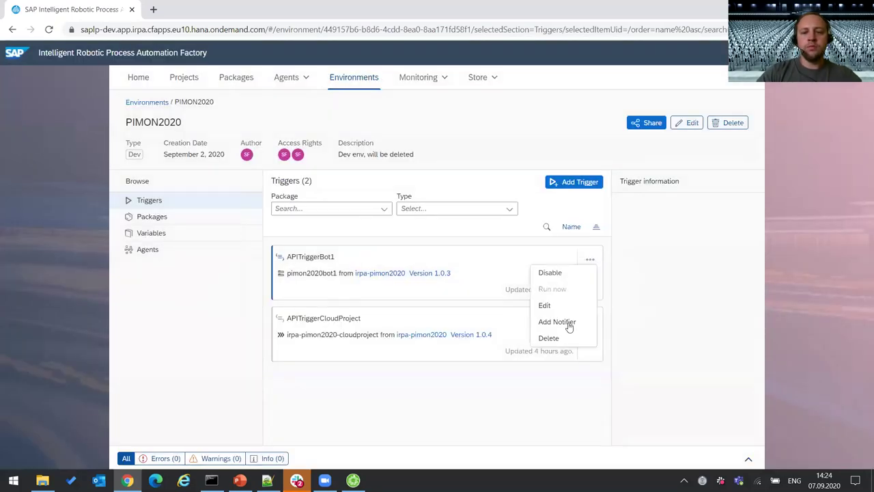
click(544, 306)
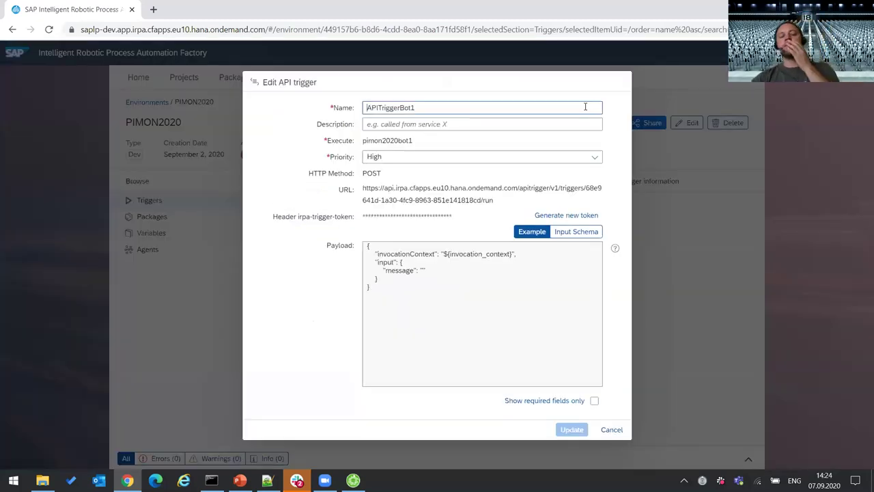
triple_click(365, 191)
click(477, 206)
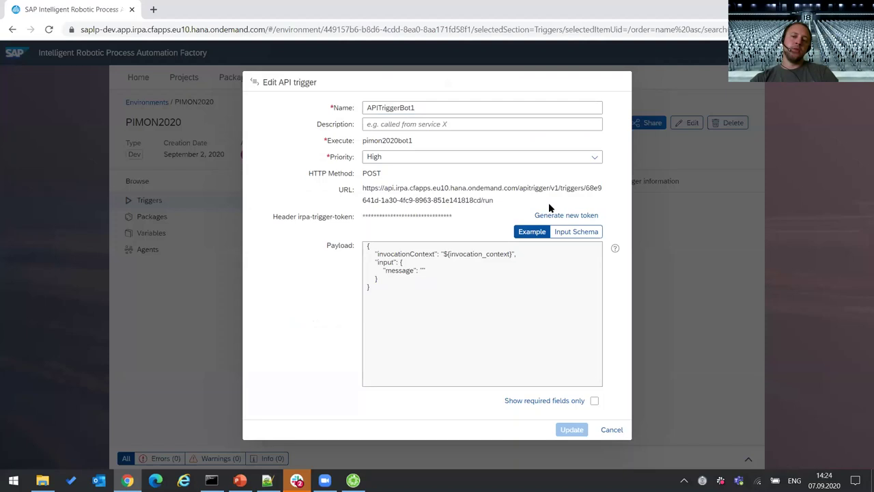
triple_click(589, 192)
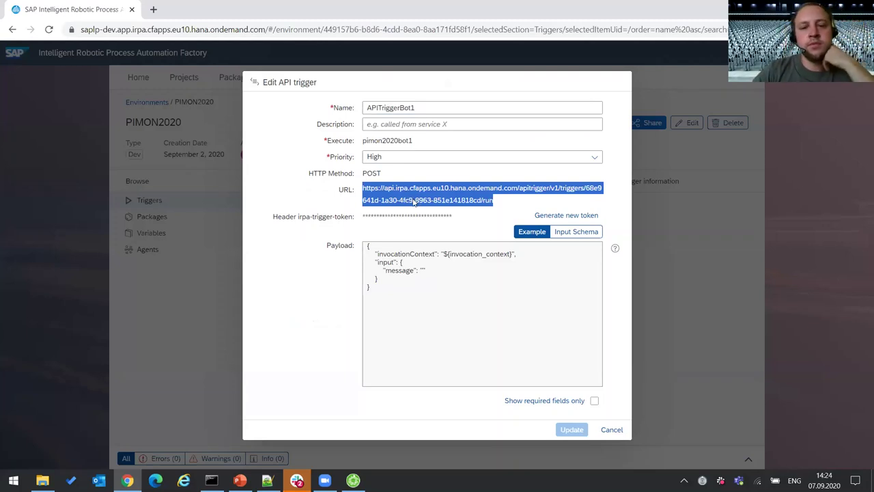
- Alternately select the masked trigger token and the trigger URL
double_click(407, 218)
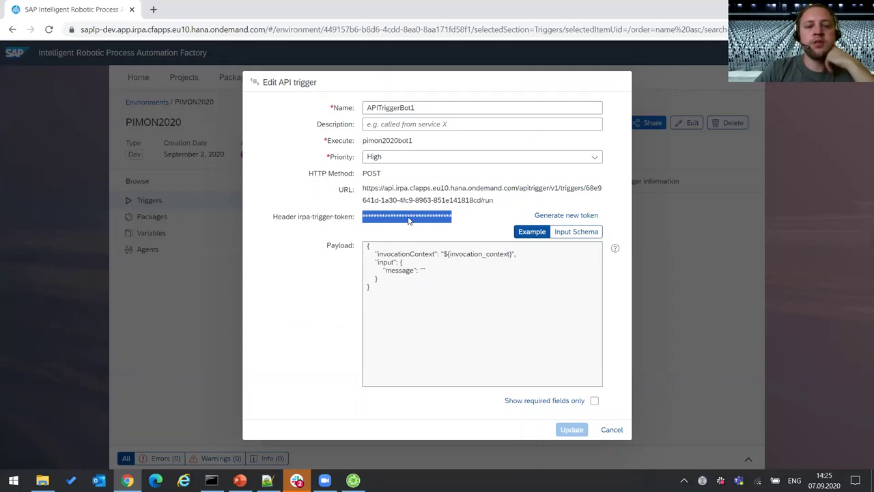
click(470, 201)
triple_click(470, 201)
double_click(443, 216)
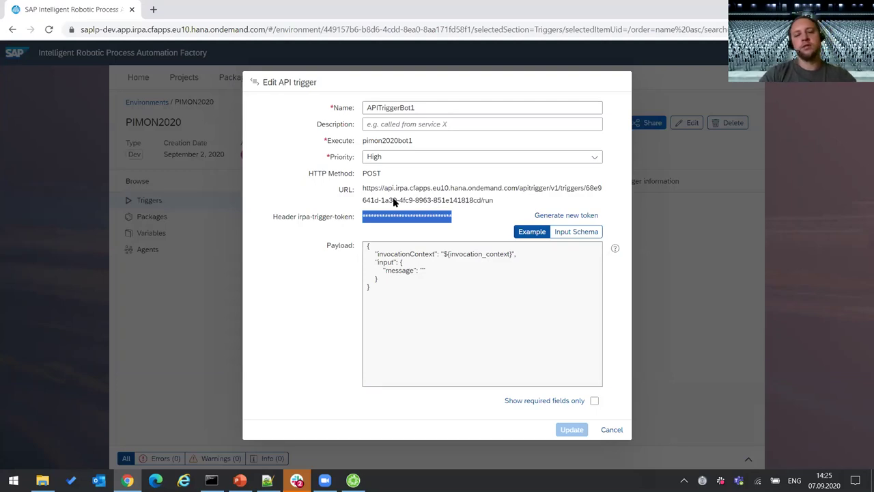
triple_click(429, 190)
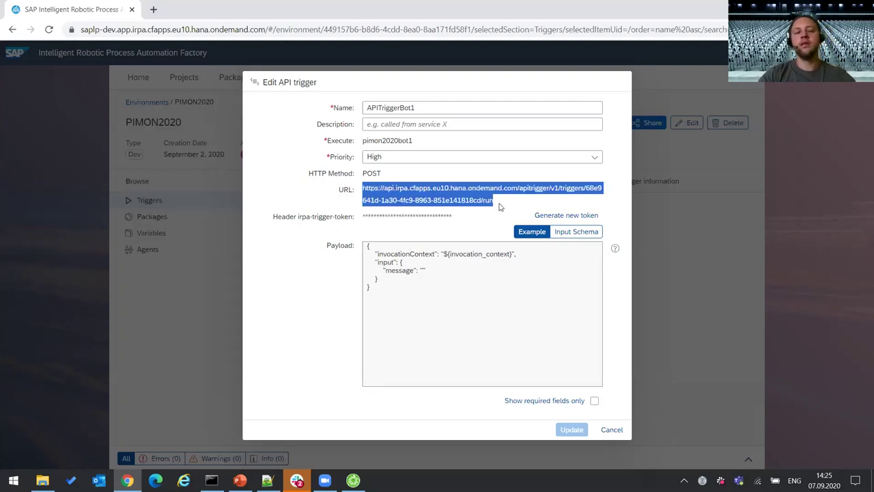
triple_click(414, 217)
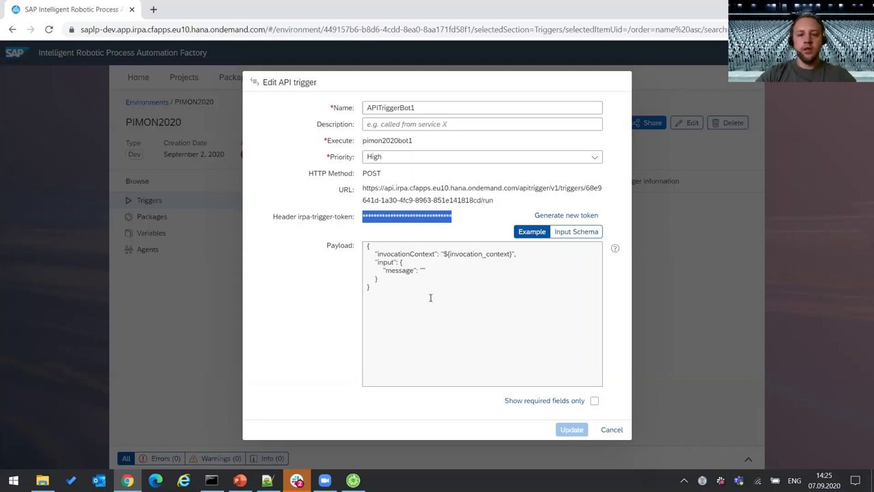
- Select the example payload text, then clear the selection
click(388, 285)
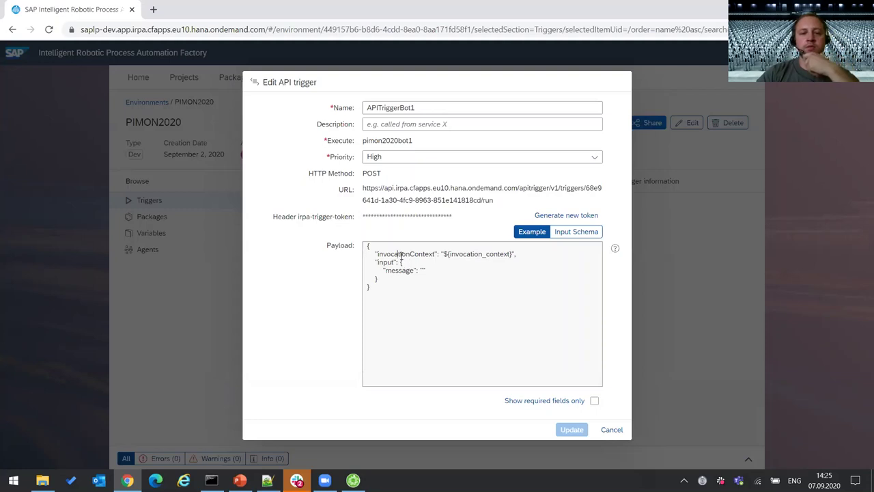
drag(383, 294, 367, 245)
click(423, 300)
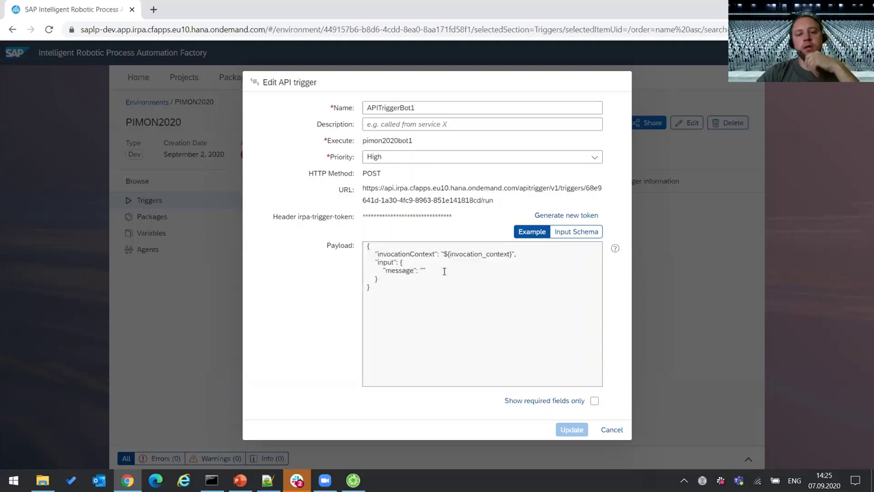
- In Desktop Studio, show pimon2020bot1's properties: input myContext.message, output myContext.result
click(353, 480)
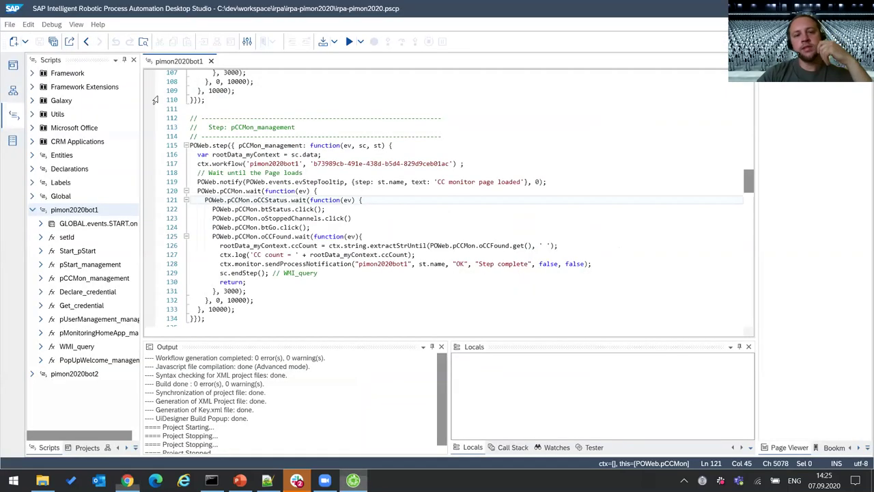
click(15, 91)
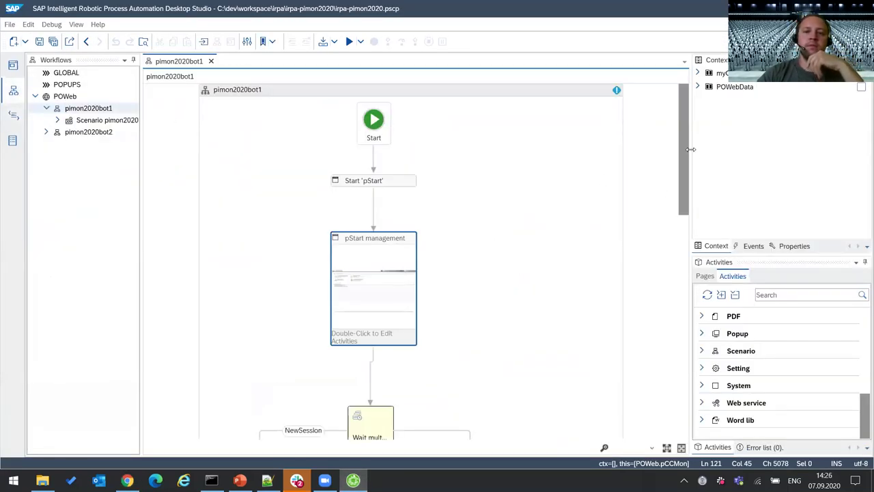
drag(692, 149, 614, 145)
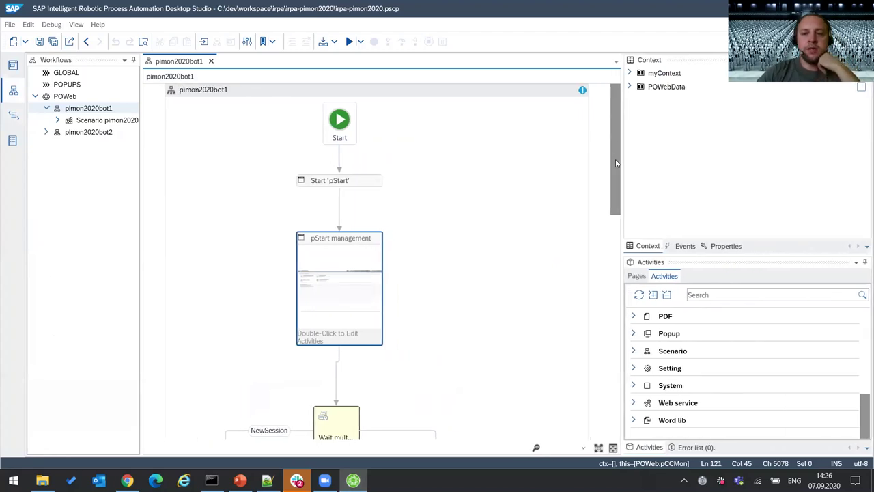
click(723, 247)
click(648, 246)
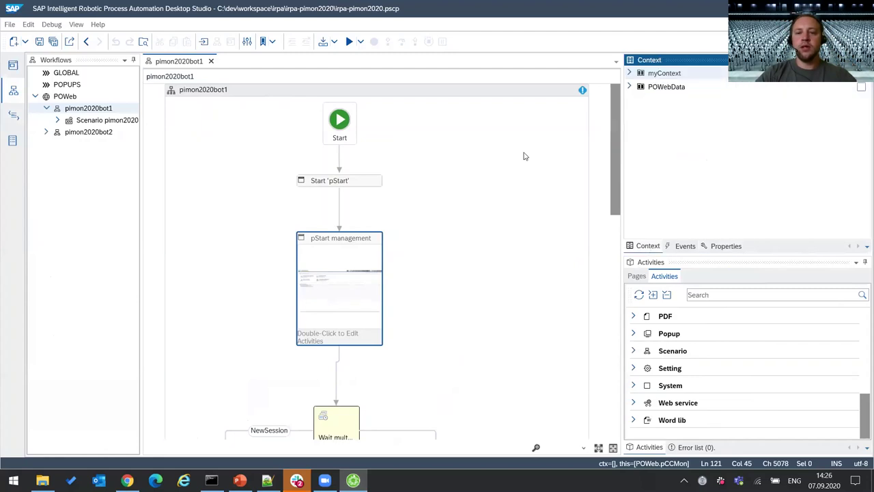
click(525, 156)
click(724, 245)
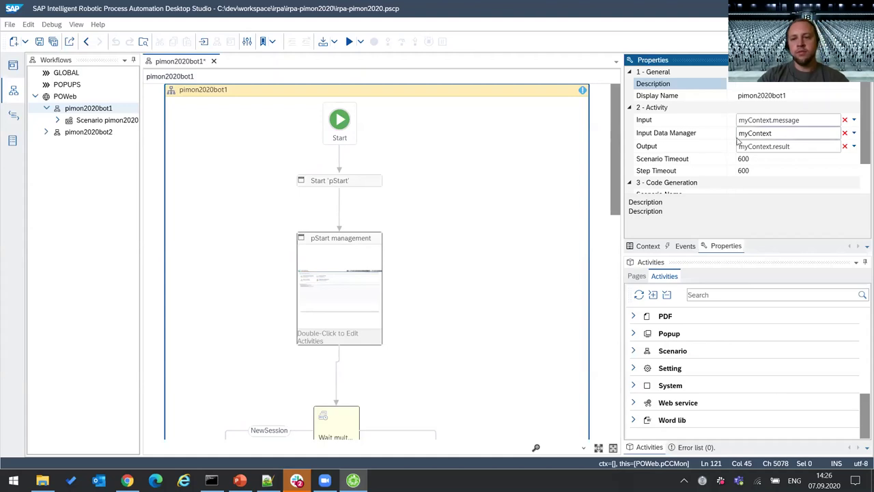
- Expand myContext in the workflow's Context view, then return to the APITriggerBot1 trigger editor
scroll(792, 140, down, 1)
scroll(795, 130, up, 1)
scroll(792, 130, down, 1)
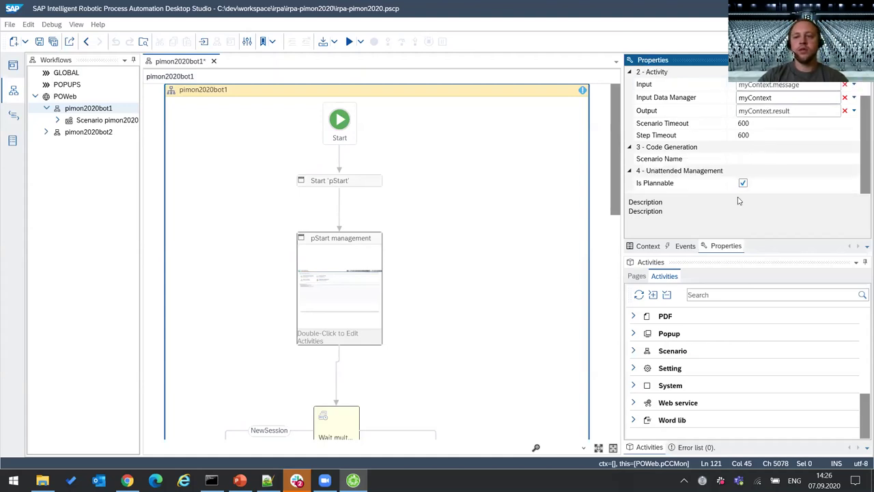
click(646, 246)
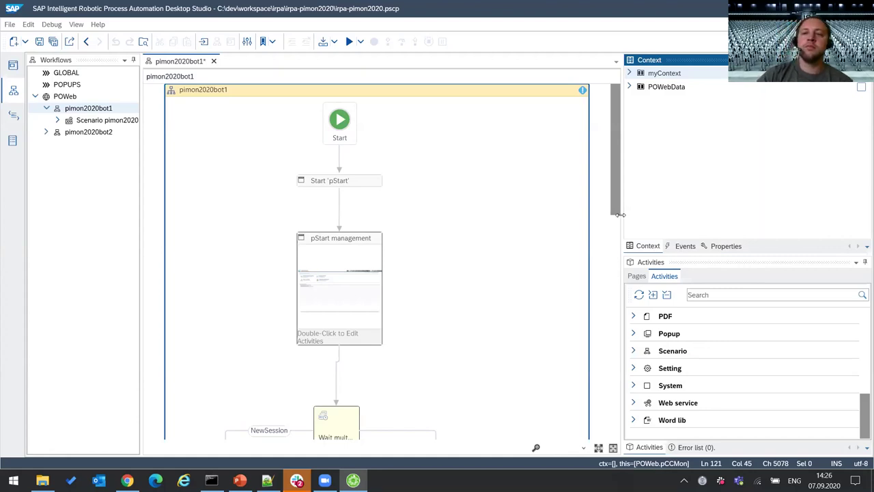
click(630, 73)
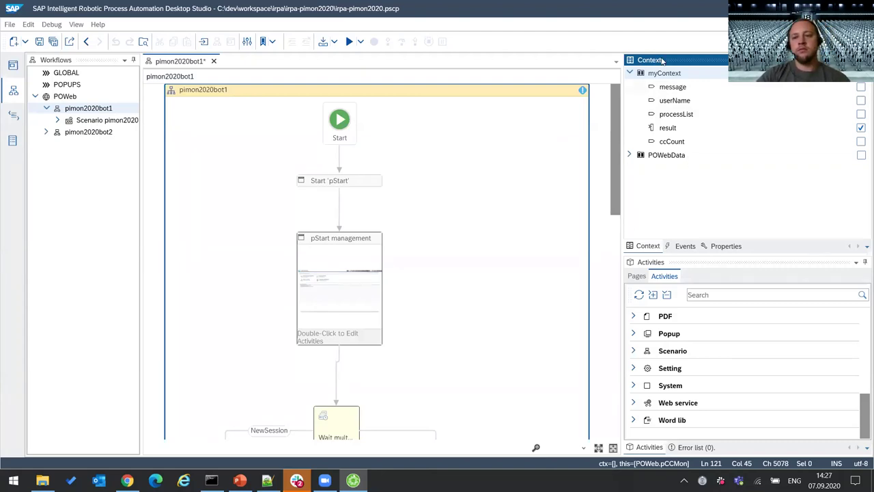
click(725, 246)
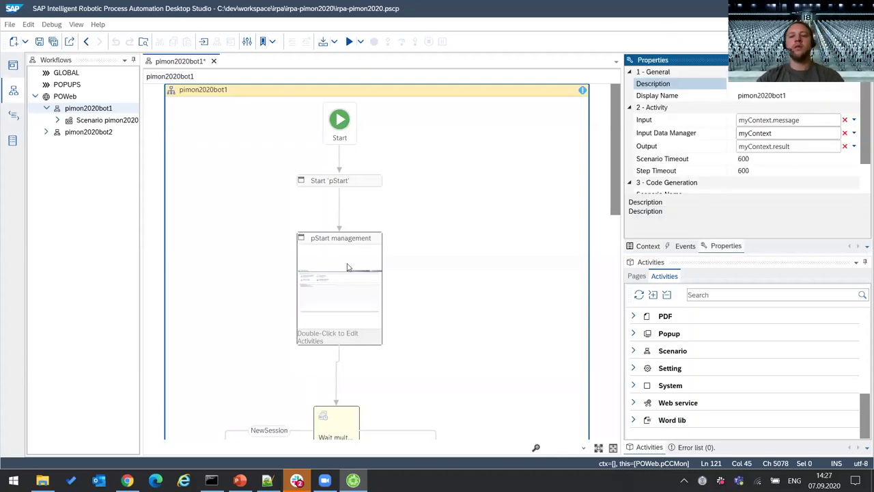
click(127, 480)
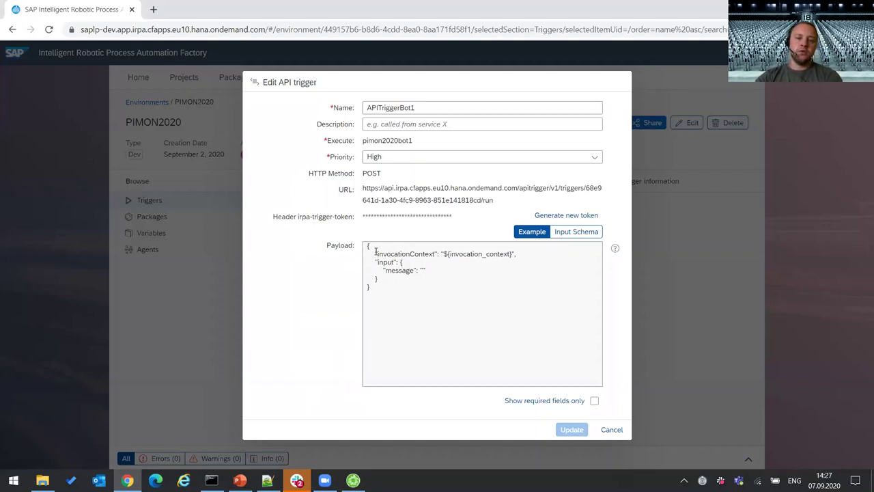
- Inspect the ${invocation_context} payload line, then close the APITriggerBot1 editor without saving
drag(376, 255, 531, 255)
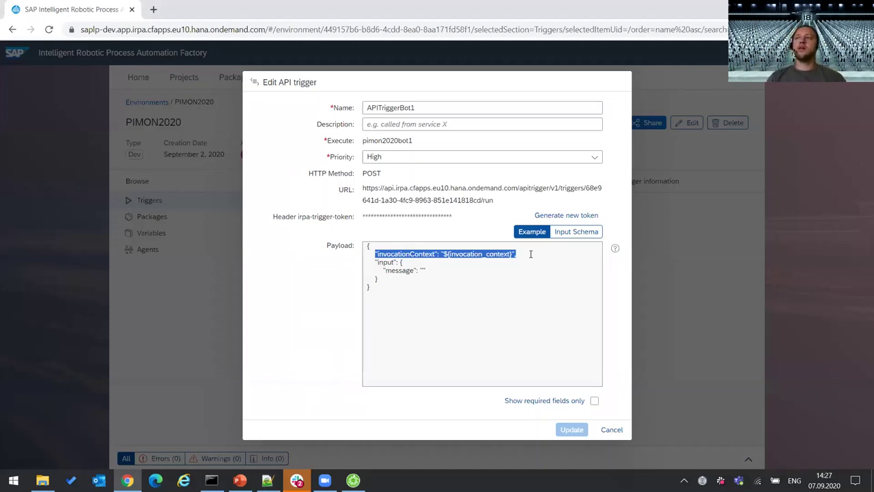
drag(442, 253, 516, 255)
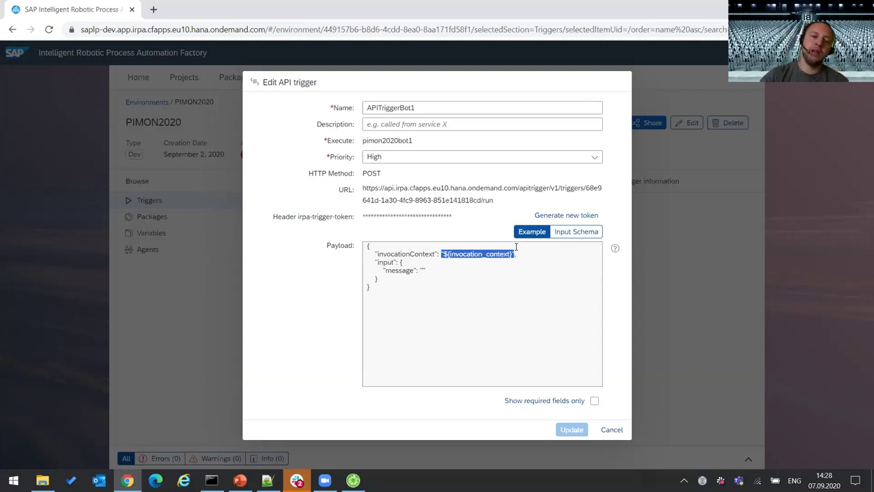
click(470, 254)
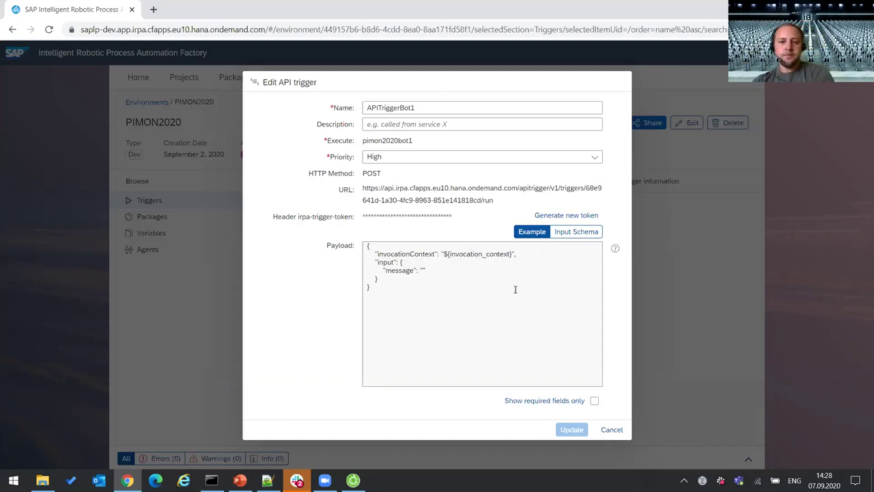
click(615, 432)
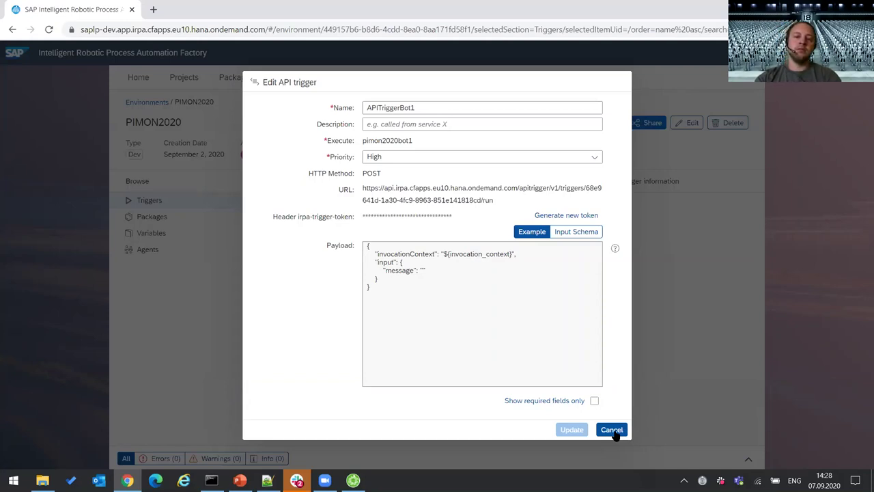
click(613, 430)
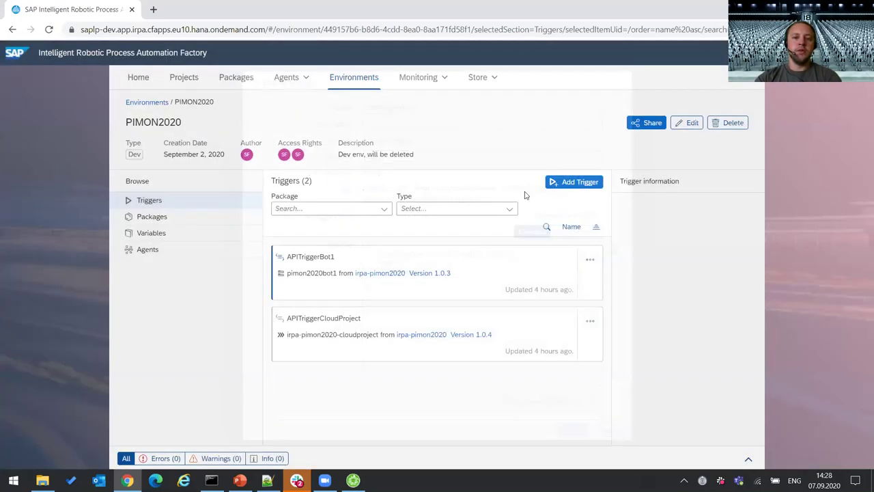
- Start a new trigger for package irpa-pimon2020 1.0.4 and choose the Scheduled trigger type
click(599, 187)
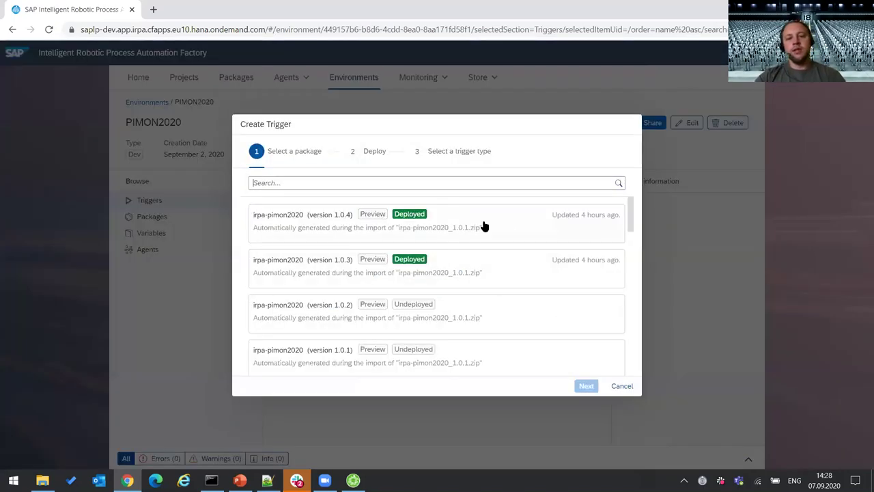
click(485, 225)
click(591, 387)
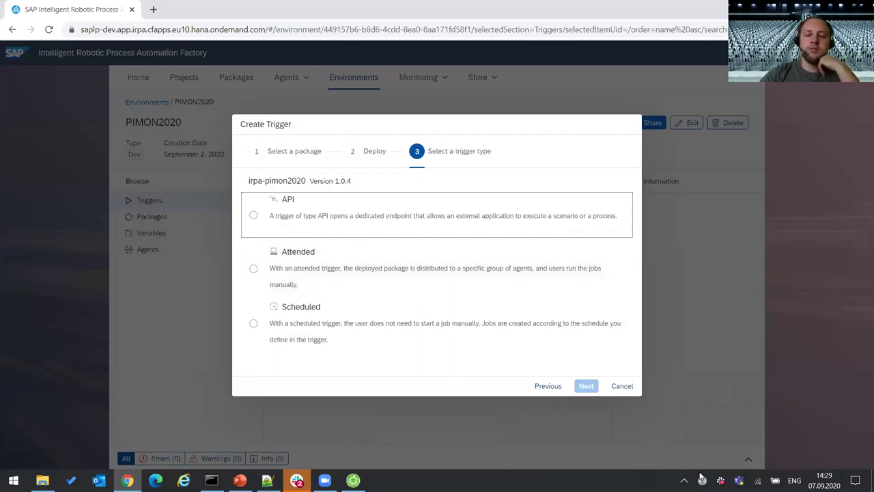
click(703, 480)
click(757, 452)
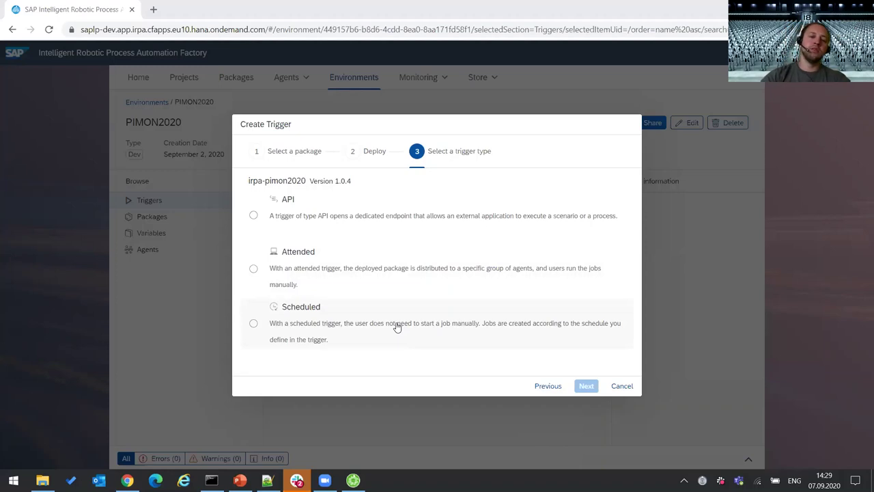
click(398, 328)
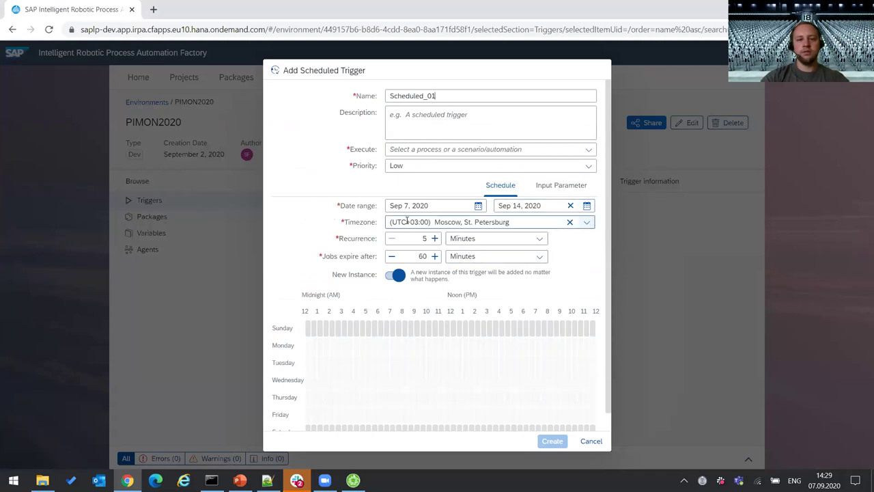
- Keep the Sep 14 end date and mark Tuesday–Thursday, about 5:00–20:00, as active hours
click(587, 206)
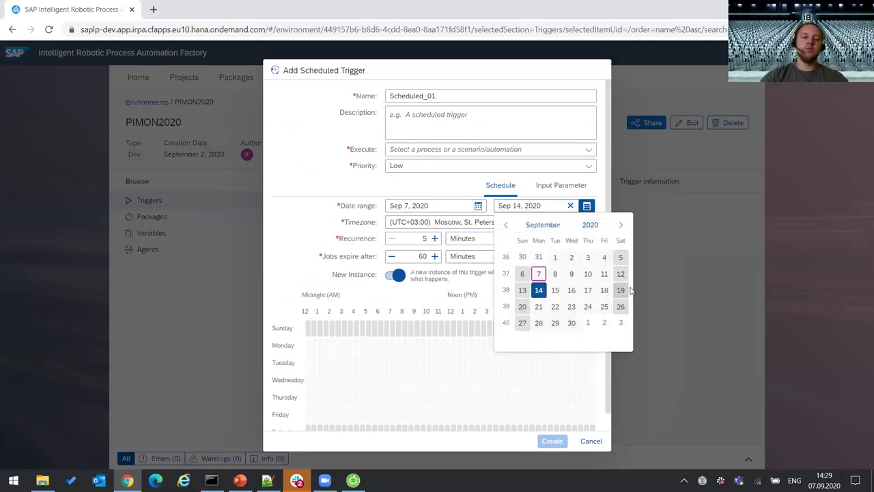
click(343, 273)
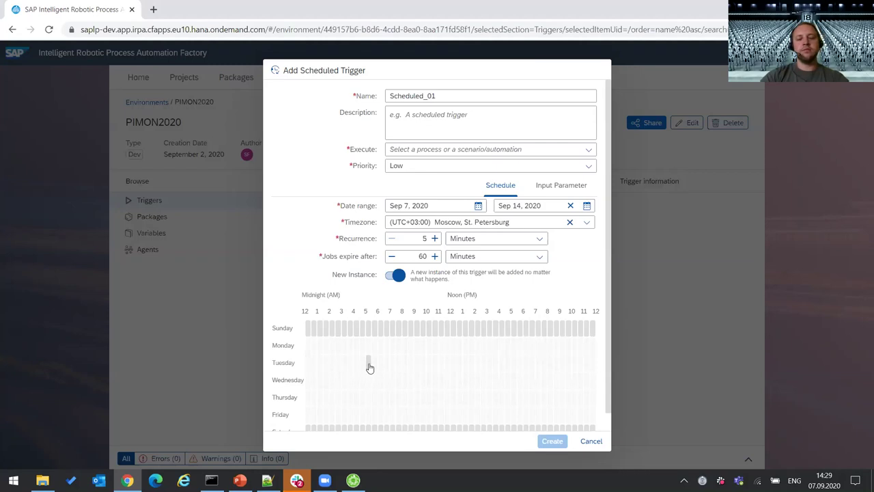
drag(369, 367, 541, 406)
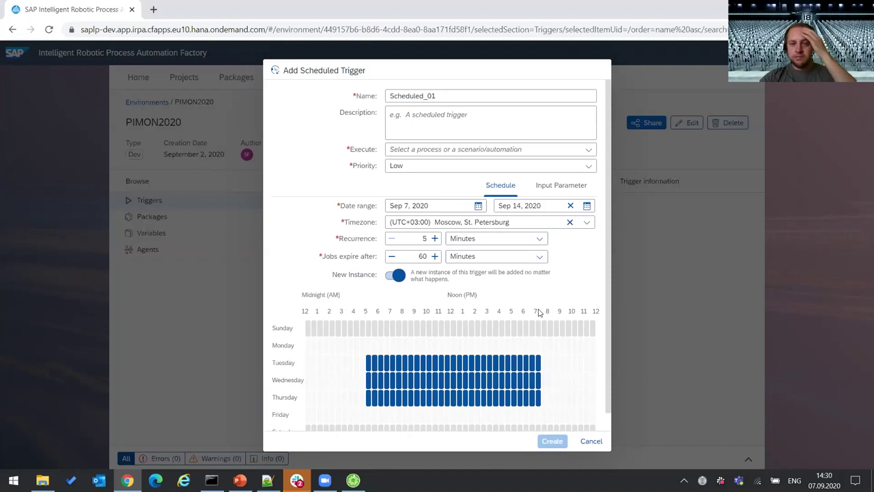
click(577, 190)
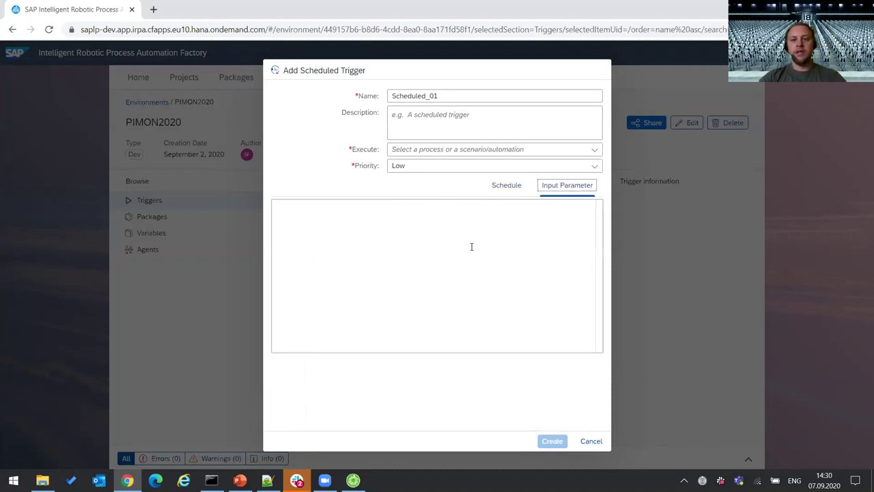
click(506, 186)
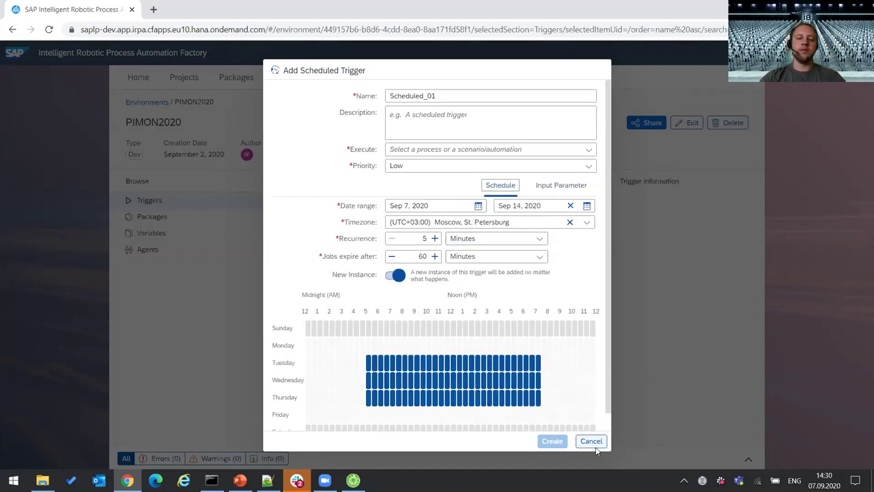
- Discard the scheduled trigger and look at the environment's PIMON credential variable
click(592, 441)
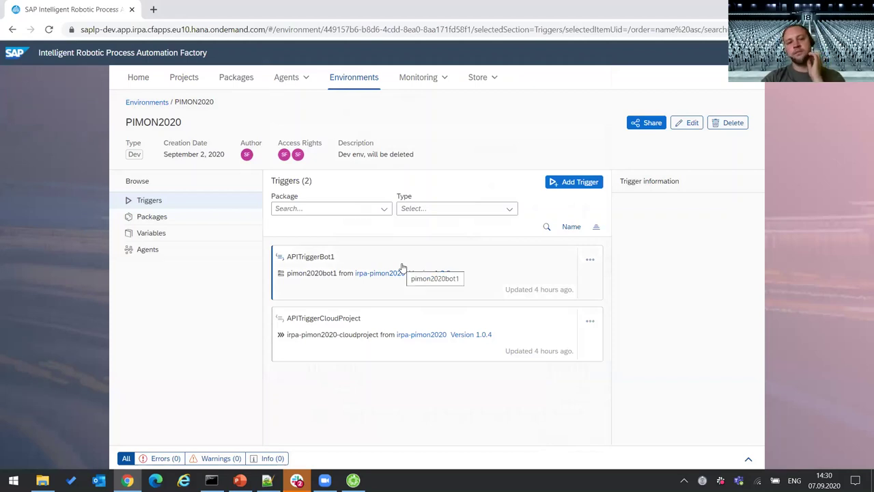
click(202, 238)
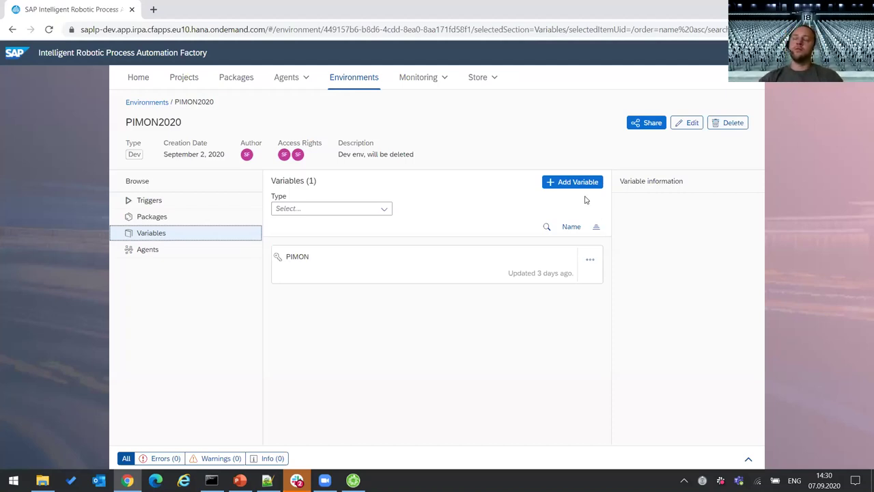
click(383, 211)
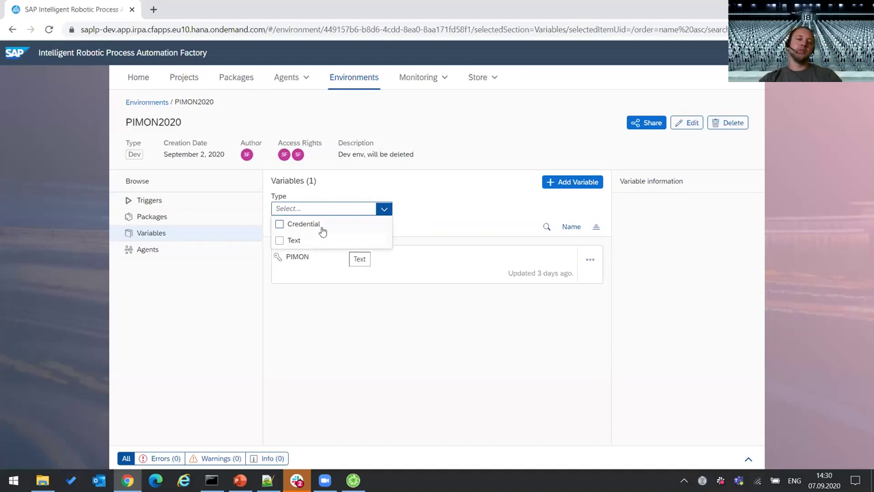
click(473, 249)
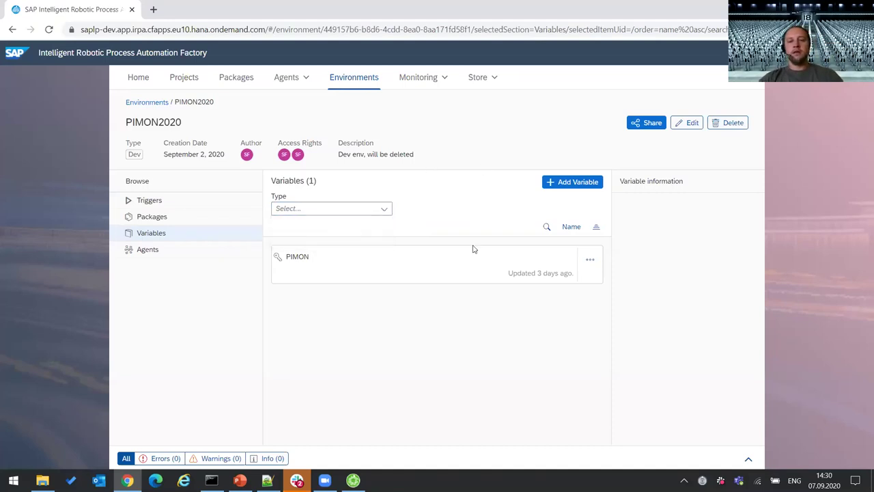
click(414, 266)
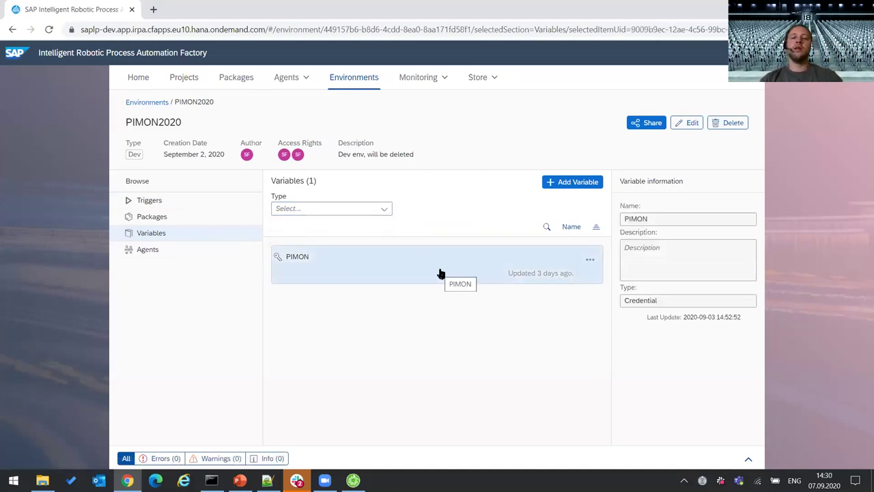
- Inspect the PIMON variable in its editor unchanged, then list the single Developer agent
click(591, 259)
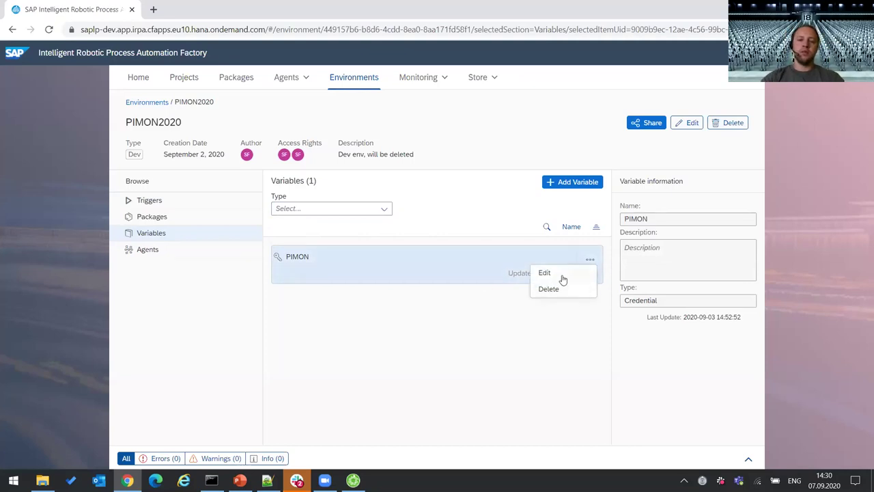
click(556, 276)
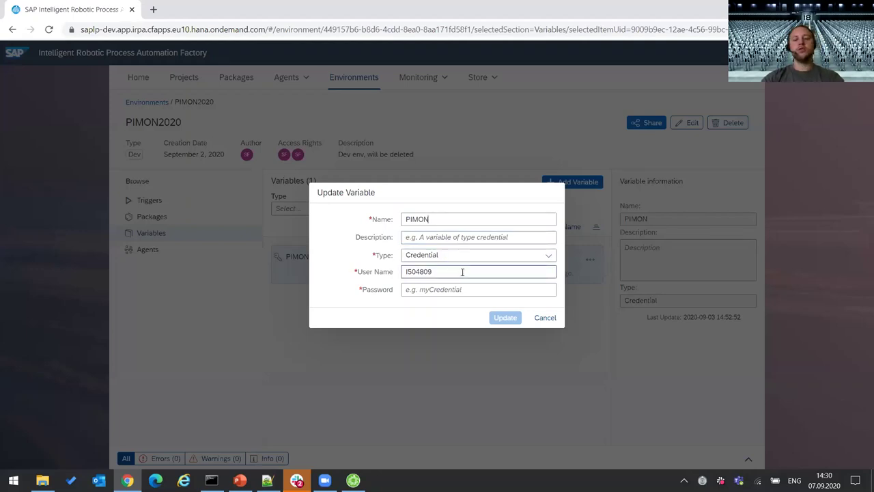
click(551, 317)
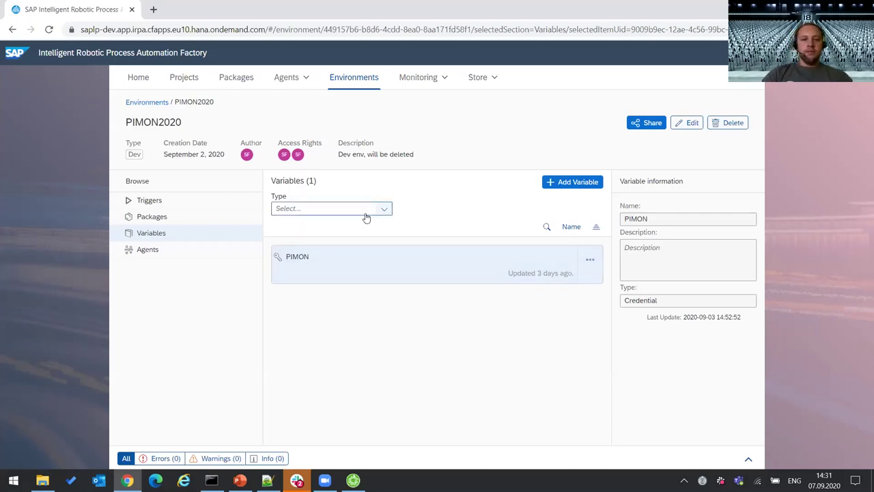
click(157, 252)
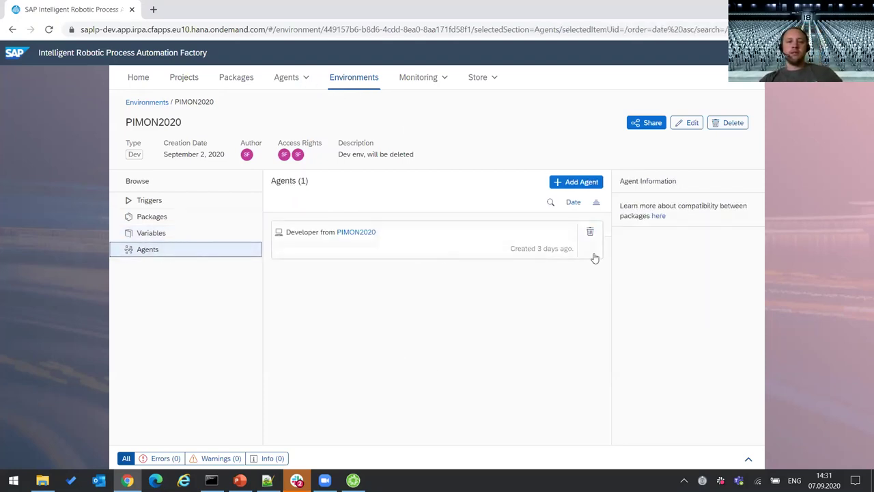
click(572, 182)
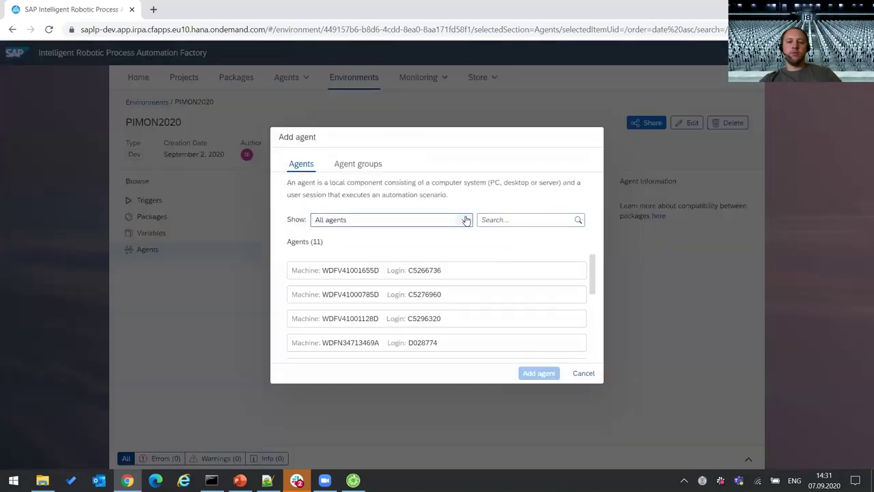
click(361, 165)
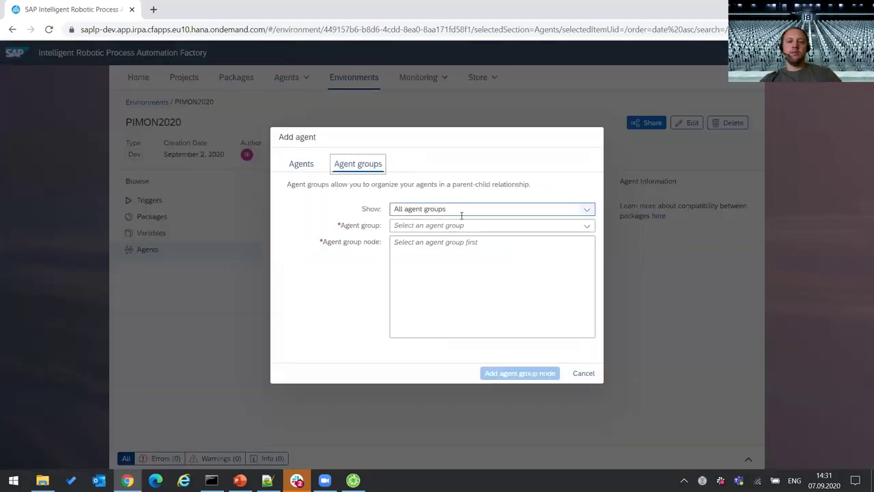
click(589, 228)
click(438, 238)
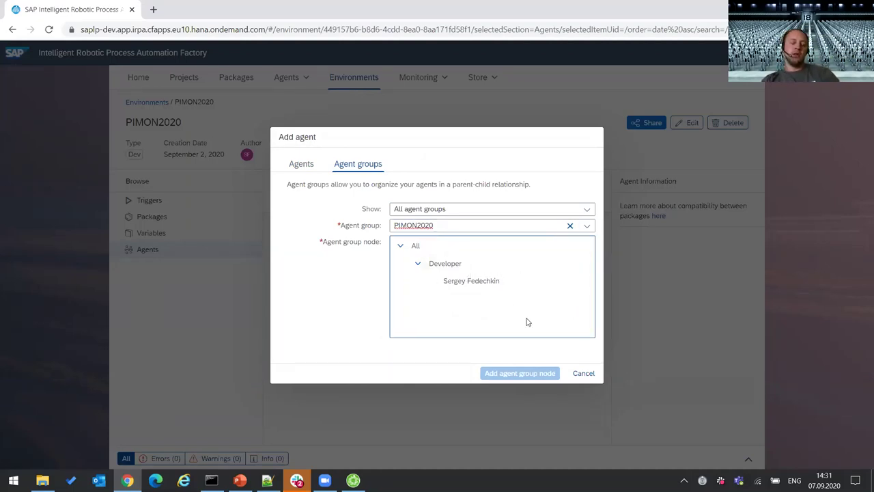
click(586, 373)
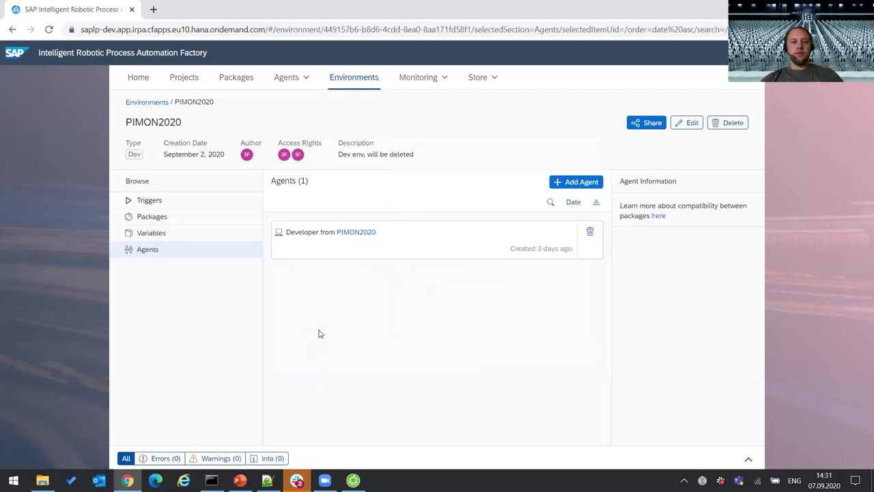
- Open the Jobs monitor listing 7 Sep 7, 2020 jobs and expand the cloud project job
click(414, 80)
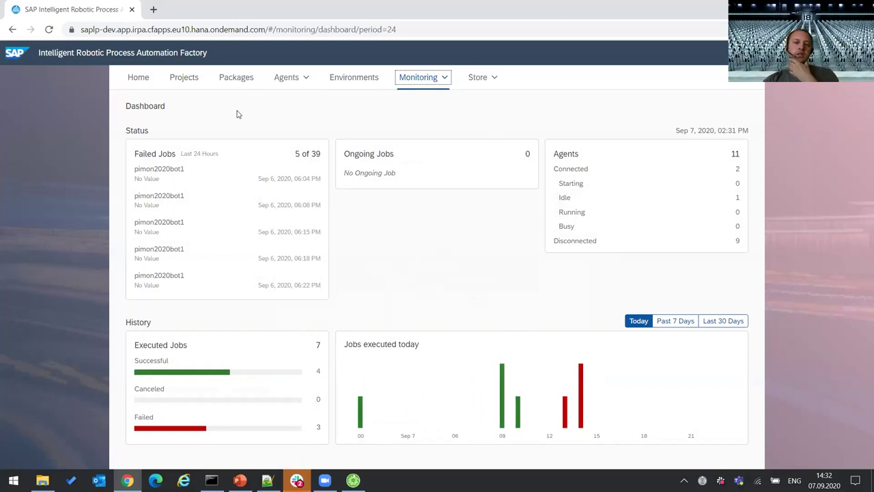
click(444, 78)
click(410, 120)
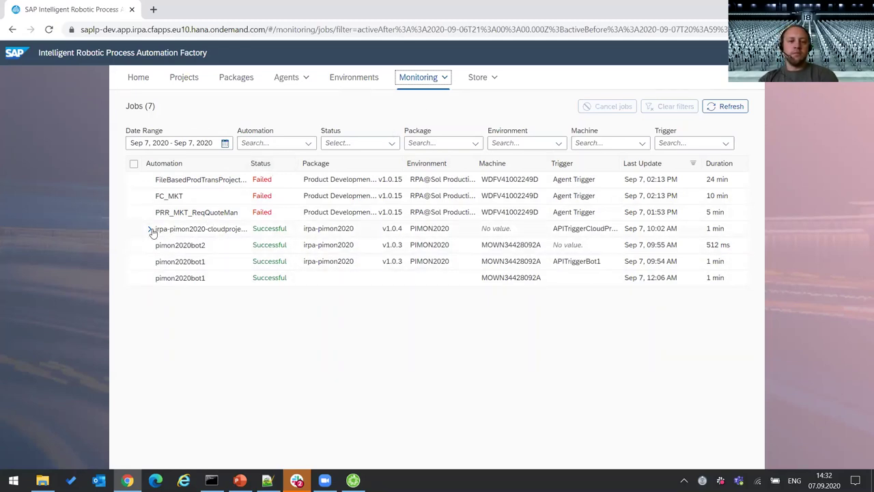
click(150, 229)
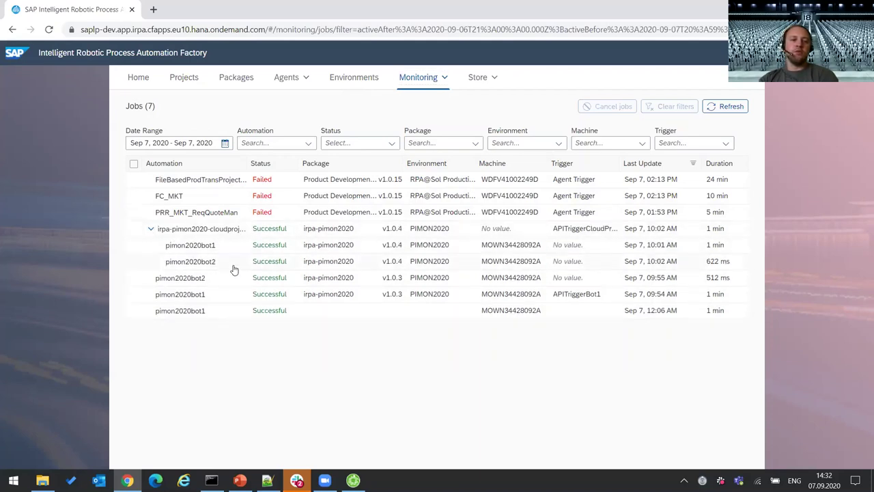
- Download the 45 Business Activity Data (BAM) records as a CSV to the desktop
click(151, 229)
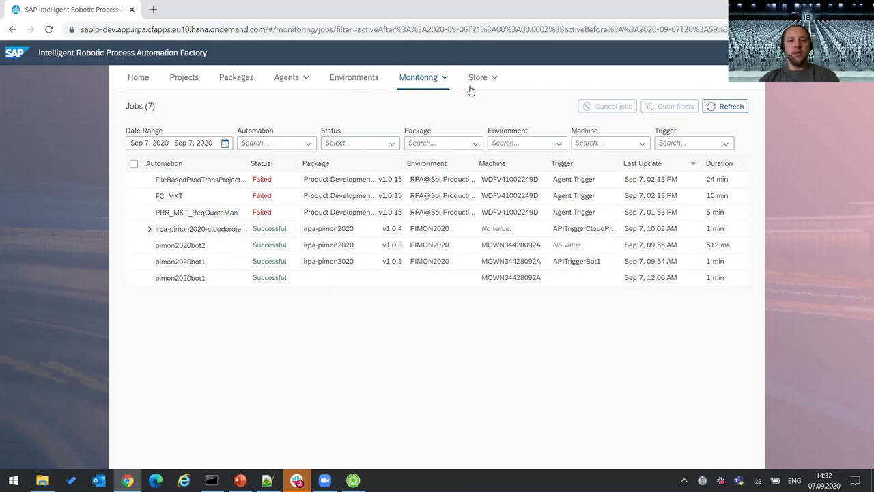
click(444, 80)
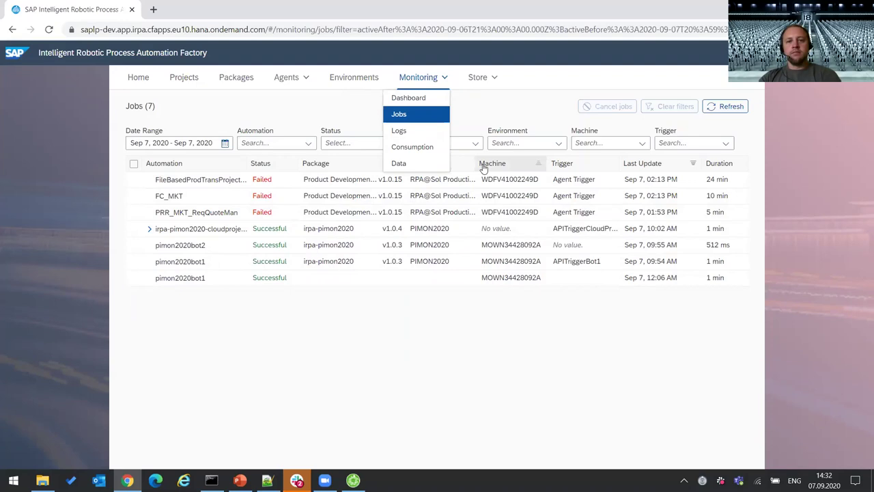
click(400, 164)
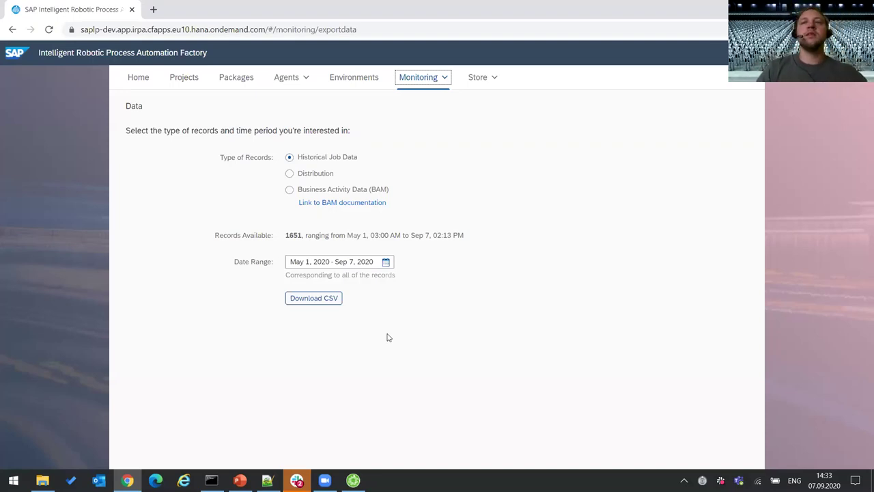
click(378, 190)
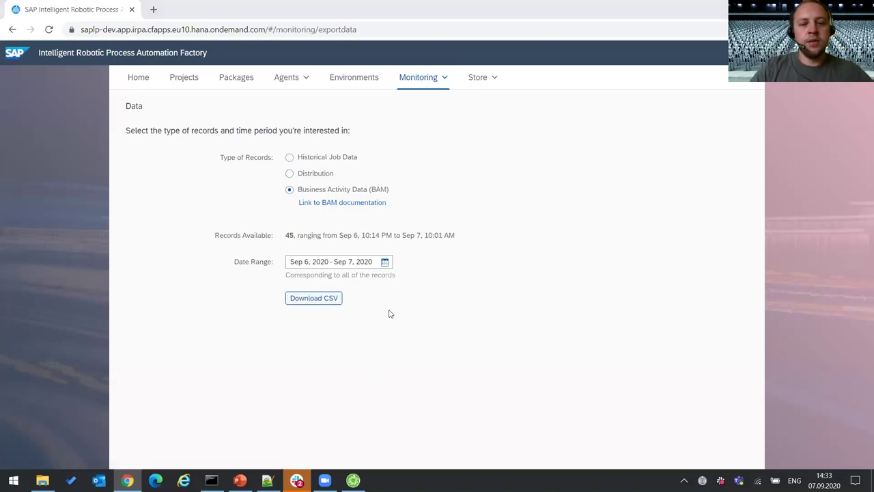
click(578, 428)
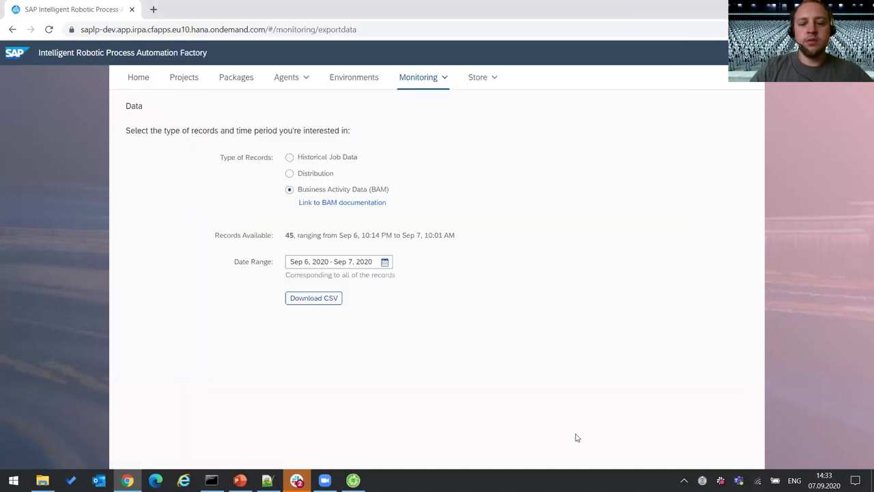
key(super+d)
- Open the downloaded BAM CSV in Notepad++ and review its records
click(121, 293)
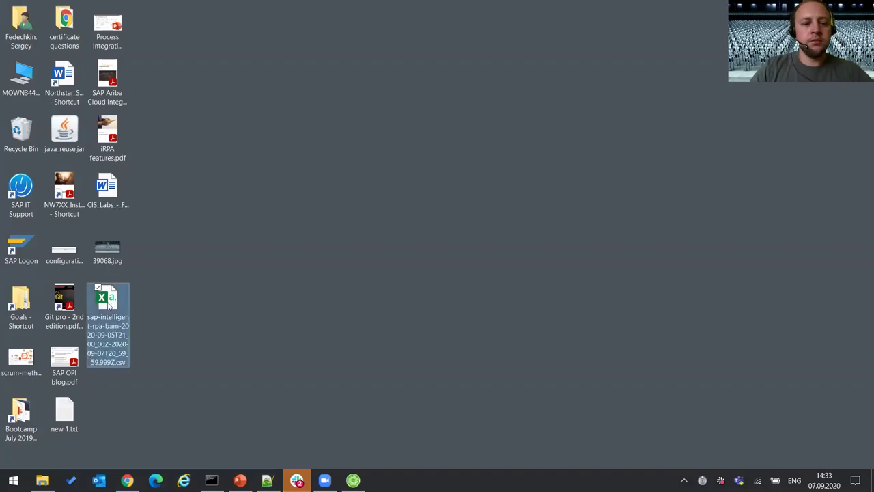
right_click(103, 307)
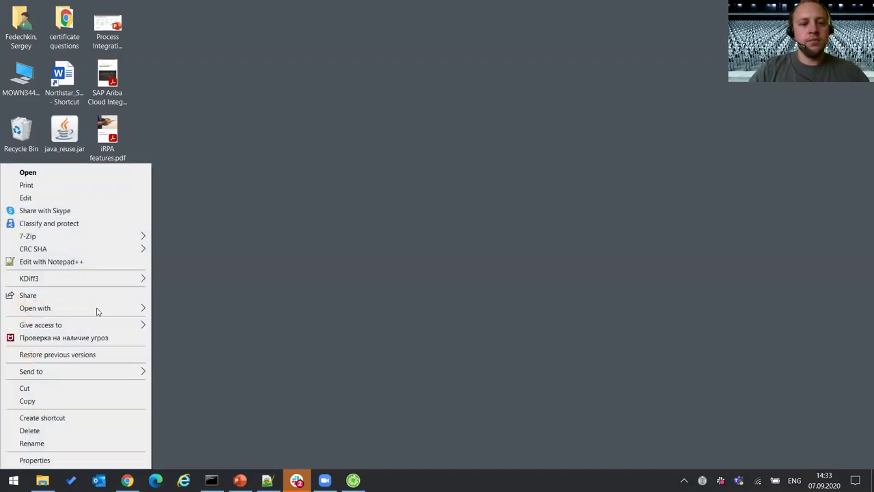
click(63, 261)
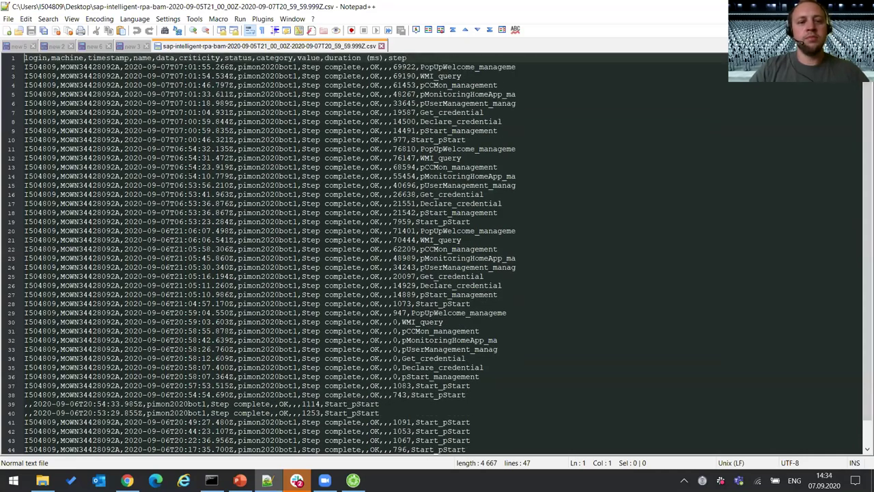
scroll(437, 254, down, 1)
scroll(437, 254, up, 1)
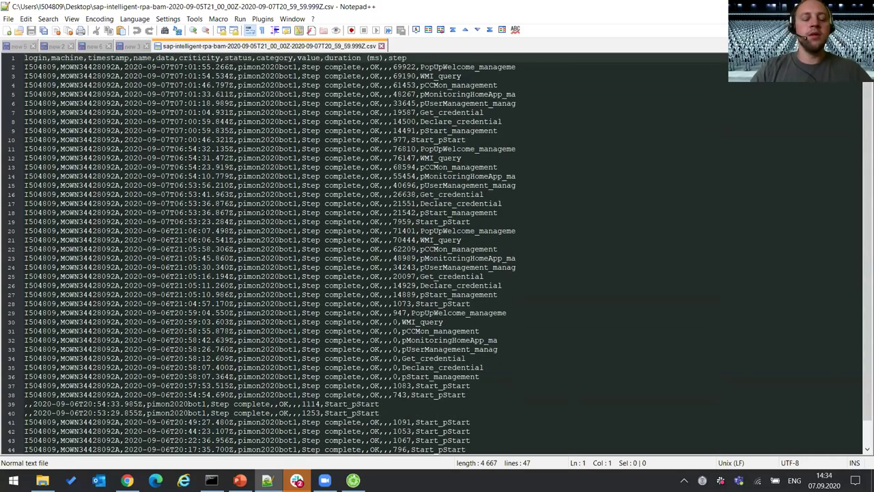
click(444, 76)
click(444, 104)
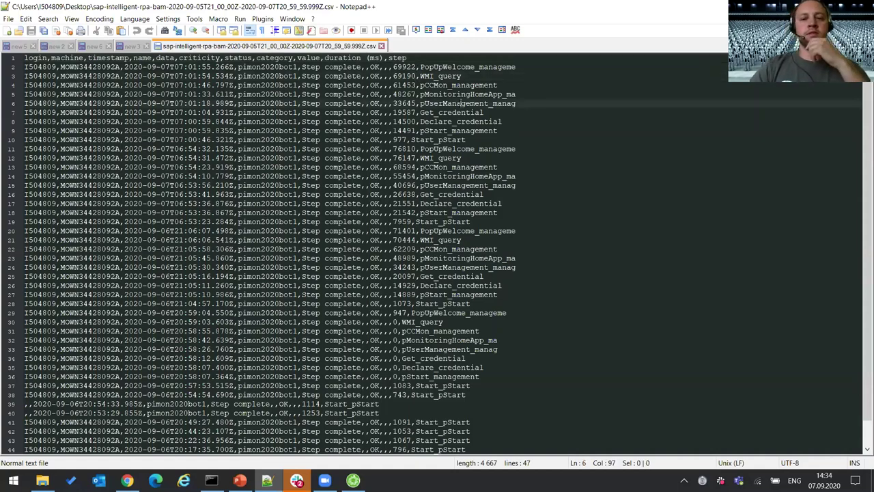
click(443, 158)
click(344, 58)
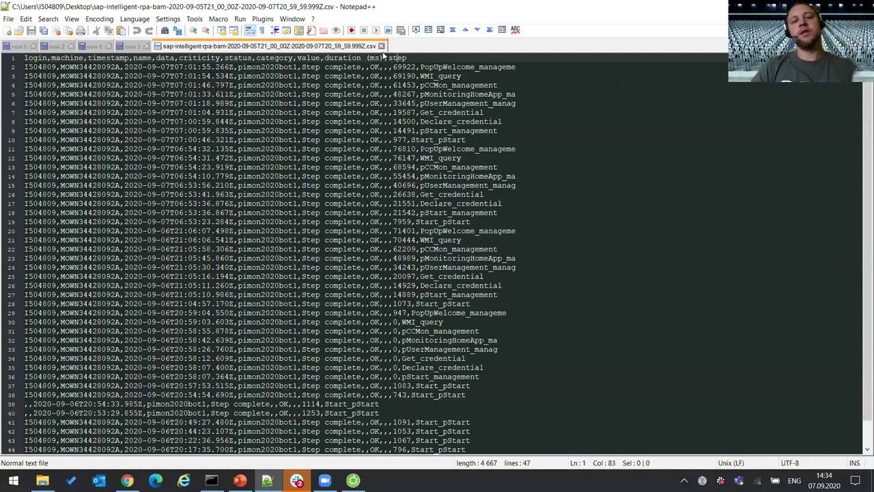
- Close the CSV and return via Desktop Studio to the Factory's data export page
click(381, 46)
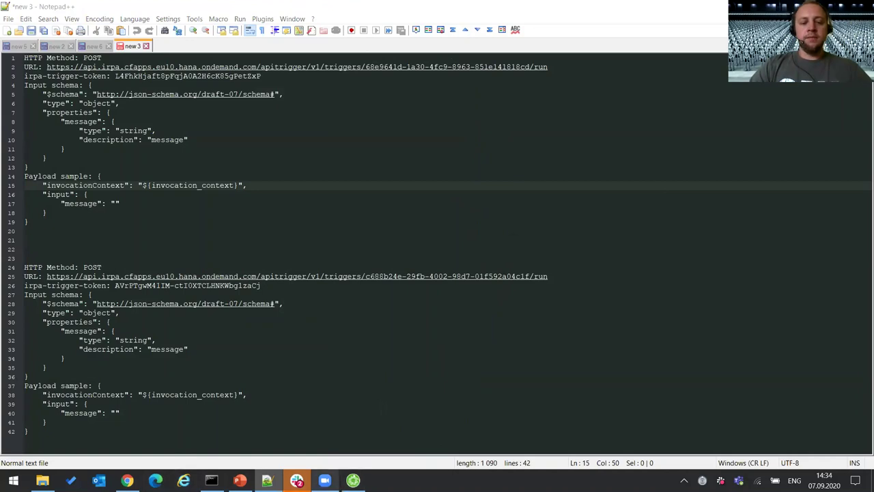
click(353, 480)
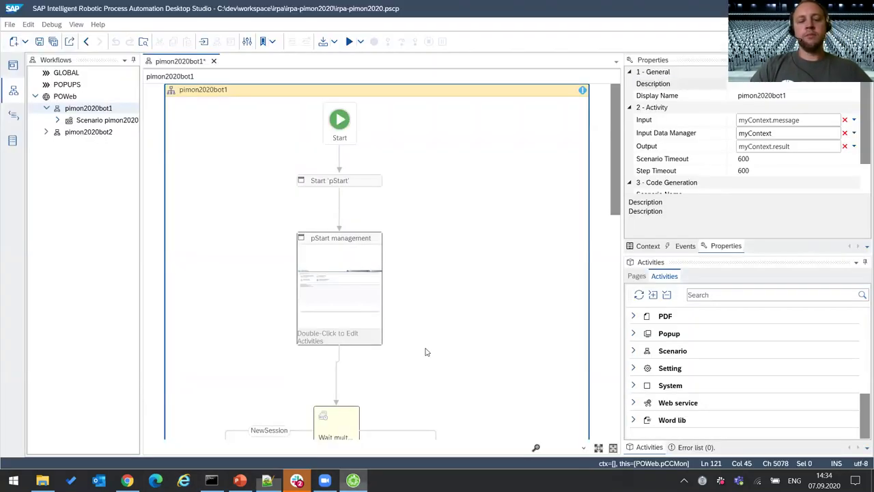
click(127, 480)
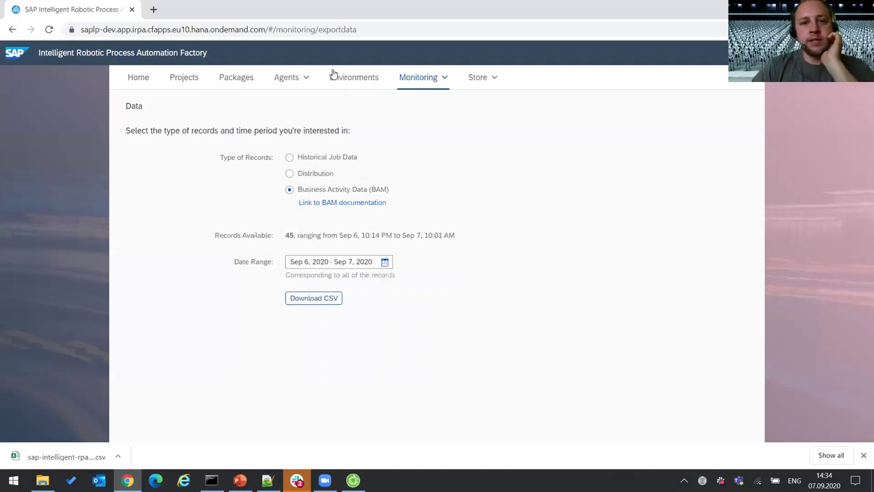
- Open the irpa-pimon2020 project from the Factory's Projects list in Cloud Studio
click(183, 78)
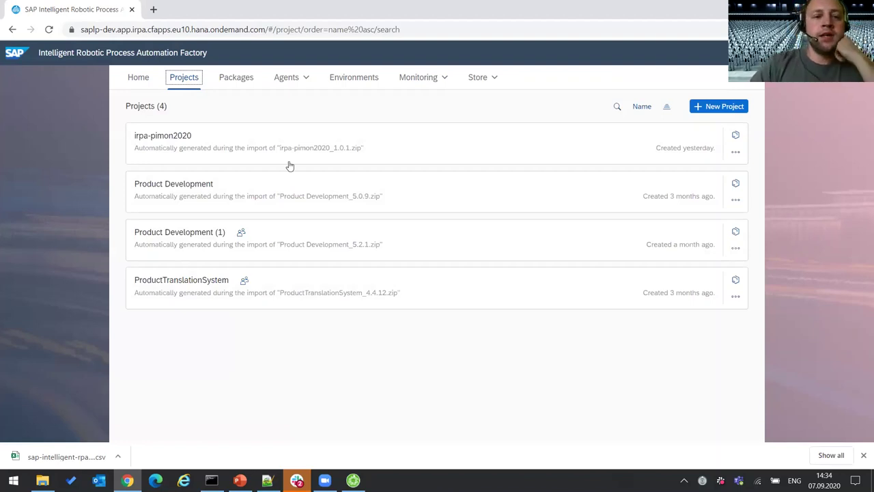
click(221, 145)
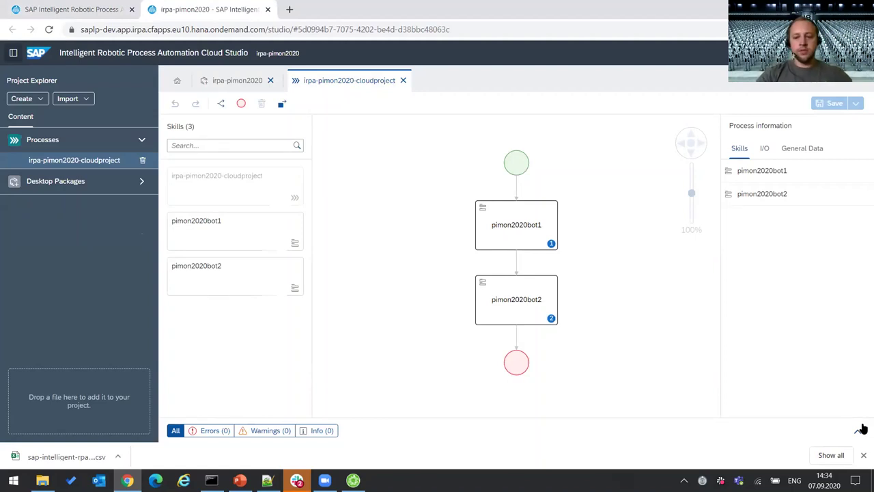
- Review the process I/O, adding then deleting an empty input parameter so only message remains
click(864, 455)
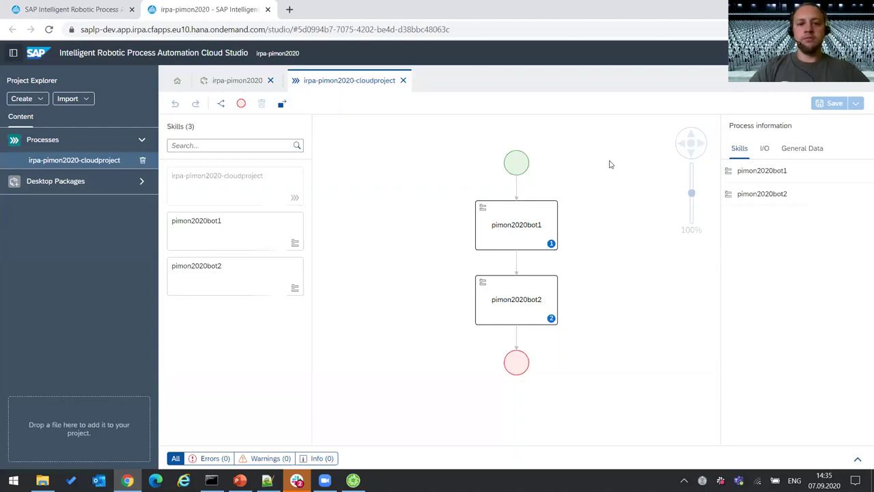
click(555, 224)
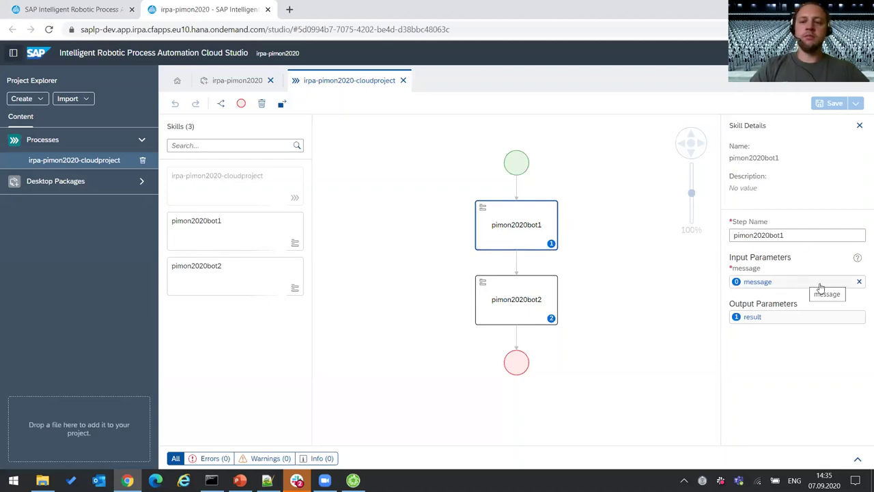
click(638, 134)
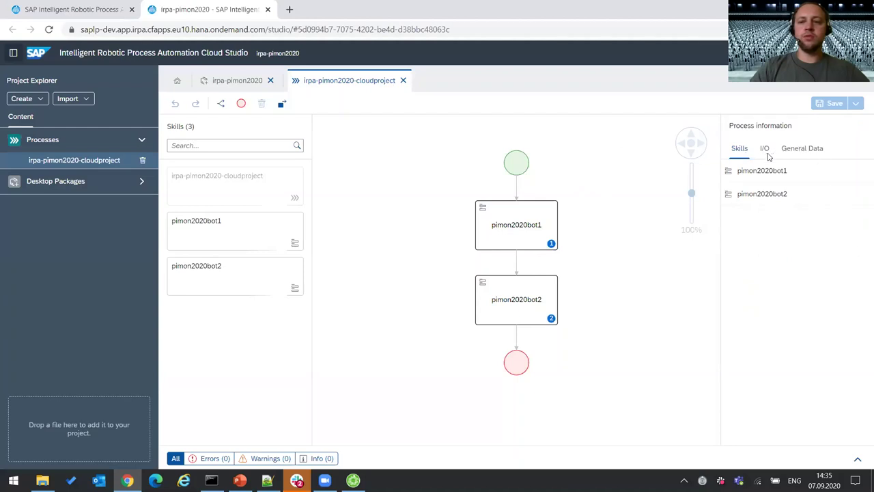
click(765, 150)
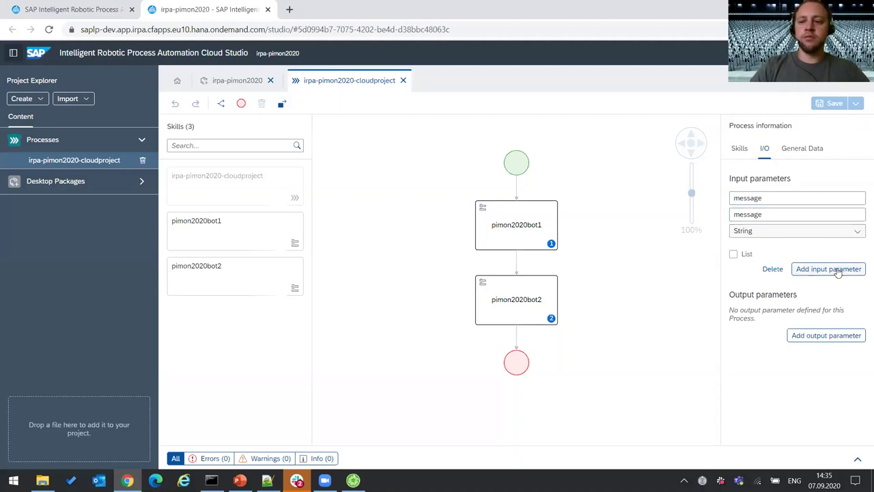
click(837, 271)
click(858, 327)
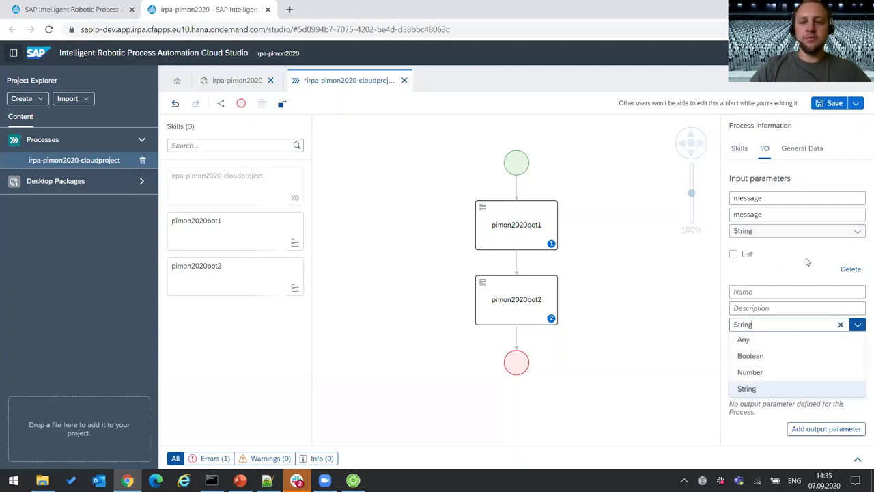
click(783, 259)
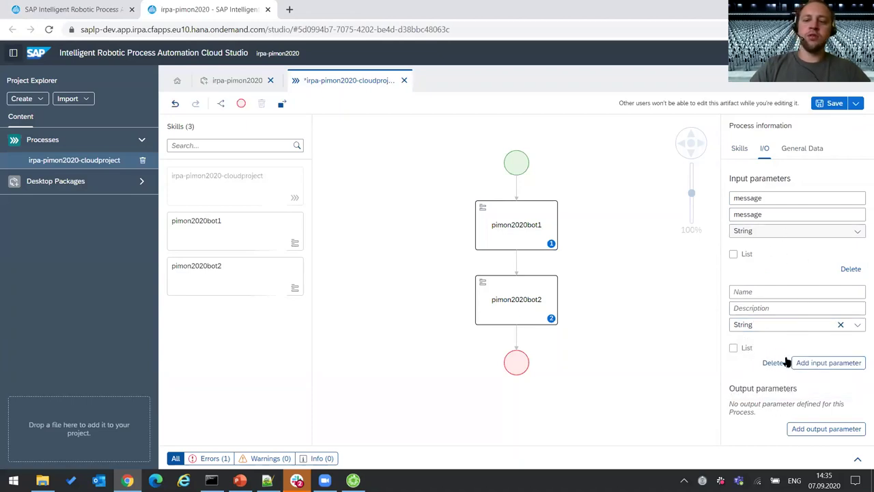
click(774, 363)
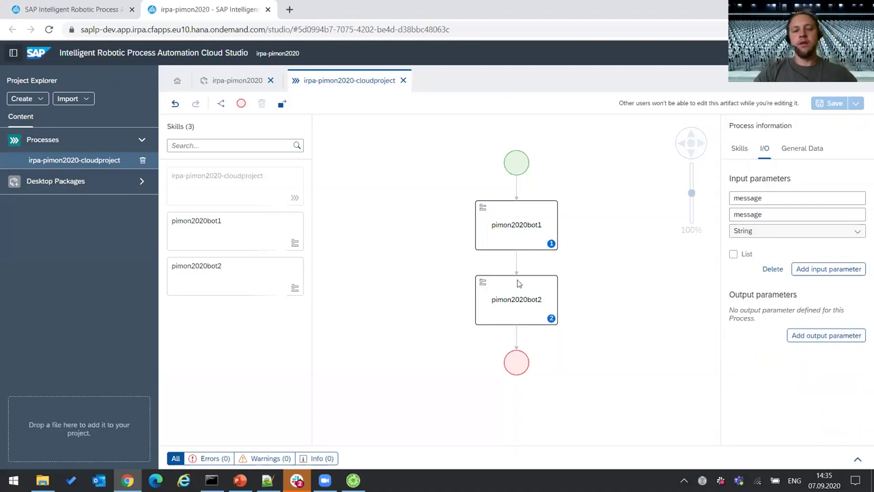
- Compare the pimon2020bot1 step details with the Output property in Desktop Studio
click(533, 228)
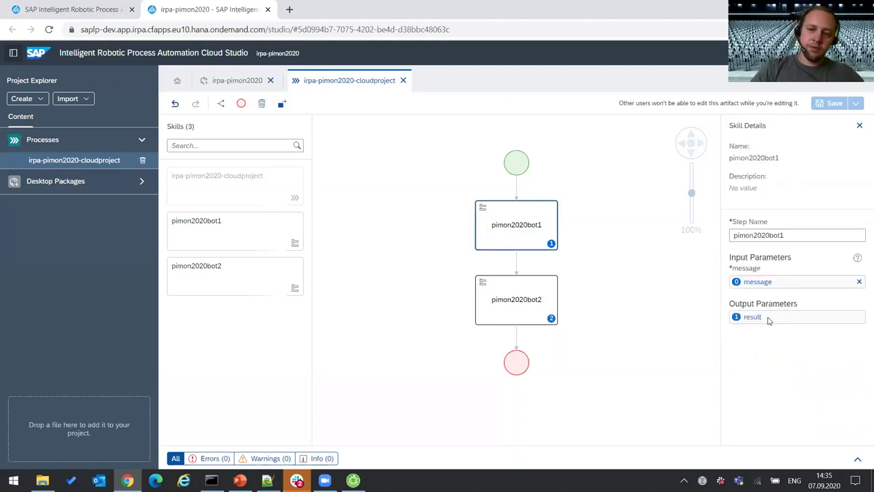
key(alt+Tab)
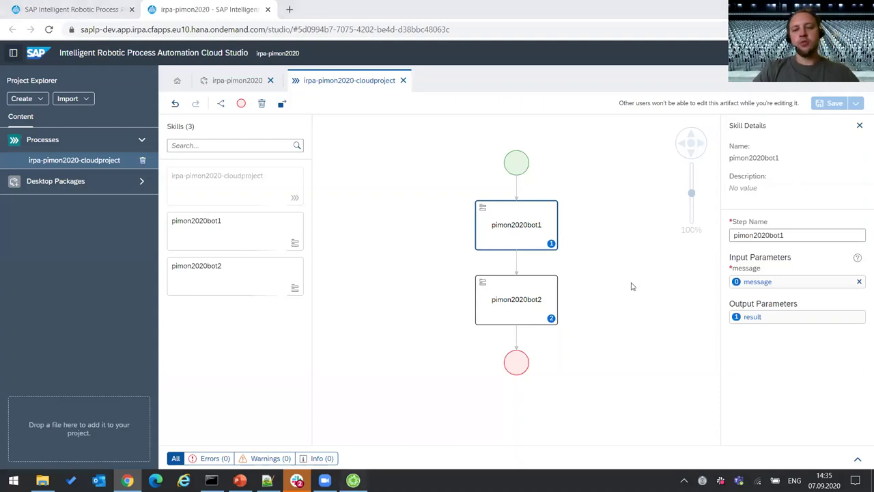
click(812, 147)
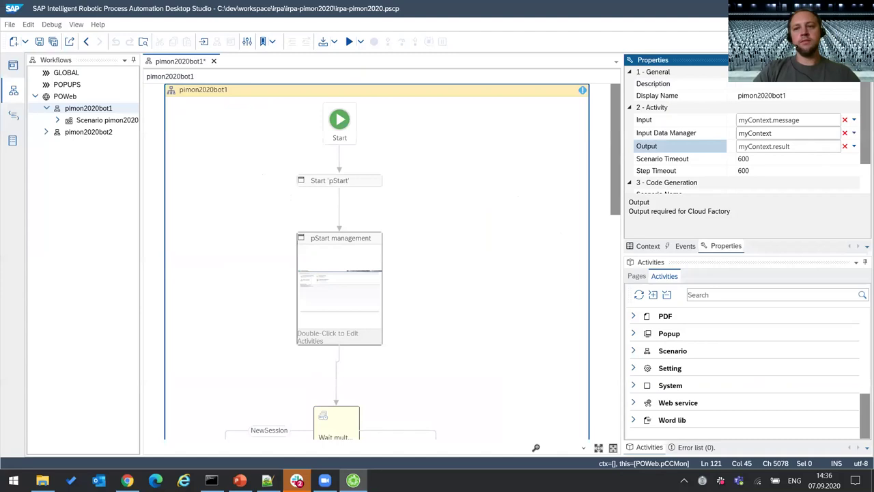
key(alt+Tab)
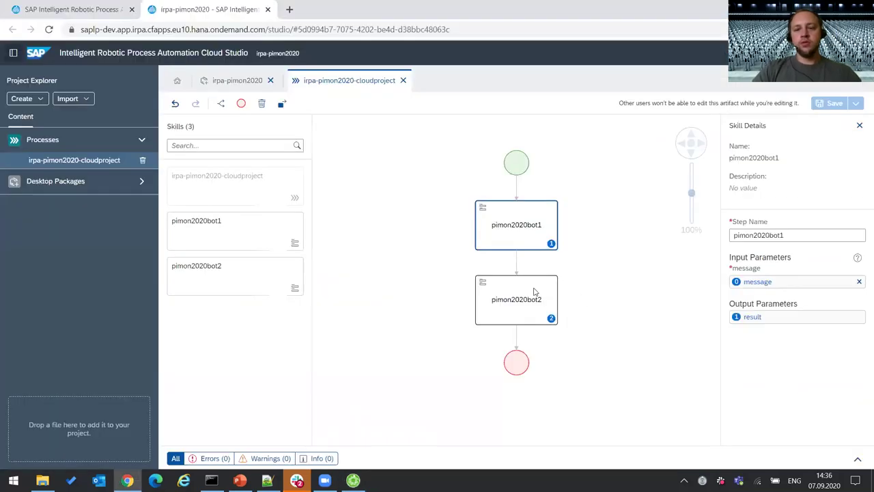
- Check pimon2020bot2's result input against its workflow's Output property in Desktop Studio
click(536, 293)
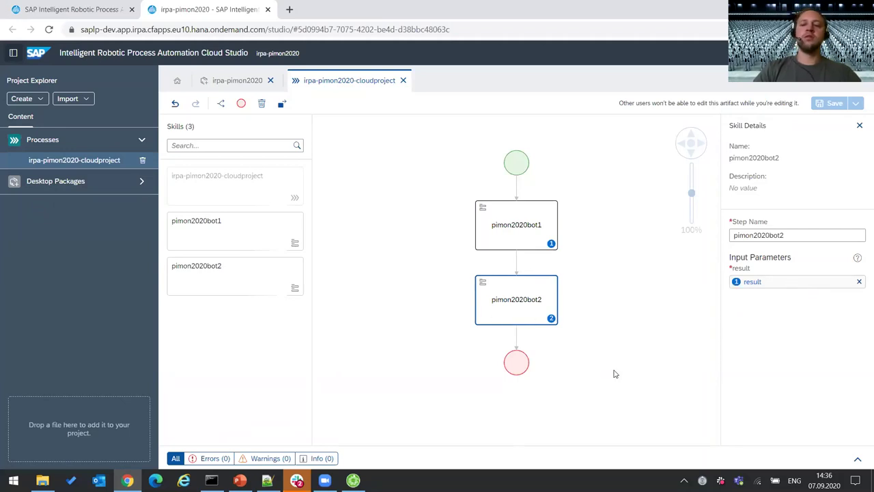
click(353, 480)
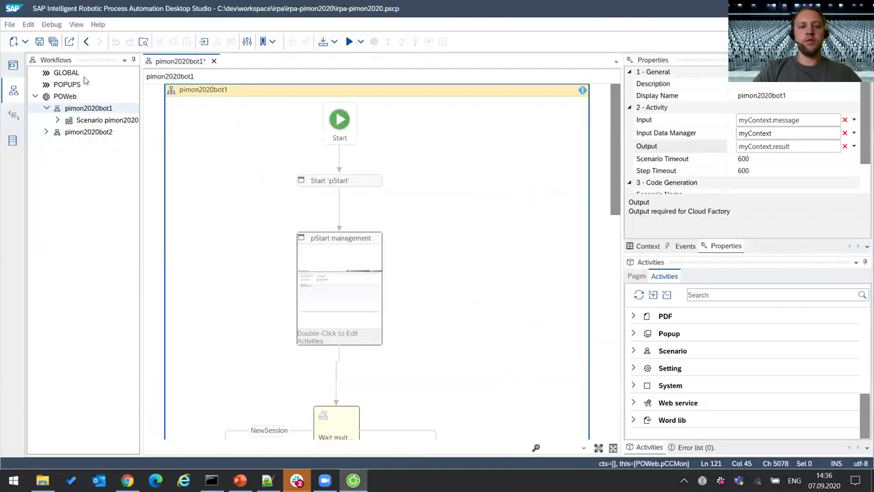
click(92, 133)
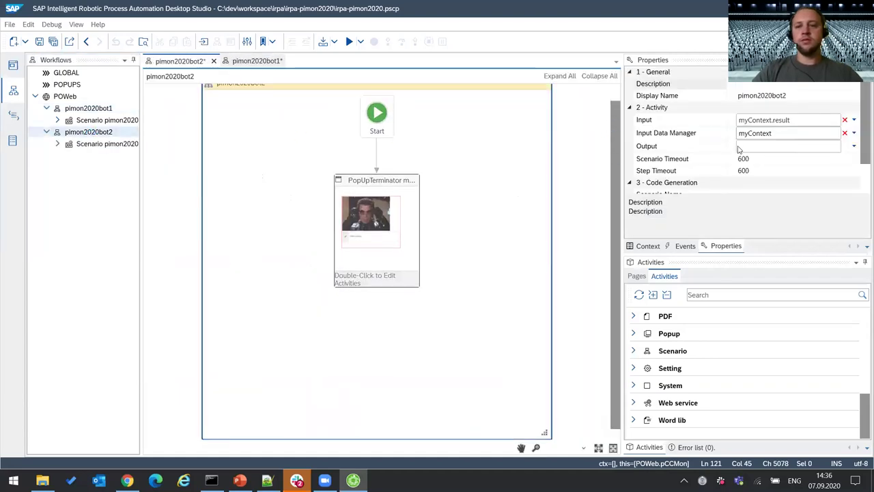
click(760, 147)
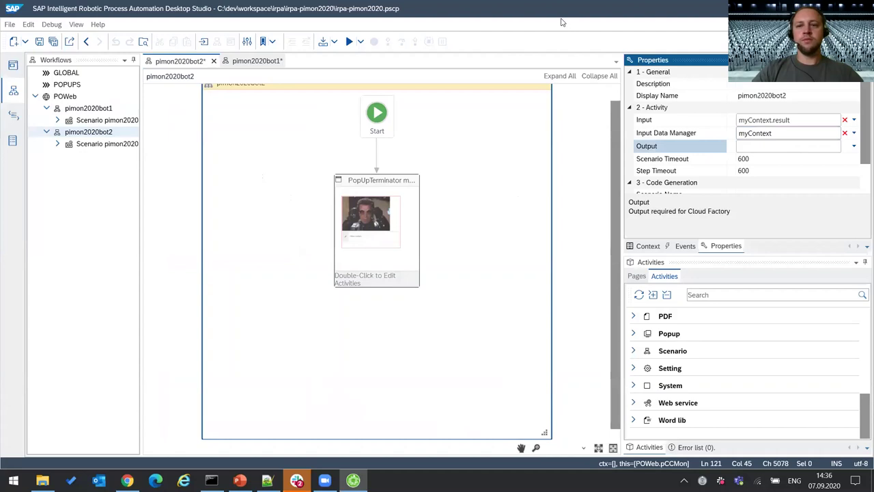
key(alt+Tab)
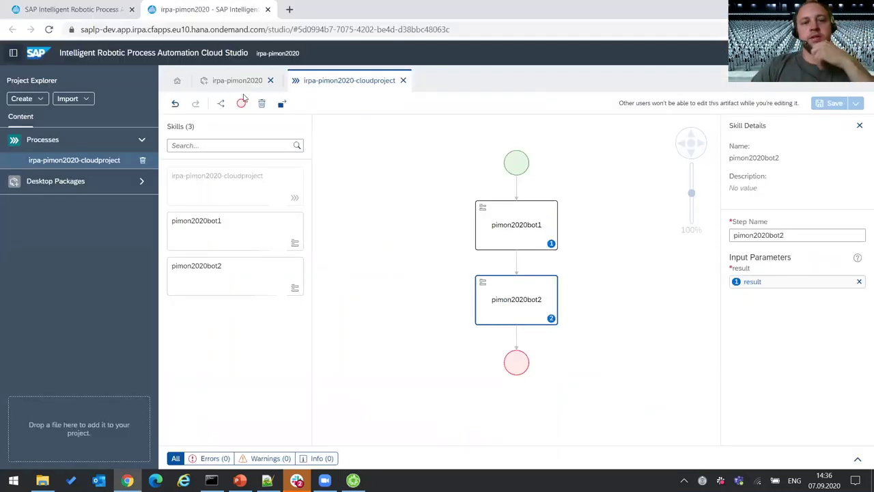
- Close the cloudproject process editor and irpa-pimon2020 package view, then list Factory packages
click(403, 80)
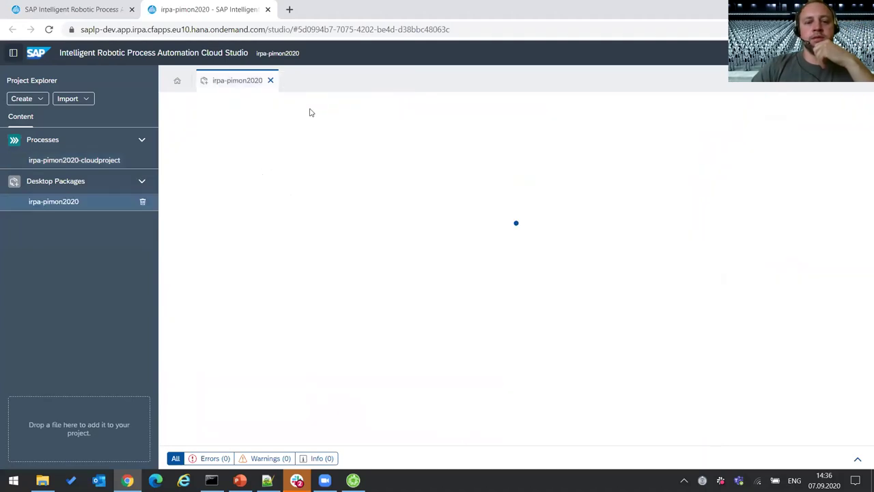
click(270, 80)
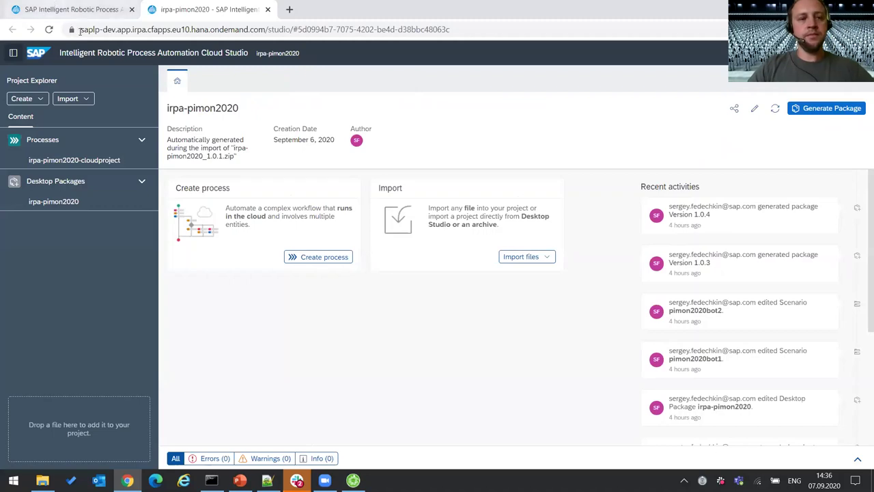
click(111, 9)
click(237, 77)
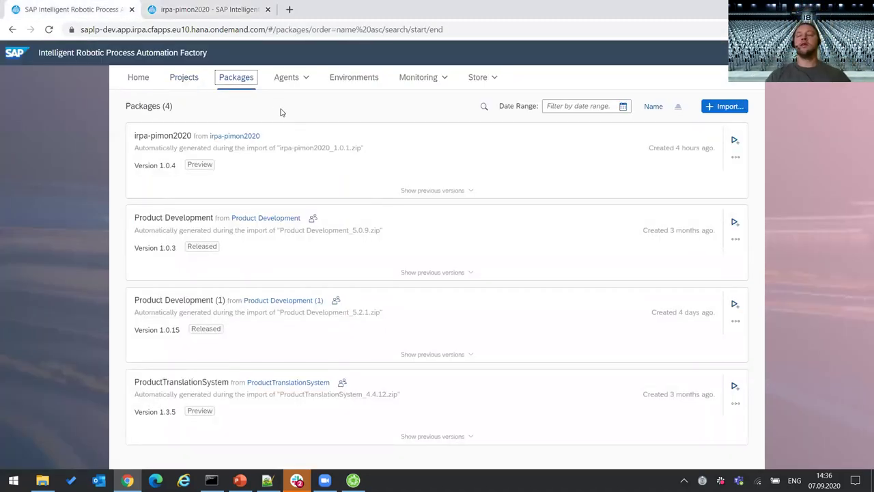
- Open the PIMON2020 environment and view its deployed packages and triggers
click(359, 80)
click(305, 145)
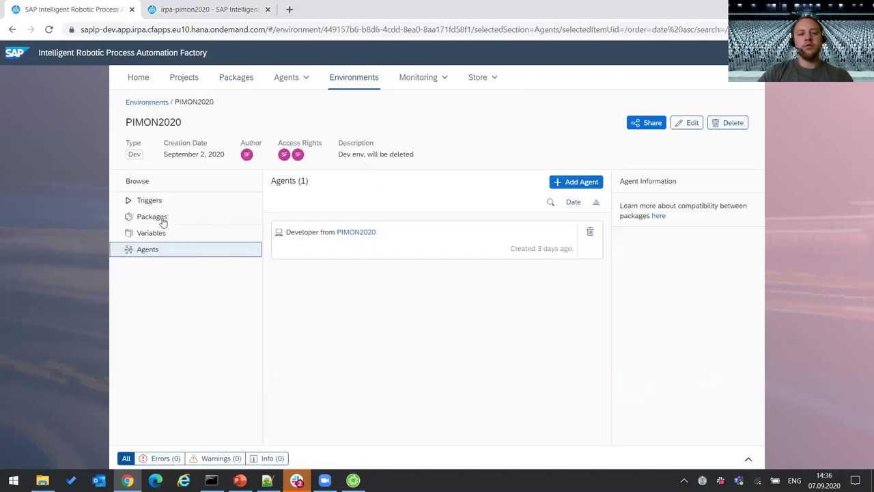
click(161, 217)
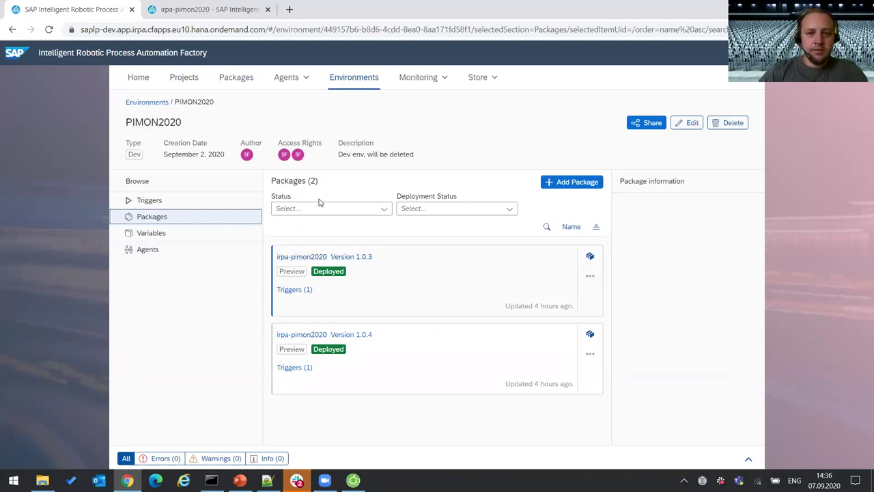
click(172, 201)
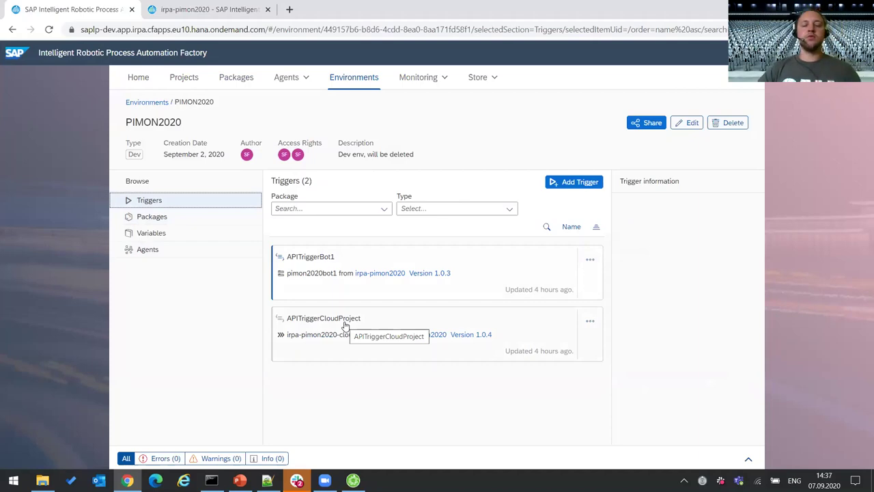
- Glance at PowerPoint slides 18, 17 and 19, the SAP iRPA Демо slide, then return to the Factory
key(alt+Tab)
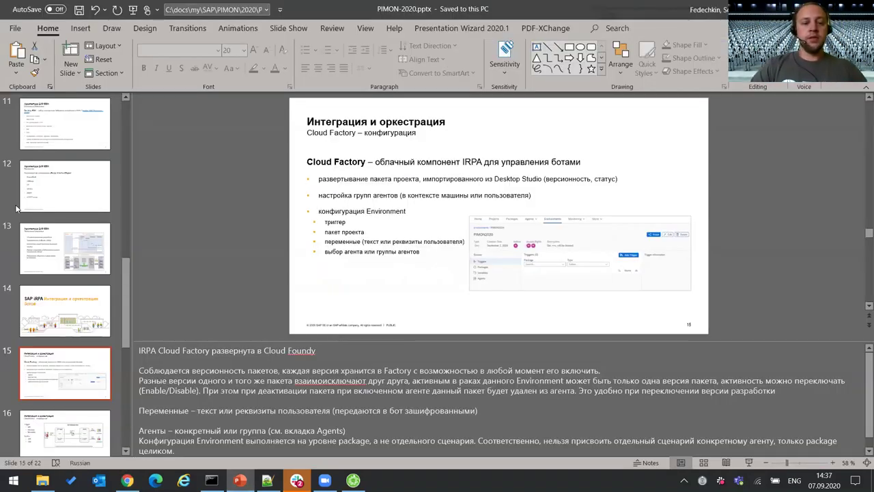
scroll(68, 239, down, 4)
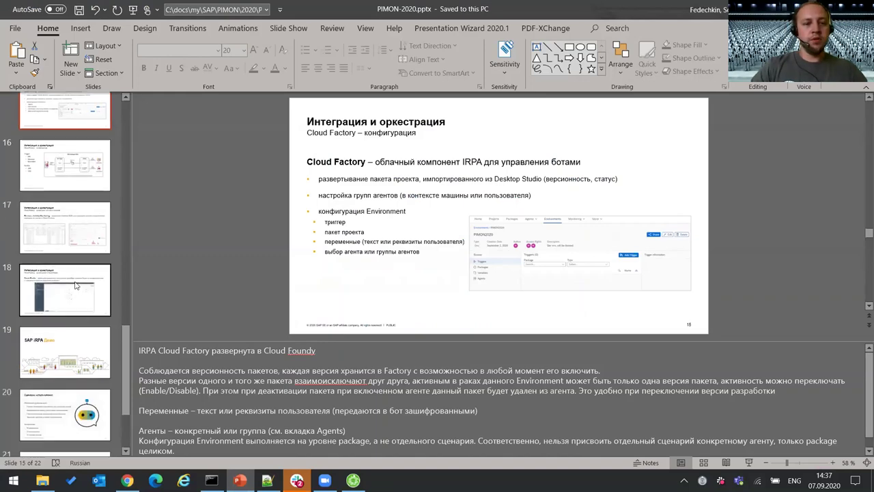
click(76, 287)
key(Up)
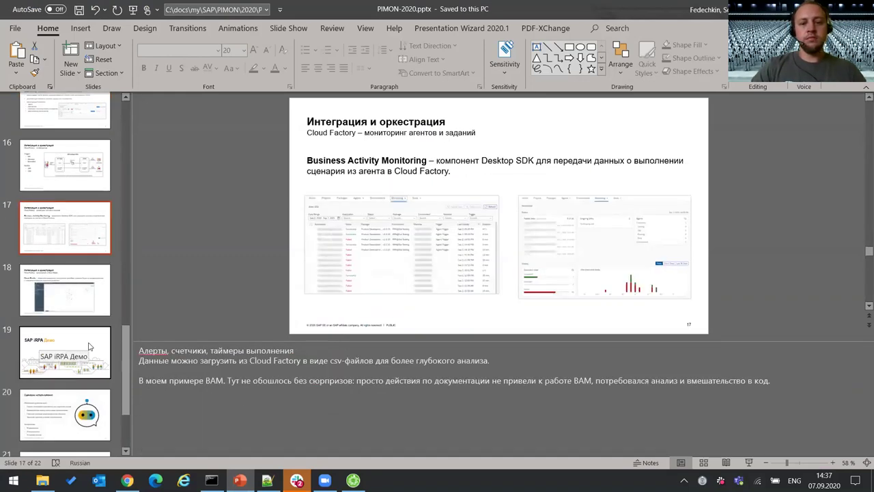
click(89, 347)
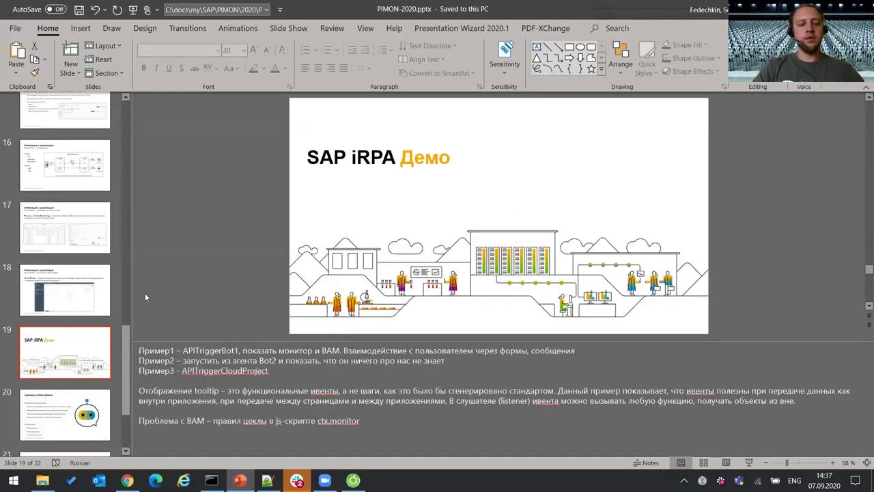
scroll(65, 287, down, 1)
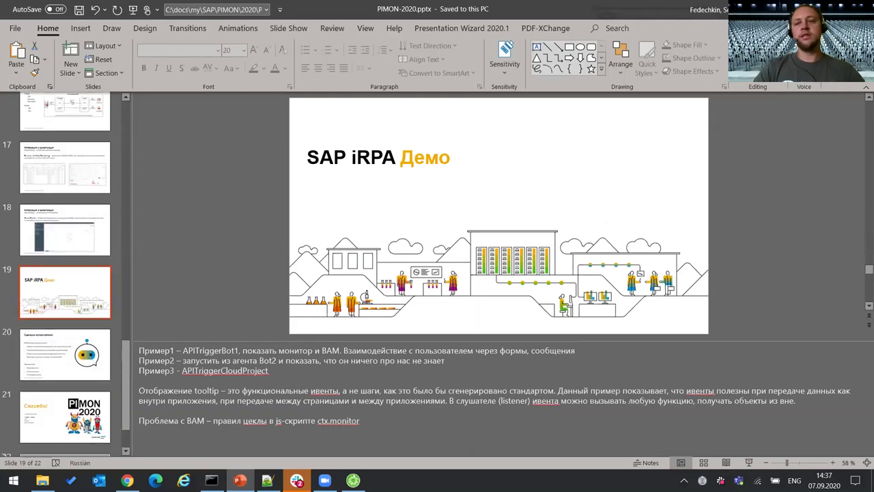
key(alt+Tab)
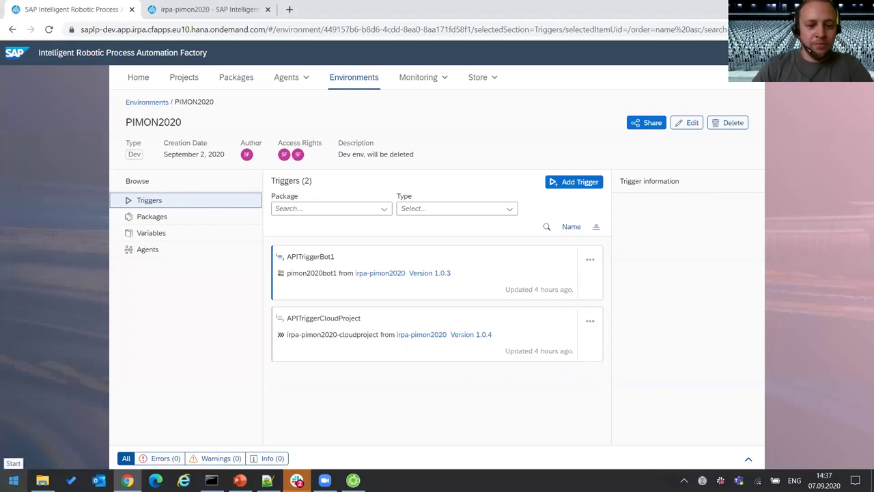
- Bring up the Start menu and dismiss it as Postman launches
key(super)
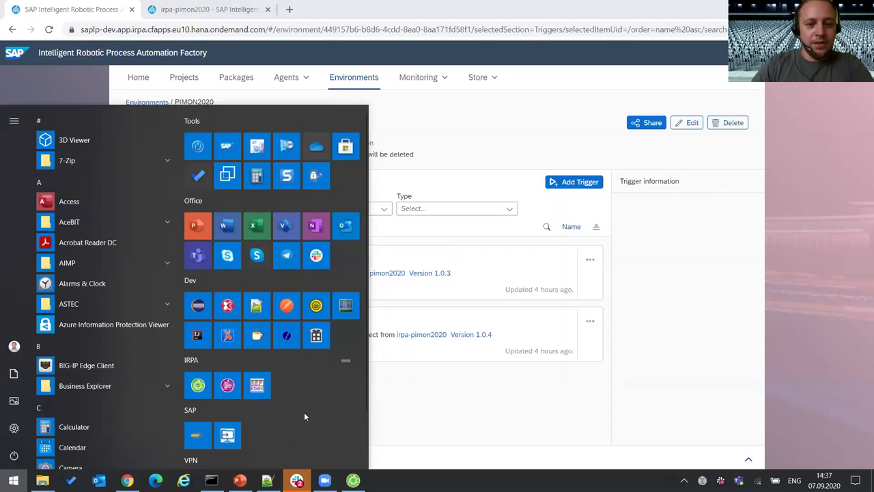
key(Escape)
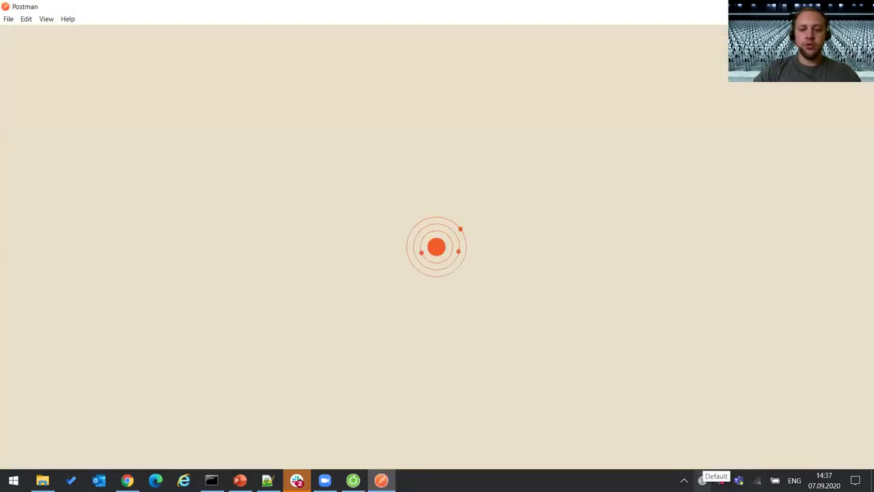
- Check the desktop agent's available projects, then close its tray panel
click(702, 480)
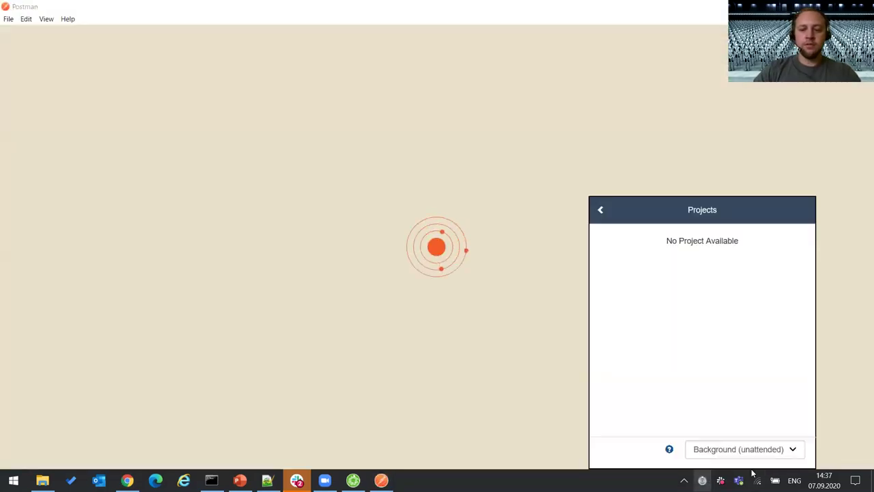
click(601, 210)
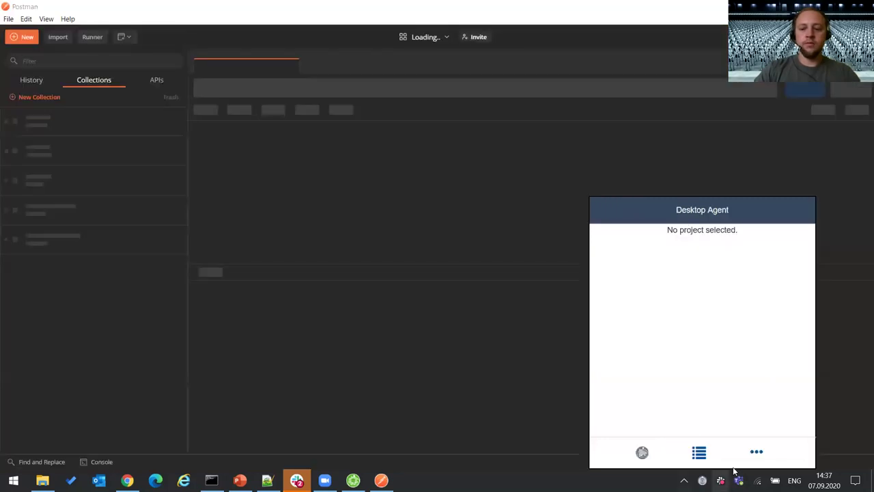
click(699, 453)
click(659, 471)
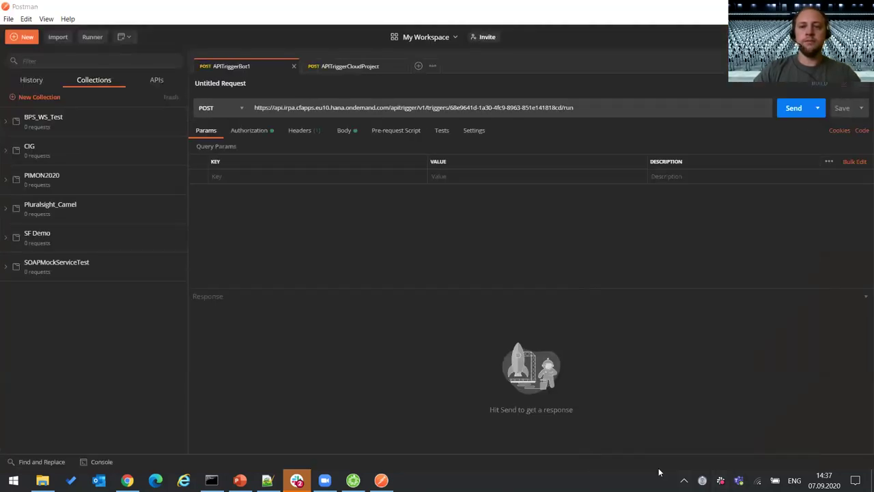
- Get a new OAuth 2.0 access token for the APITriggerBot1 request and apply it
click(347, 66)
click(249, 66)
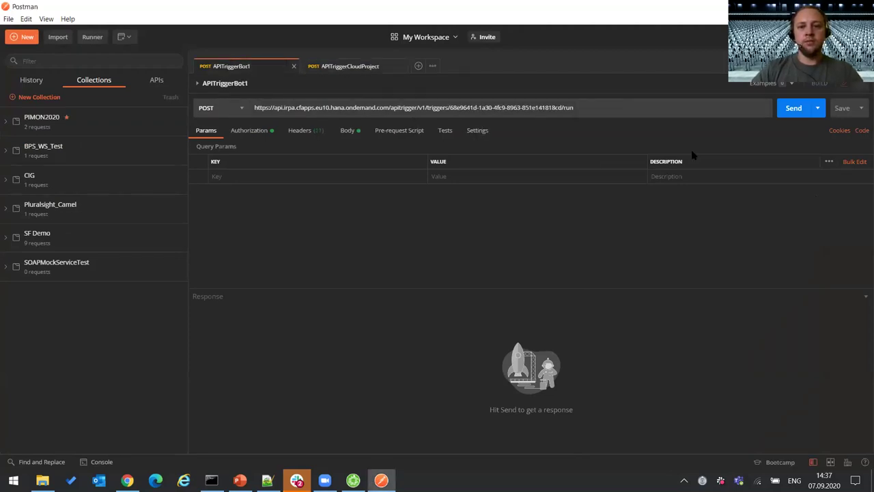
click(249, 130)
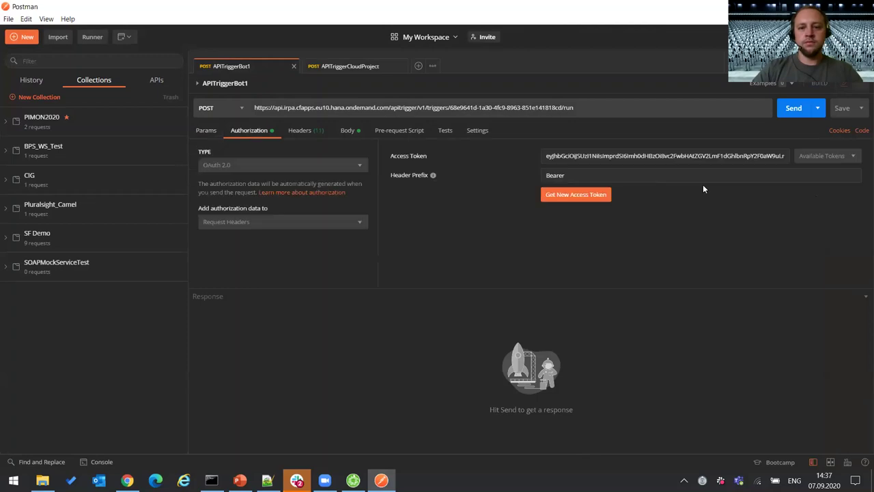
click(599, 198)
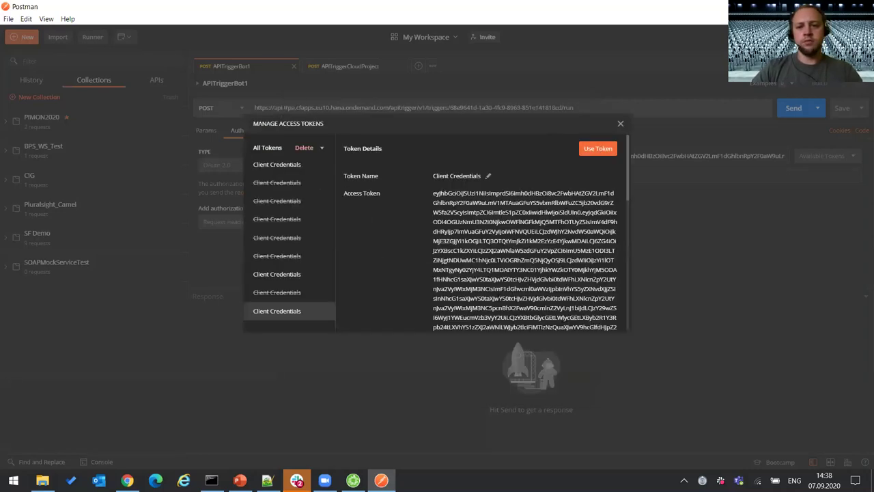
click(598, 149)
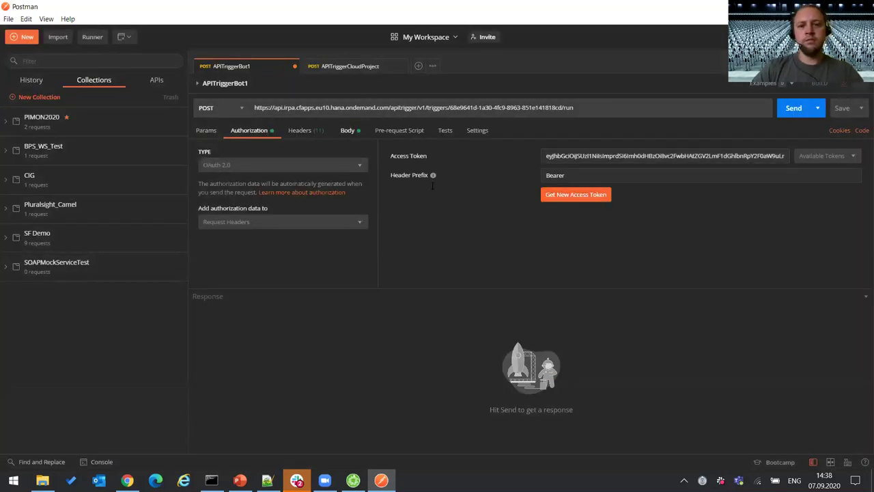
- Review the APITriggerBot1 JSON body and its Welcome input message
click(352, 131)
click(302, 222)
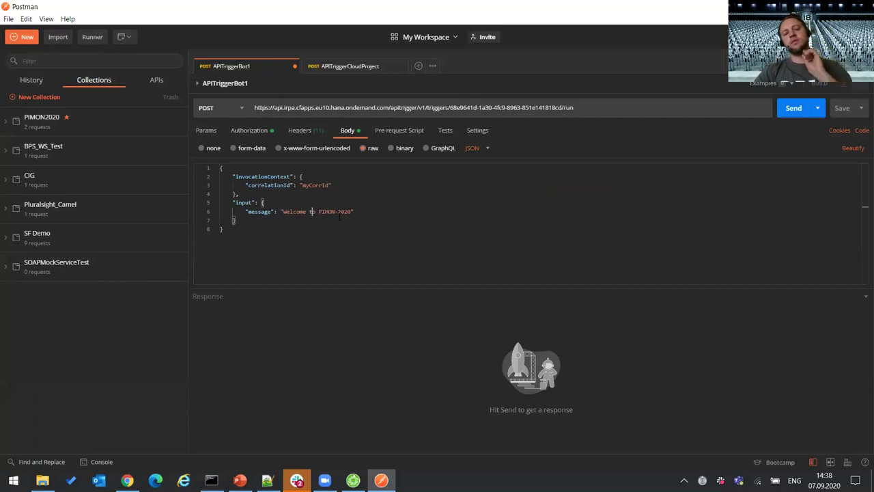
key(Left)
key(Left)
key(Left)
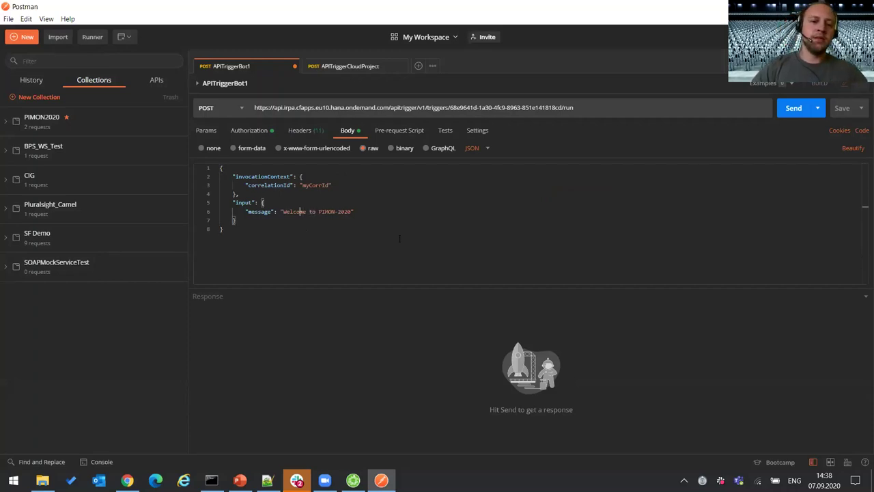
key(Right)
key(Right)
key(Right)
key(Right)
key(Right)
key(Right)
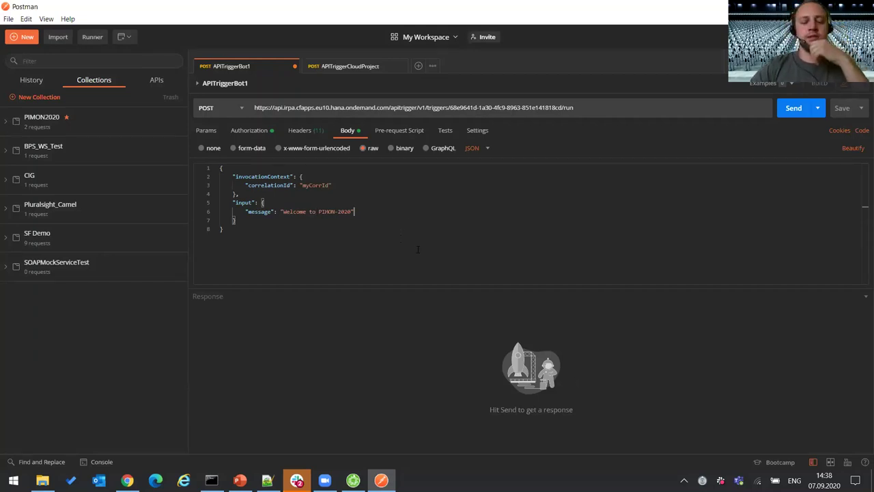
- Send the trigger request and inspect the returned runUid with 201 Created
click(791, 111)
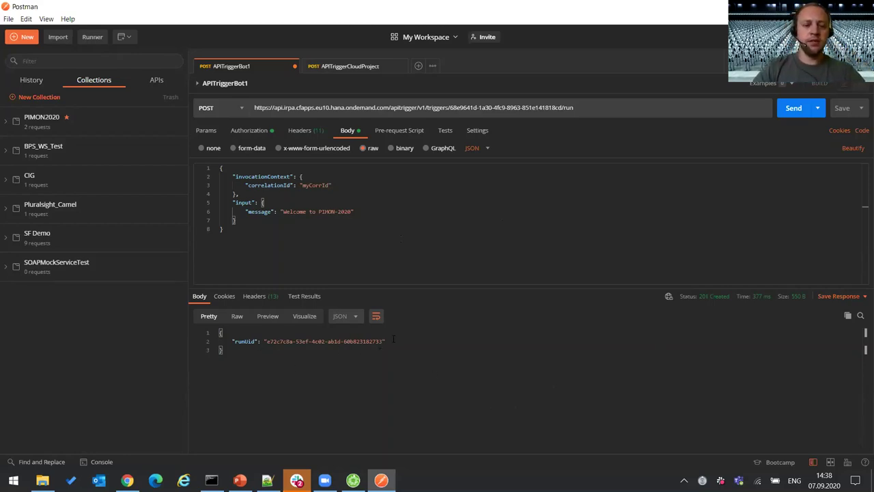
click(435, 339)
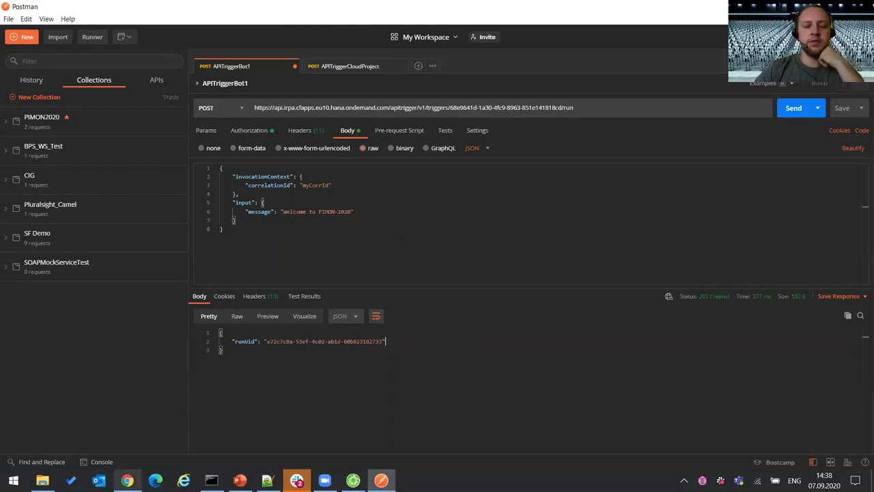
click(127, 480)
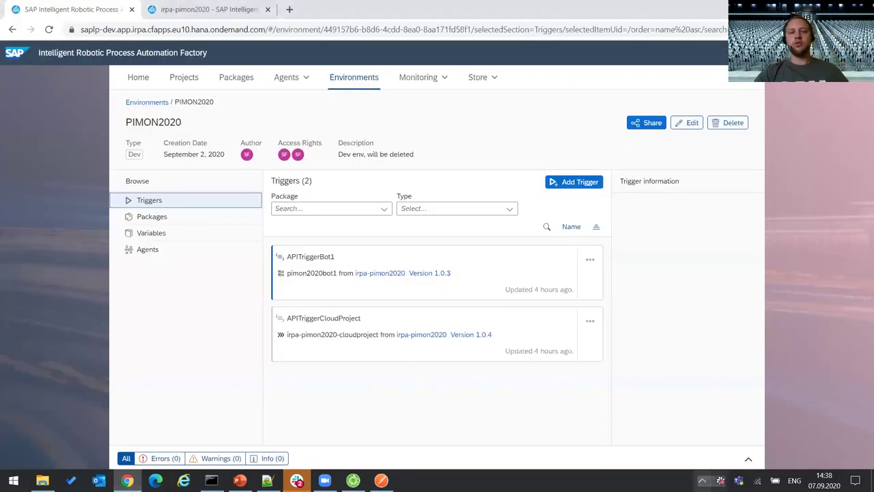
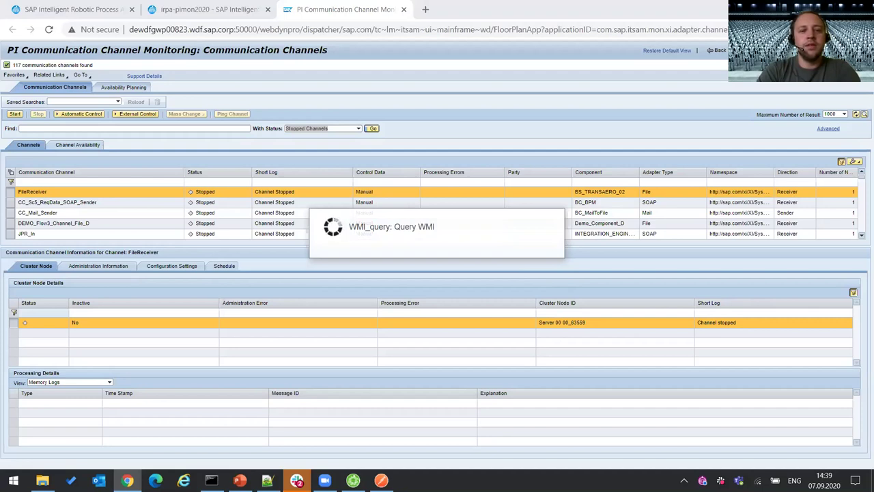
- Focus the PI Channel Monitoring page and wait for the bot's Desktop Agent results popup
click(321, 128)
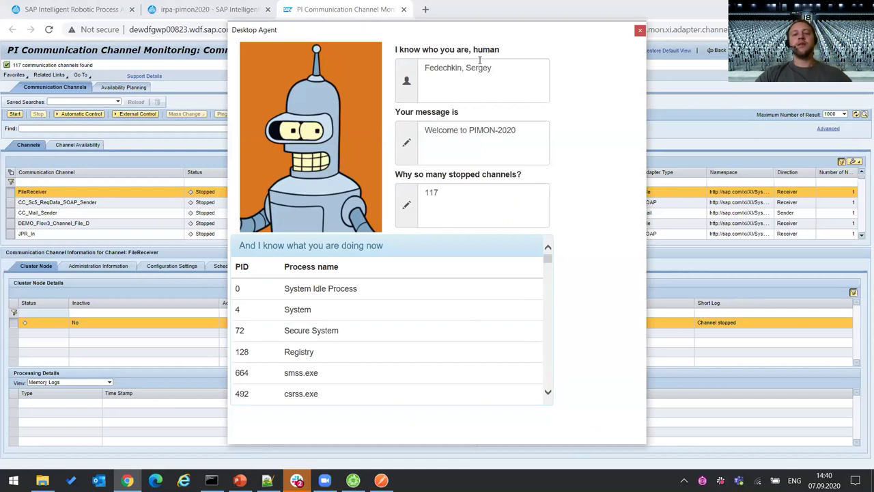
- Review the popup's reported user name, welcome message and 117 stopped channels
triple_click(519, 74)
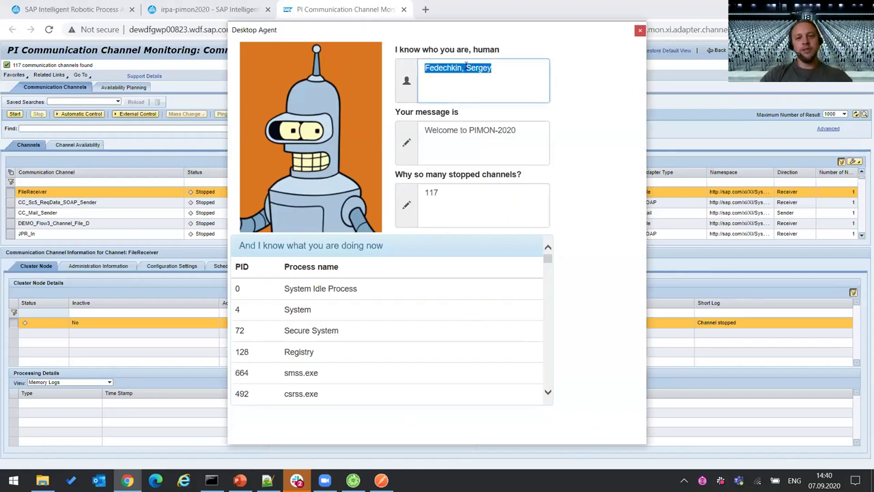
click(541, 71)
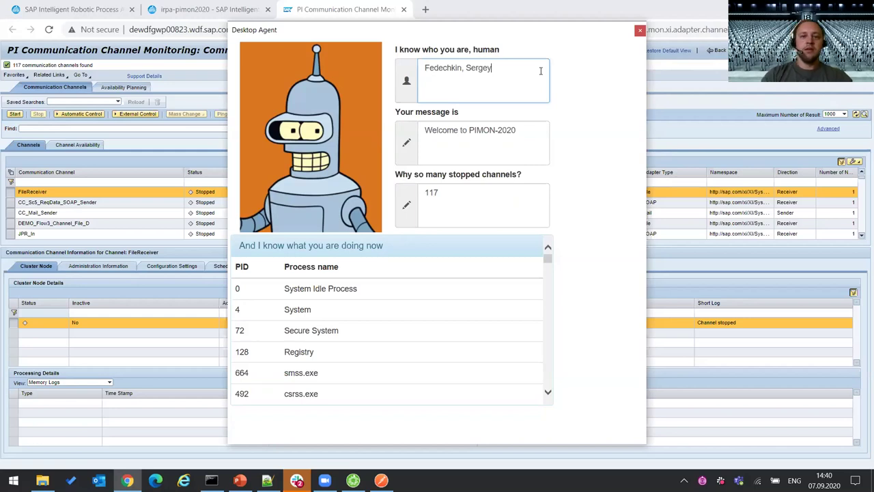
triple_click(541, 132)
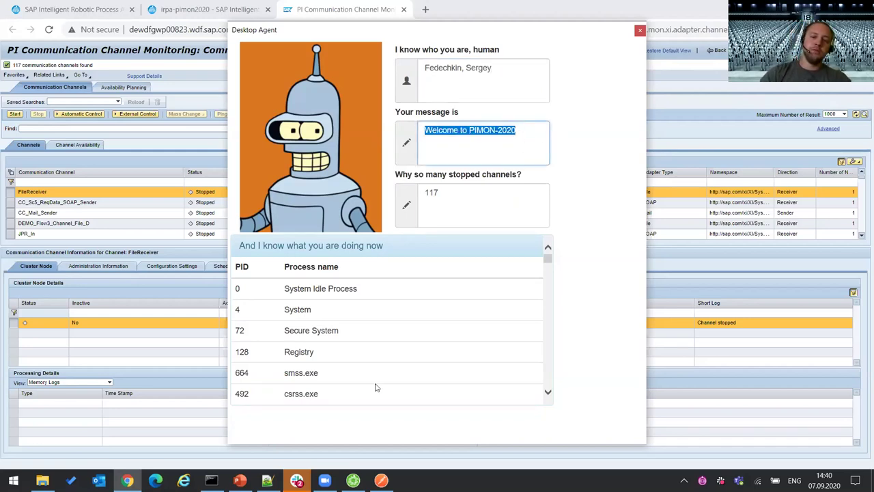
click(381, 481)
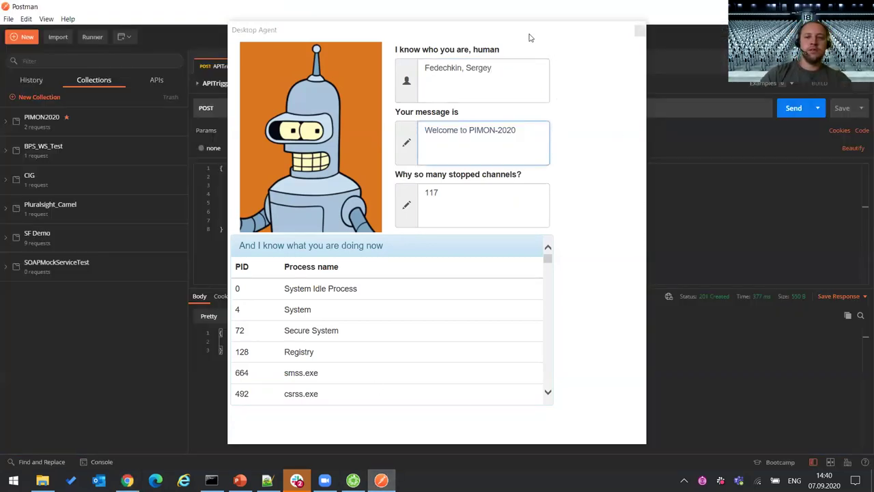
click(556, 39)
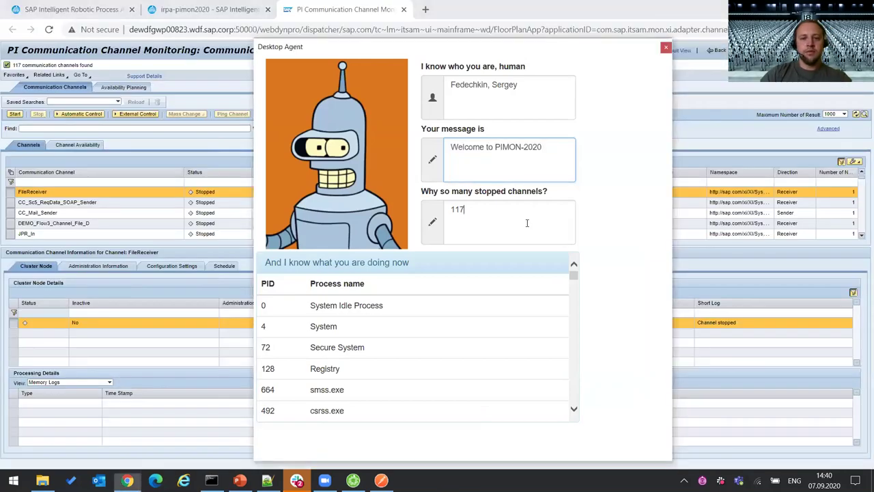
click(511, 232)
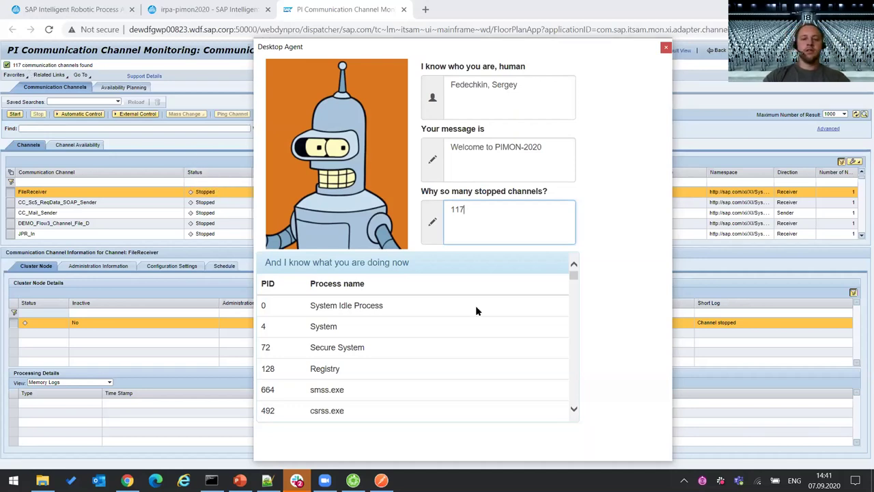
- Check the running-processes heading and nudge the result popup slightly up and left
drag(289, 262, 393, 262)
click(402, 268)
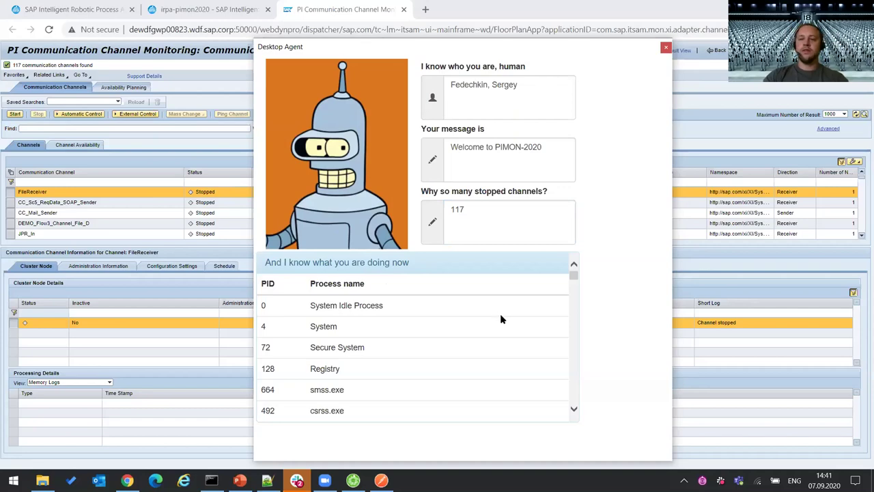
drag(574, 273, 582, 269)
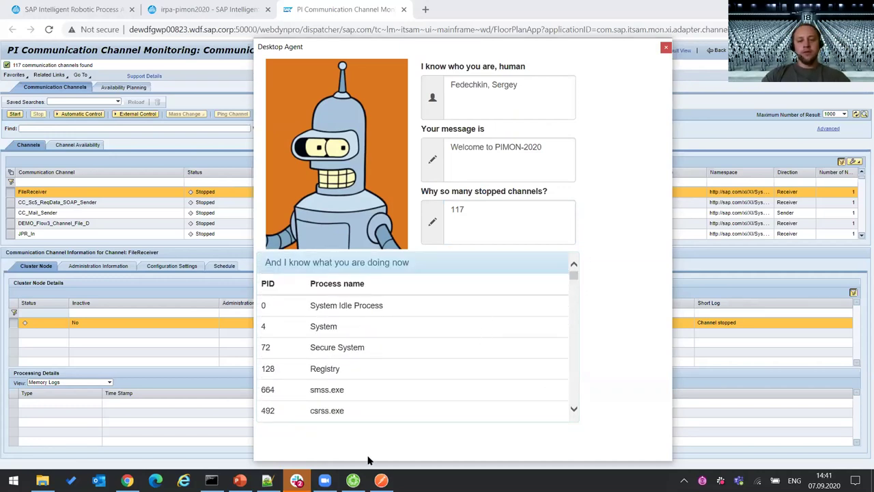
mouse_move(353, 480)
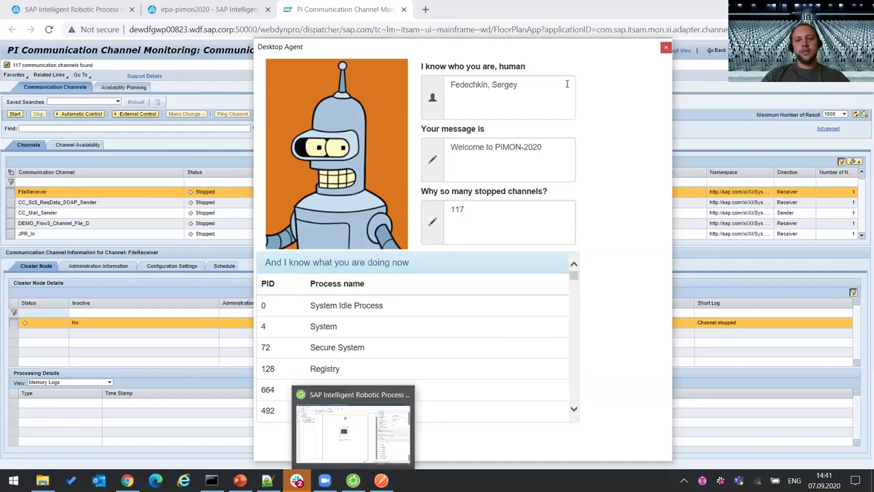
drag(581, 48, 567, 37)
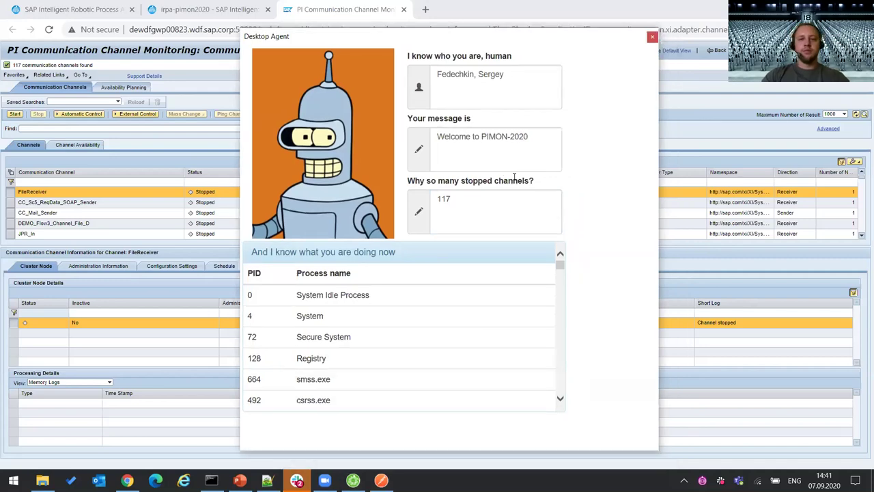
click(652, 37)
- Close the result popup and both pimon2020bot2 and pimon2020bot1 workflows, answering the save prompts
key(alt+Tab)
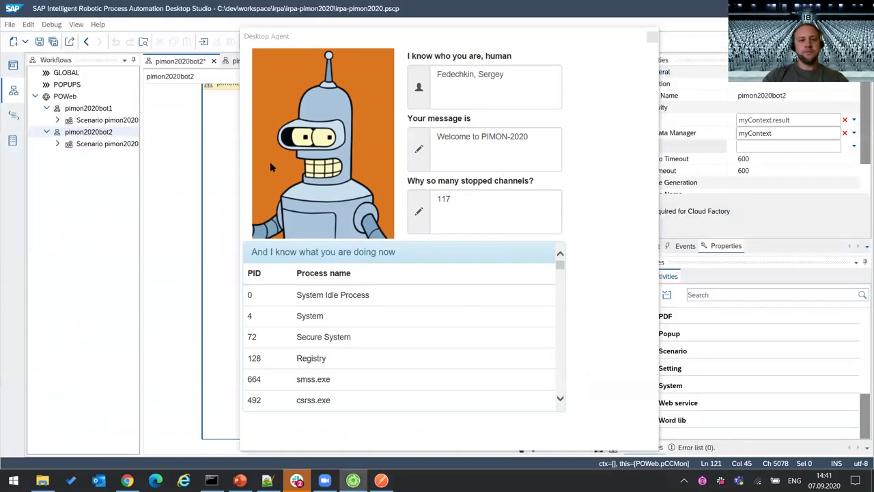
click(652, 38)
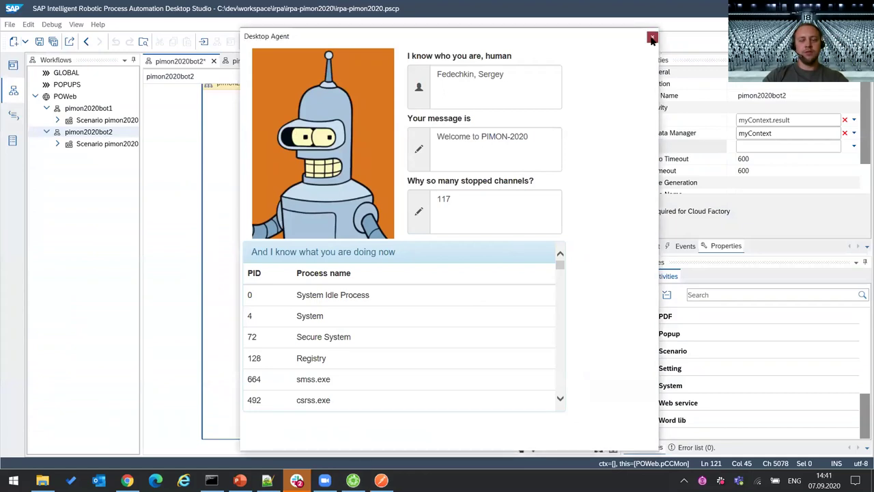
click(652, 38)
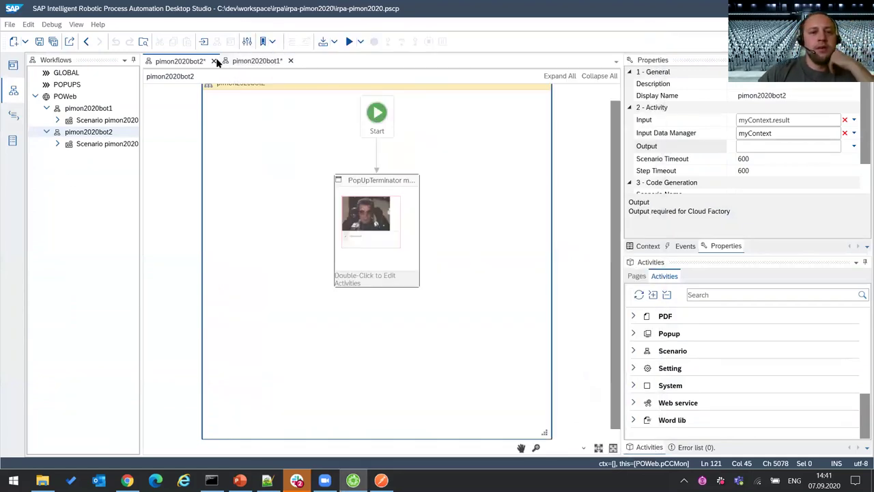
key(F5)
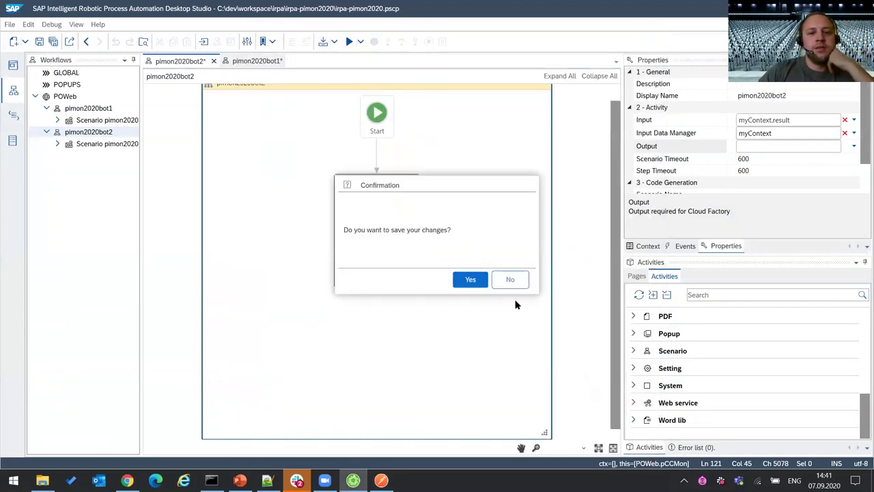
click(510, 278)
click(214, 62)
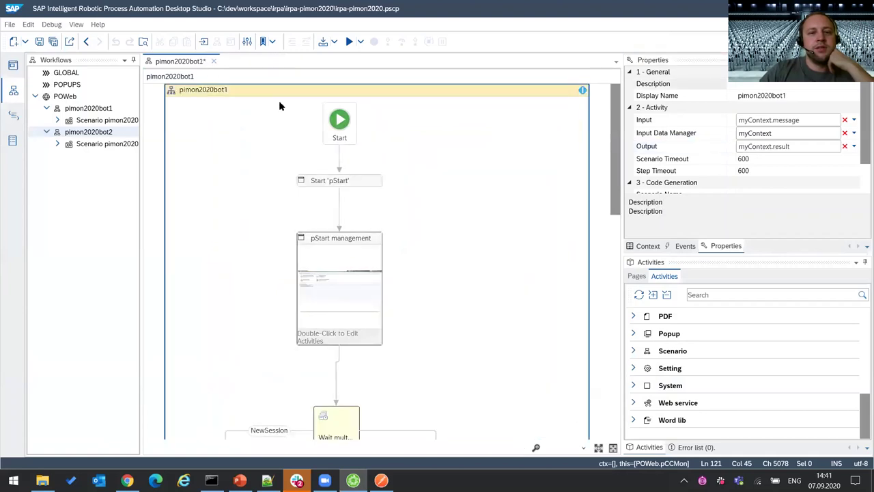
click(510, 278)
- In the Applications perspective, inspect pMonitoringHomeApp, then expand pCCMon's captured elements
click(12, 65)
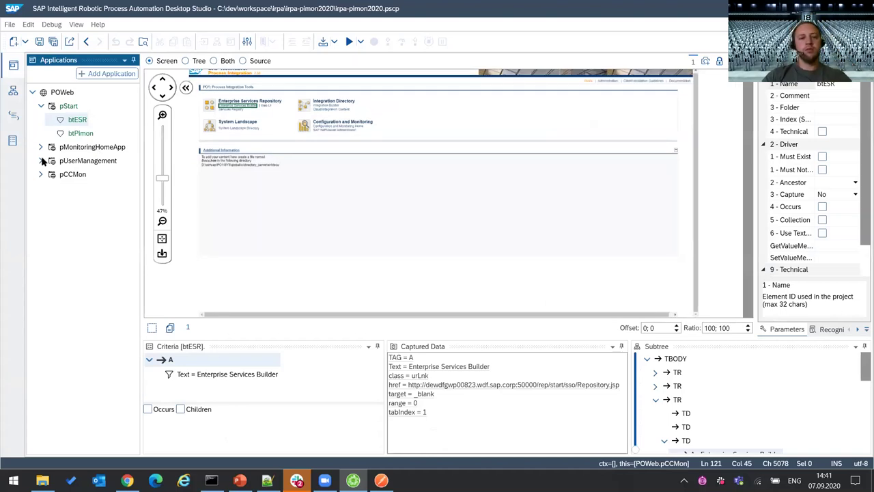
click(89, 147)
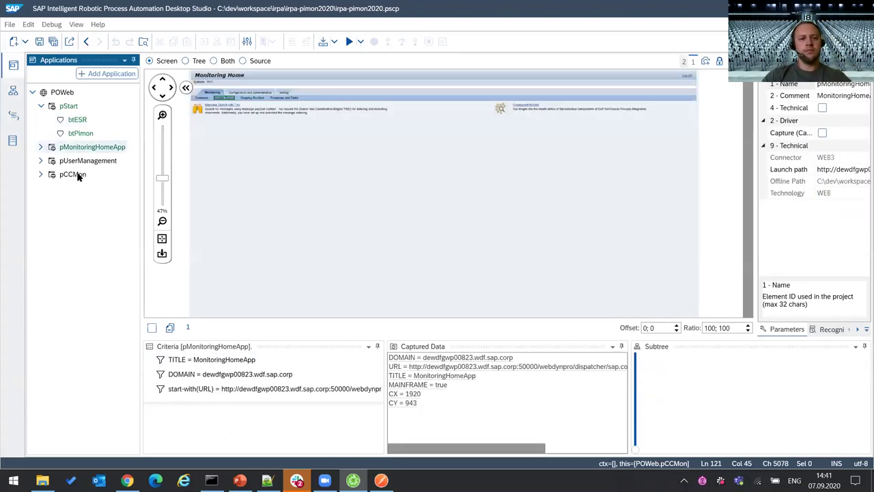
click(76, 175)
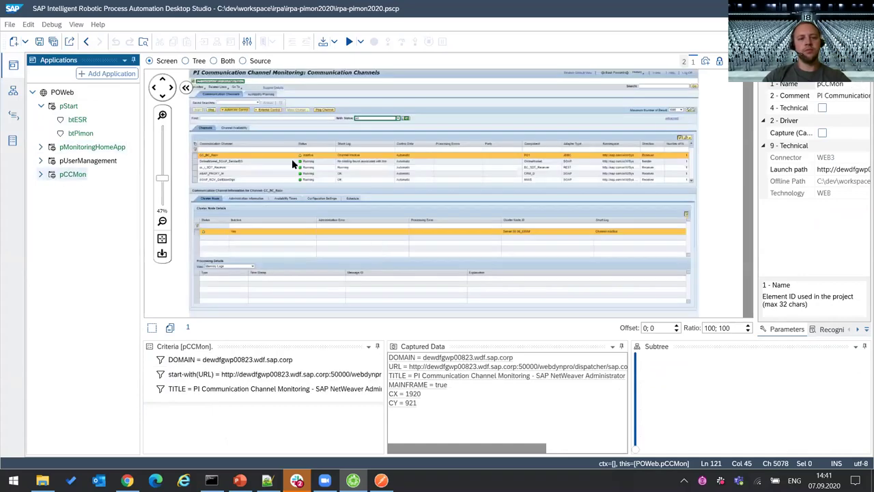
scroll(337, 211, up, 3)
drag(446, 309, 372, 312)
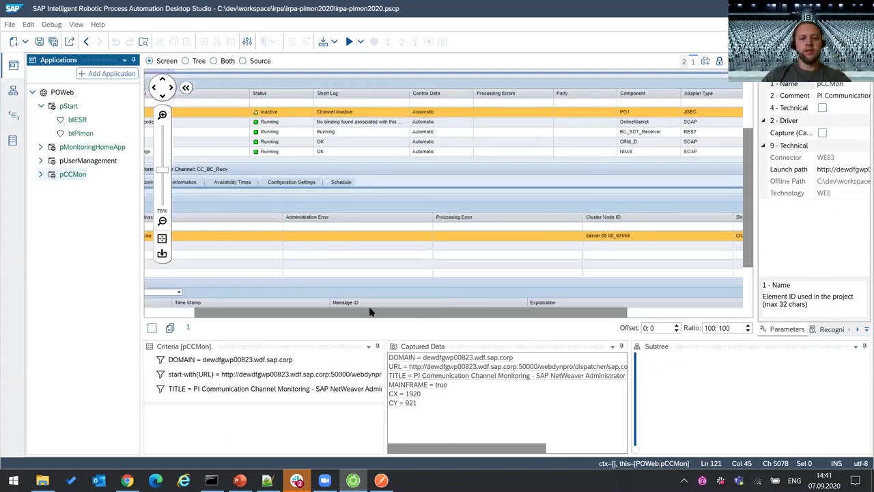
scroll(749, 181, up, 3)
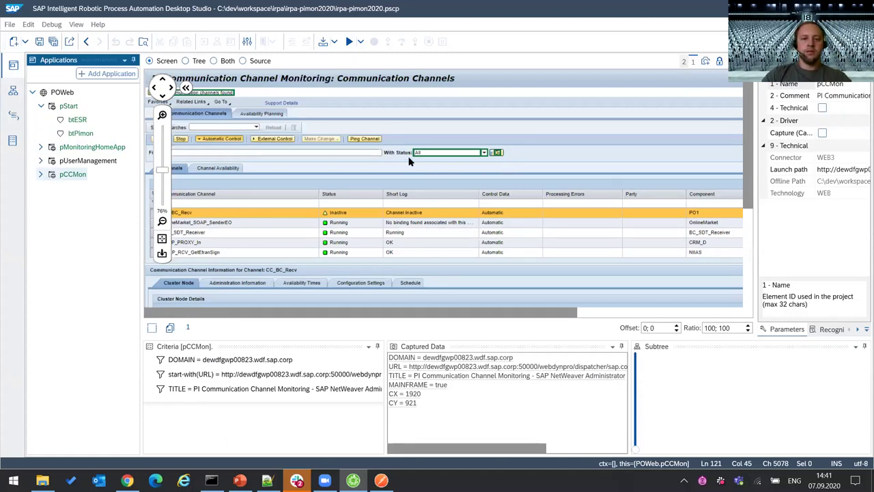
click(41, 174)
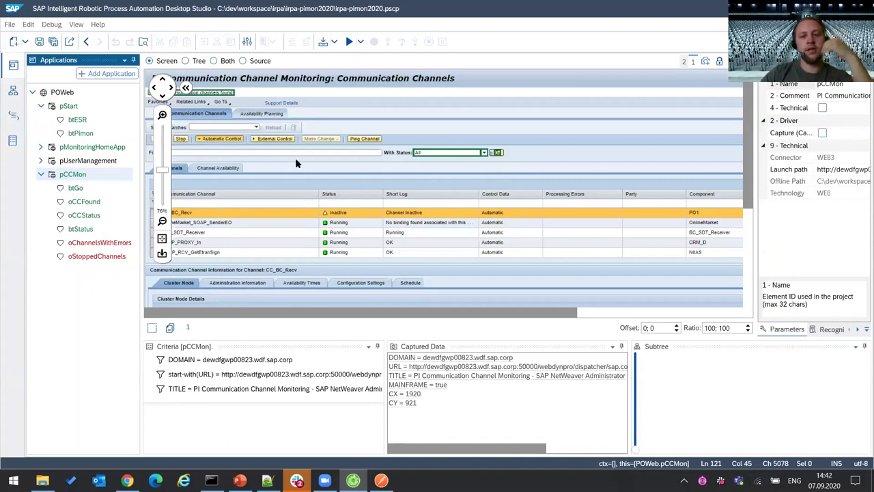
- Inspect btGo, then review pCCMon's page criteria including the start-with URL criterion
click(82, 191)
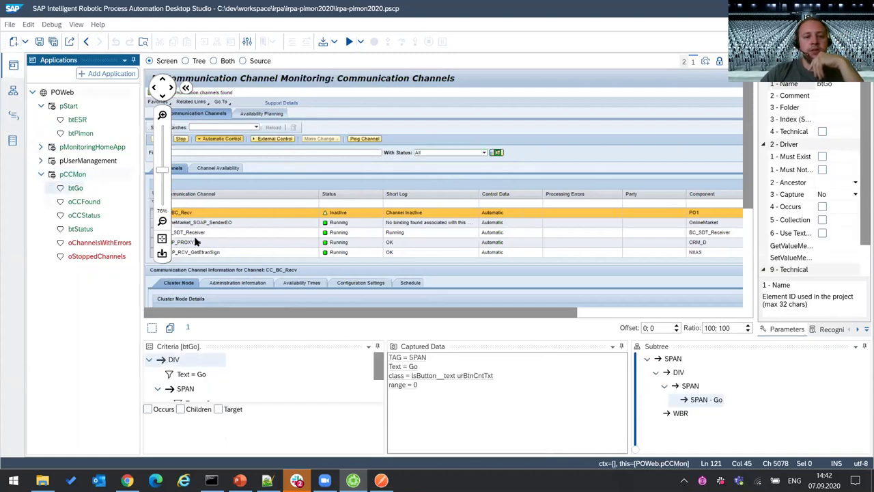
key(Down)
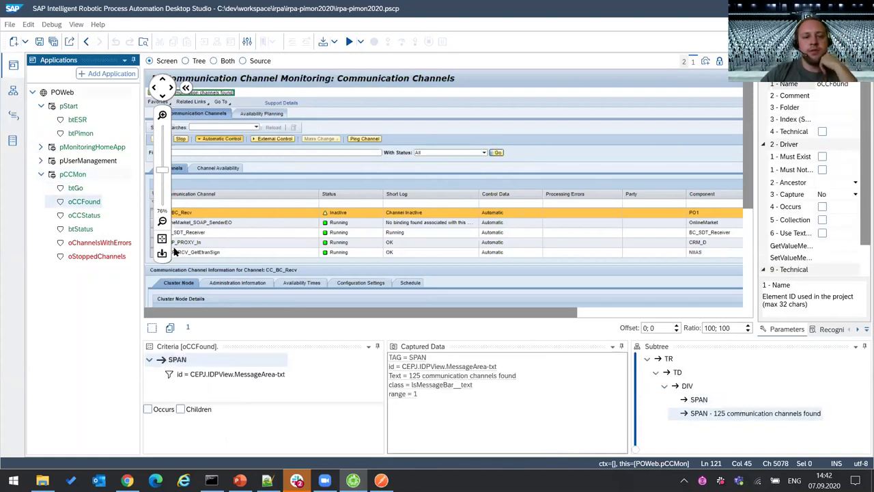
key(Up)
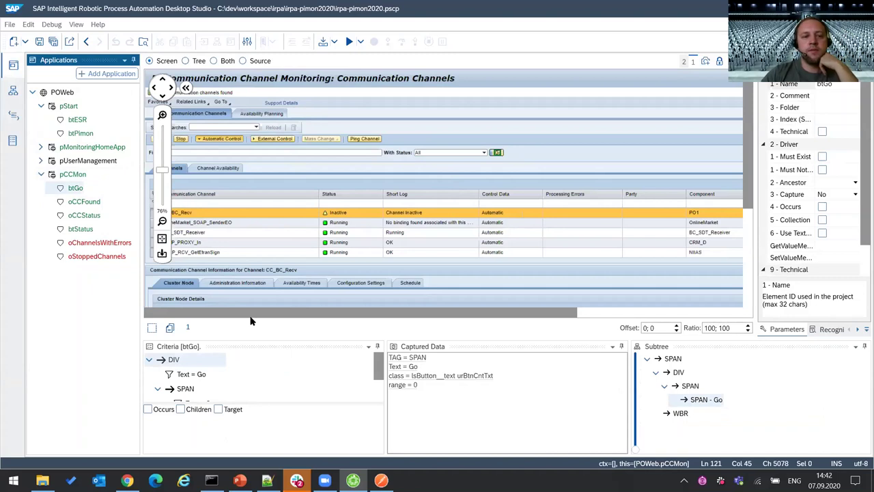
click(72, 175)
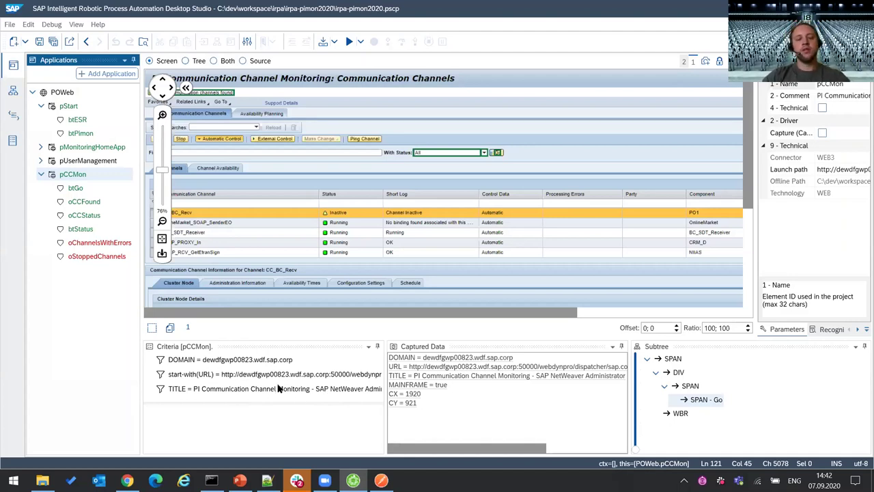
drag(387, 376, 400, 376)
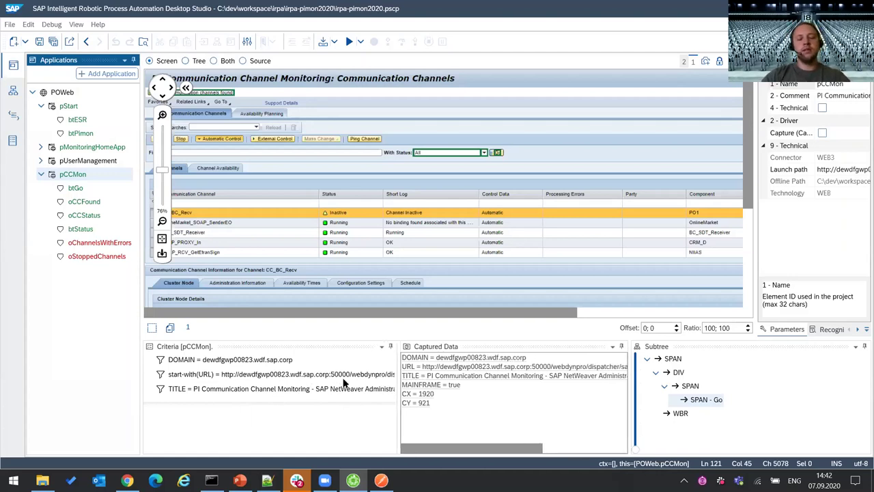
click(235, 377)
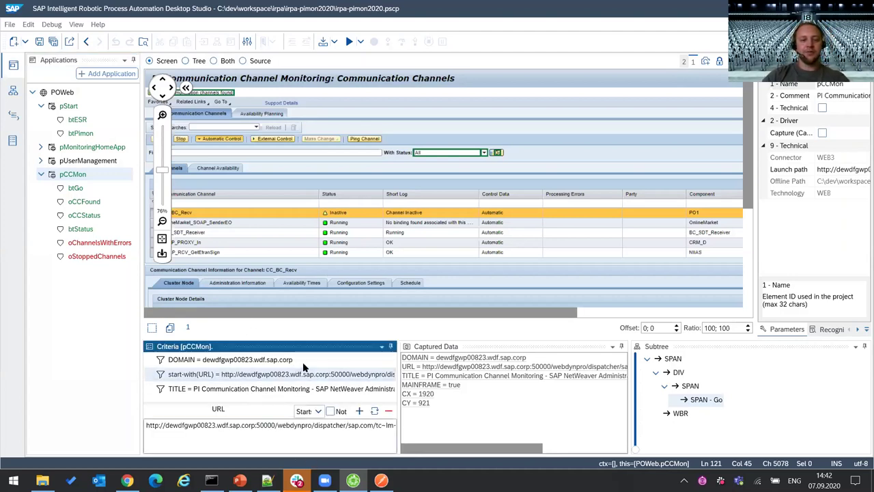
click(434, 358)
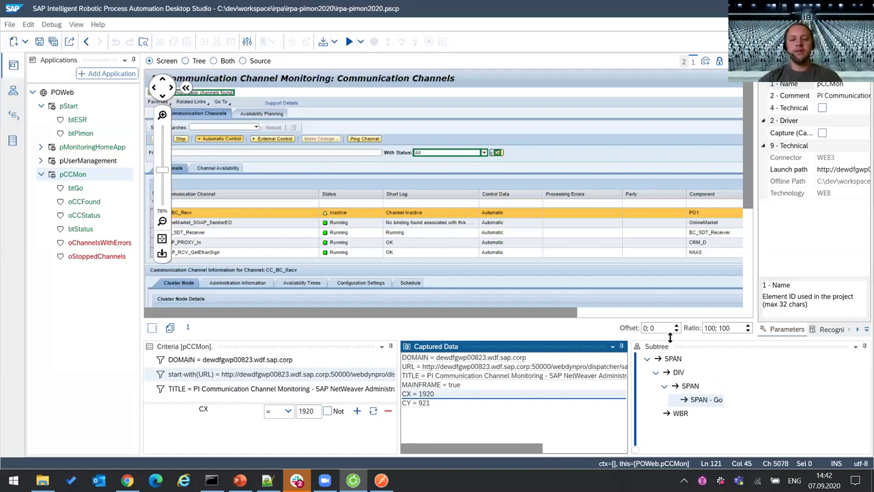
- Scroll through btGo's criteria tree of DIV and SPAN nodes matching Text = Go
click(77, 191)
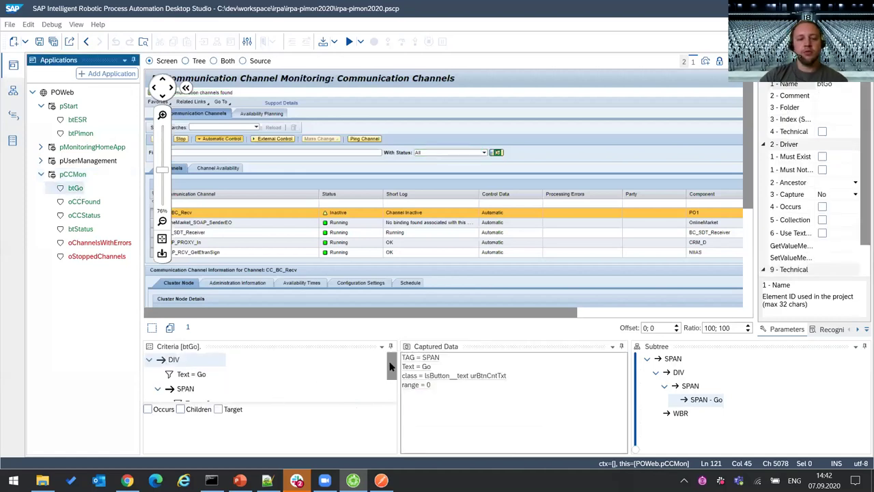
scroll(392, 367, down, 2)
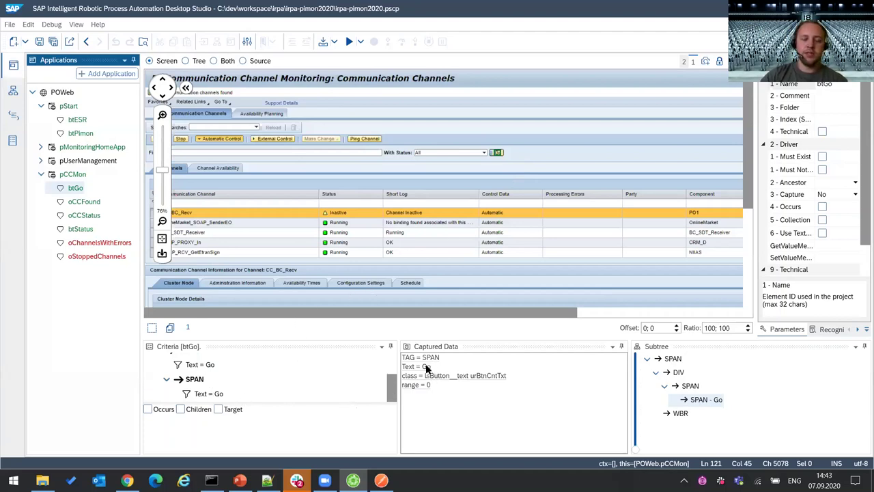
scroll(232, 371, up, 1)
scroll(226, 376, down, 1)
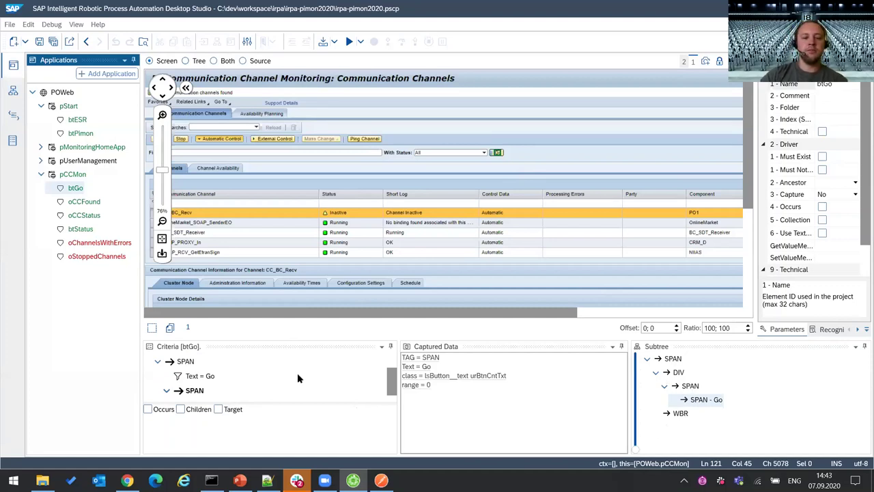
scroll(287, 375, up, 1)
scroll(188, 360, down, 2)
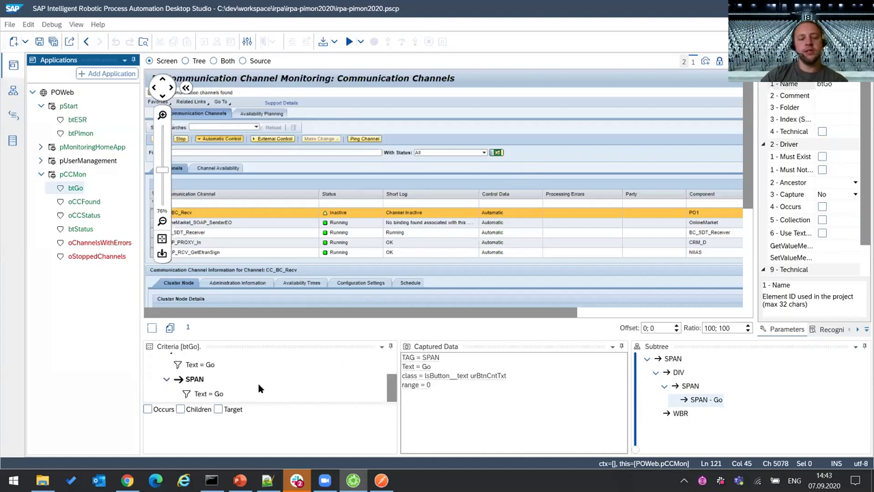
scroll(216, 369, up, 2)
- Remove the DIV level from btGo's criteria and mark the top SPAN as target
right_click(176, 362)
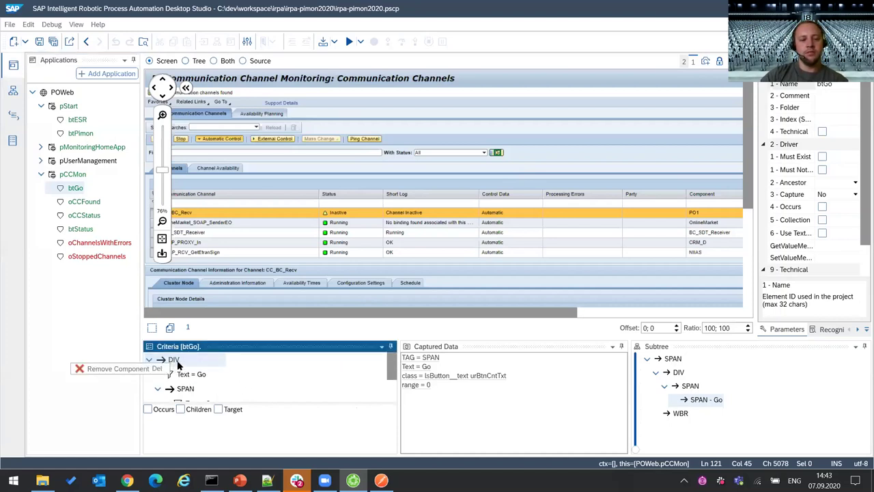
click(140, 371)
right_click(176, 362)
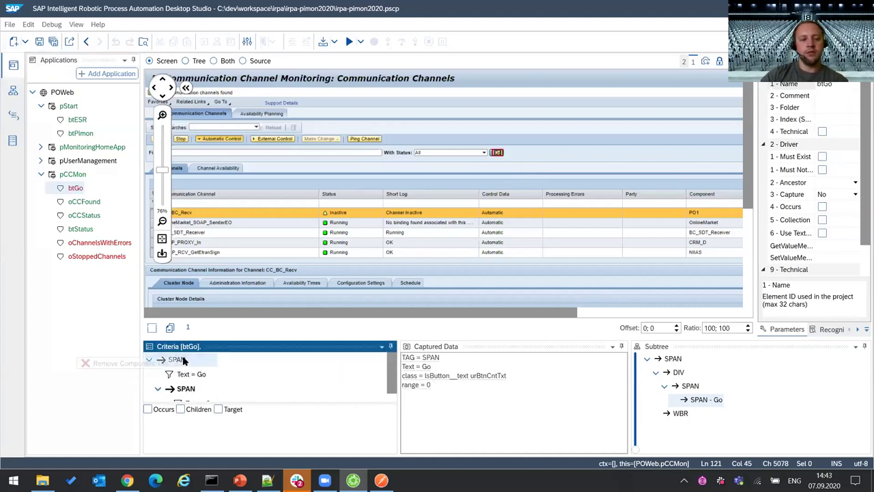
click(218, 409)
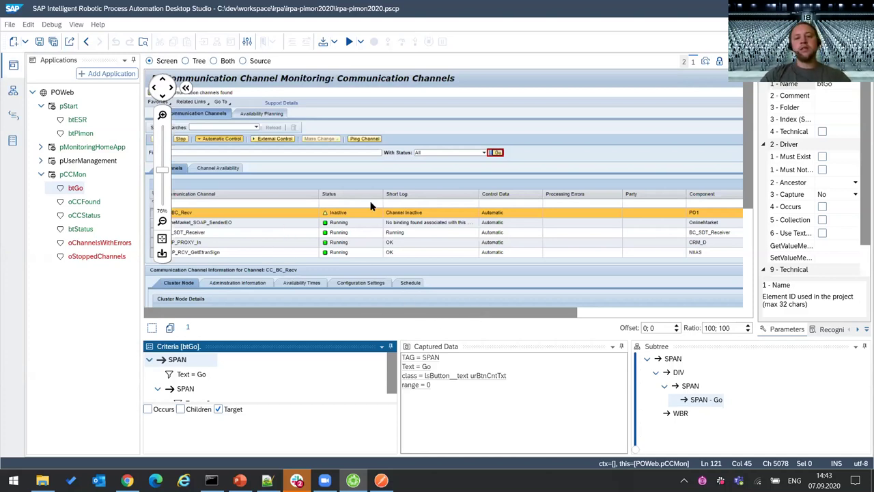
- Inspect the Automatic control data, Processing Errors and PO1 cells on the captured page
click(495, 223)
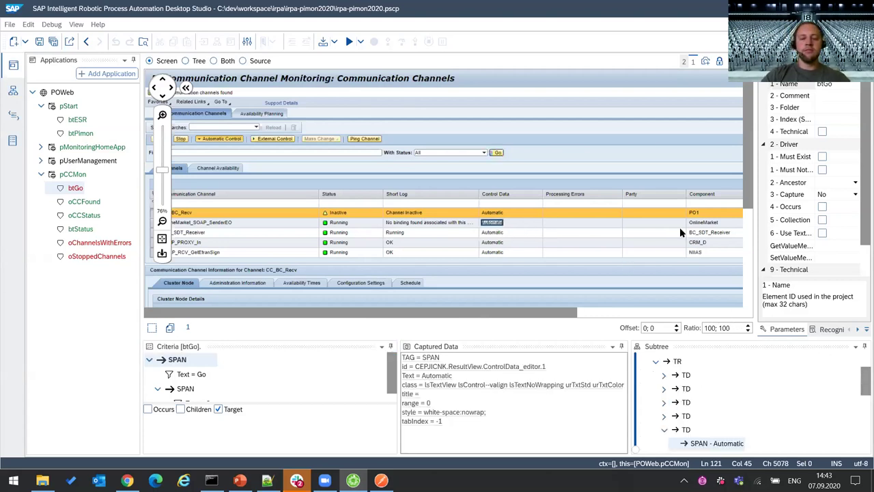
click(581, 201)
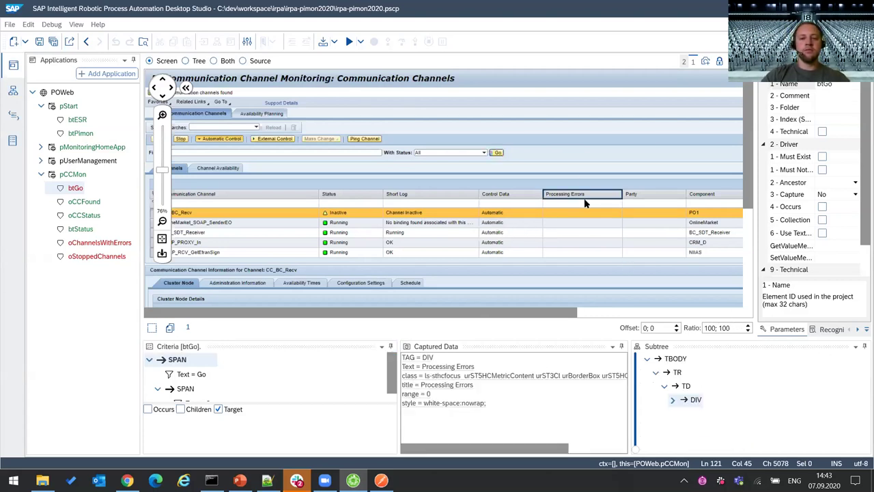
click(693, 215)
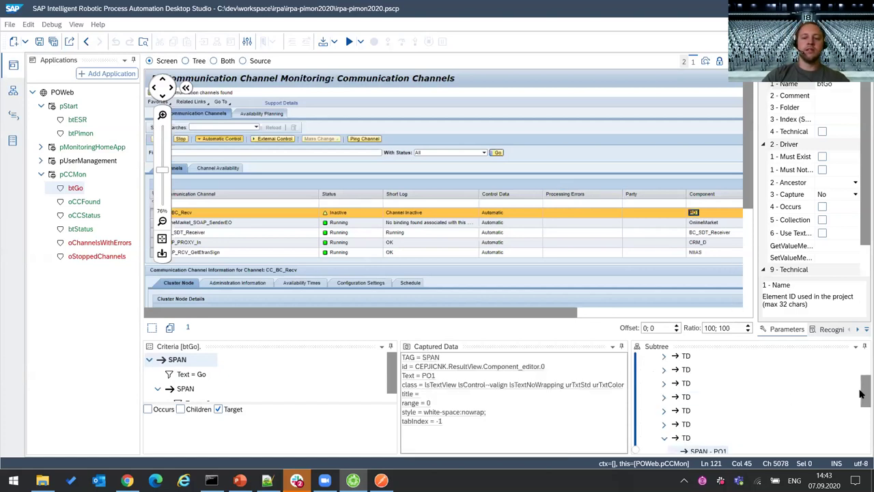
drag(862, 394, 864, 415)
right_click(700, 407)
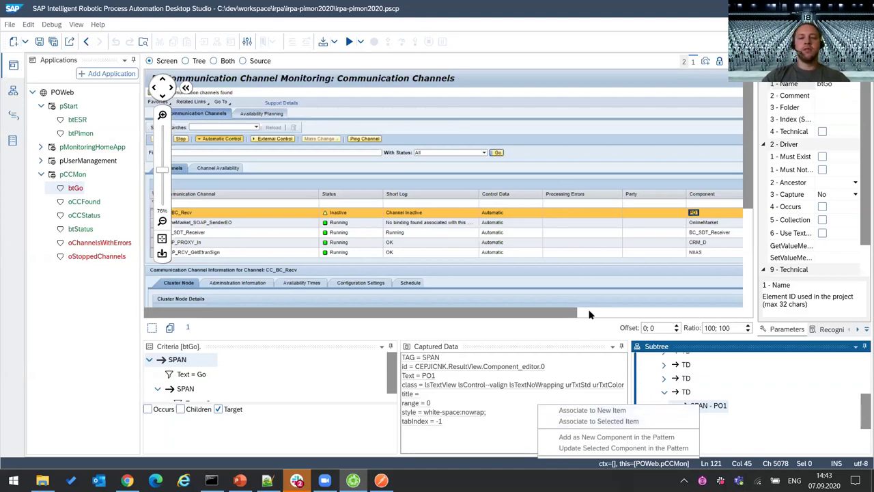
key(Escape)
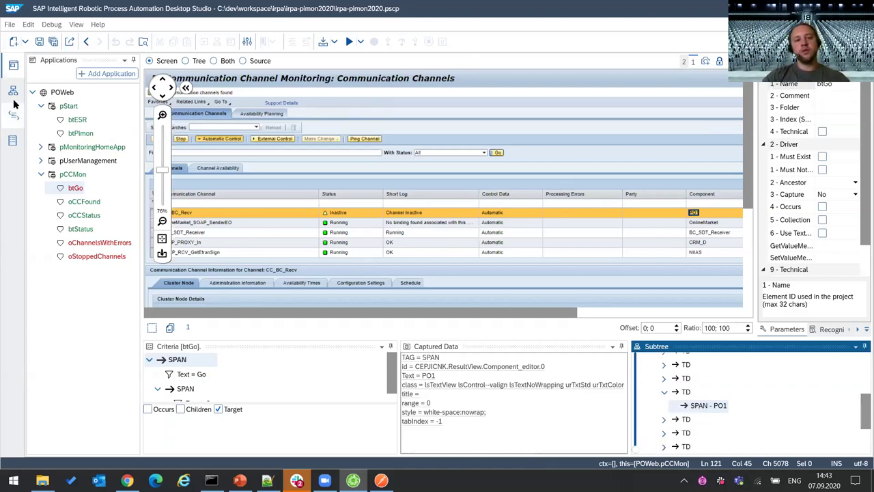
click(12, 114)
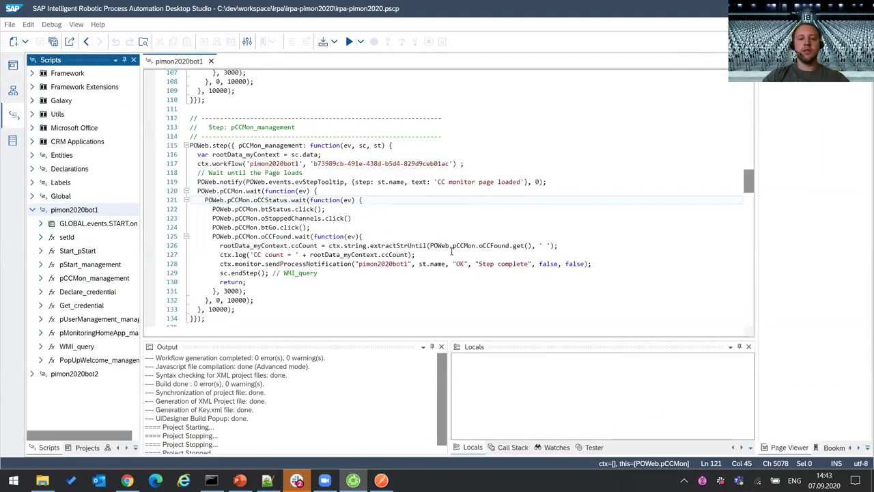
scroll(451, 252, down, 1)
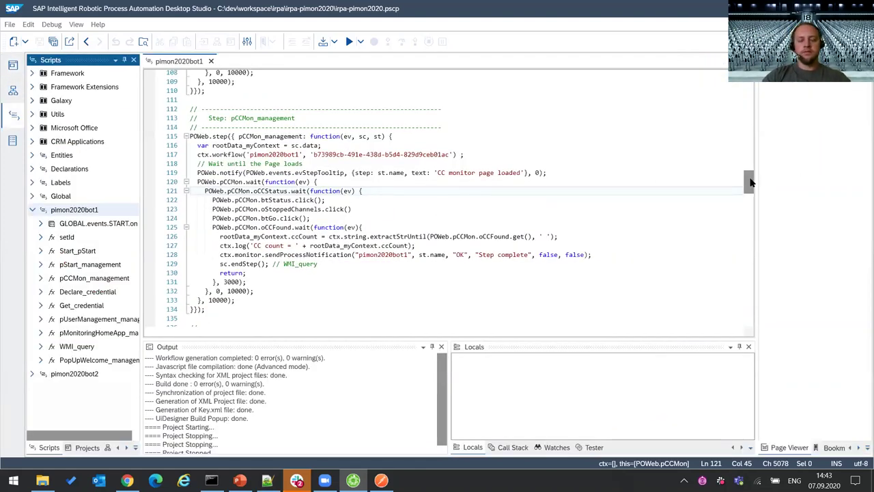
scroll(749, 180, down, 3)
scroll(748, 177, up, 8)
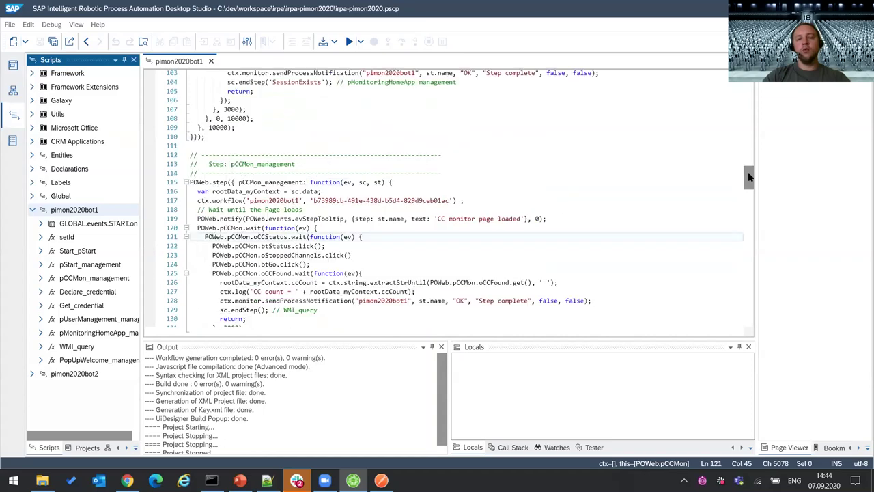
drag(748, 178, 759, 297)
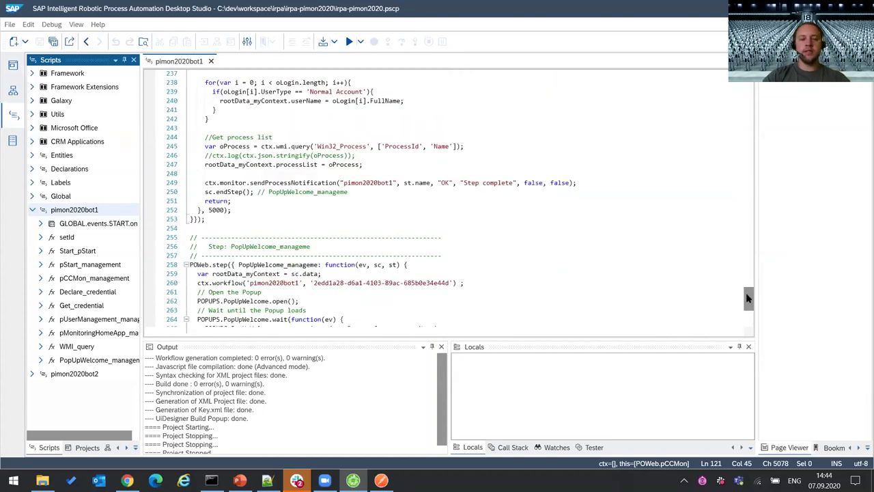
scroll(447, 185, down, 5)
scroll(447, 198, up, 7)
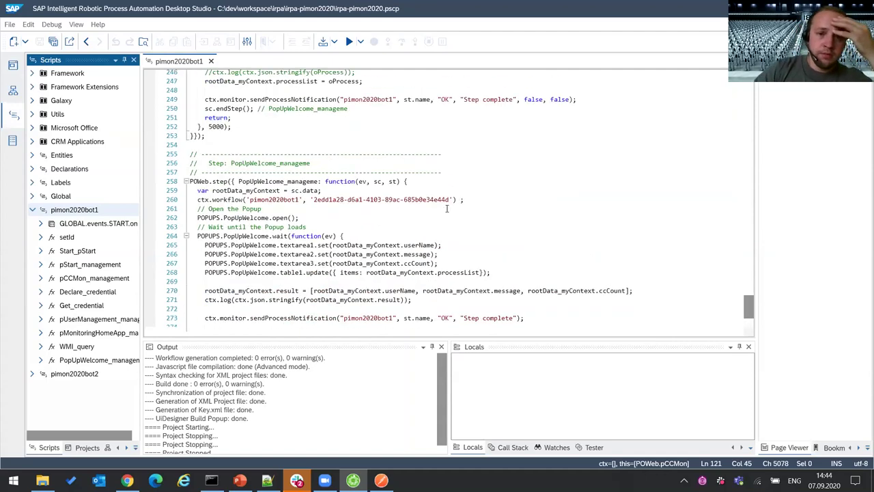
scroll(447, 209, up, 1)
scroll(447, 209, down, 7)
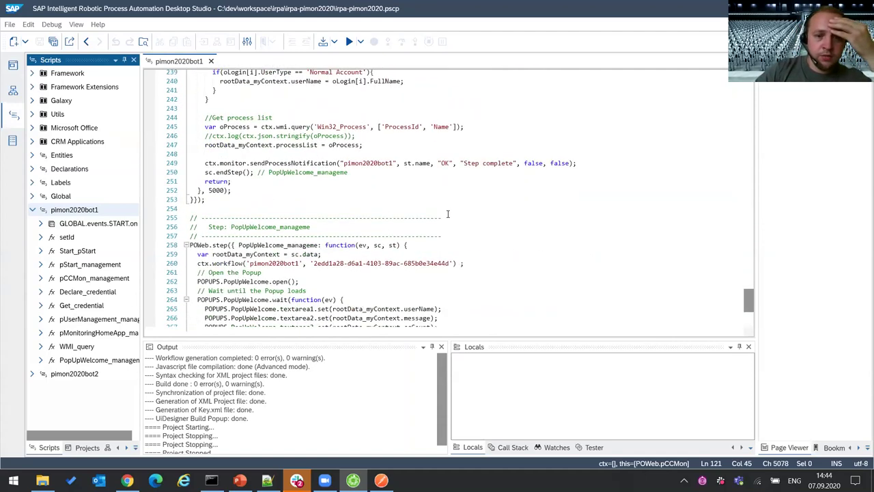
scroll(448, 214, down, 1)
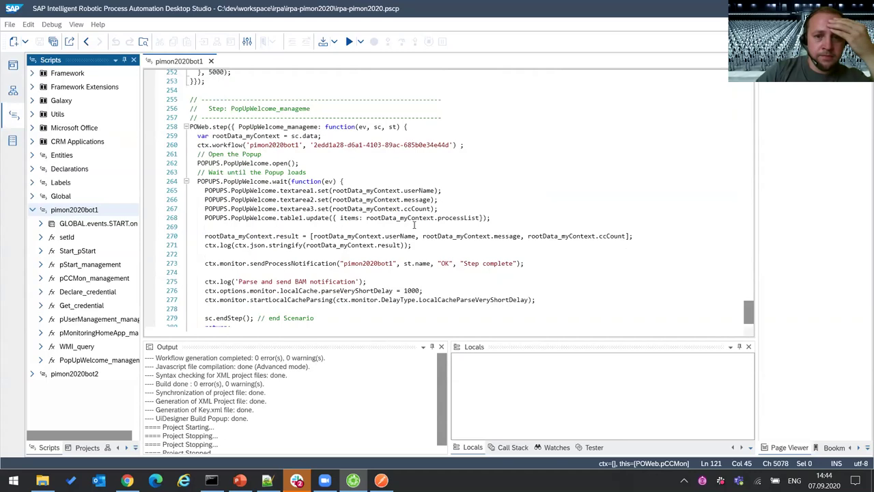
scroll(363, 235, up, 1)
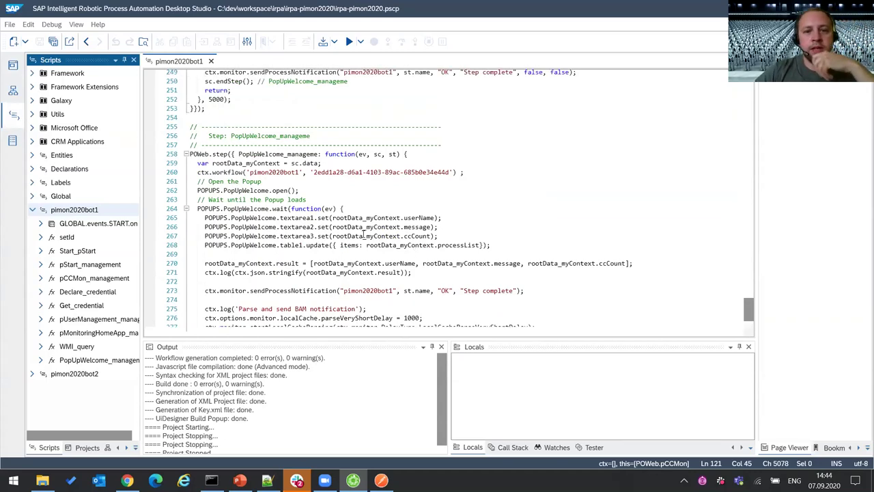
scroll(751, 293, up, 10)
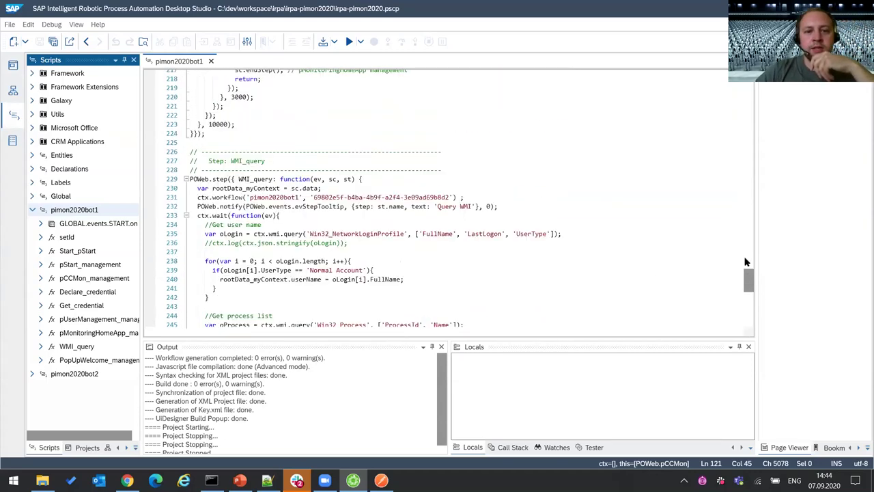
scroll(746, 262, up, 5)
drag(749, 280, 747, 184)
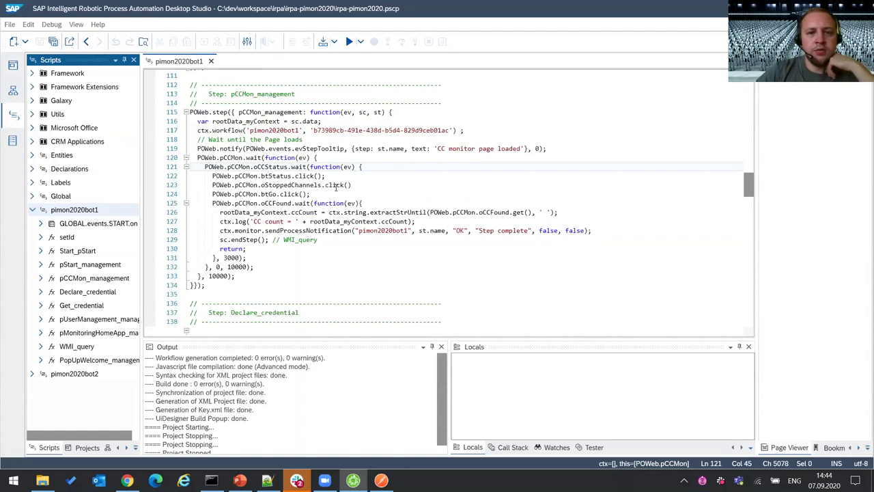
click(263, 176)
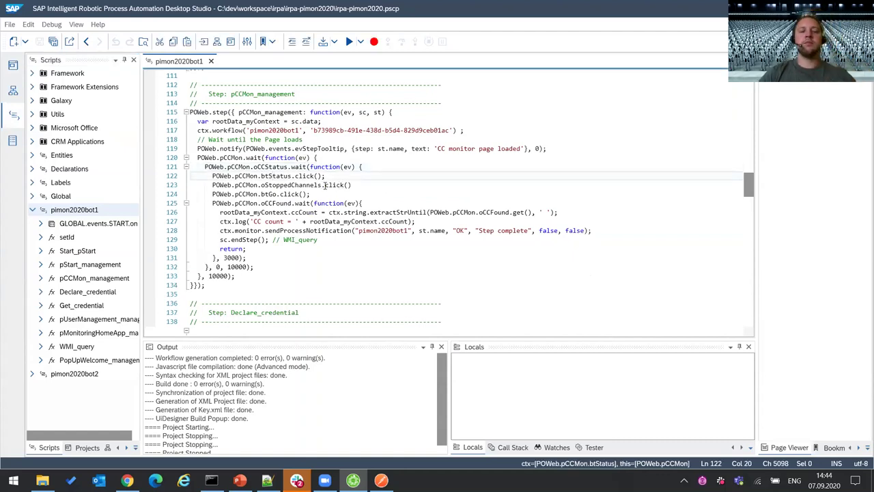
key(Down)
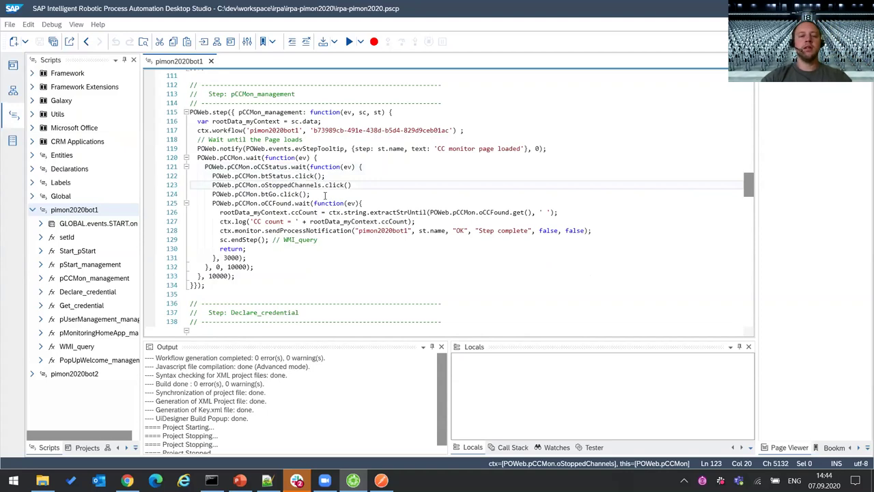
click(235, 156)
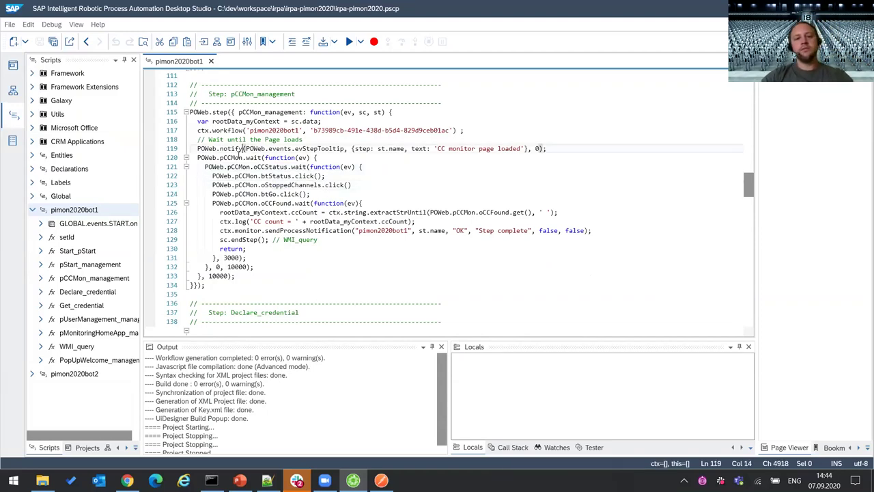
key(Right)
key(Right)
key(Right)
key(Right)
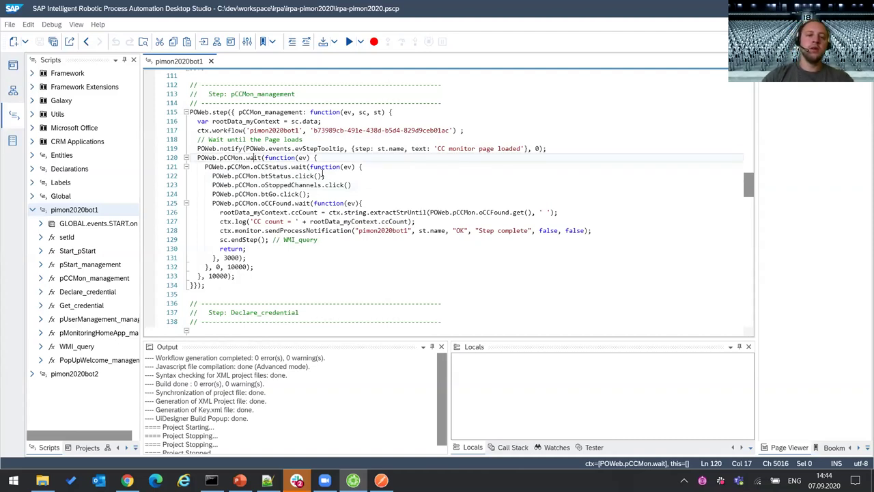
click(350, 159)
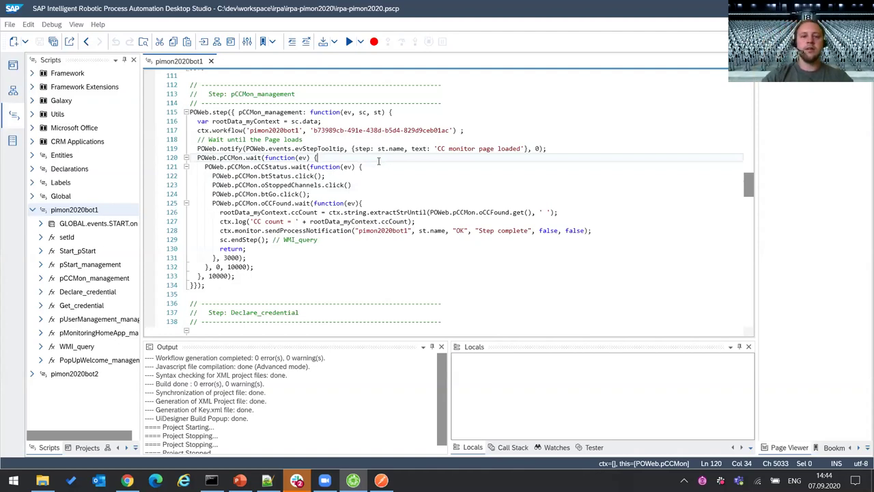
click(248, 158)
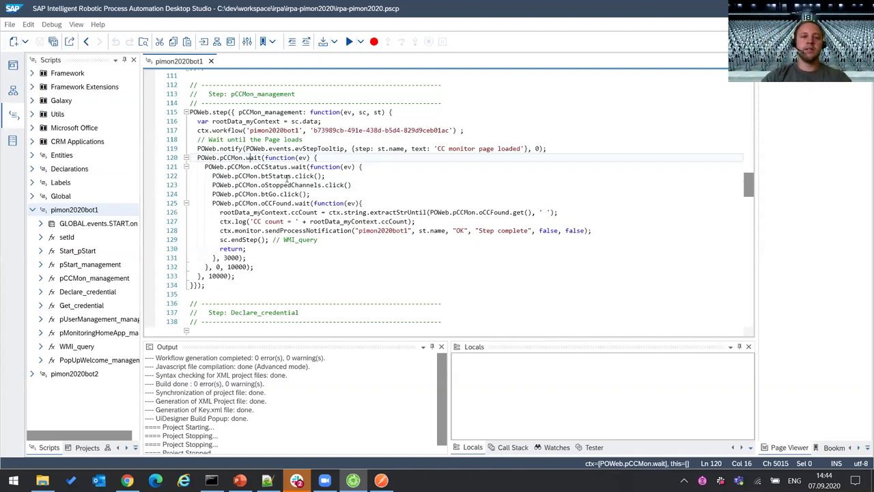
click(305, 168)
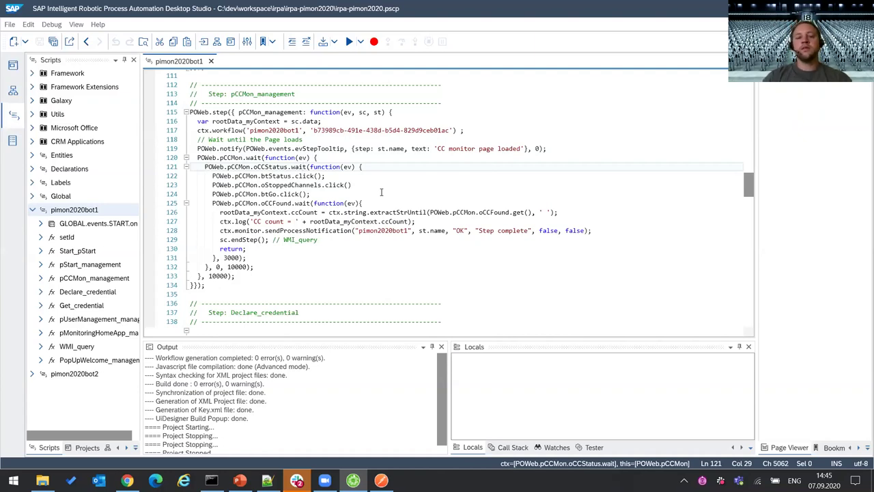
click(383, 167)
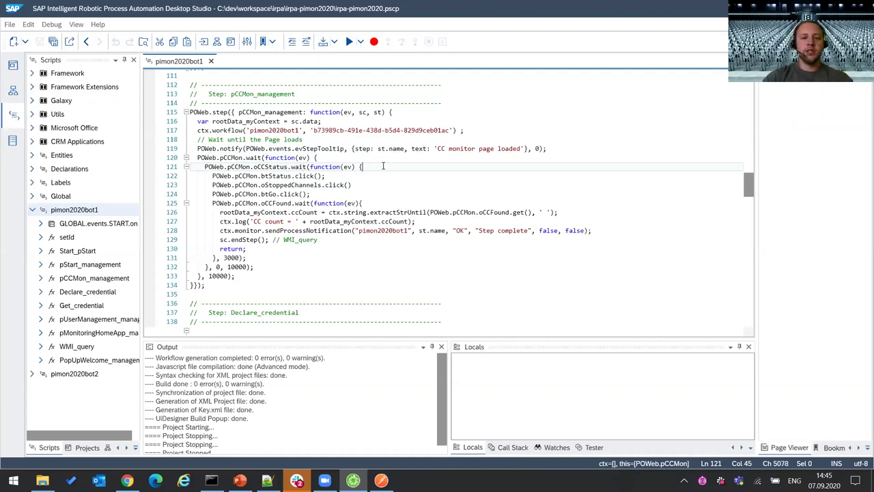
click(300, 168)
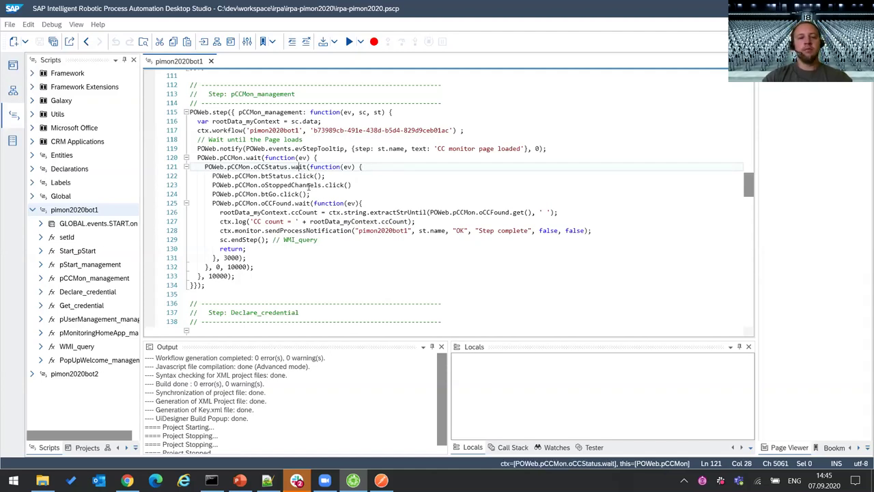
click(234, 258)
click(289, 167)
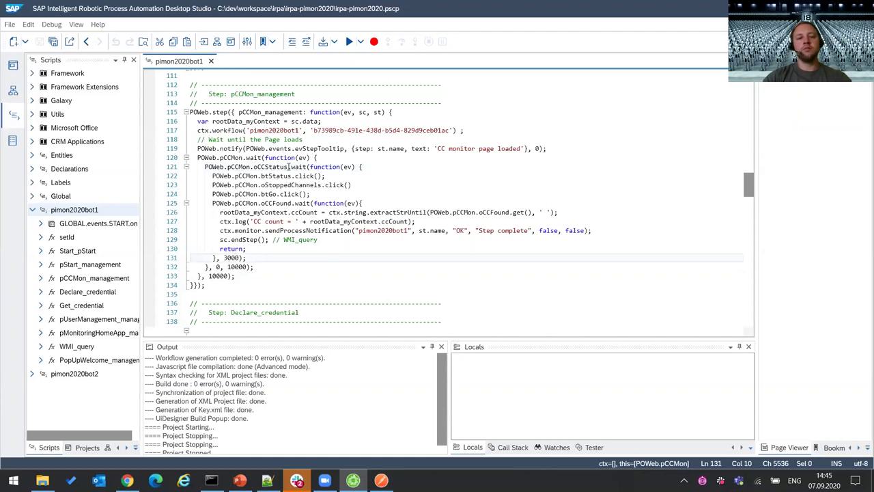
text(.)
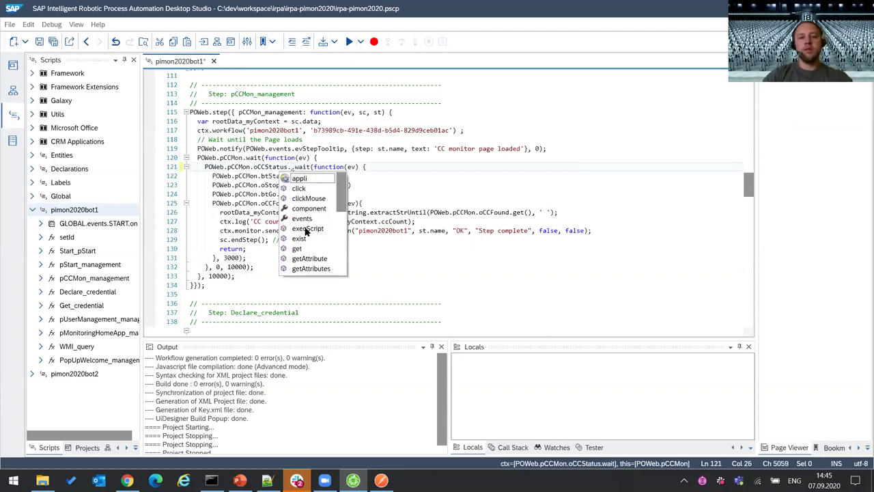
text(wa)
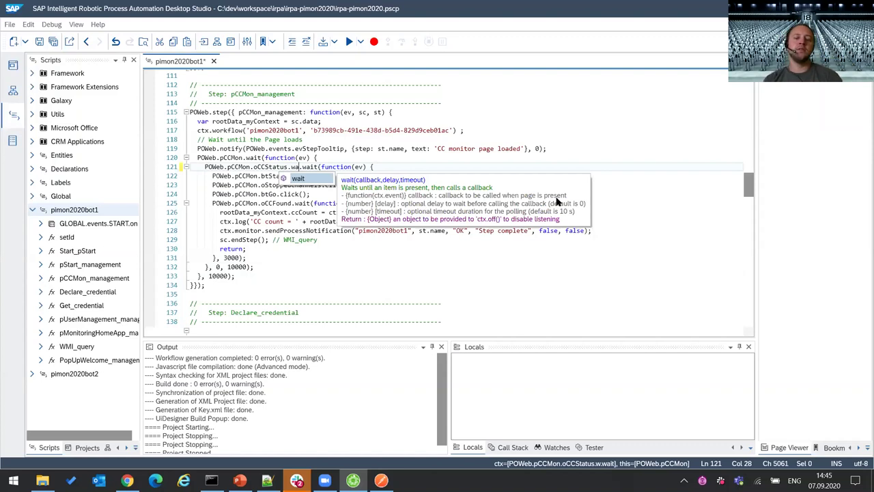
key(Escape)
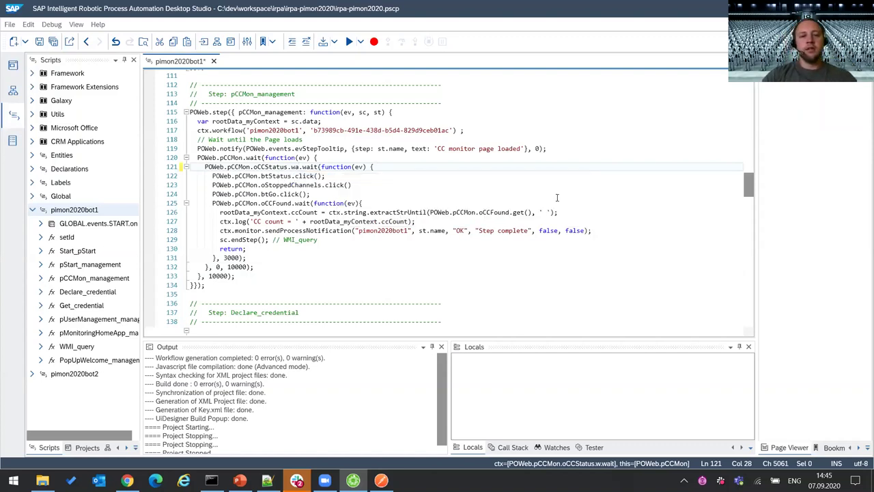
key(BackSpace)
key(BackSpace)
key(BackSpace)
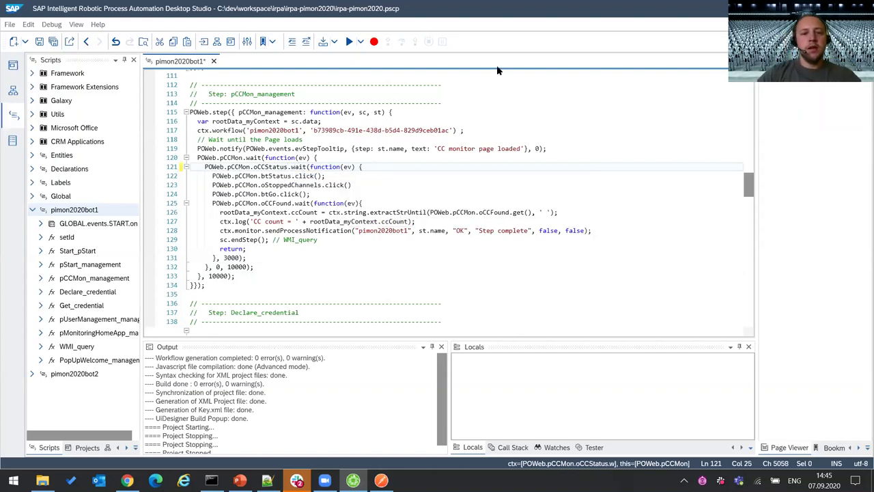
click(353, 186)
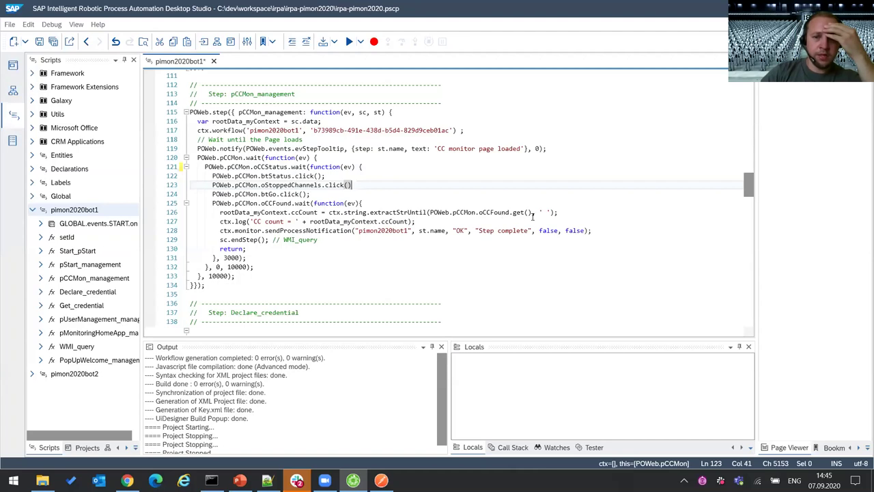
- Highlight rootData_myContext.ccCount on line 126, then view the Workflows overview
double_click(519, 212)
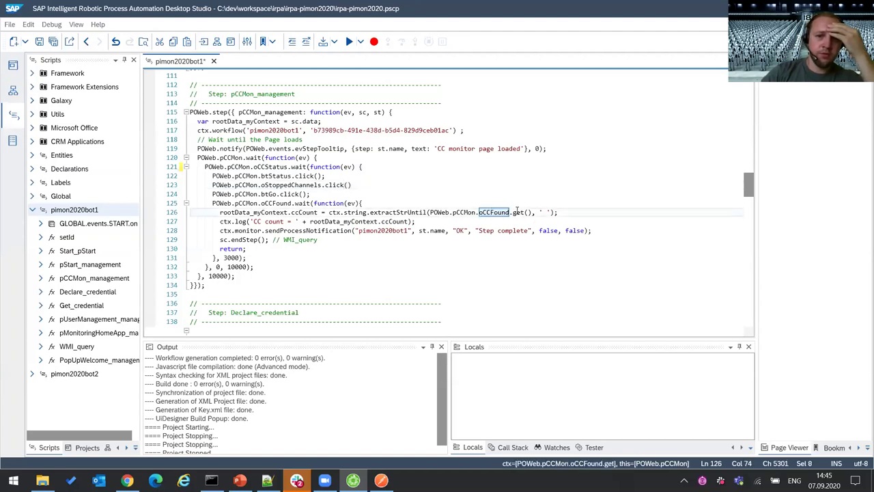
double_click(504, 212)
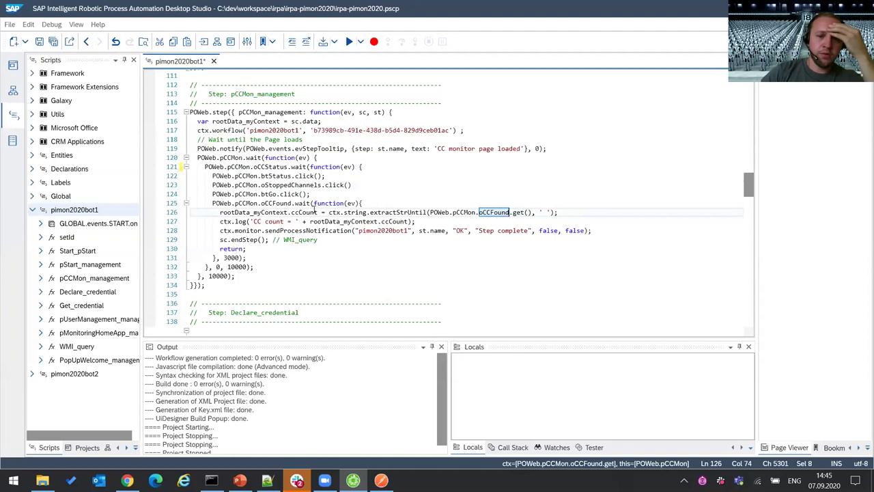
drag(318, 212, 220, 213)
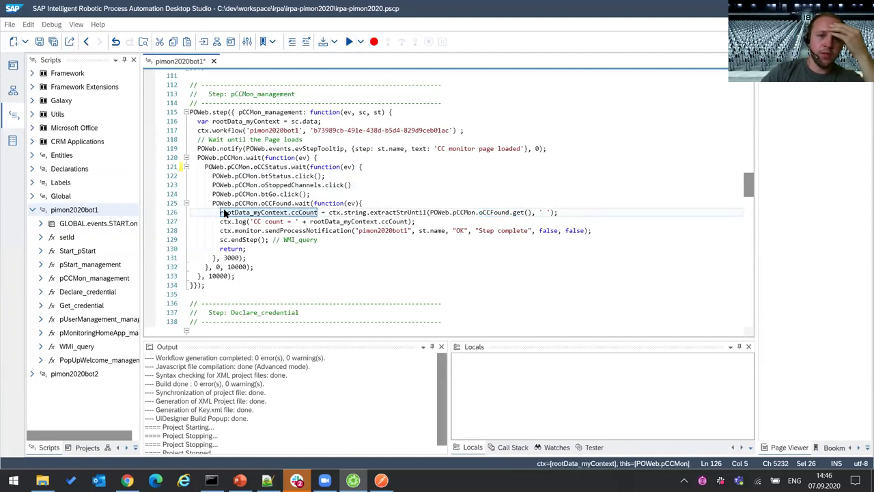
click(308, 213)
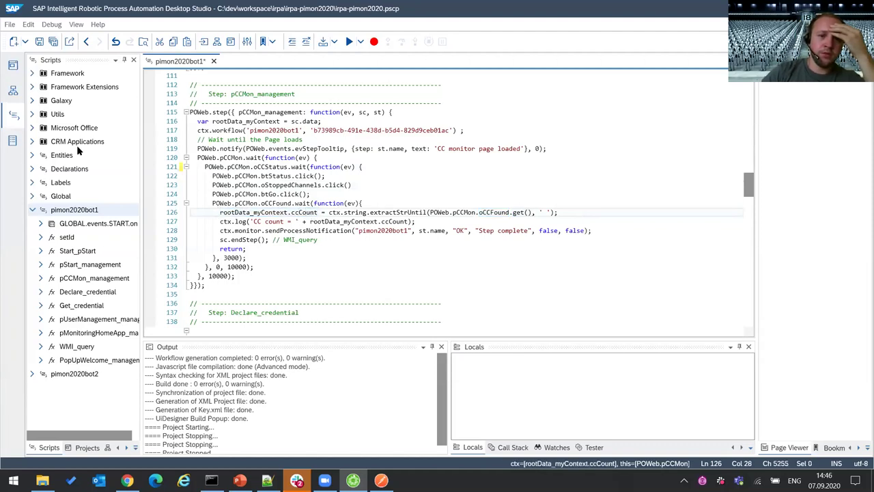
click(13, 89)
- Locate the ccCount variable in myContext and match it to line 126 of the script
click(648, 246)
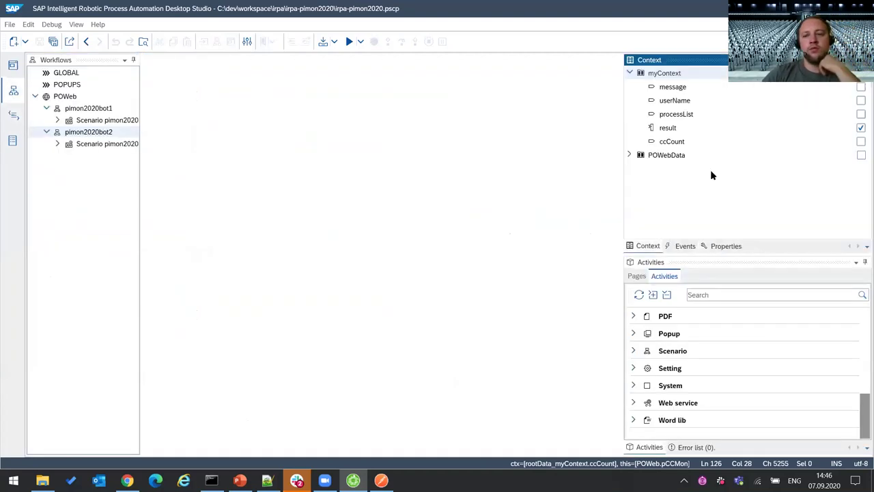
click(673, 141)
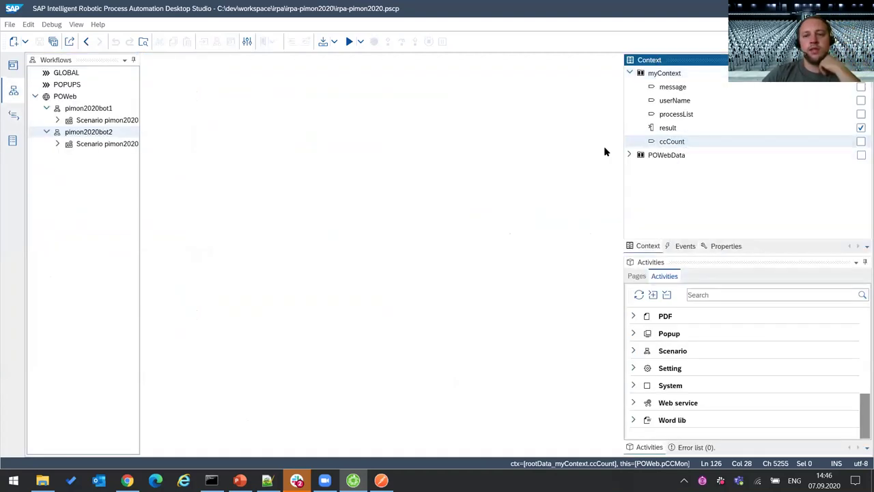
click(13, 115)
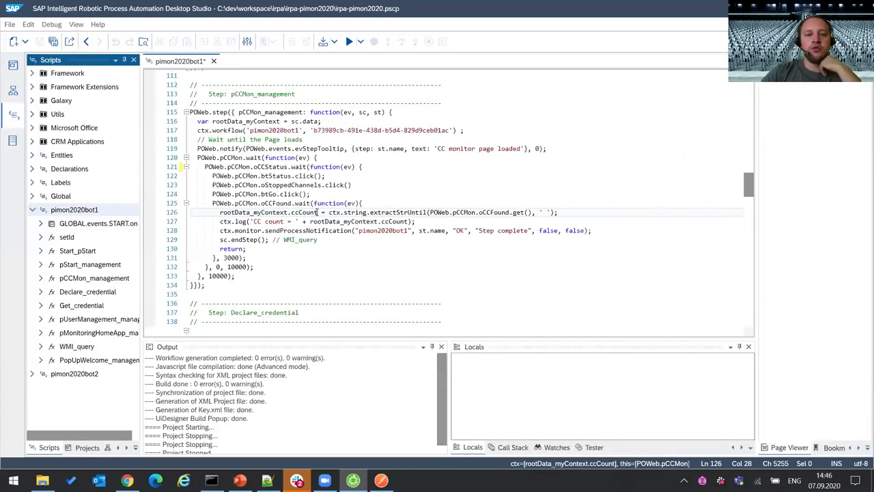
drag(318, 212, 214, 214)
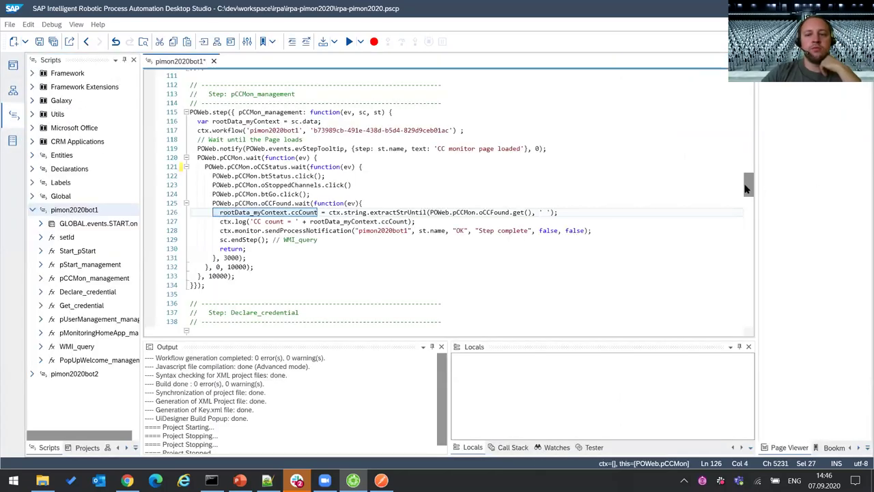
- Find ccCount's use in PopUpWelcome on line 267, then scroll up to Declare_credential
drag(747, 188, 751, 309)
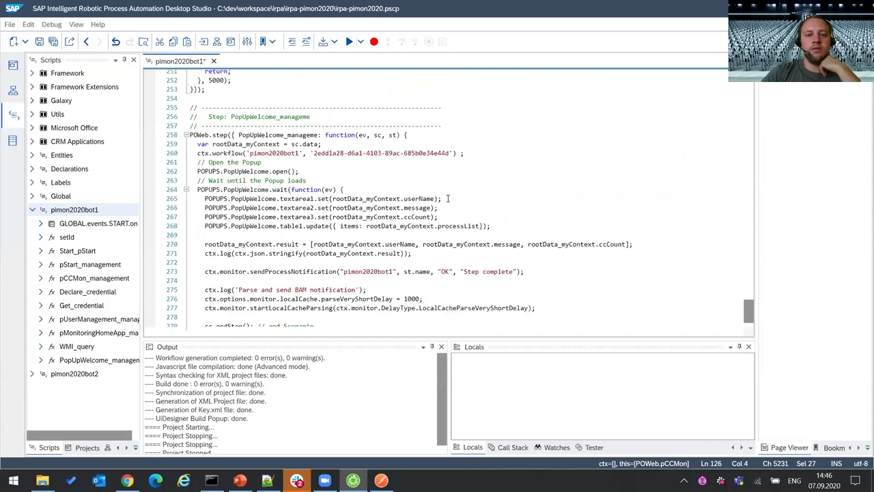
click(333, 217)
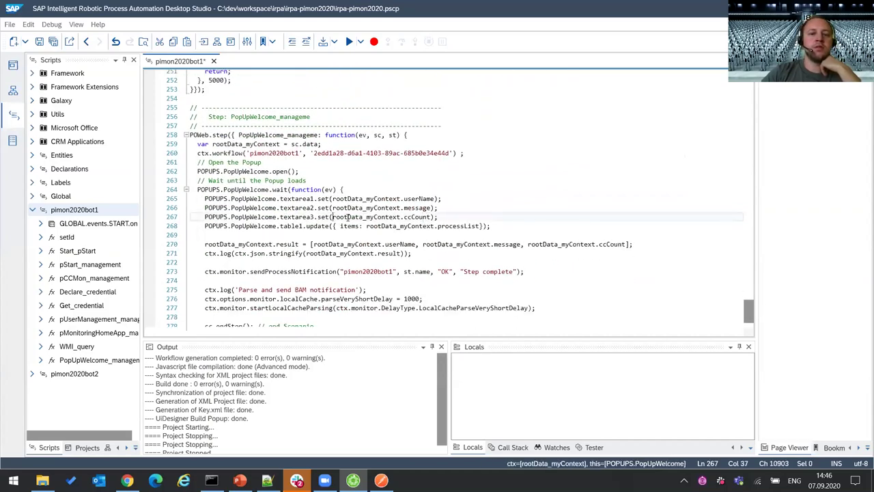
drag(333, 217, 438, 216)
click(465, 217)
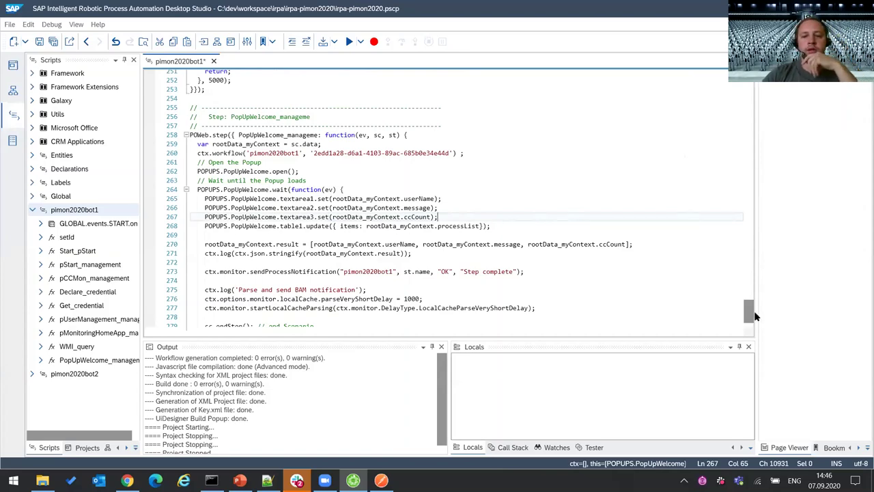
drag(755, 316, 738, 244)
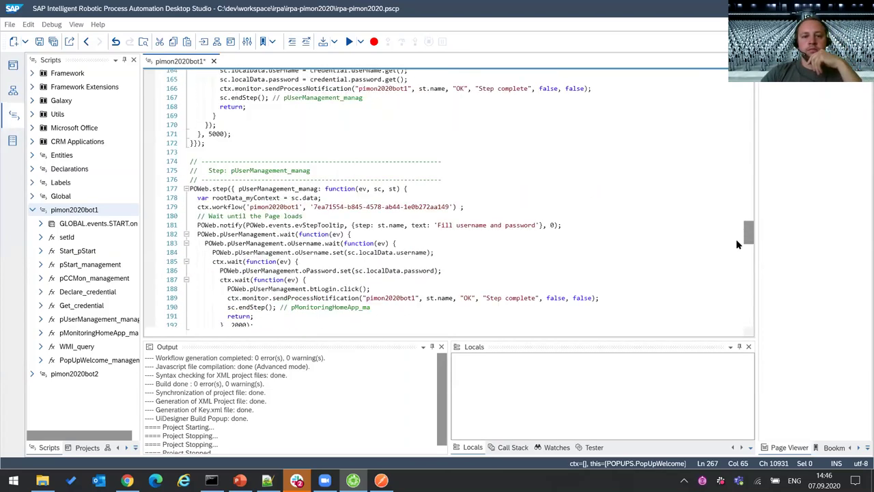
scroll(738, 244, down, 2)
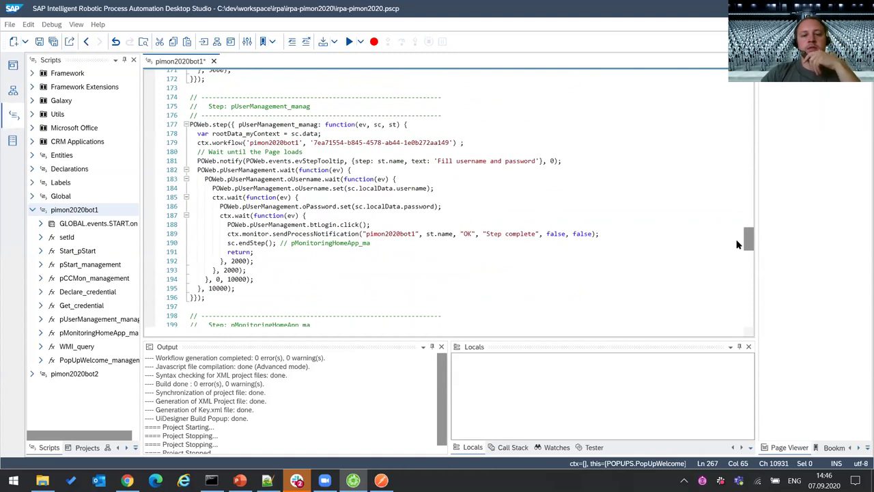
drag(755, 242, 771, 207)
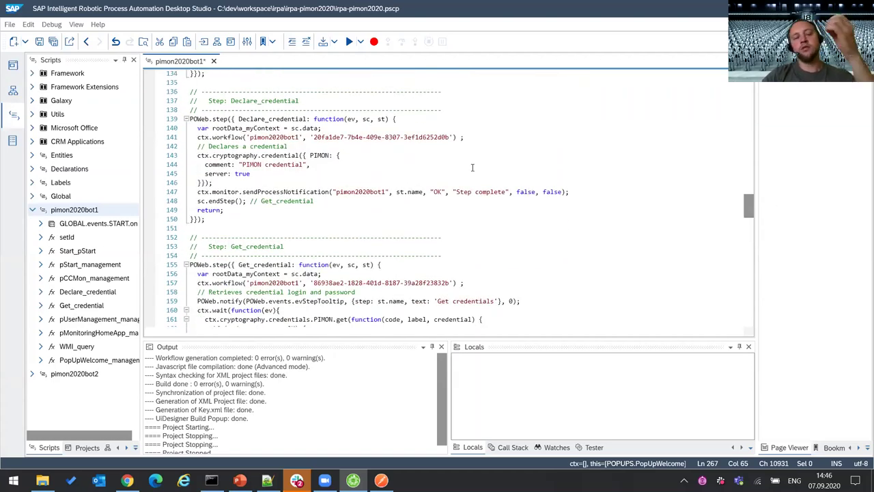
- Examine the PIMON credential name on line 143 and the credentials cryptography call on line 161
scroll(355, 188, up, 2)
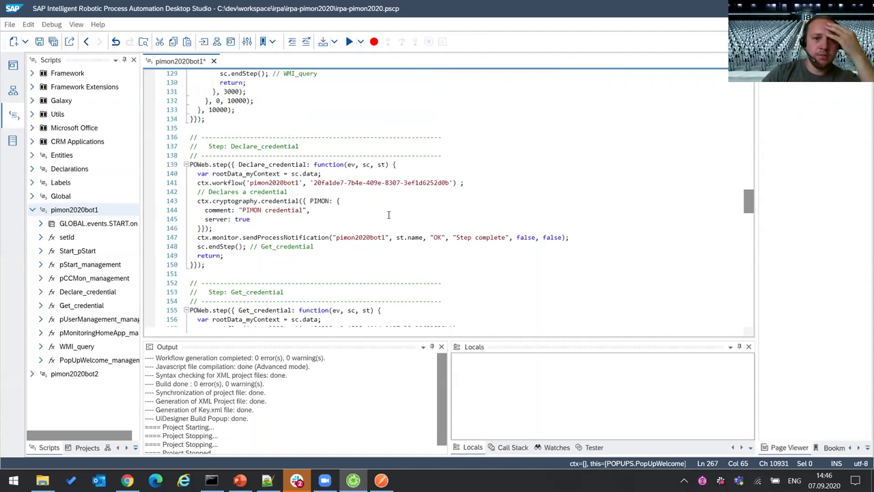
scroll(389, 216, down, 3)
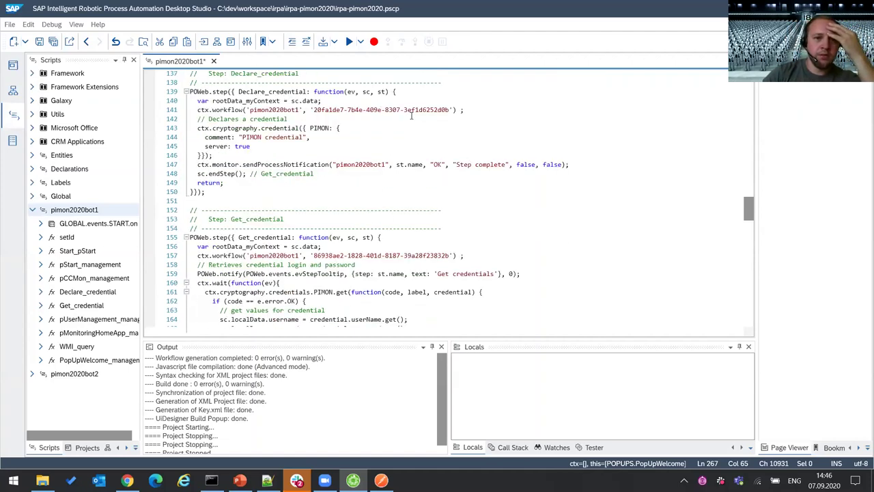
click(383, 128)
key(Left)
key(Left)
key(Left)
key(shift+Left)
key(shift+Left)
key(shift+Left)
key(shift+Left)
key(shift+Left)
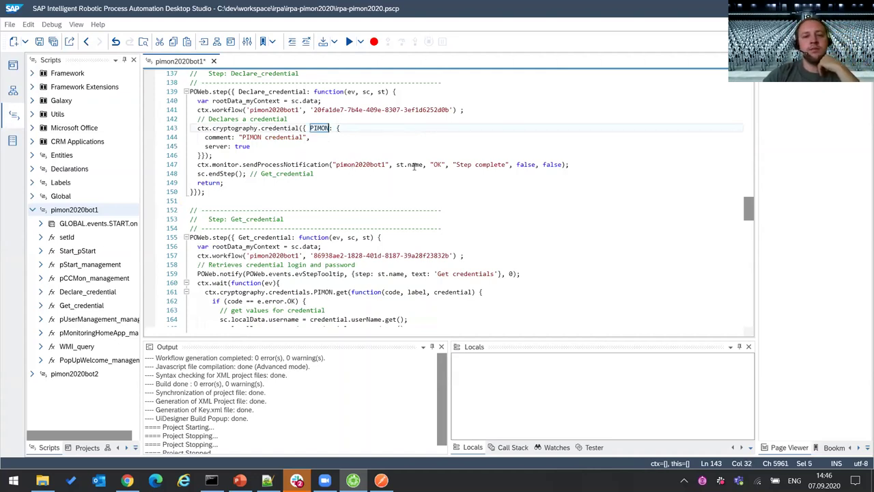
scroll(318, 274, down, 3)
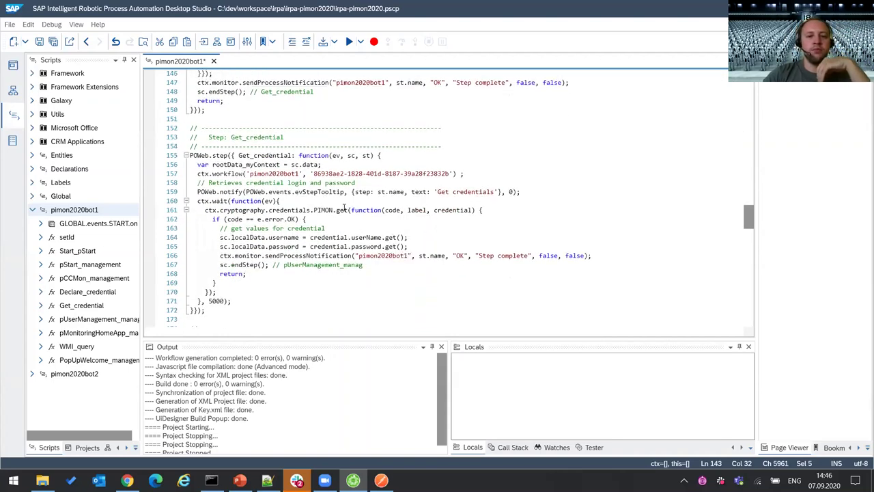
click(345, 210)
click(507, 213)
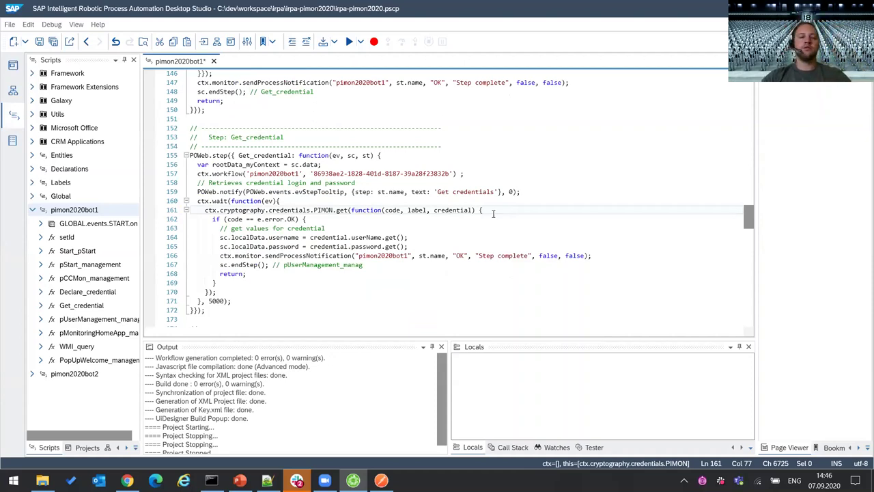
double_click(288, 209)
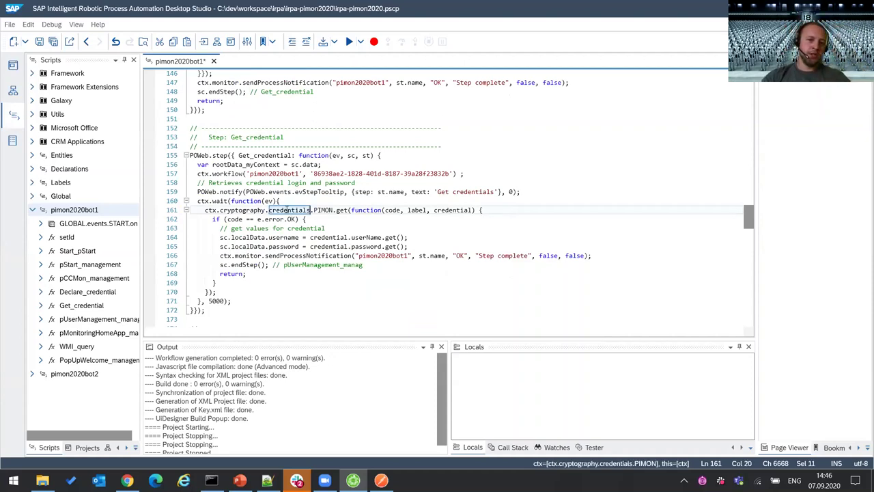
double_click(236, 212)
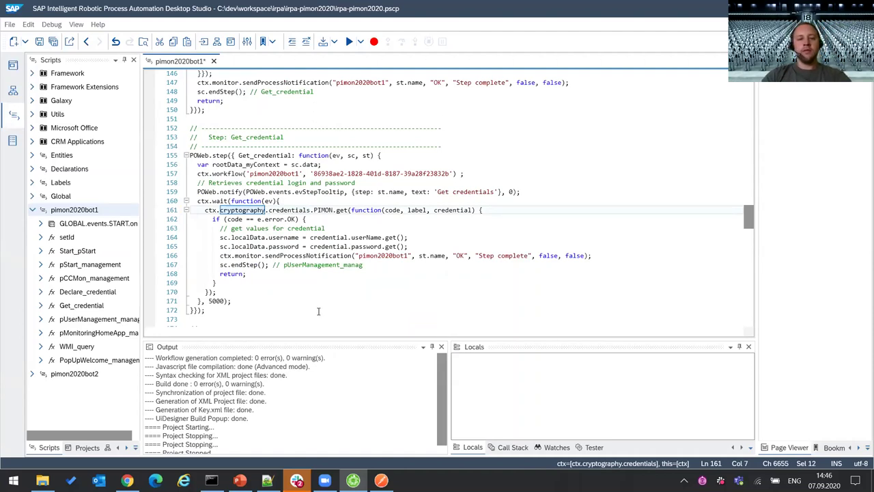
- Select sc.localData on line 164, then scroll up to the pimon2020bot1 scenario definition
click(414, 246)
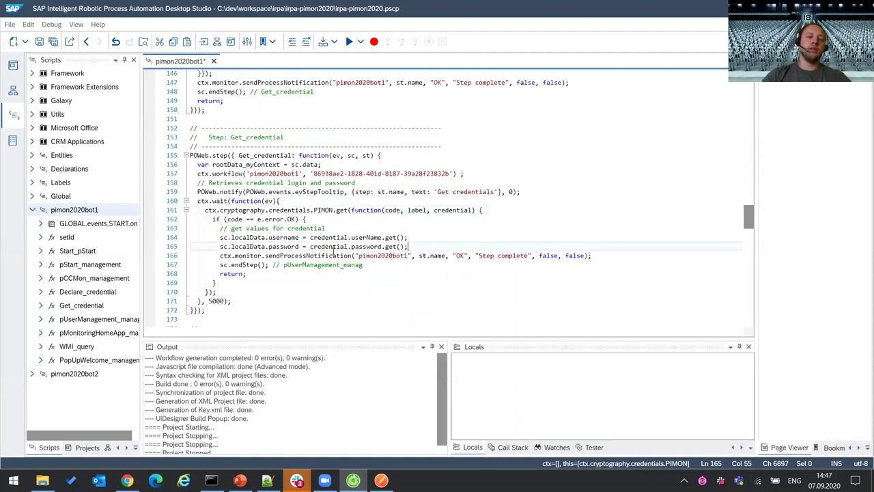
key(Up)
key(Home)
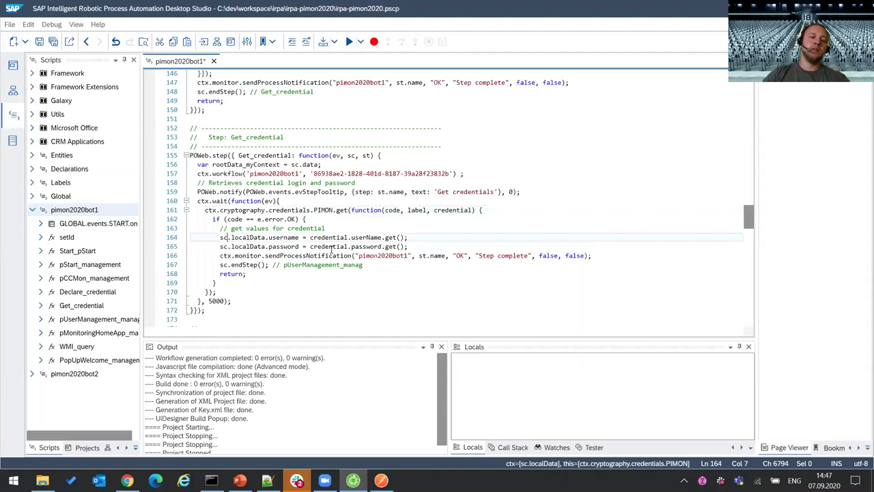
key(shift+ctrl+Right)
key(shift+ctrl+Right)
key(shift+ctrl+Right)
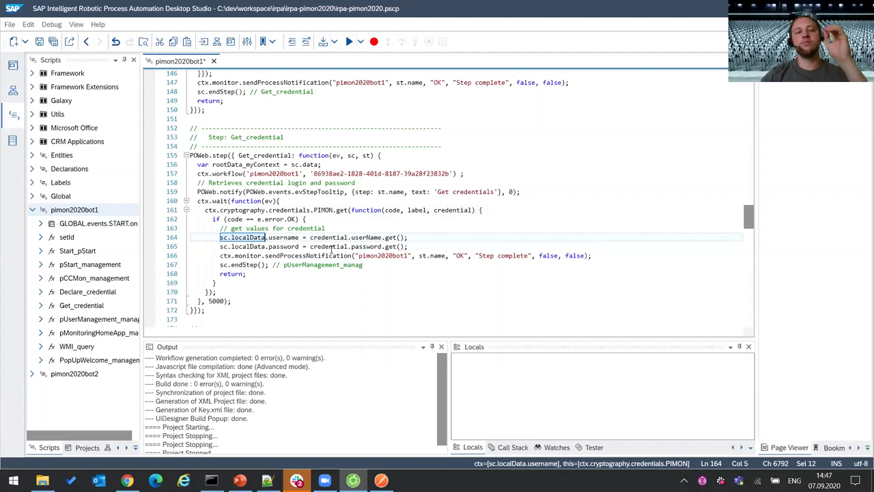
click(444, 247)
drag(750, 217, 747, 114)
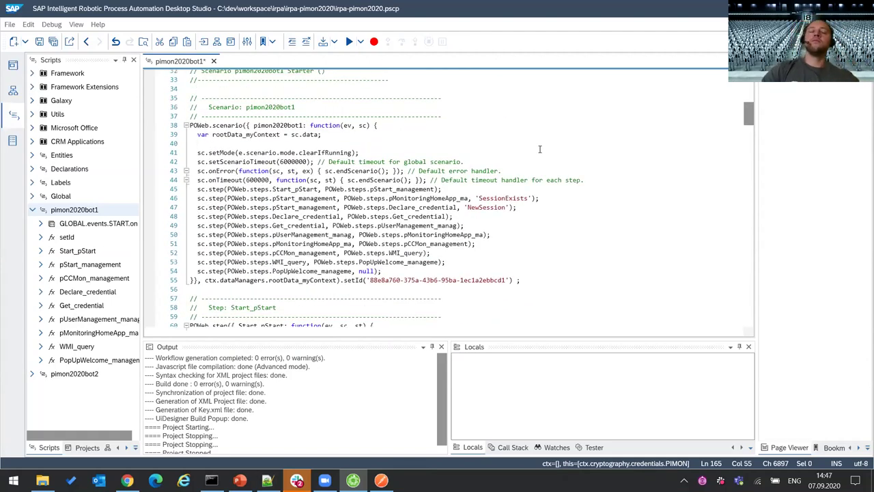
- Open the pimon2020bot1 workflow diagram from the Workflows perspective
click(13, 89)
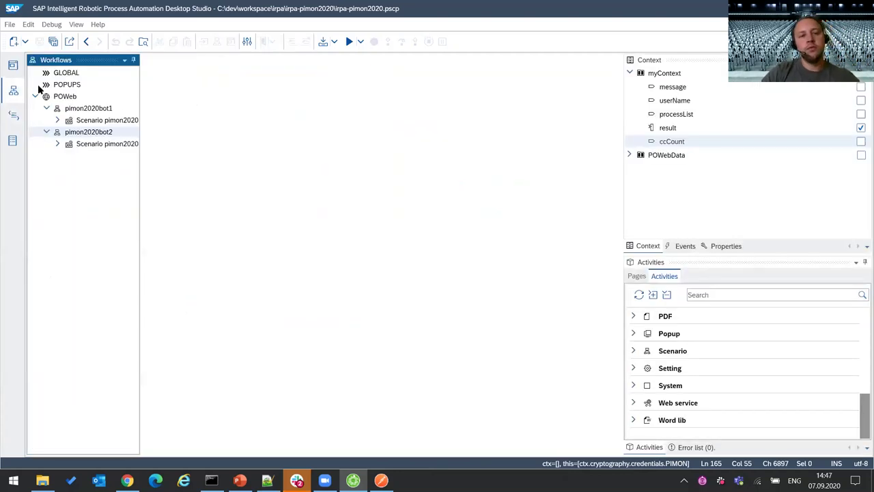
double_click(97, 109)
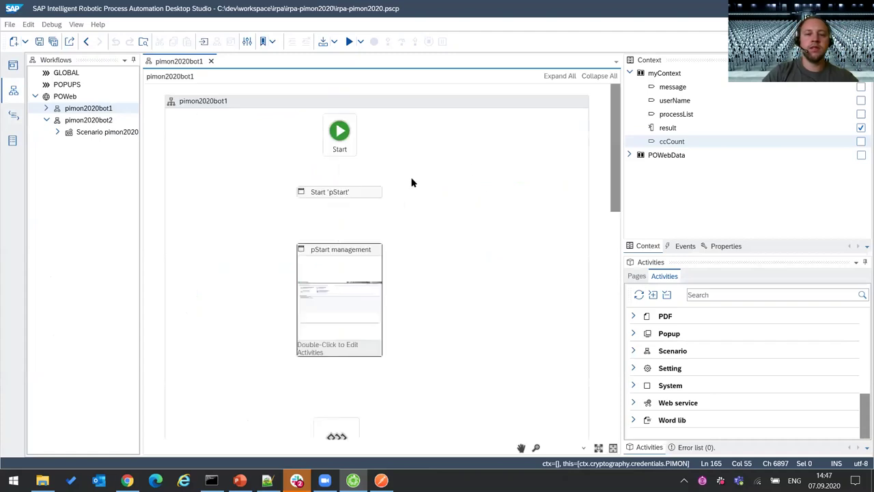
scroll(362, 183, down, 5)
scroll(381, 186, up, 3)
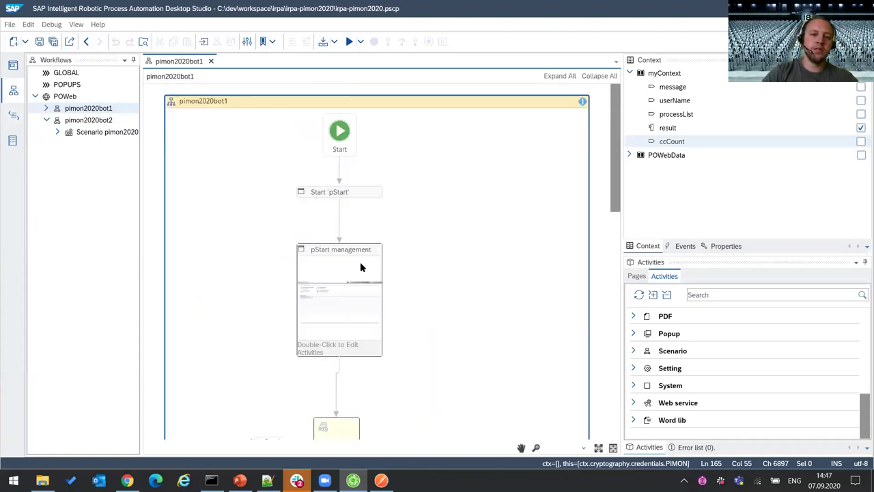
scroll(389, 246, down, 7)
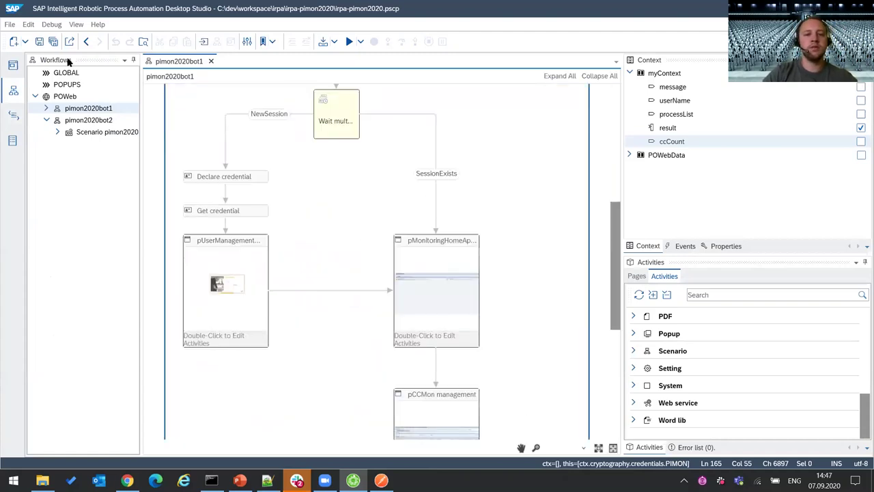
- Check the scenario mode and the pStart_management 'SessionExists' transition on lines 41–46
click(15, 116)
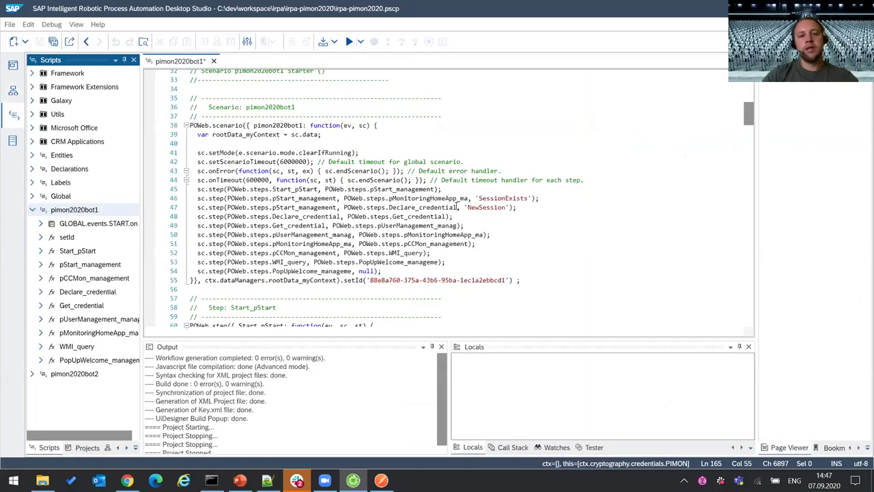
scroll(457, 208, down, 1)
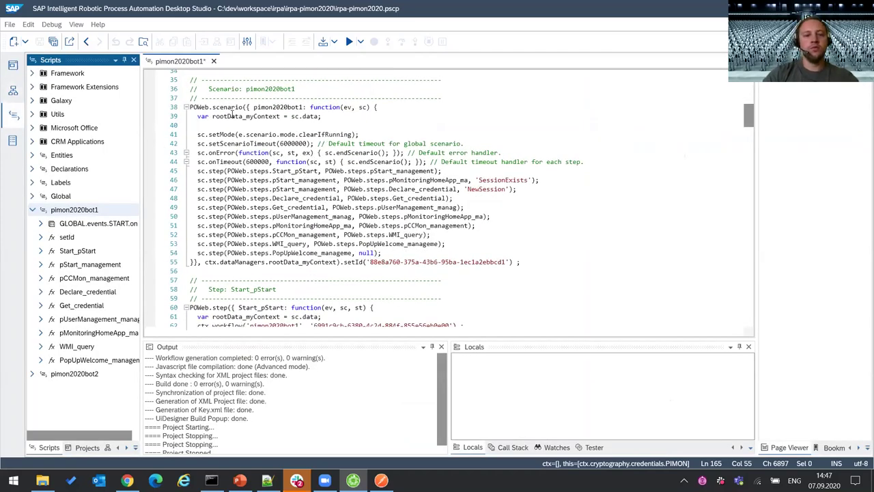
click(196, 135)
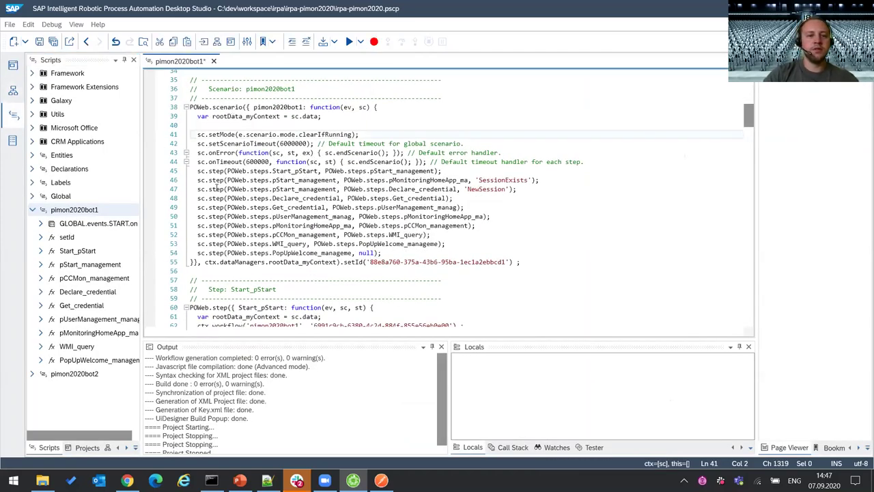
click(213, 171)
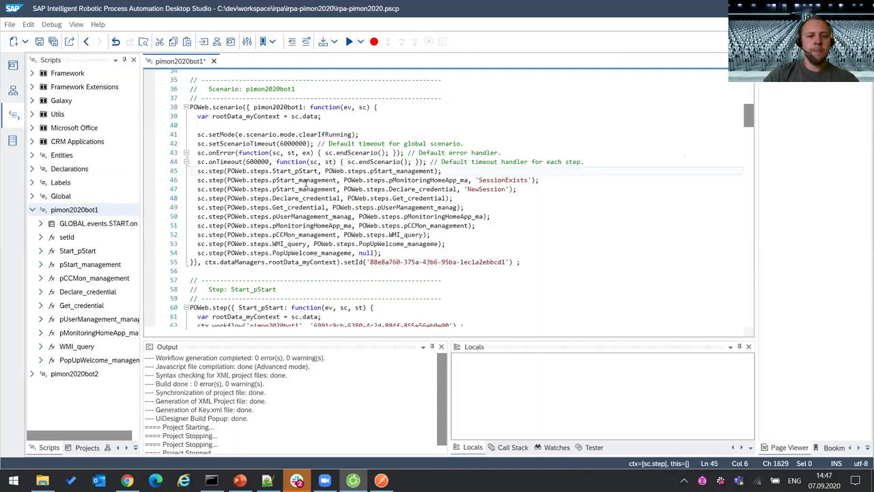
click(418, 171)
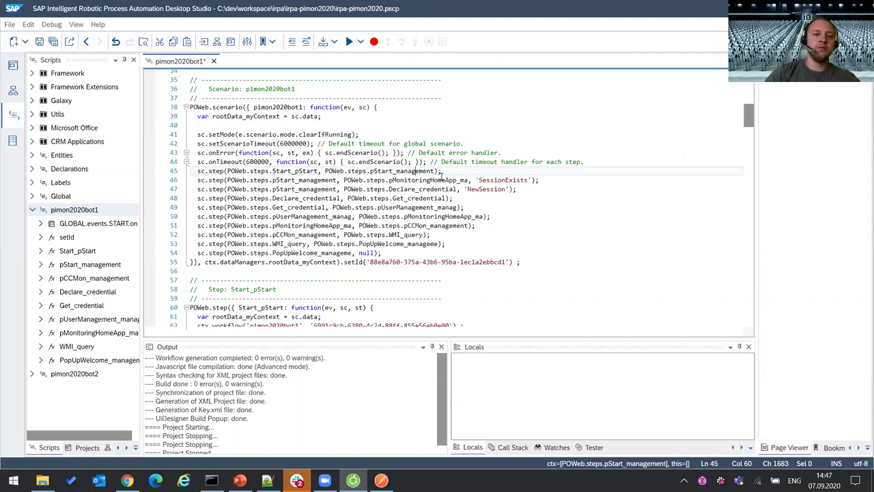
click(272, 181)
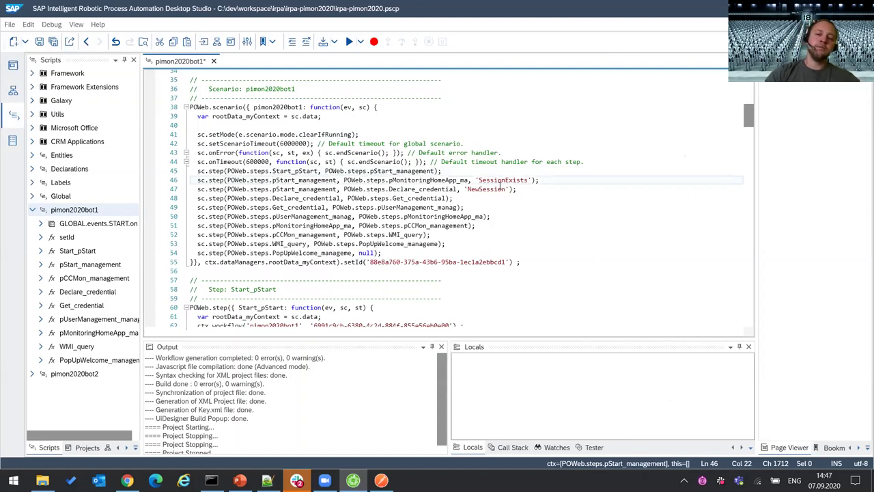
click(490, 180)
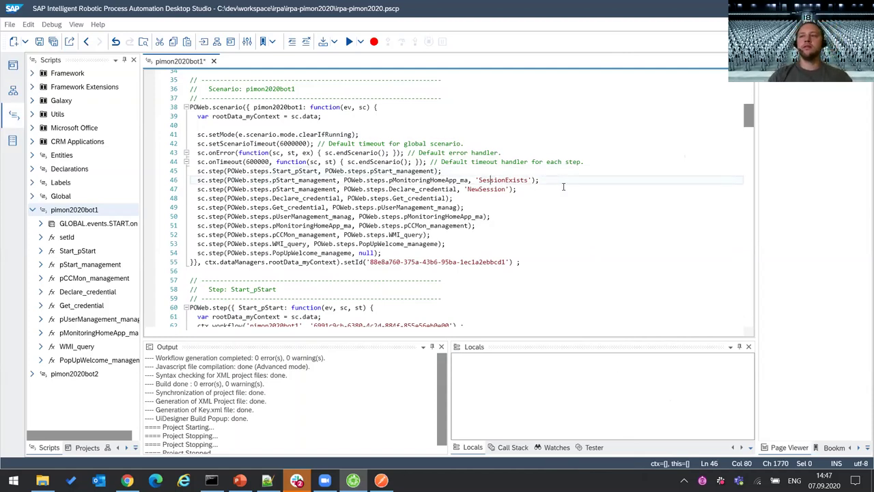
key(Left)
key(Left)
key(Left)
key(Left)
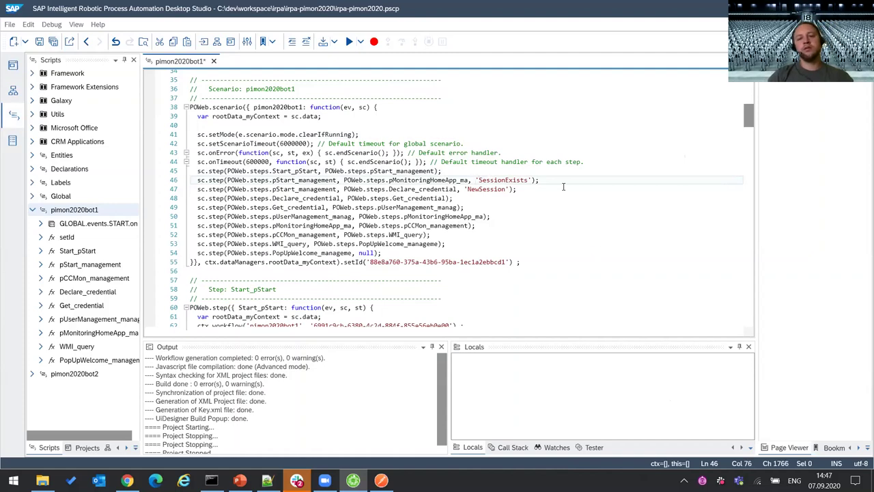
key(shift+Right)
key(shift+Right)
key(shift+Right)
key(shift+Right)
key(shift+Right)
key(shift+Right)
key(shift+Right)
key(shift+Right)
key(shift+Right)
key(shift+Right)
key(shift+Right)
key(shift+Right)
key(shift+Right)
key(shift+Right)
key(shift+Right)
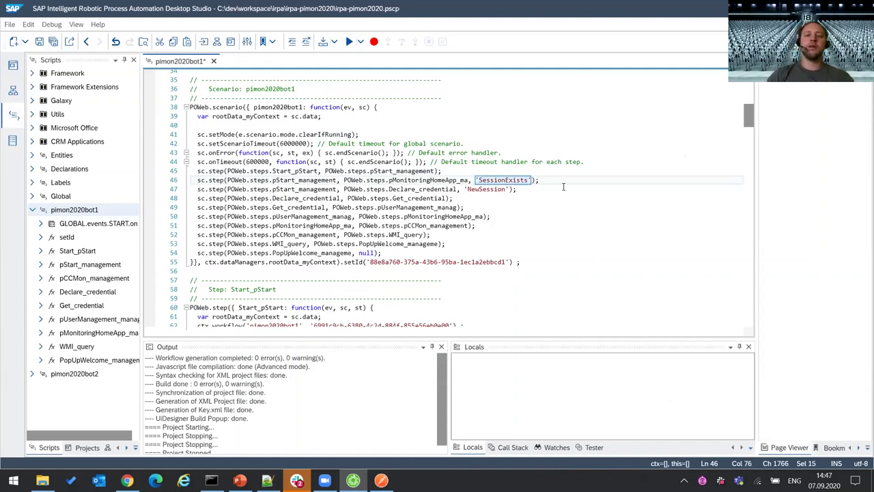
key(End)
click(14, 91)
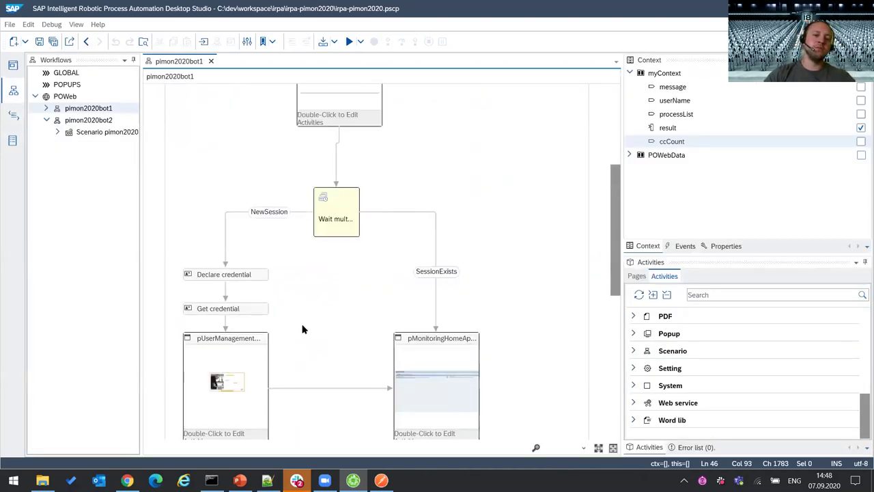
- Scroll the pimon2020bot1 diagram, then return to its scenario code with SessionExists routing
scroll(341, 312, up, 3)
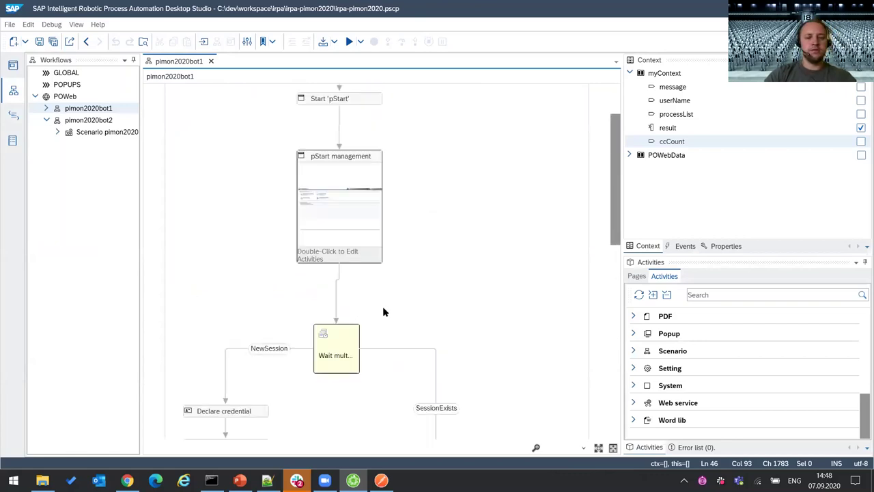
scroll(383, 312, down, 6)
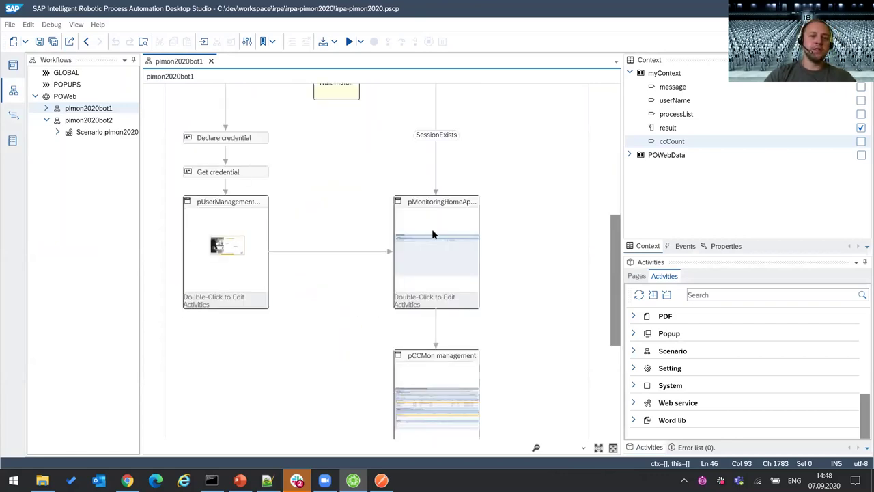
scroll(383, 225, up, 3)
scroll(478, 287, down, 2)
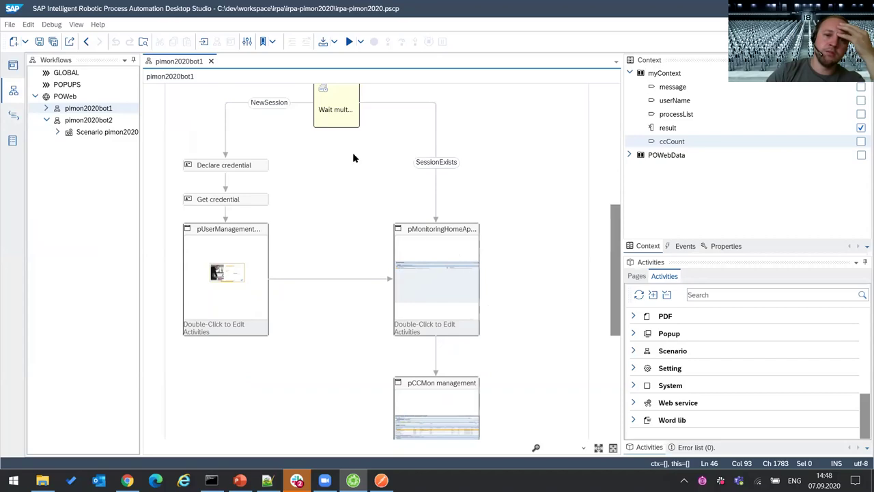
click(15, 116)
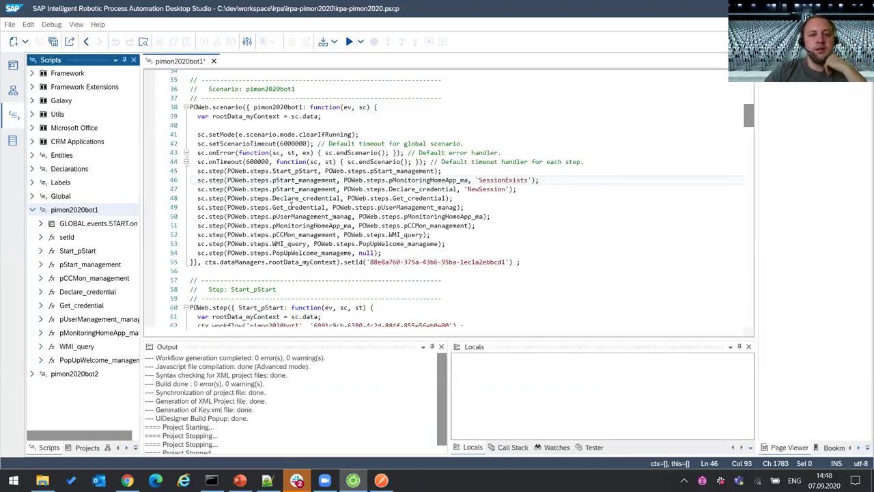
click(506, 189)
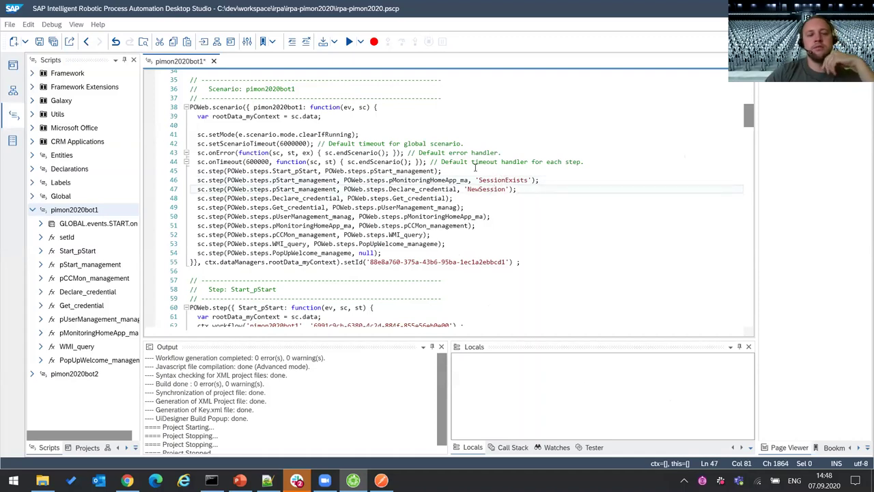
click(558, 183)
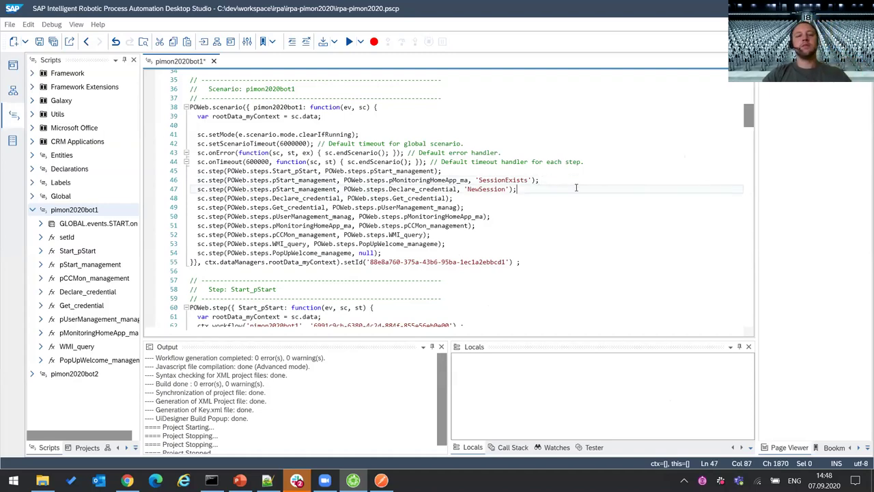
scroll(542, 227, down, 5)
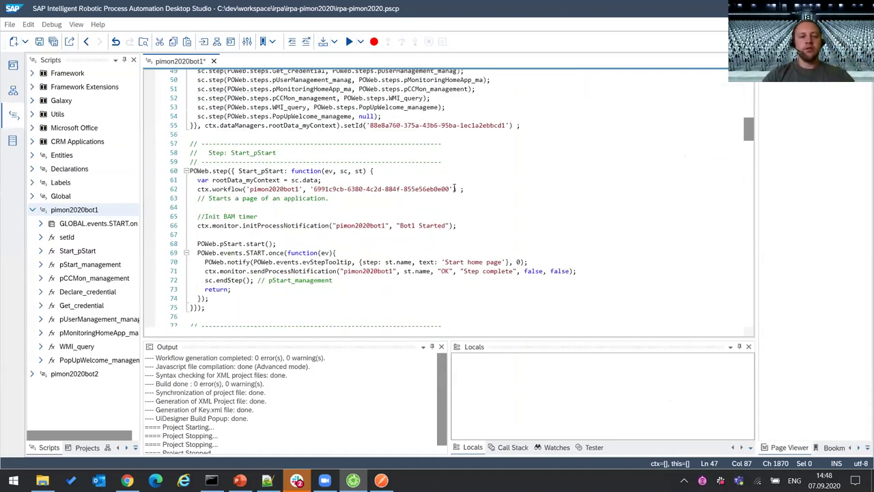
scroll(331, 186, down, 2)
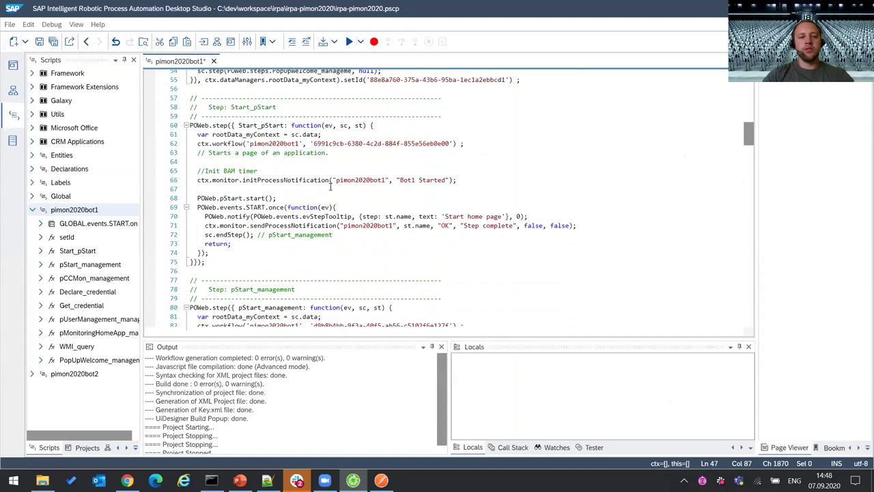
scroll(331, 186, down, 3)
scroll(331, 185, down, 2)
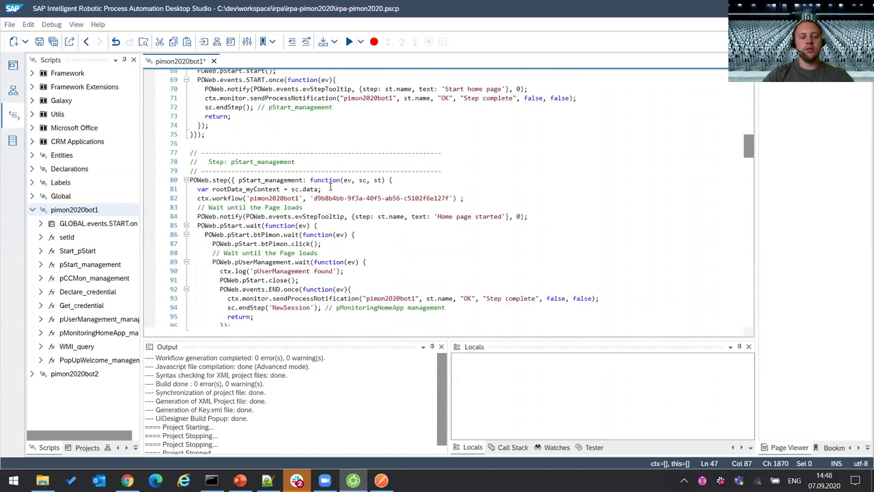
scroll(314, 239, up, 10)
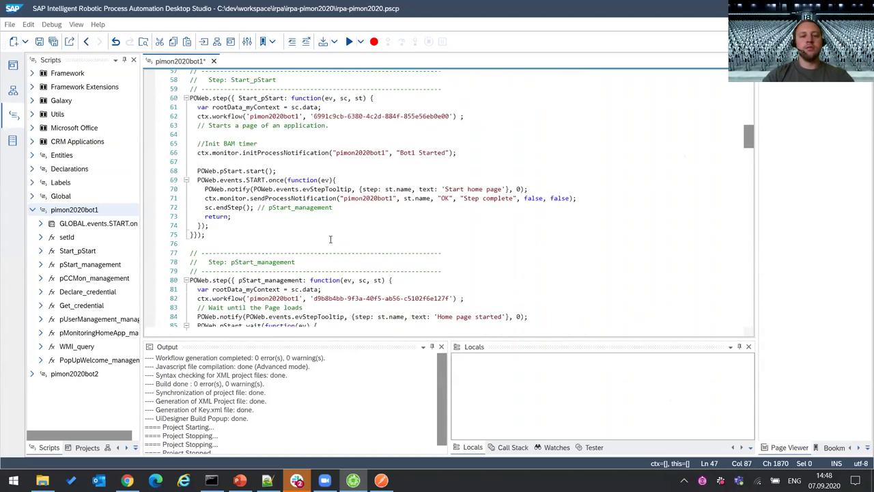
scroll(314, 243, up, 4)
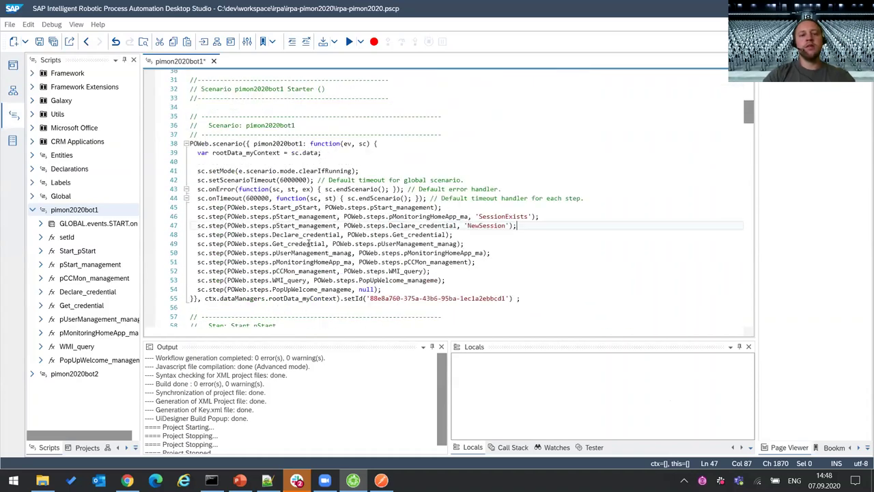
scroll(295, 219, down, 4)
scroll(259, 147, down, 4)
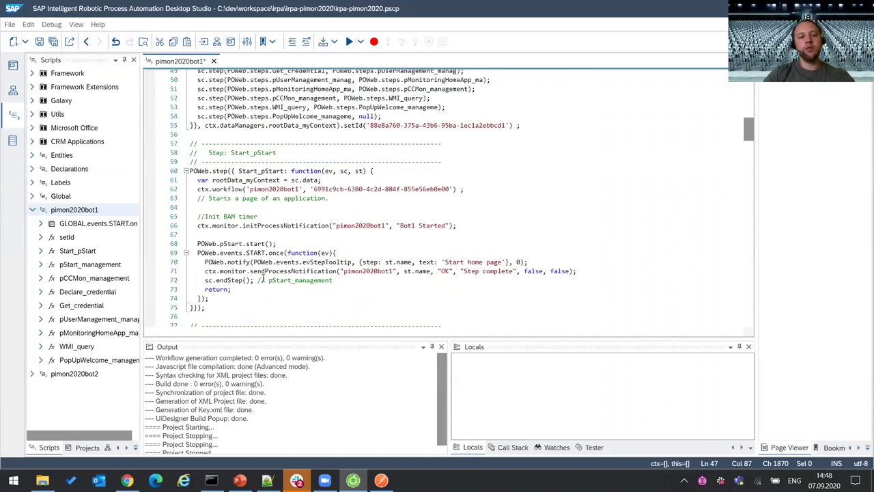
scroll(261, 217, down, 2)
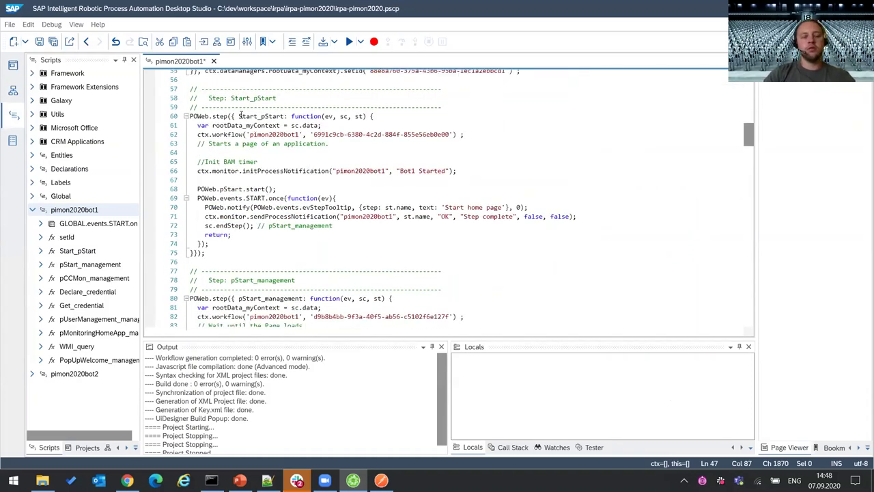
click(219, 116)
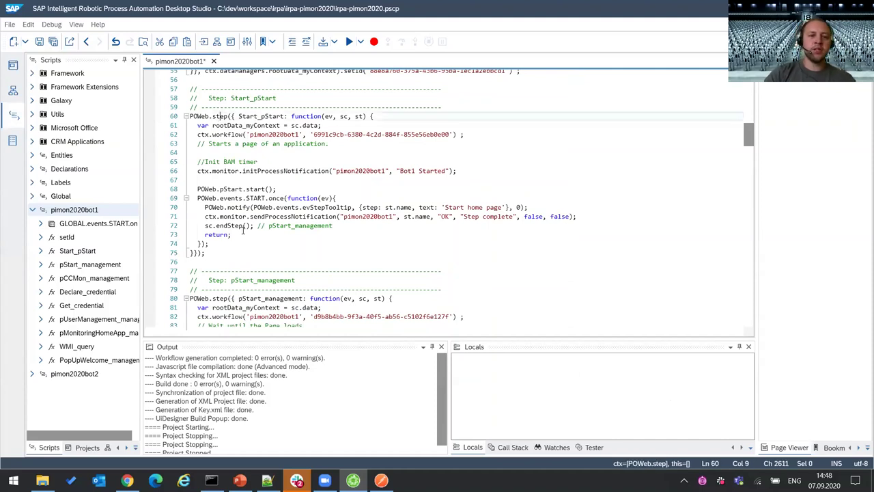
drag(232, 234, 181, 230)
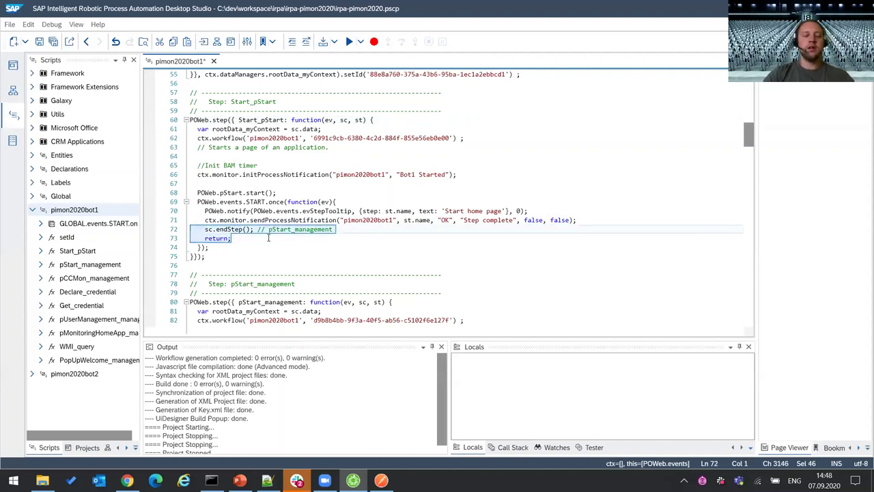
click(241, 240)
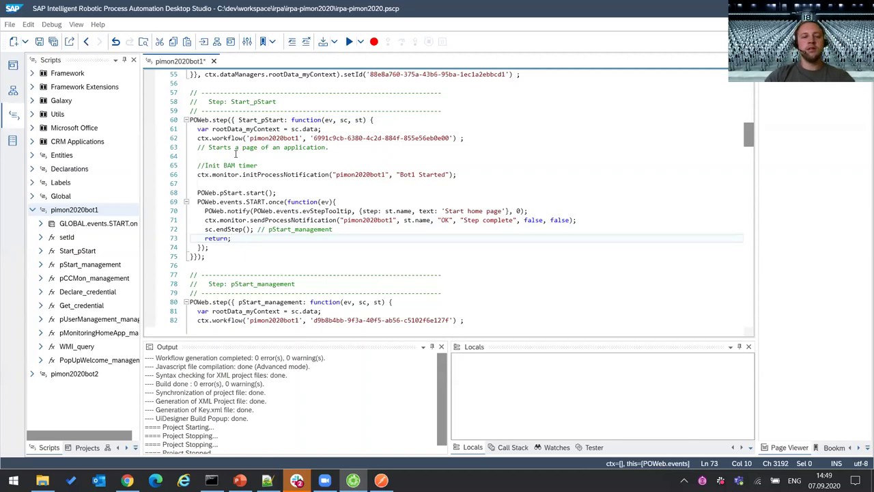
click(13, 89)
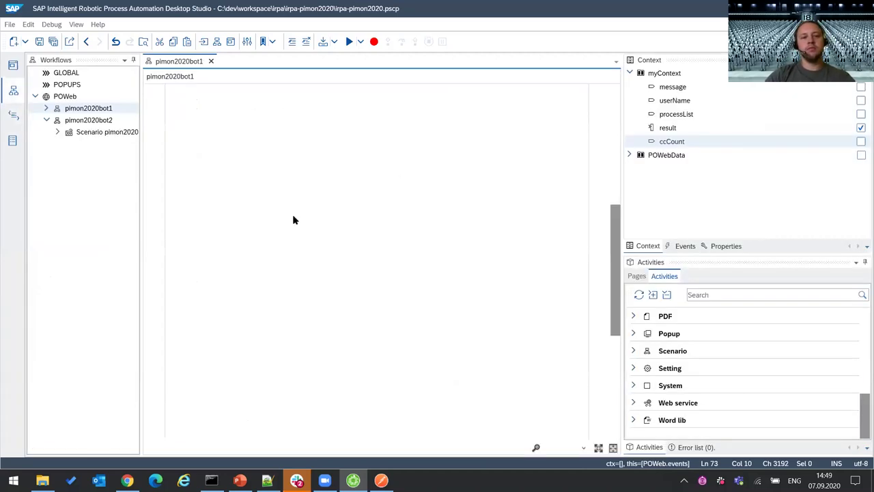
click(13, 114)
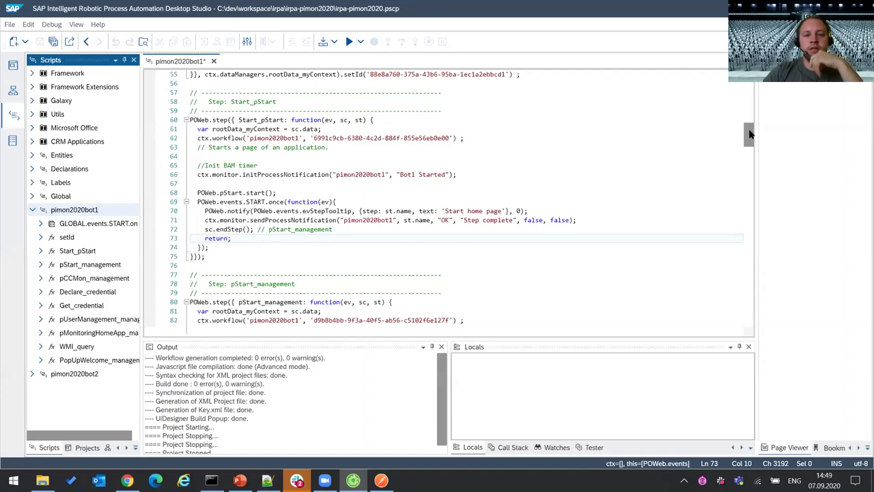
drag(750, 134, 752, 139)
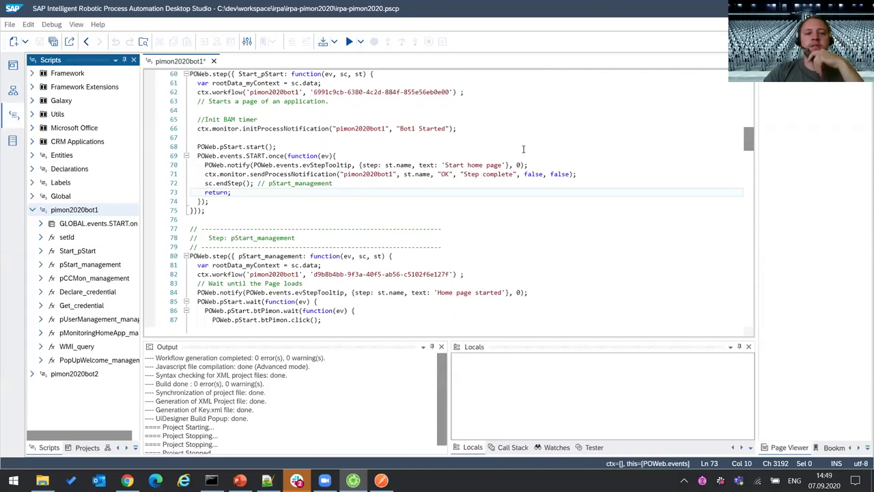
scroll(524, 149, up, 1)
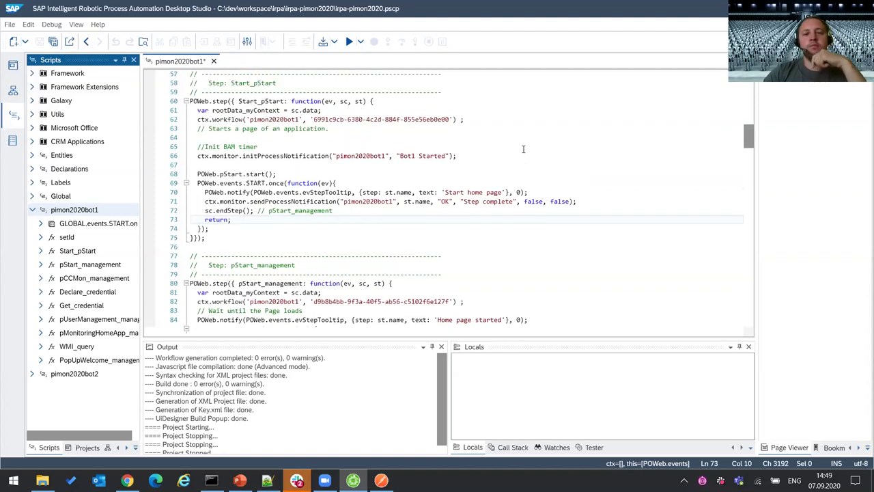
scroll(523, 149, up, 1)
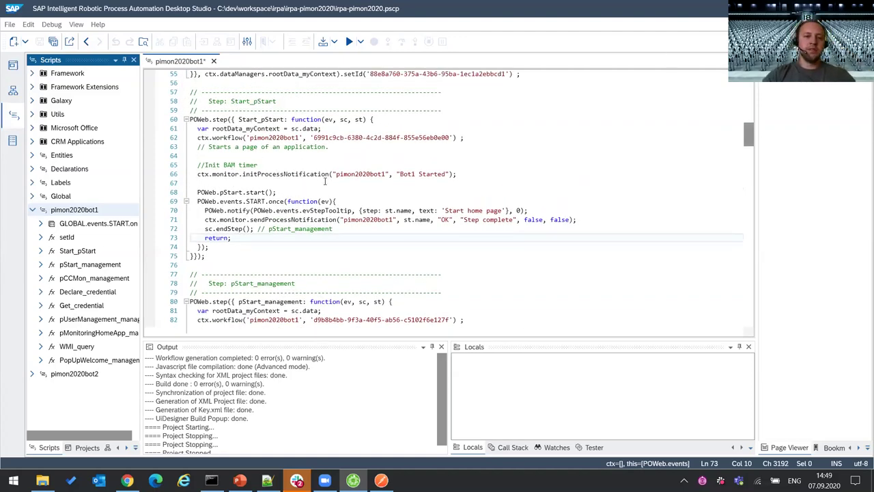
click(253, 201)
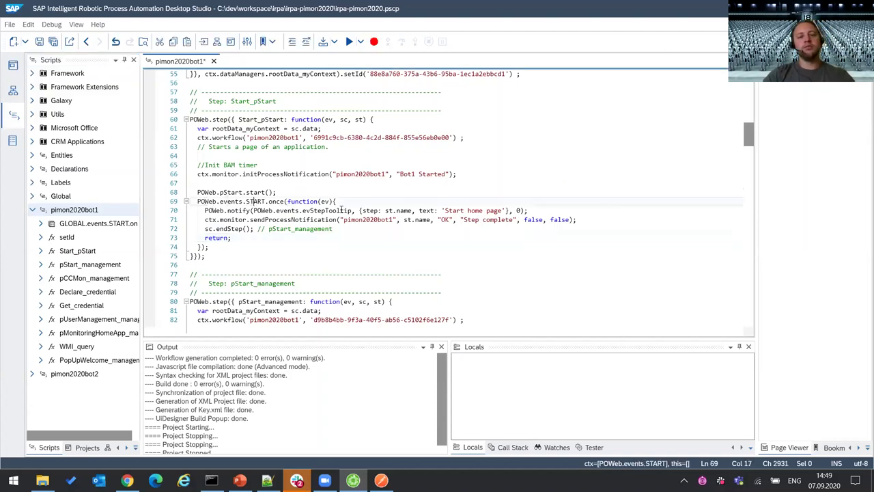
key(Home)
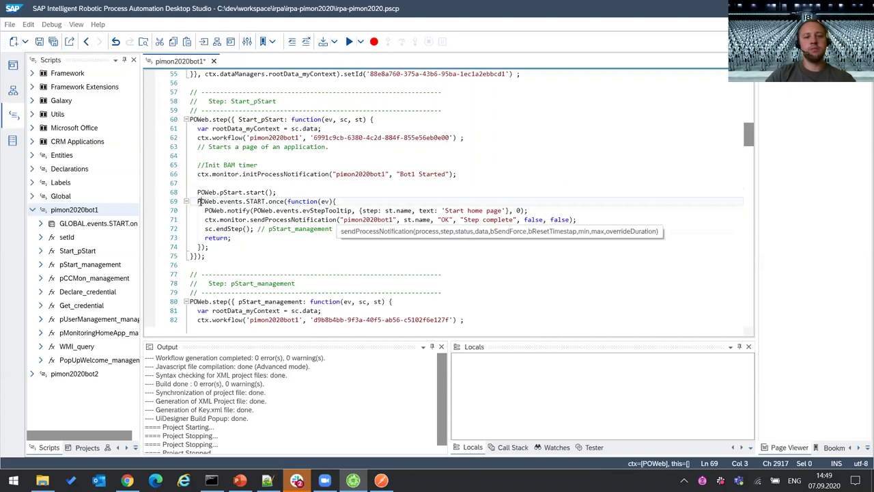
drag(197, 202, 355, 202)
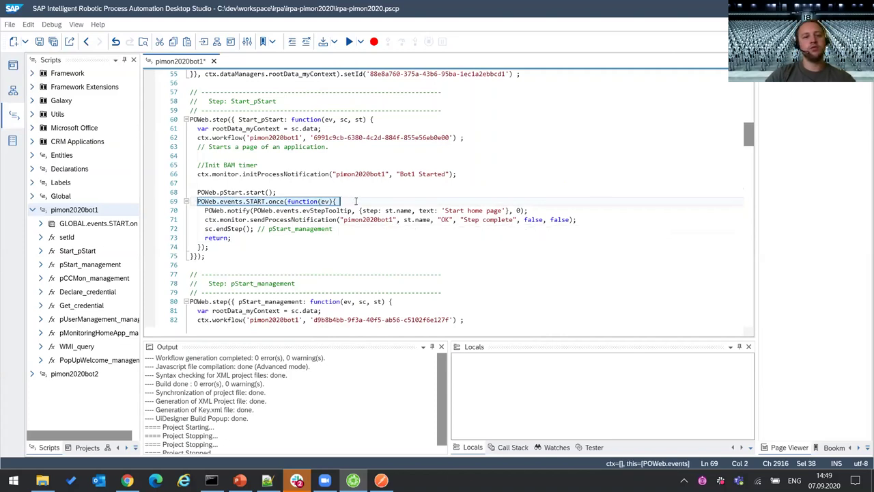
click(406, 204)
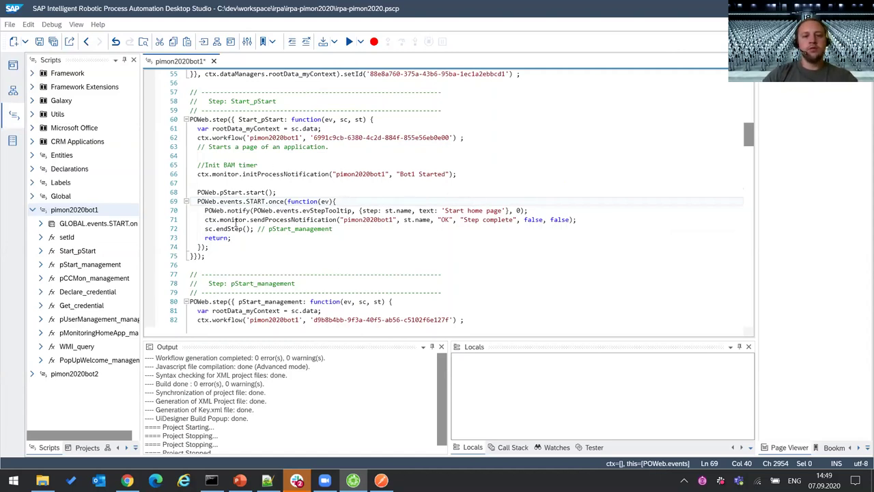
click(218, 210)
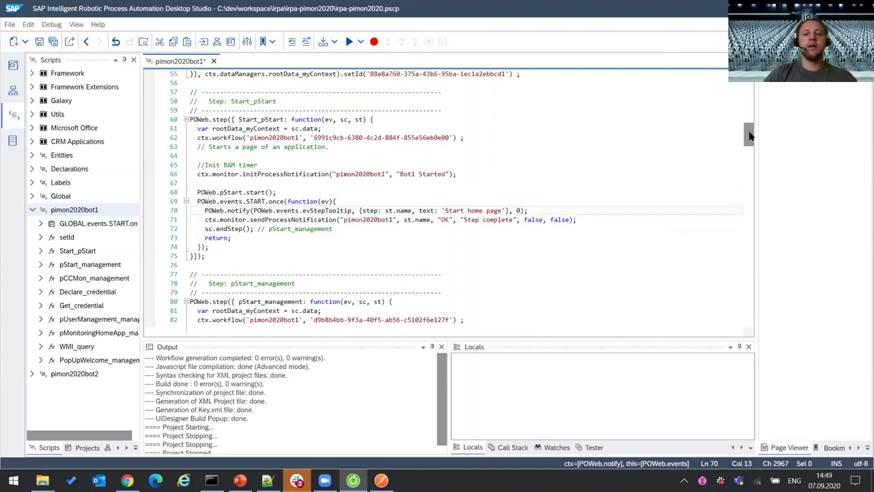
drag(748, 136, 746, 88)
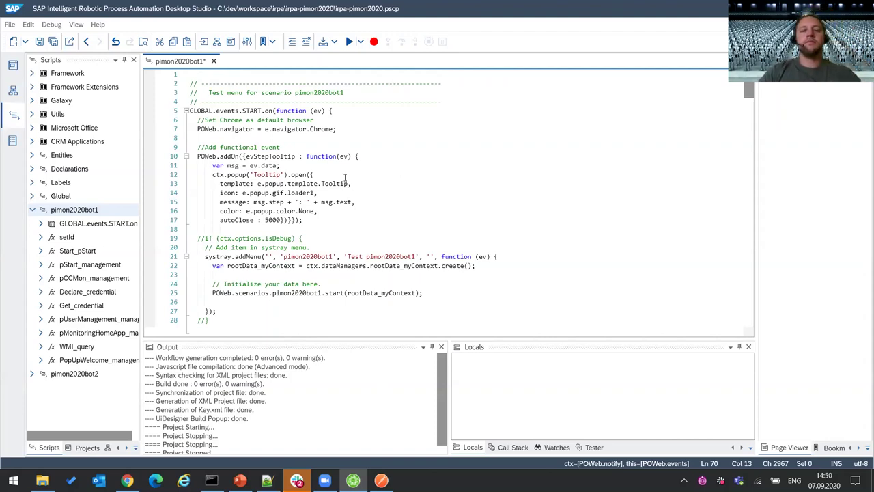
- Select the evStepTooltip definition on line 10, then return to the pimon2020bot1 workflow diagram
click(278, 157)
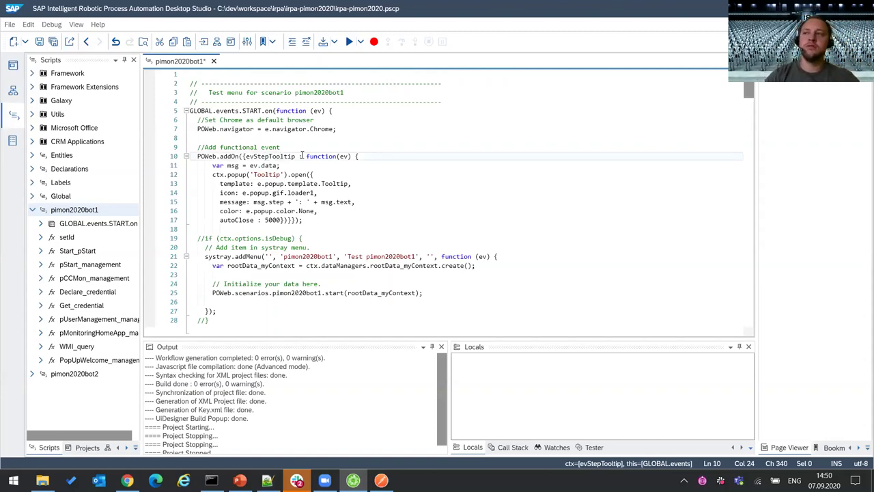
click(13, 90)
- Find the Tooltip activity, insert it on the SessionExists connection, and view its properties
click(730, 294)
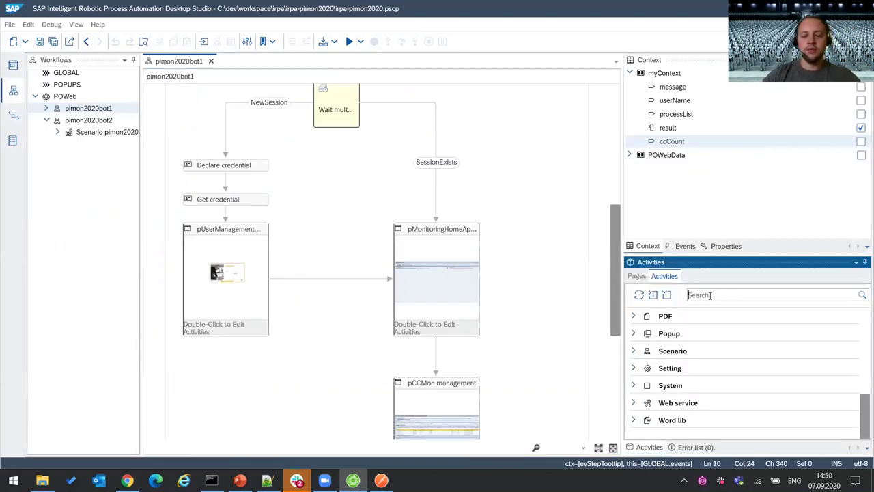
text(tool)
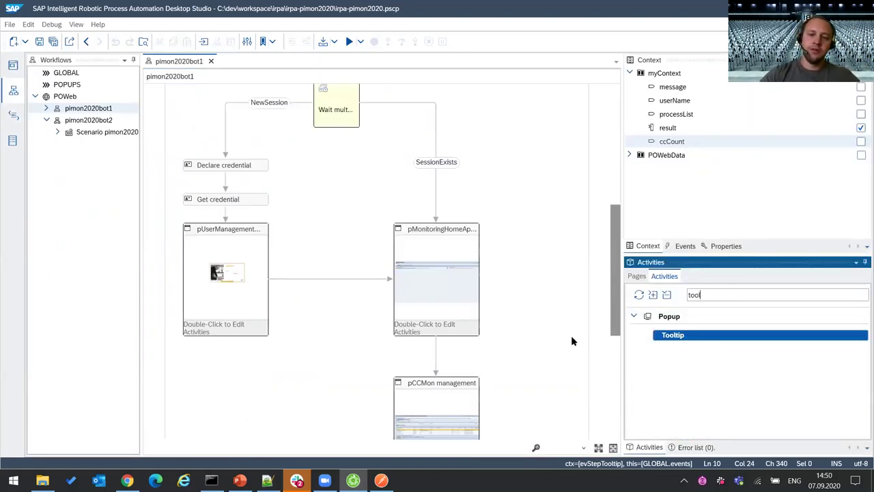
scroll(571, 340, up, 5)
click(688, 336)
mouse_move(688, 339)
mouse_down()
mouse_move(479, 327)
mouse_move(465, 297)
mouse_move(433, 318)
mouse_move(441, 321)
mouse_up()
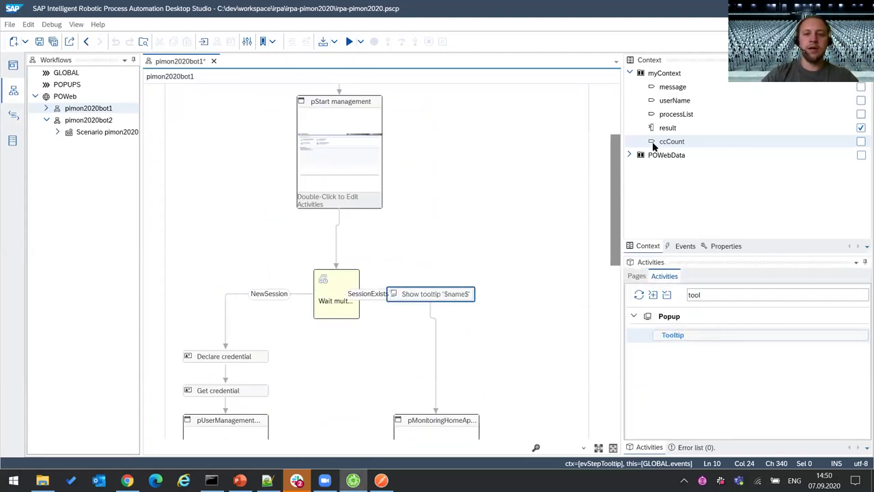
click(725, 246)
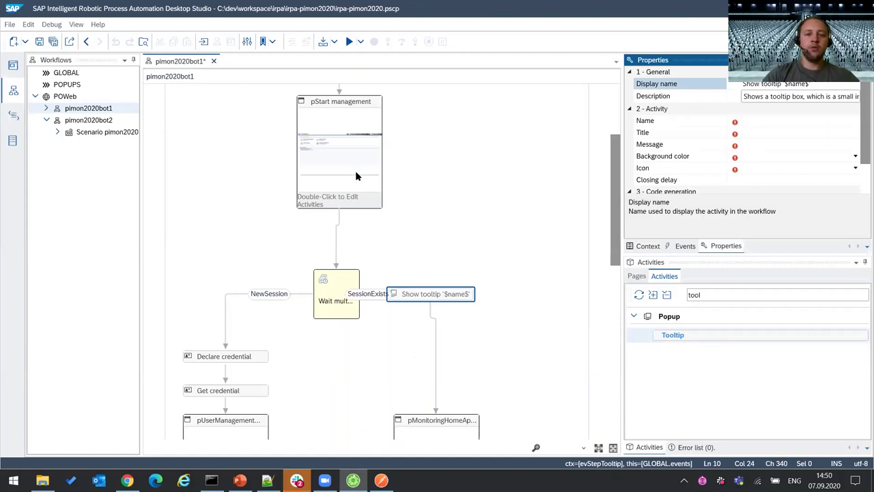
- Close the pimon2020bot1 workflow, discarding the unsaved changes
click(213, 62)
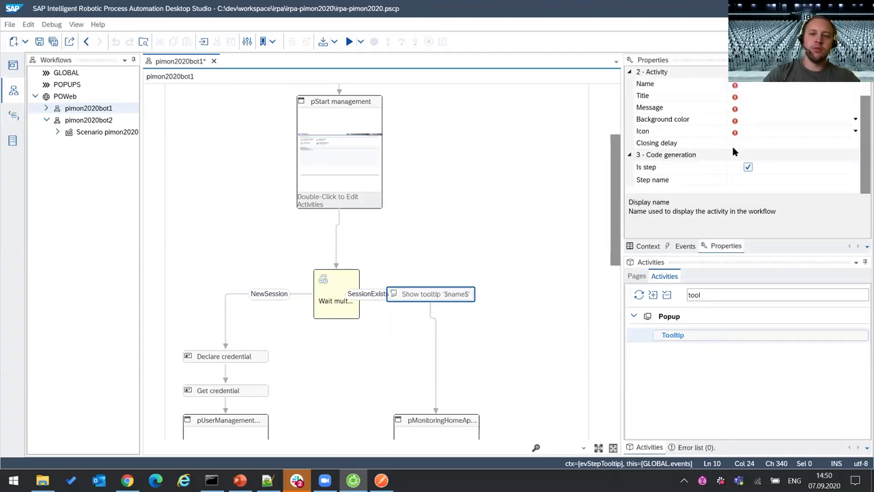
click(213, 61)
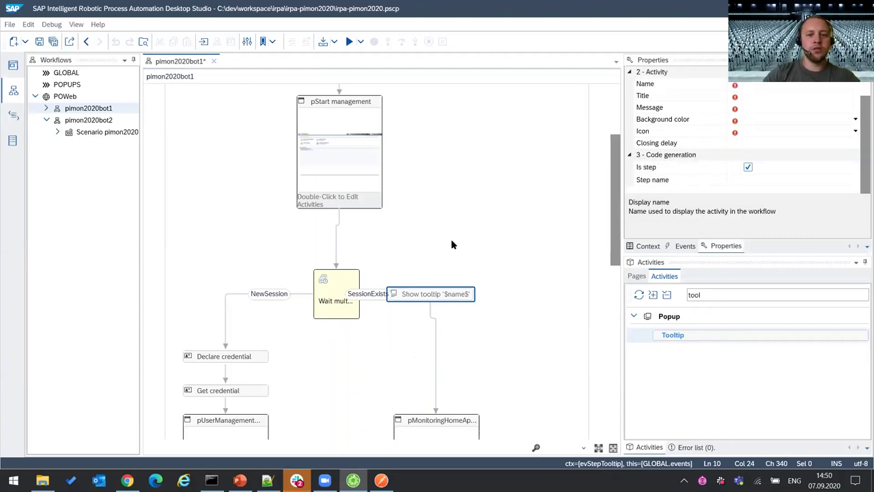
click(511, 281)
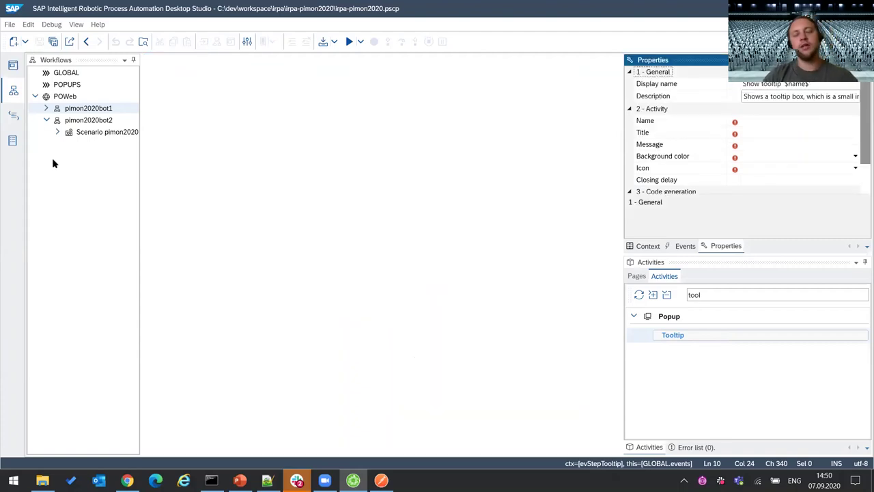
- Back in the script code, locate the notify call on line 70
click(15, 116)
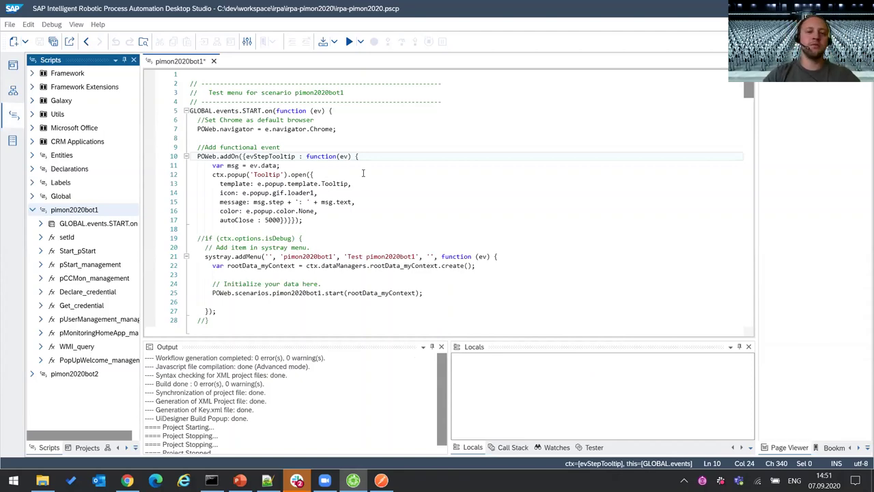
scroll(355, 208, down, 15)
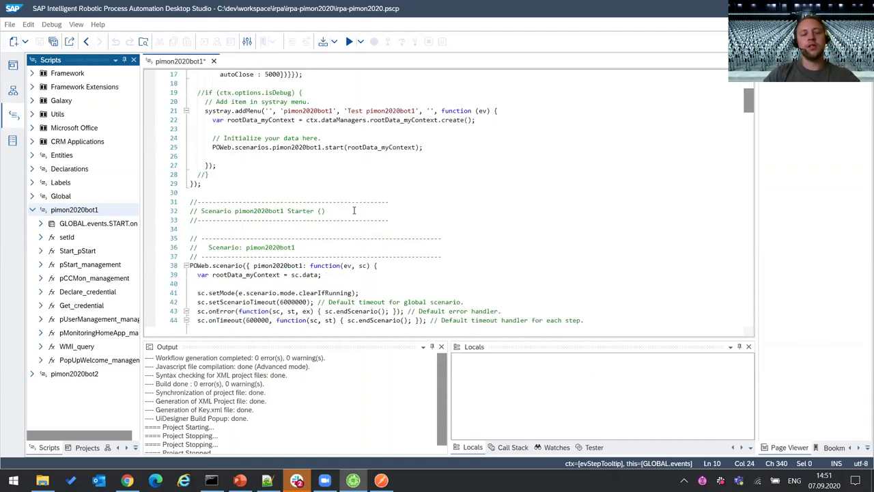
scroll(358, 214, down, 4)
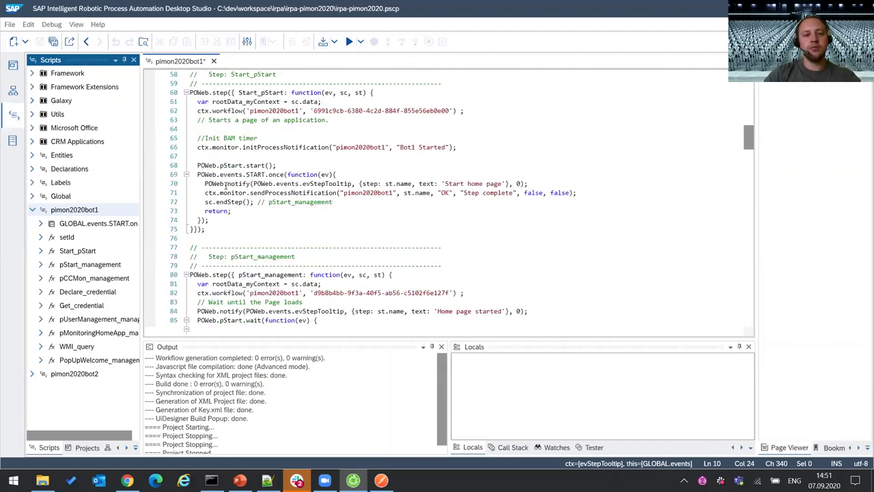
click(239, 184)
mouse_move(291, 197)
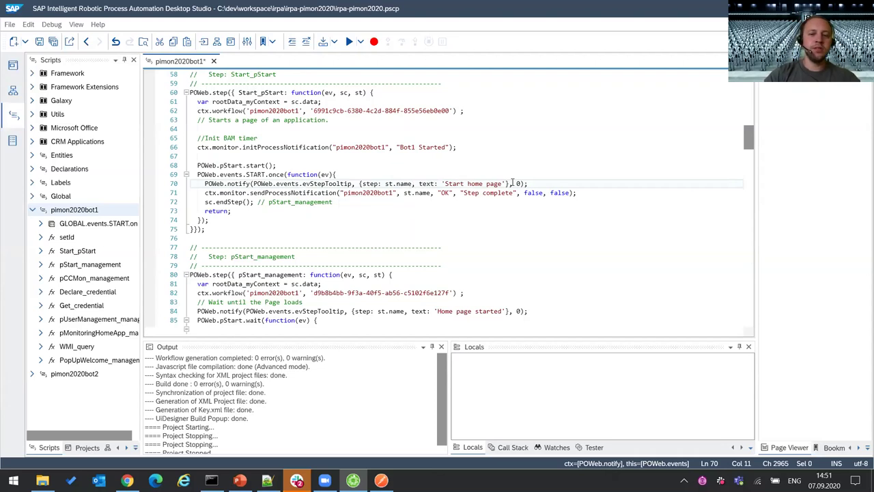
click(575, 183)
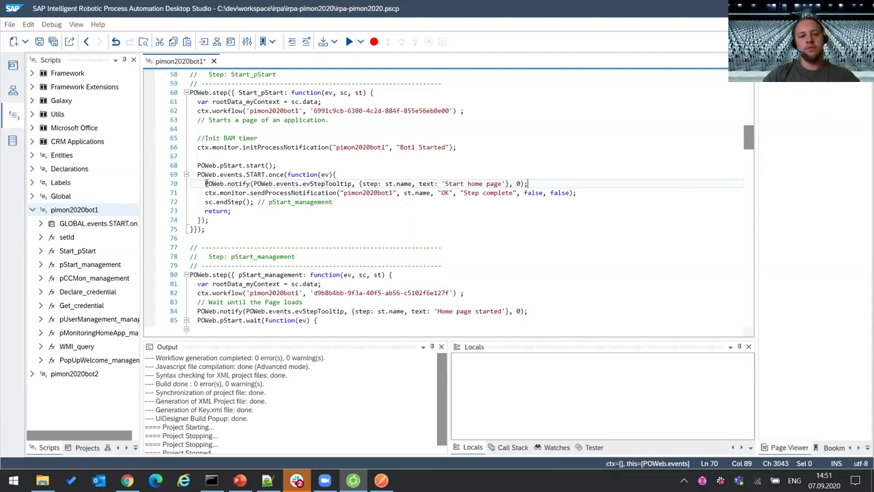
- Select POWeb.events.evStepTooltip on line 70, then go to its definition on line 10
click(252, 183)
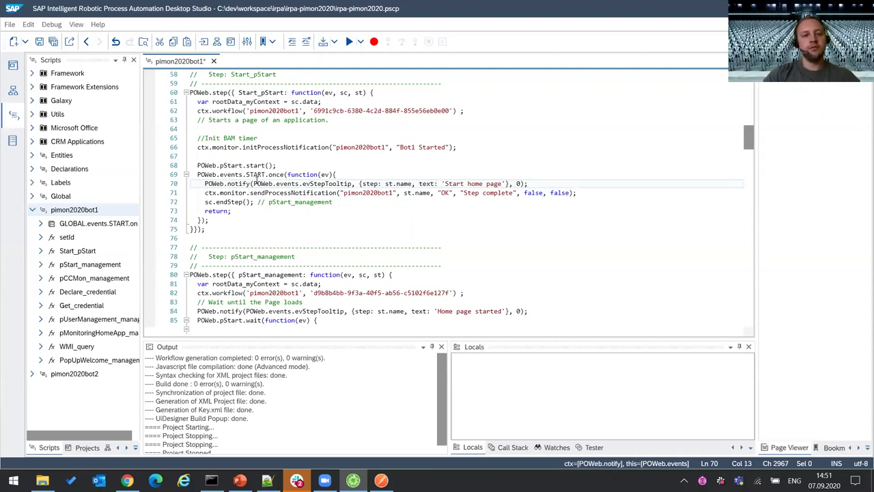
drag(253, 183, 352, 183)
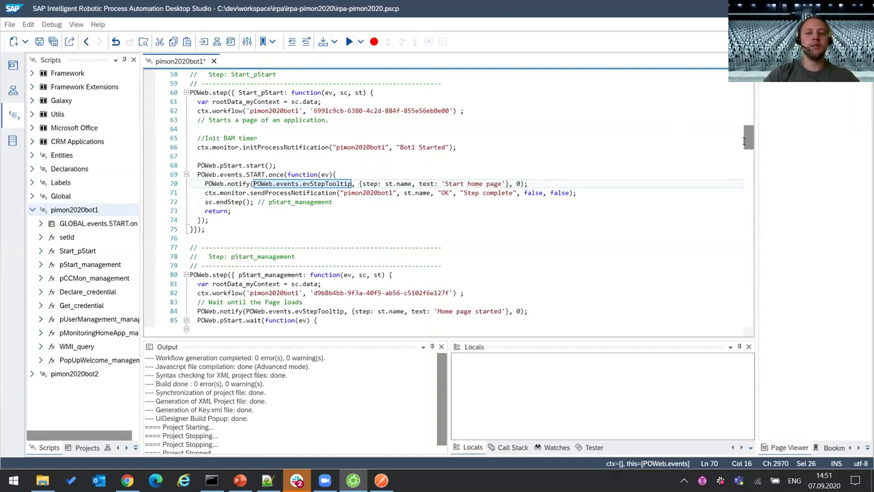
drag(747, 139, 747, 85)
click(380, 157)
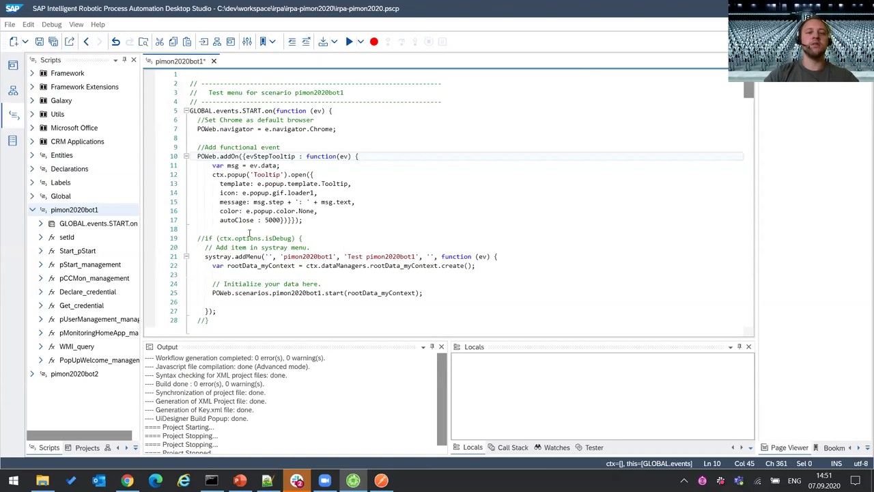
drag(332, 219, 191, 147)
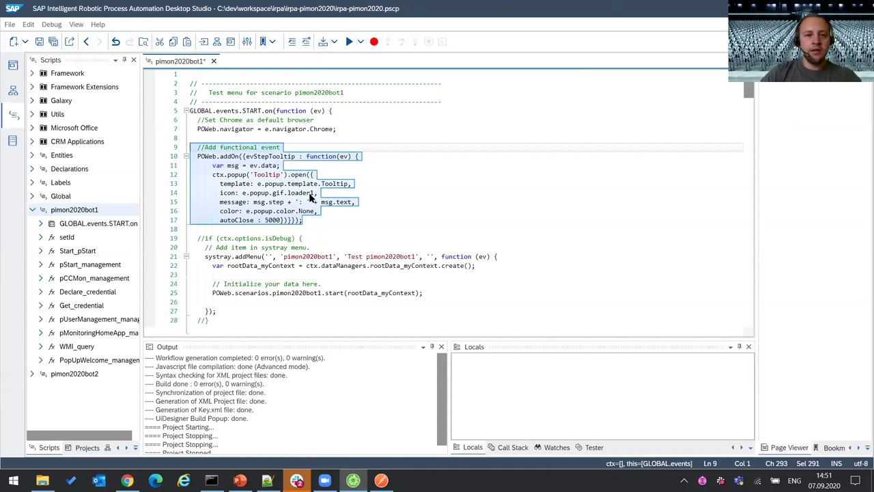
click(238, 156)
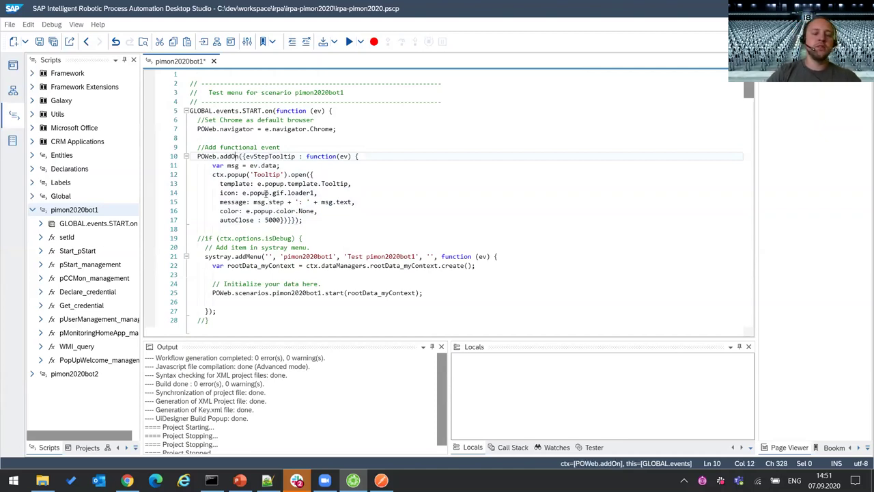
key(Right)
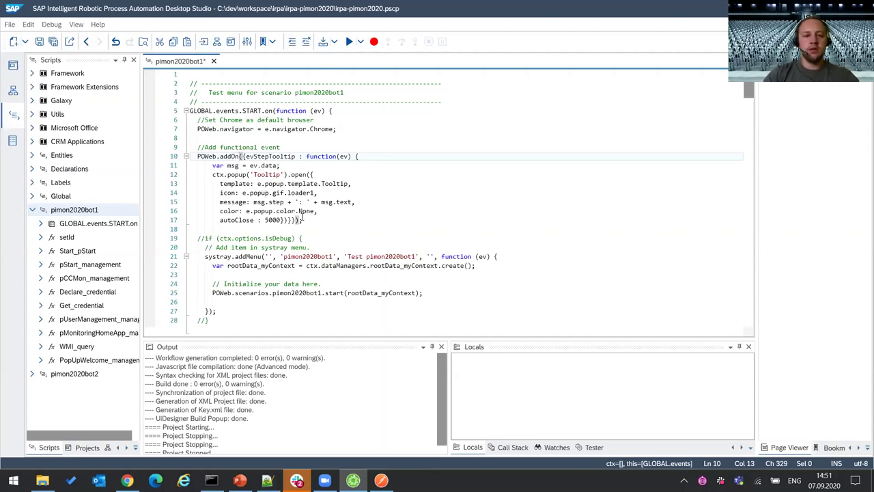
scroll(332, 191, down, 15)
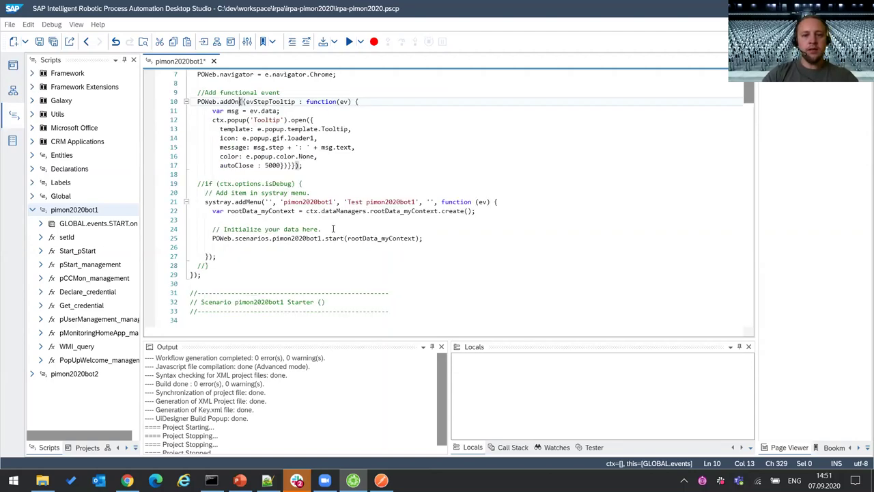
scroll(335, 234, down, 4)
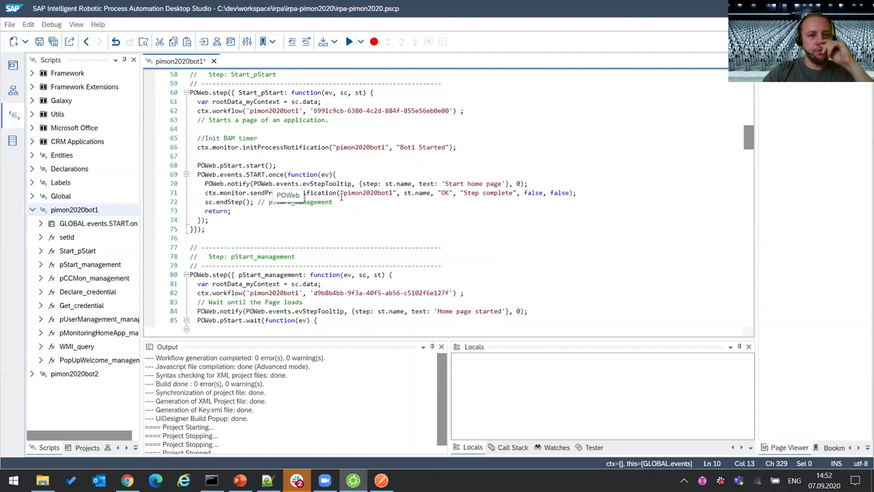
- Leave the sendProcessNotification call on line 71 for the iRPA Factory tab in Chrome
click(312, 193)
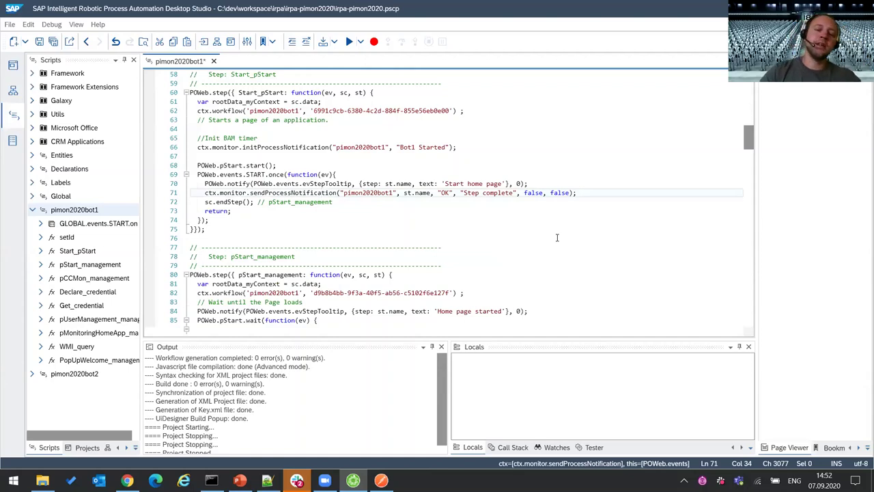
click(127, 480)
click(119, 12)
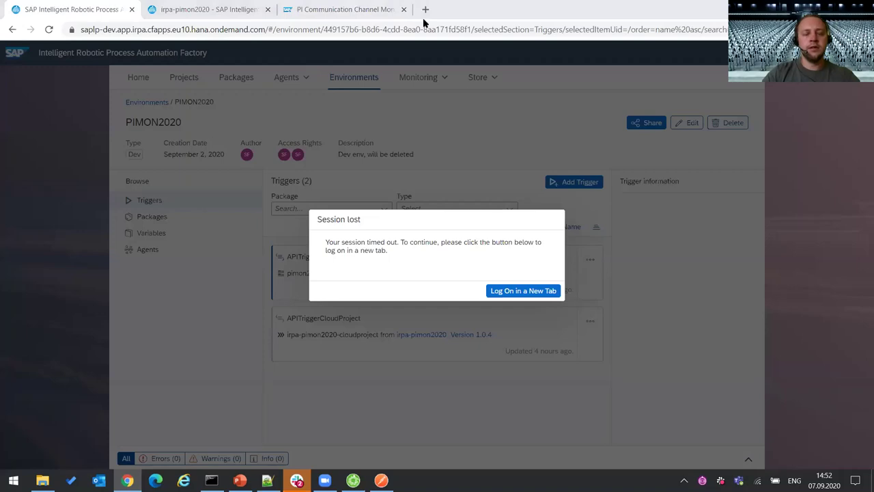
- Cycle through the browser tabs and window layouts, ending on the iRPA Factory tab
key(ctrl+3)
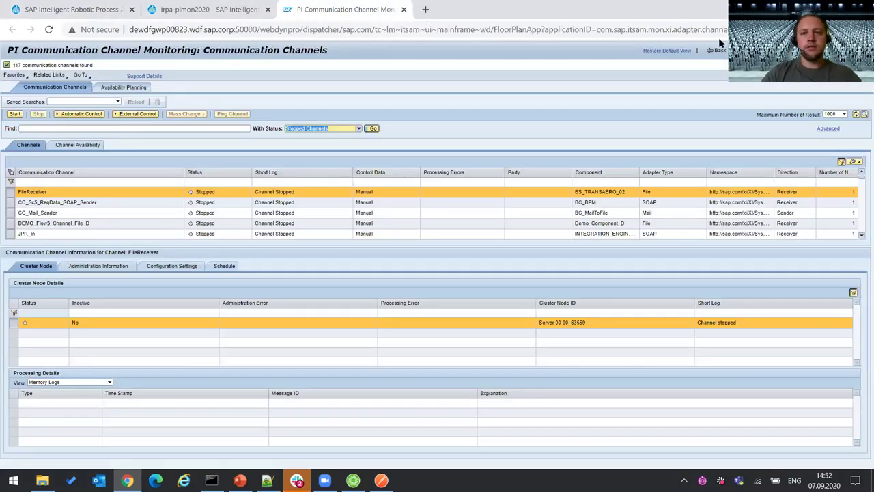
key(super+Down)
key(ctrl+2)
key(super+Left)
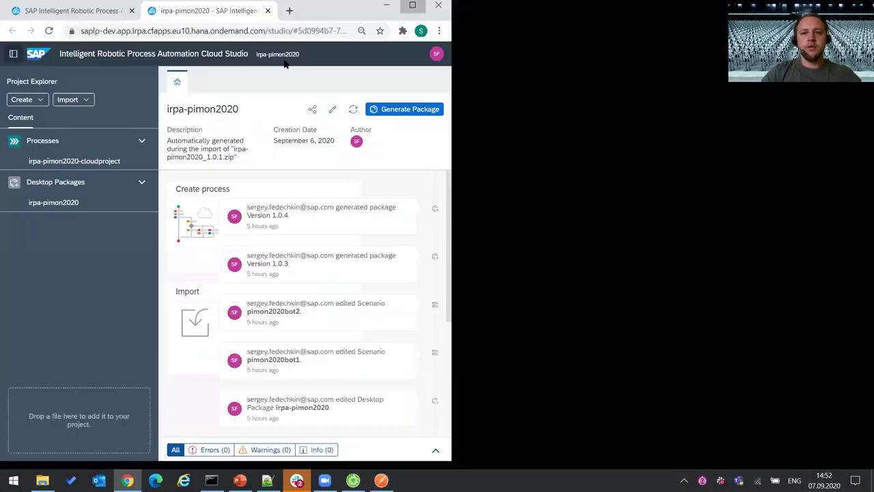
key(super+Up)
click(74, 8)
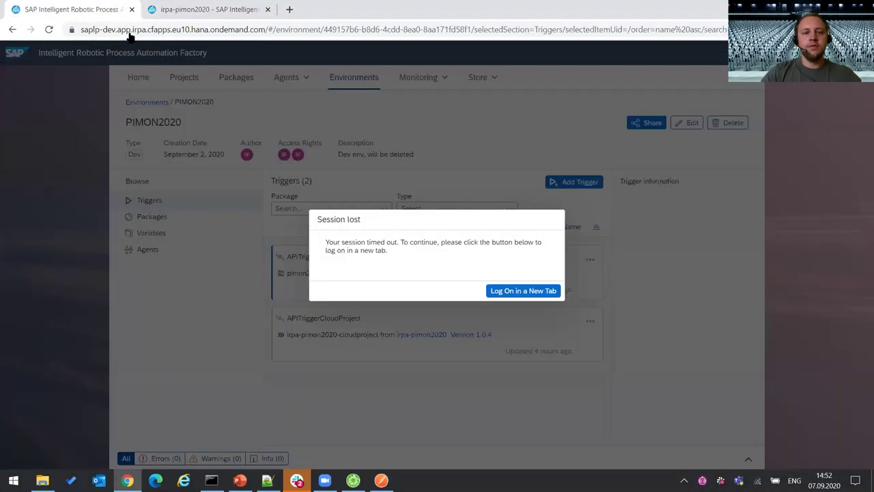
- Reload the iRPA Factory home page from the 'sap' address suggestion
click(248, 31)
text(sap)
key(Down)
key(Down)
key(Up)
key(Up)
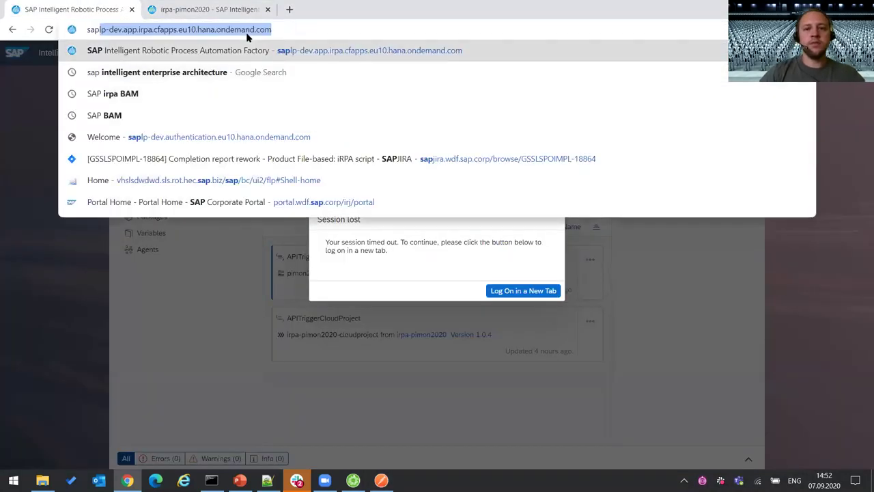
key(Return)
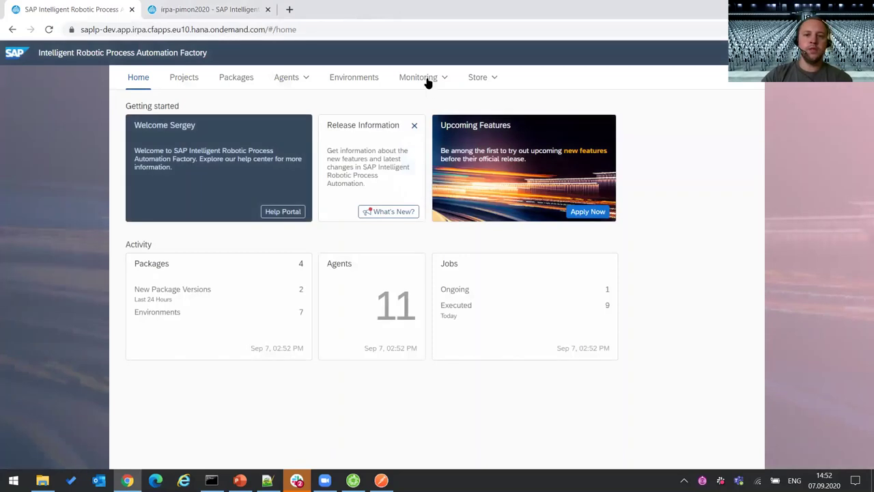
- Download the 54 Business Activity Data (BAM) records as a CSV to the desktop and select it
click(444, 79)
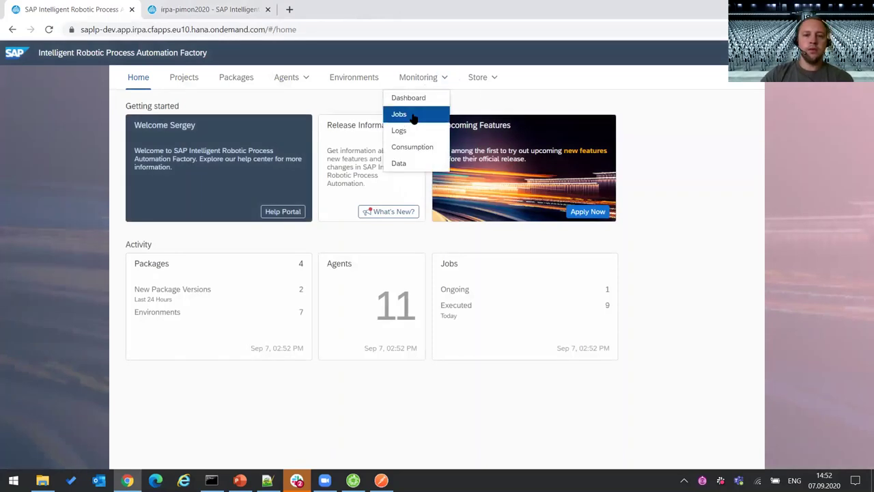
click(400, 164)
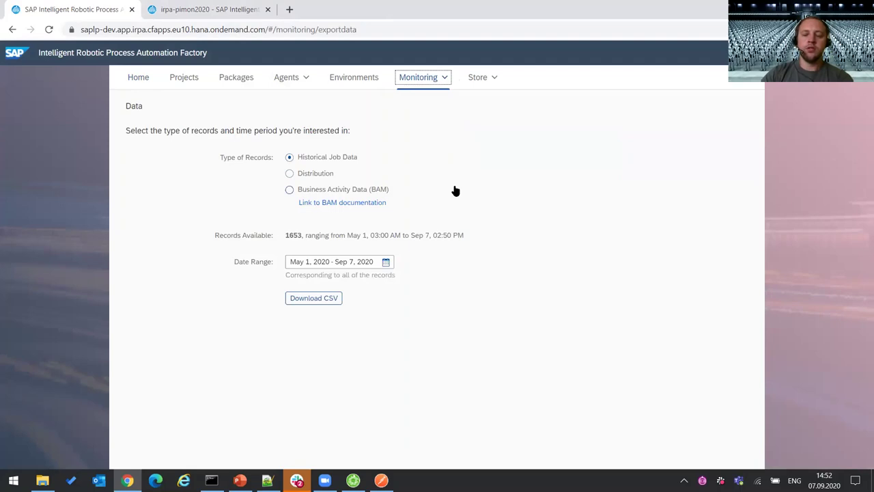
click(357, 191)
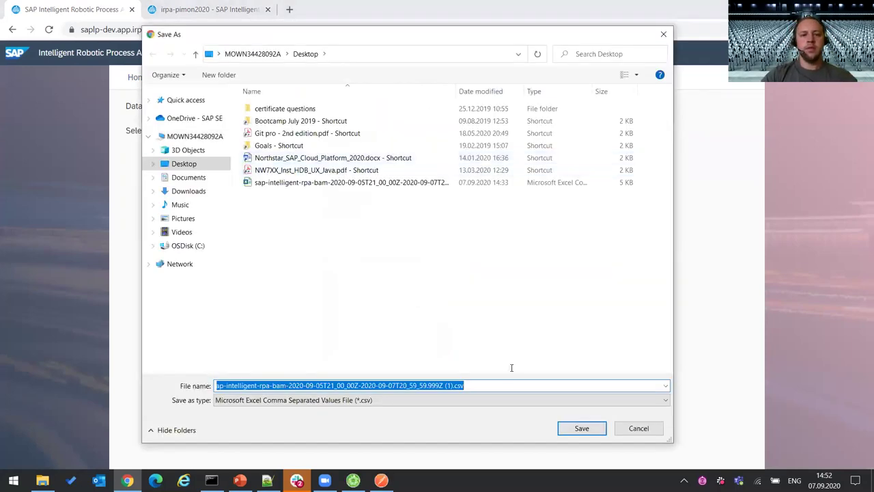
click(577, 428)
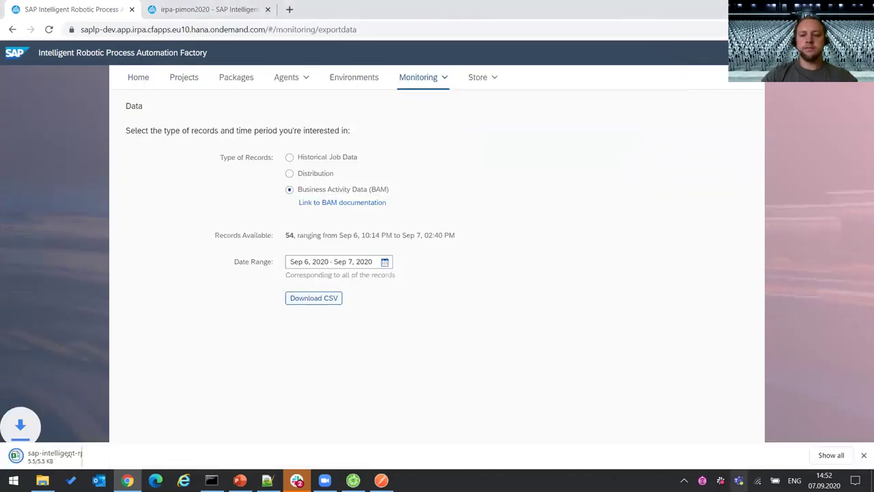
key(super+d)
click(118, 374)
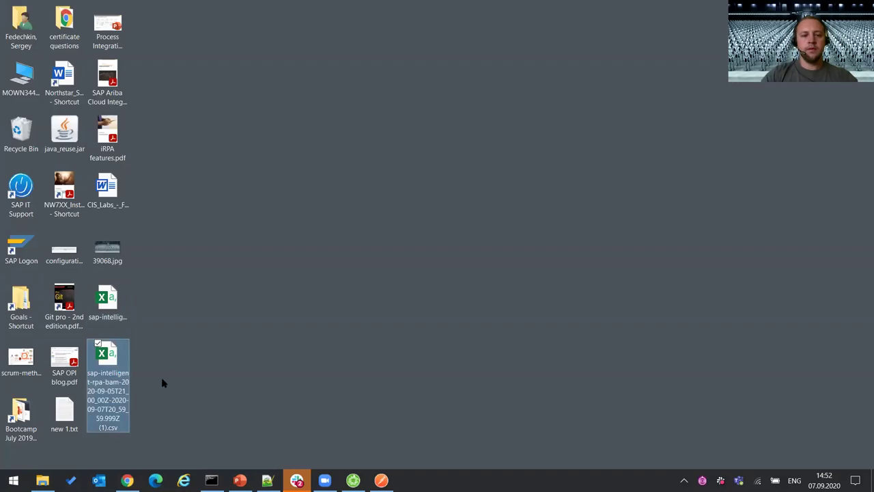
- Open the BAM CSV in Notepad++, inspect the Start_pStart row on line 10, then return to Desktop Studio
key(shift+F10)
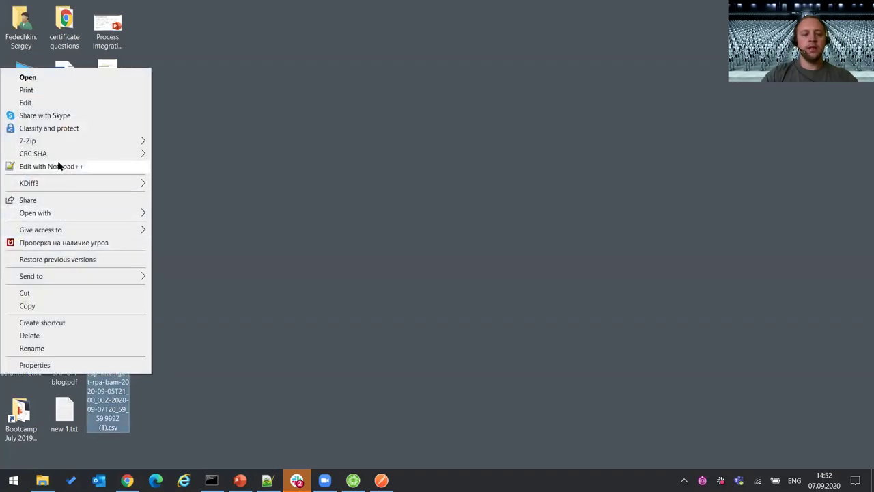
click(59, 166)
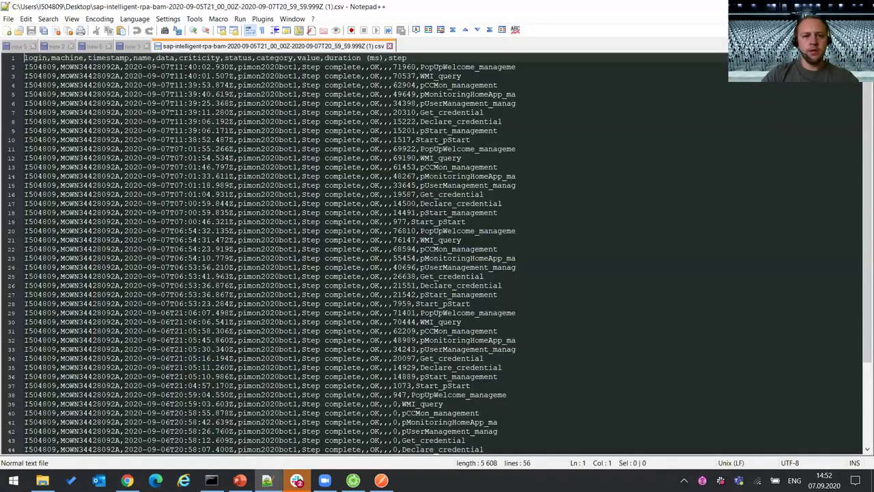
click(11, 141)
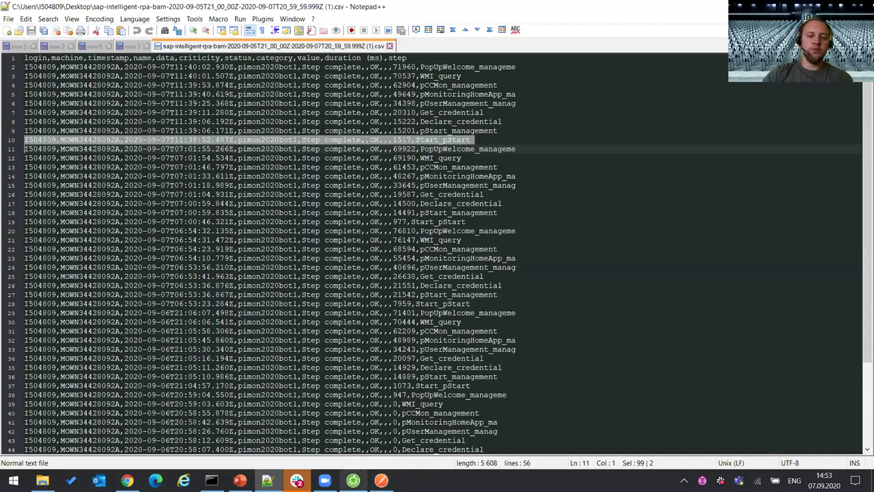
click(297, 481)
click(603, 193)
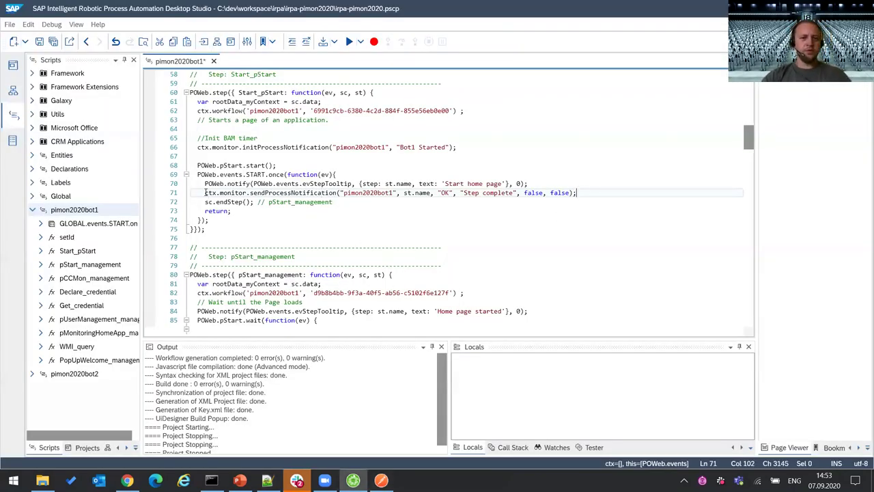
- Review initProcessNotification on line 66 and the st.name sendProcessNotification on line 71
drag(205, 193, 410, 192)
click(459, 146)
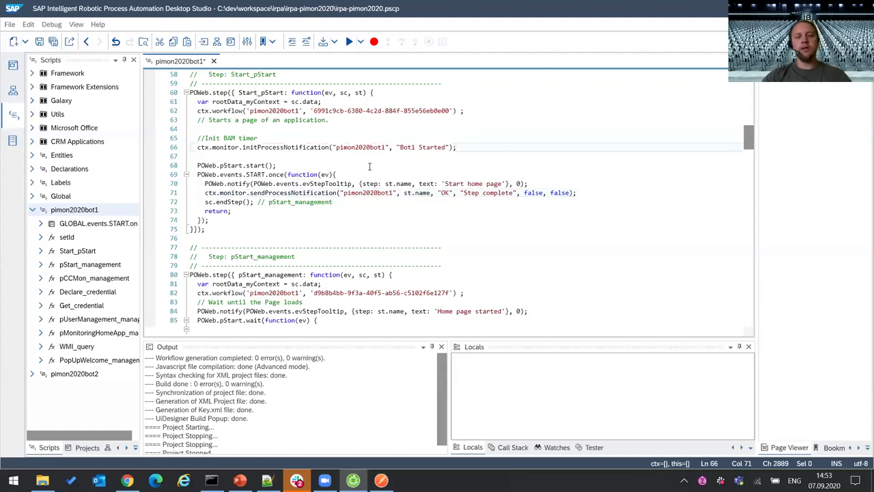
click(293, 147)
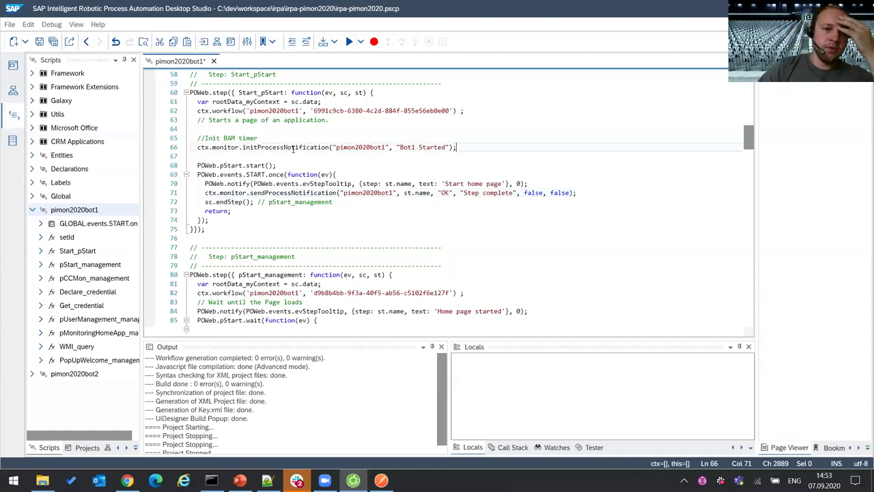
click(504, 147)
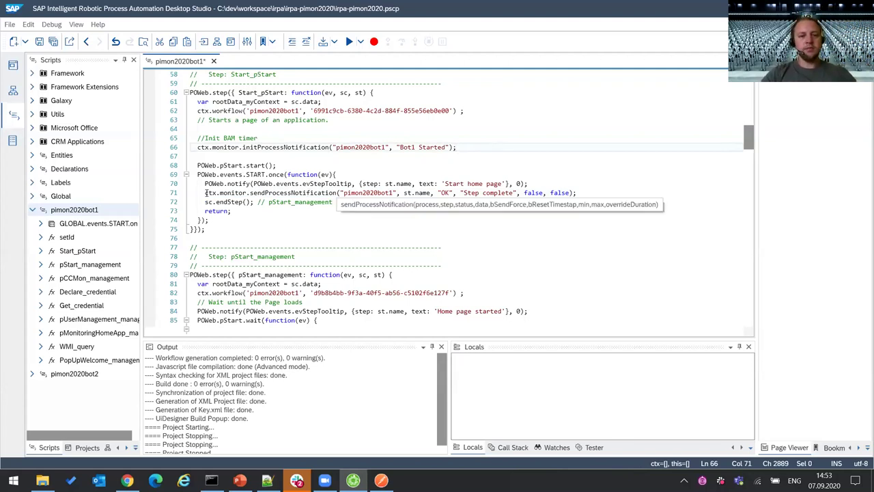
click(321, 193)
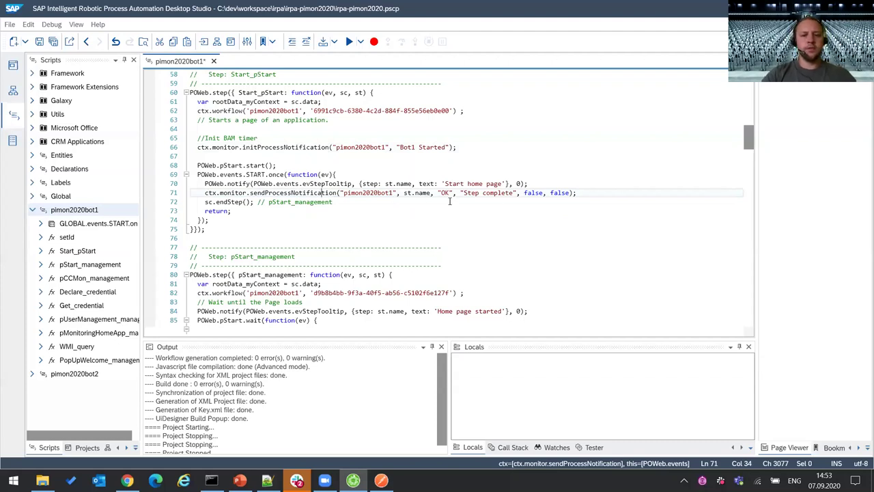
click(424, 198)
drag(413, 192, 429, 197)
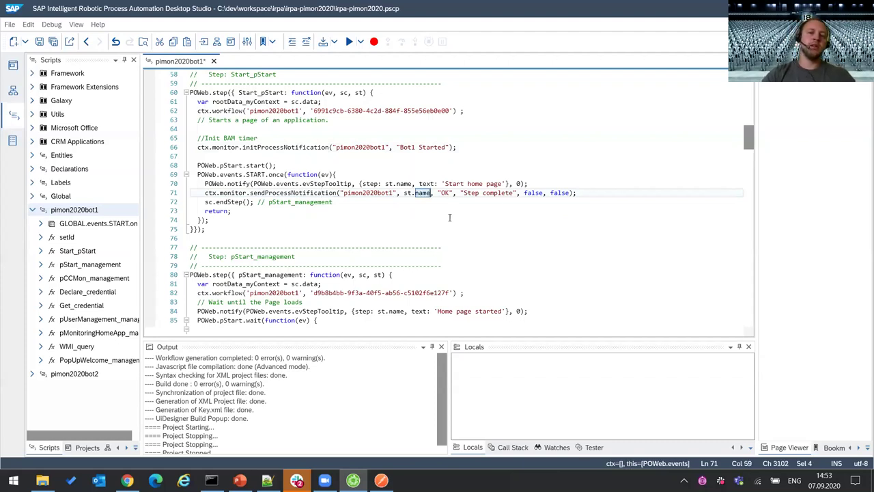
key(Right)
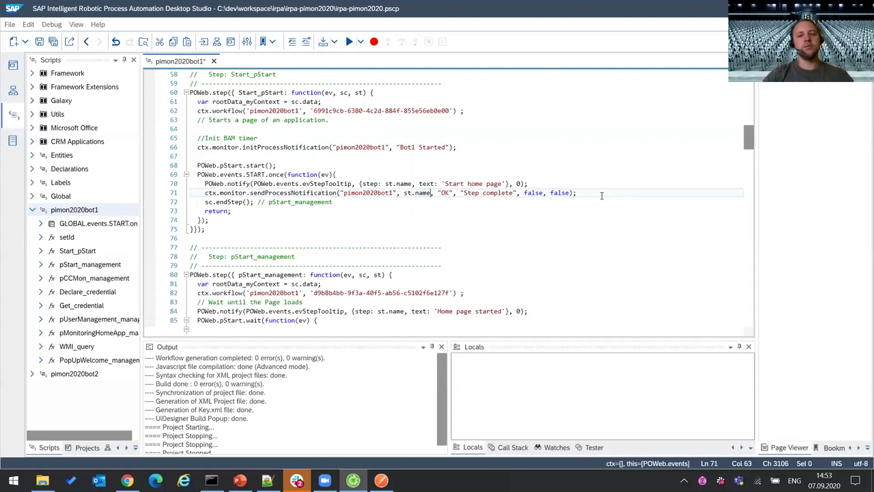
click(607, 196)
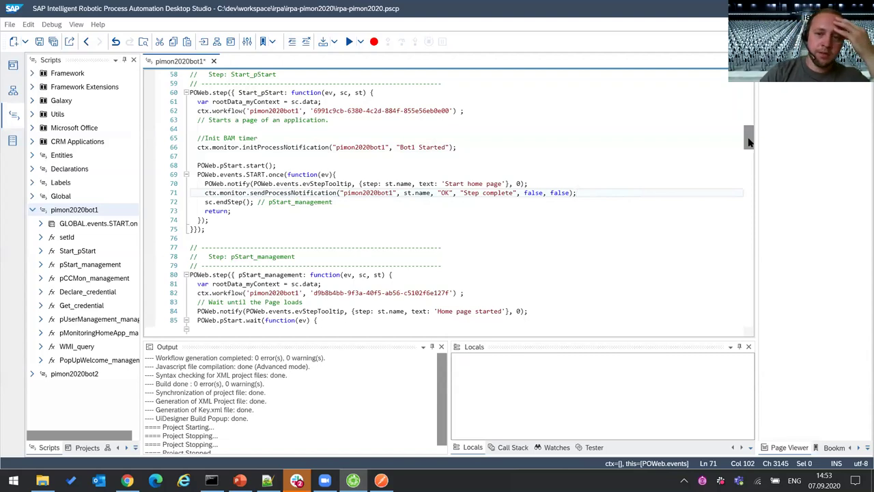
- Check the step-complete notifications on lines 93, 103 and 128, then go back to the Factory
scroll(749, 142, down, 8)
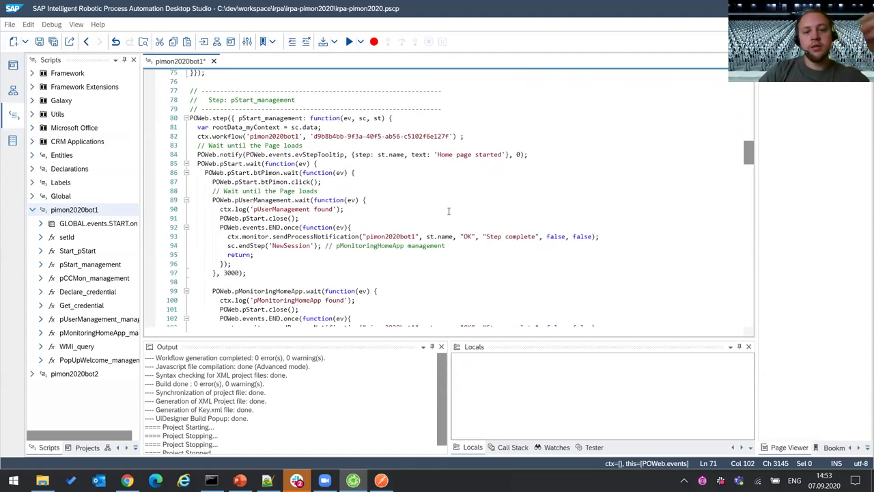
click(619, 183)
scroll(615, 205, down, 2)
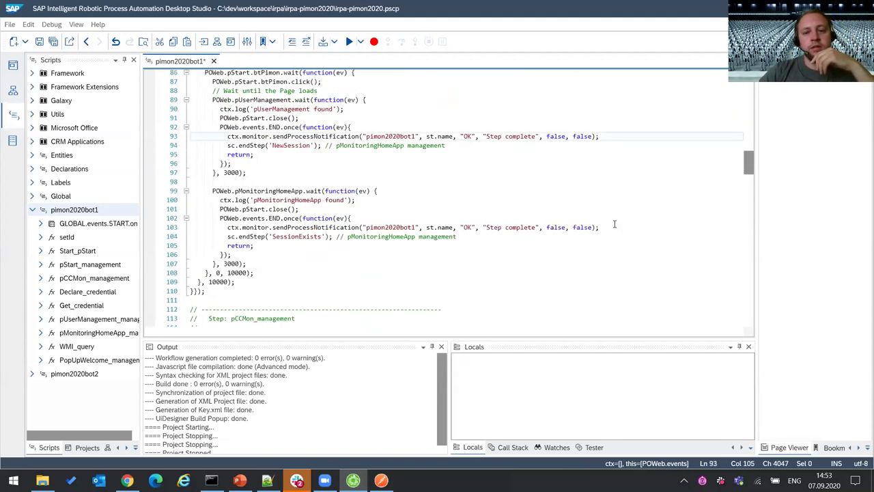
click(614, 226)
scroll(576, 229, down, 1)
scroll(576, 229, down, 8)
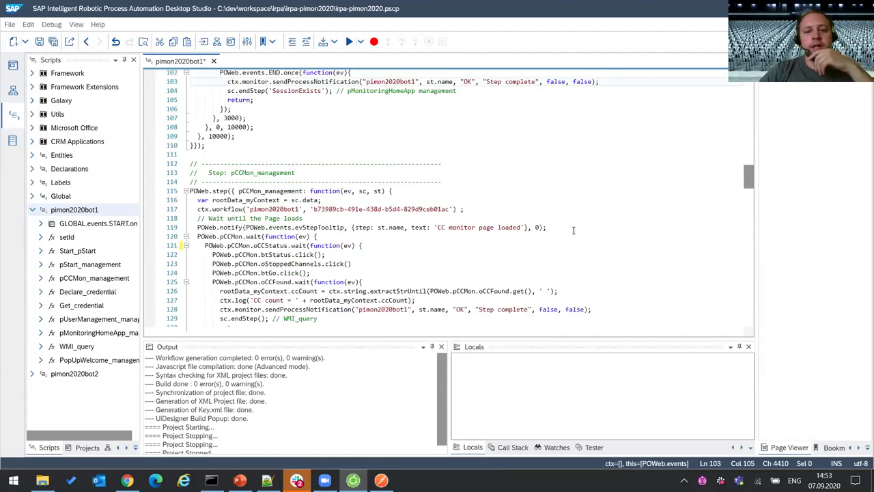
click(608, 223)
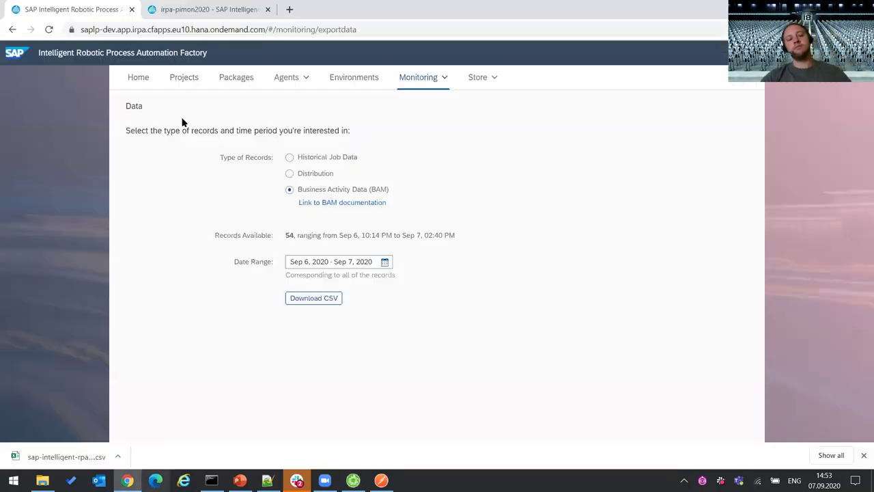
click(127, 480)
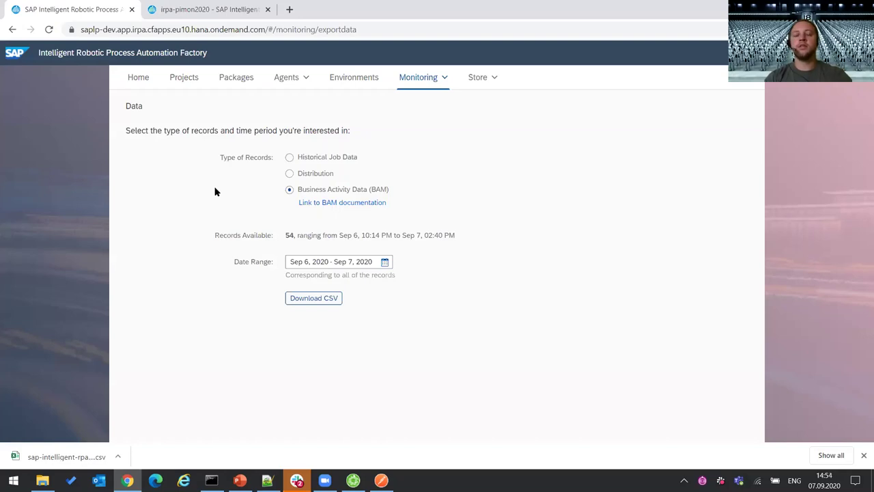
- Glance at the BAM CSV in Notepad++, then return to the bot script in Desktop Studio
click(353, 480)
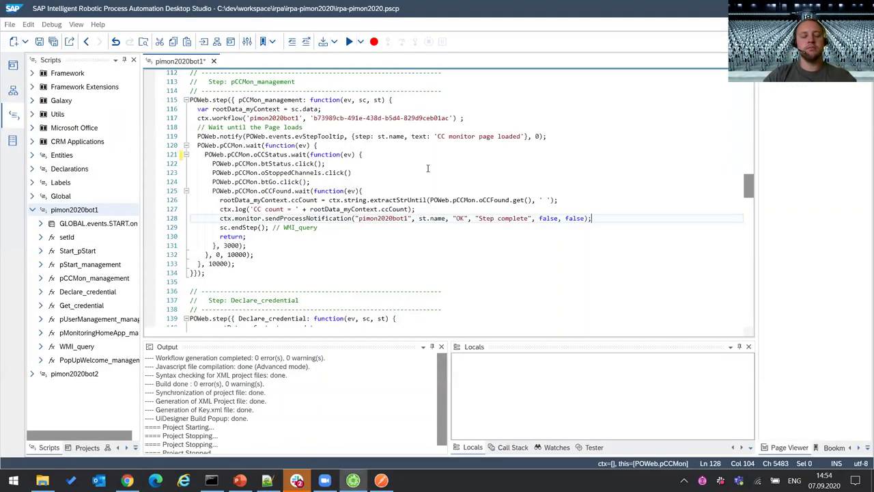
click(354, 480)
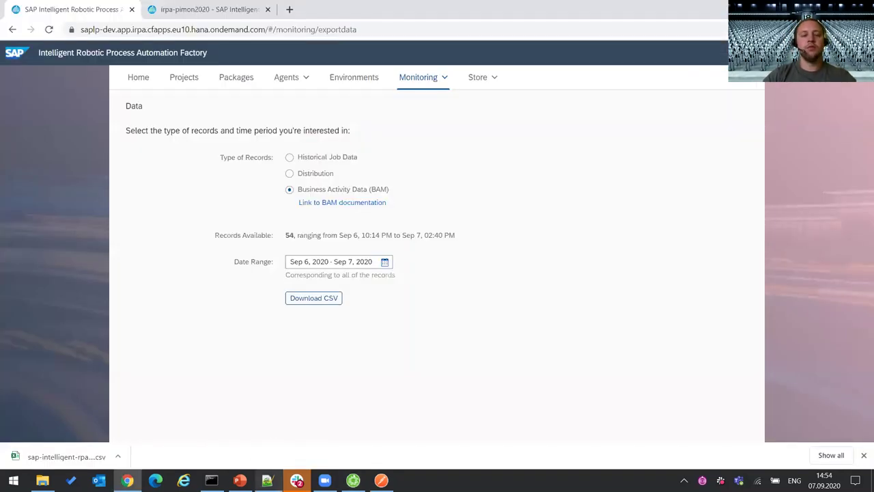
key(alt+Tab)
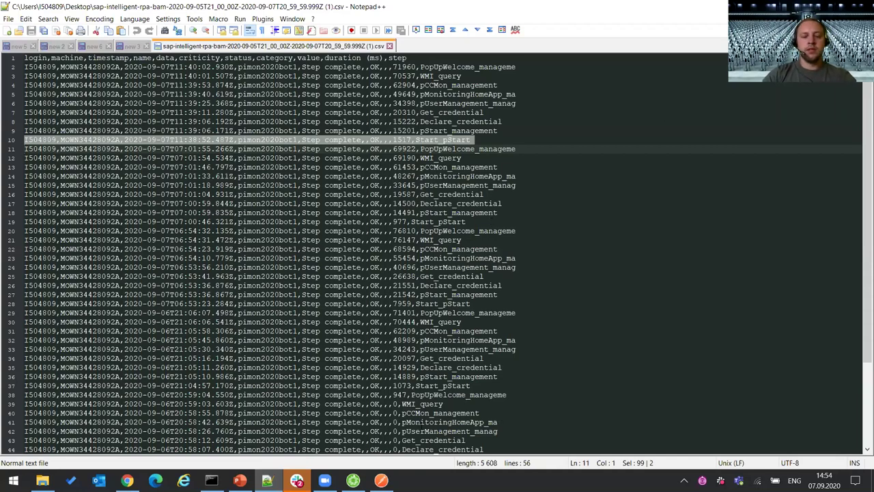
click(353, 480)
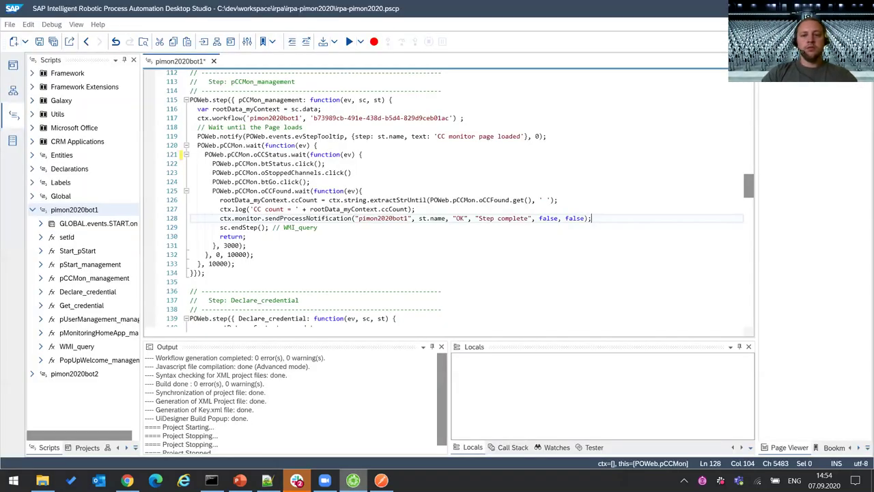
- Review the CC count extraction, its log, and the sendProcessNotification on lines 126–128
click(575, 202)
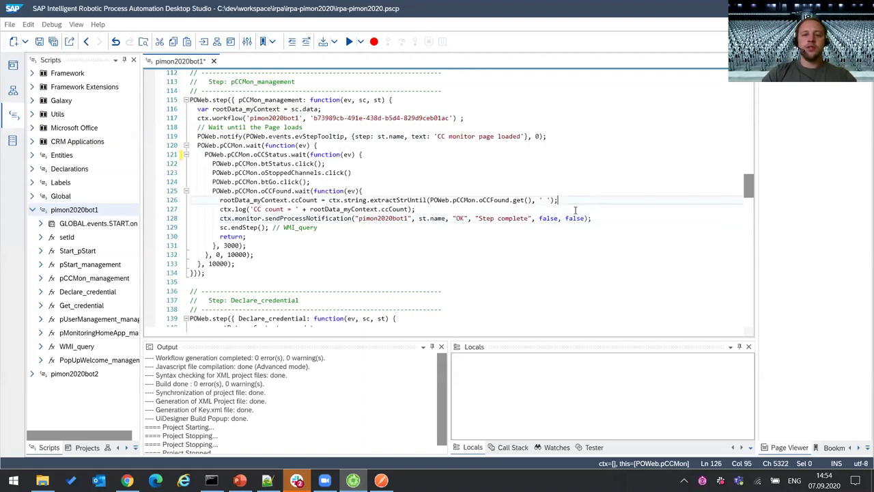
click(601, 207)
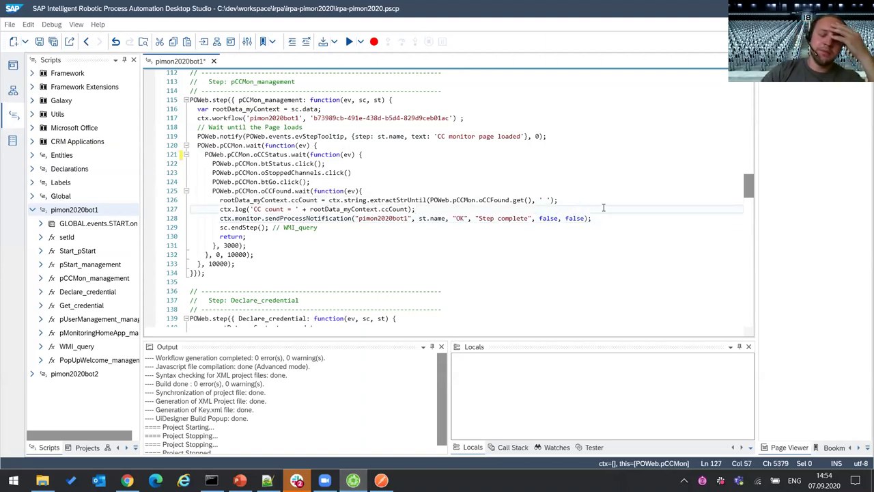
click(309, 219)
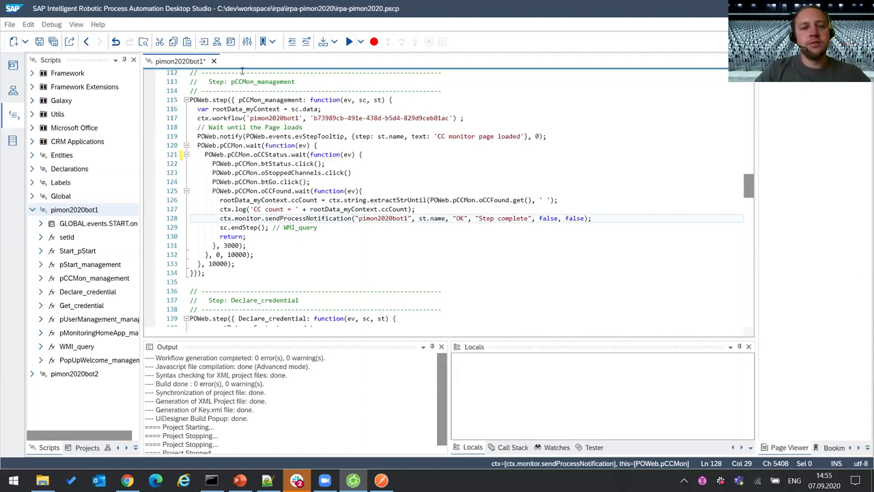
- Close pimon2020bot1 without saving, reopen it from the Scripts tree, and bring up the File menu
click(209, 62)
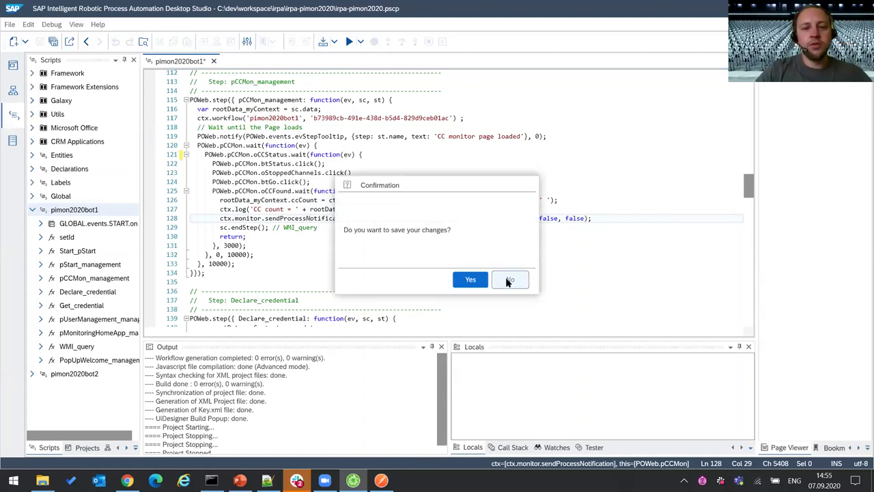
click(507, 280)
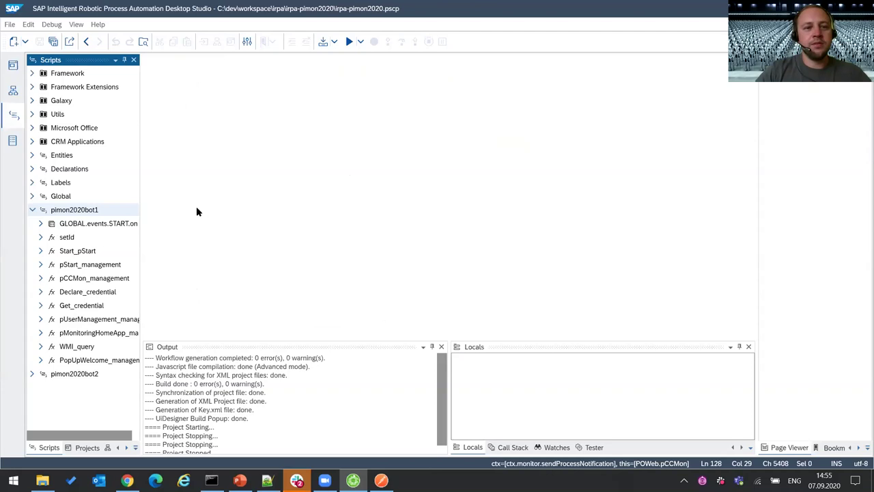
double_click(87, 209)
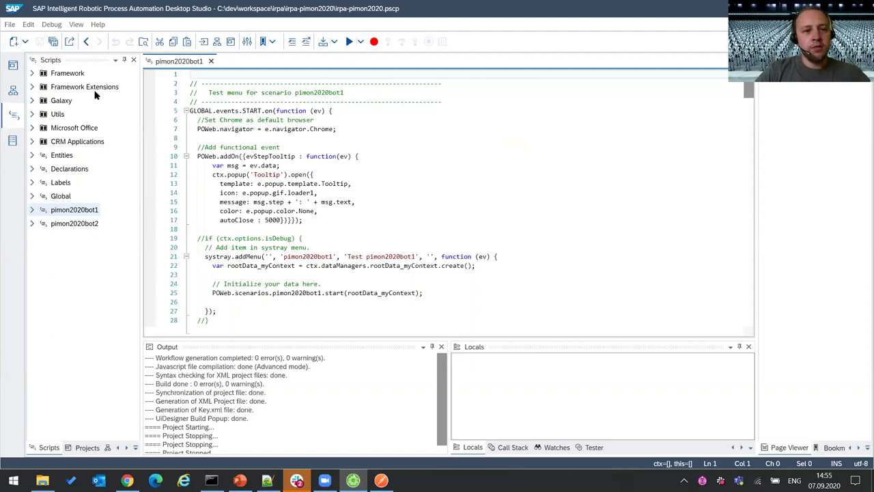
click(7, 26)
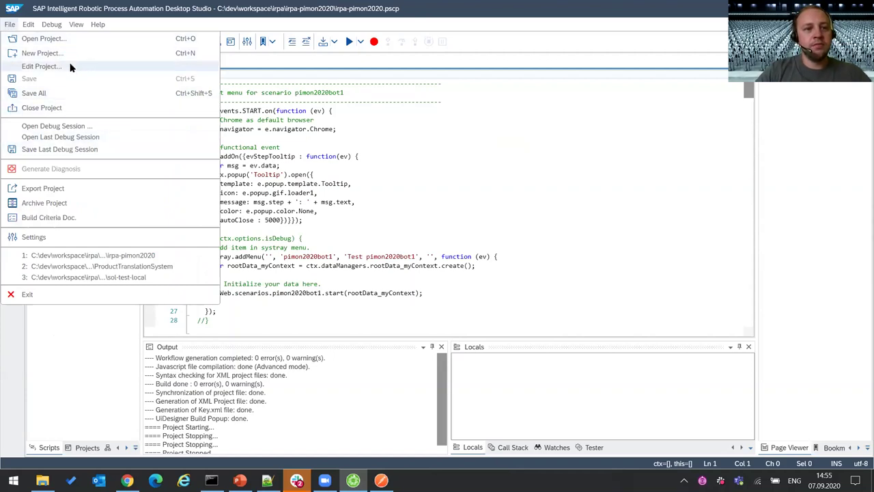
- Review the project's included libraries in Edit Project, then cancel without changes
click(41, 66)
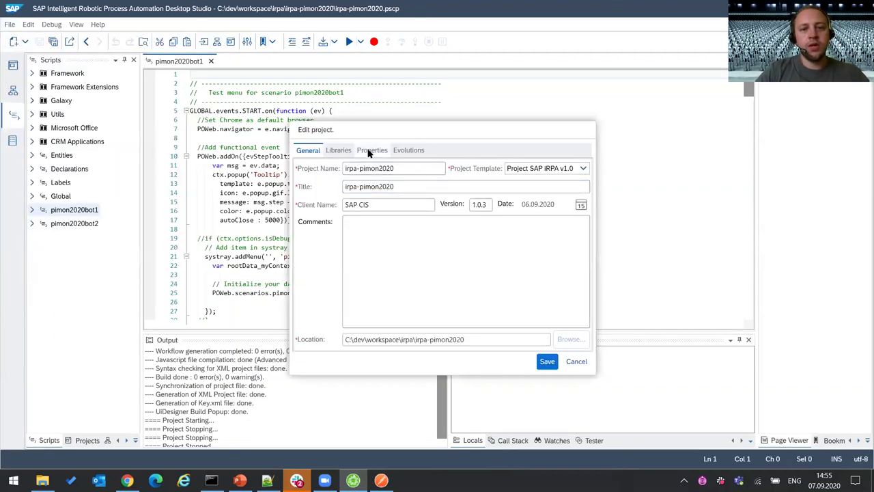
click(340, 151)
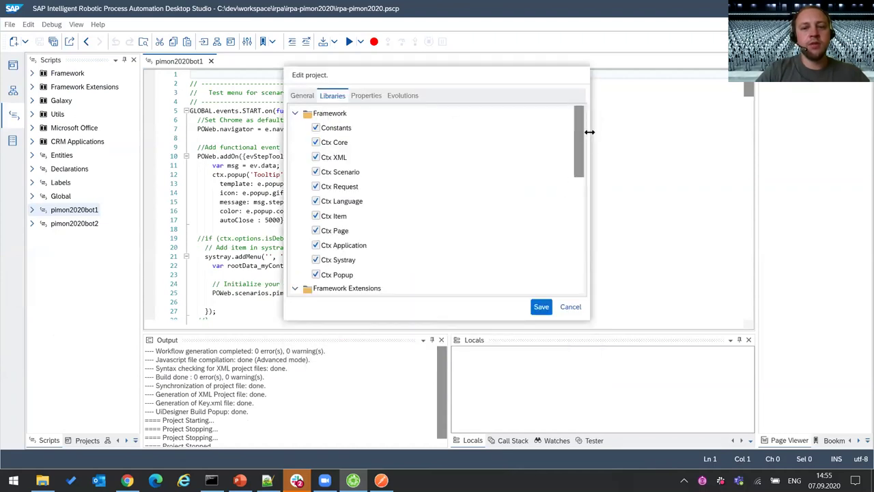
drag(576, 135, 515, 127)
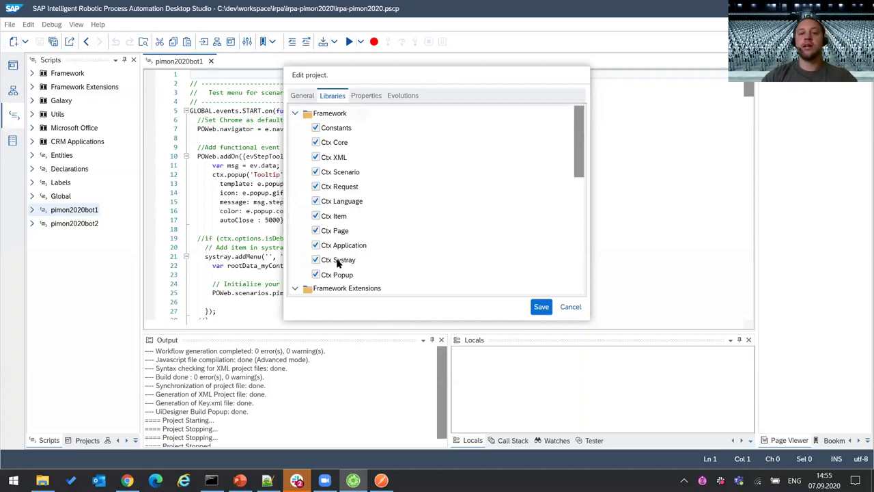
click(577, 311)
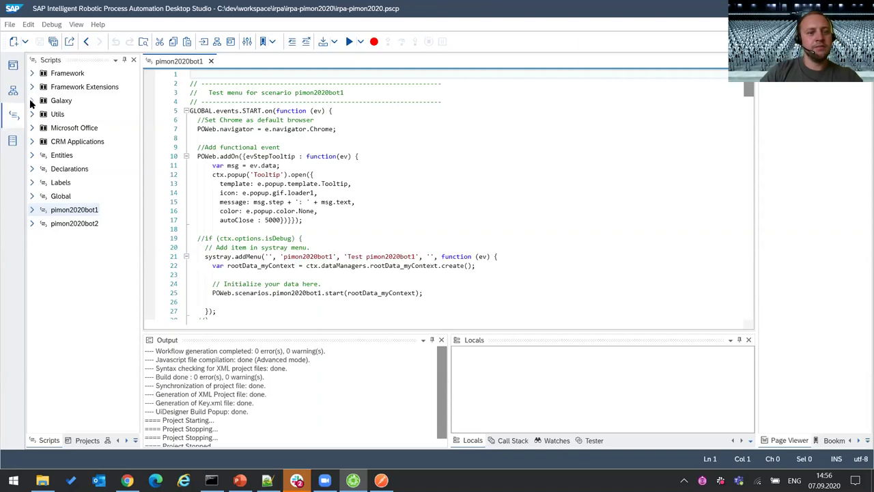
- Expand the Galaxy library and open its Ctx Monitoring script
click(31, 101)
click(85, 115)
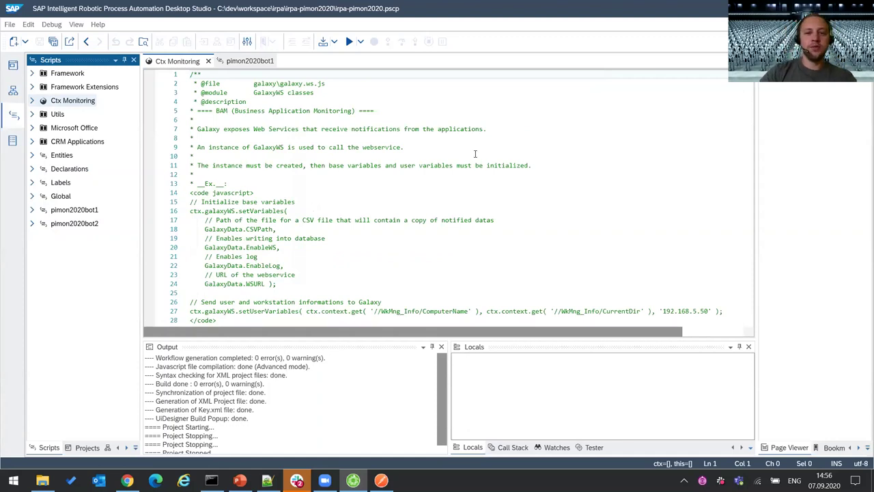
- Find parseLocalCache in Ctx Monitoring and scroll to its blank-line removal loop at line 334
click(526, 130)
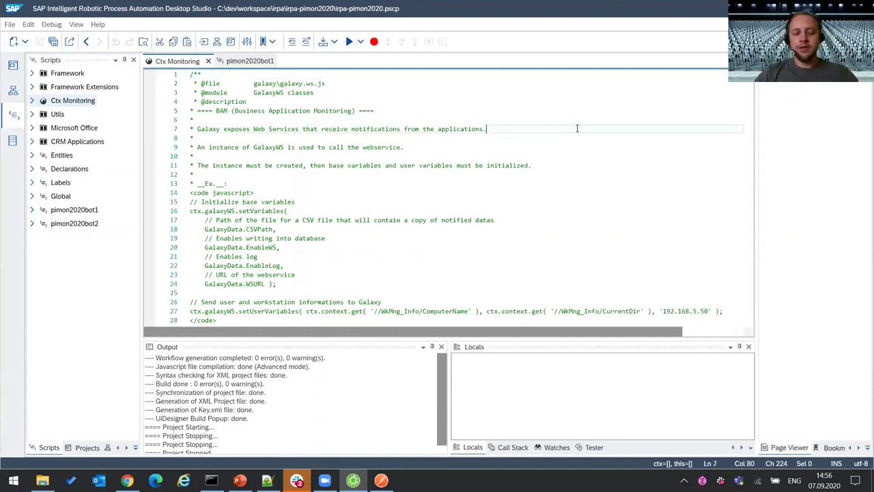
key(ctrl+f)
key(shift+Right)
key(shift+Right)
key(shift+Right)
key(shift+Right)
key(shift+Right)
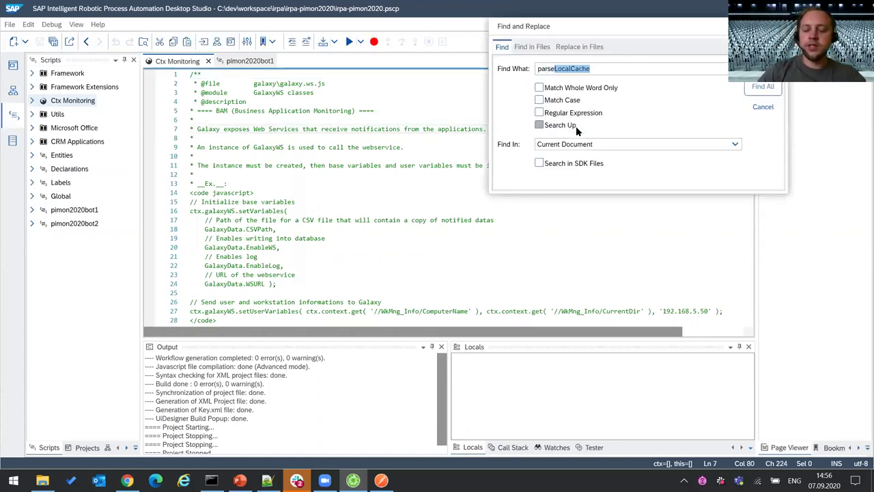
key(Return)
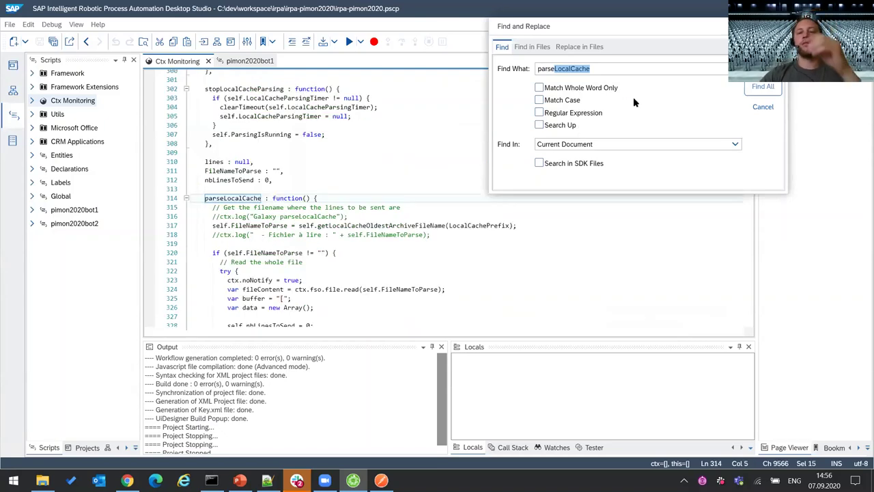
drag(635, 30, 675, 127)
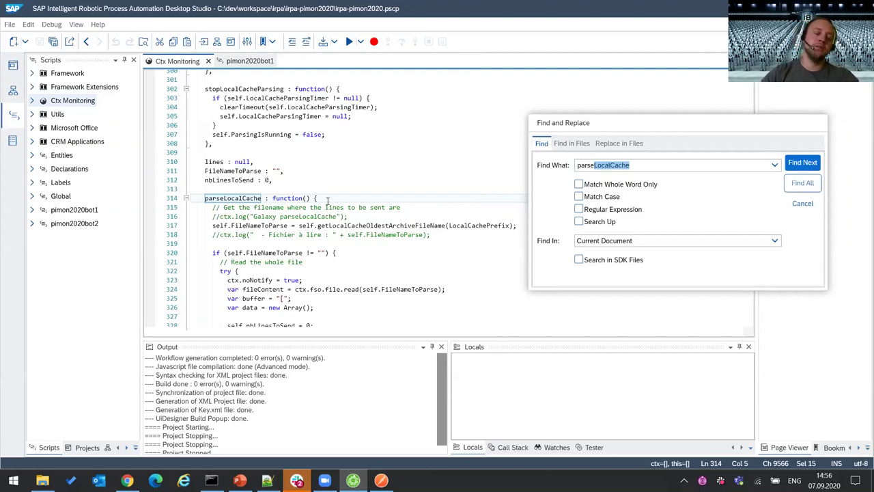
scroll(361, 198, down, 1)
scroll(361, 200, down, 4)
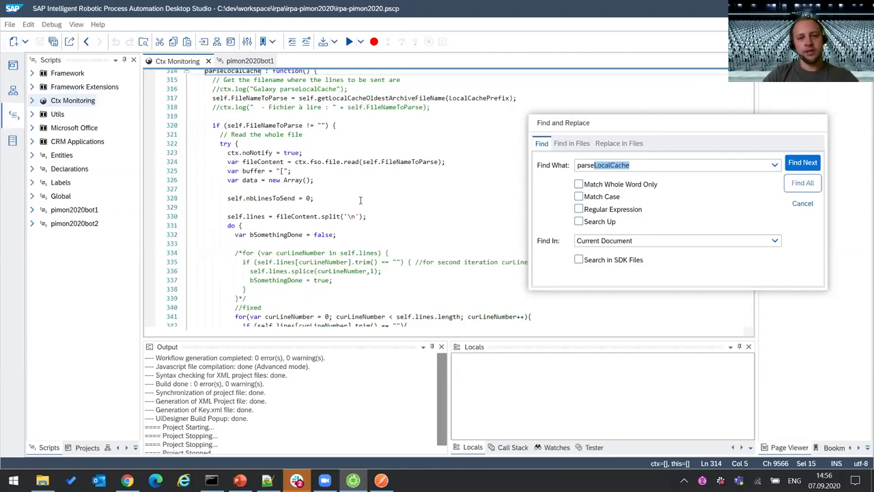
scroll(361, 200, down, 3)
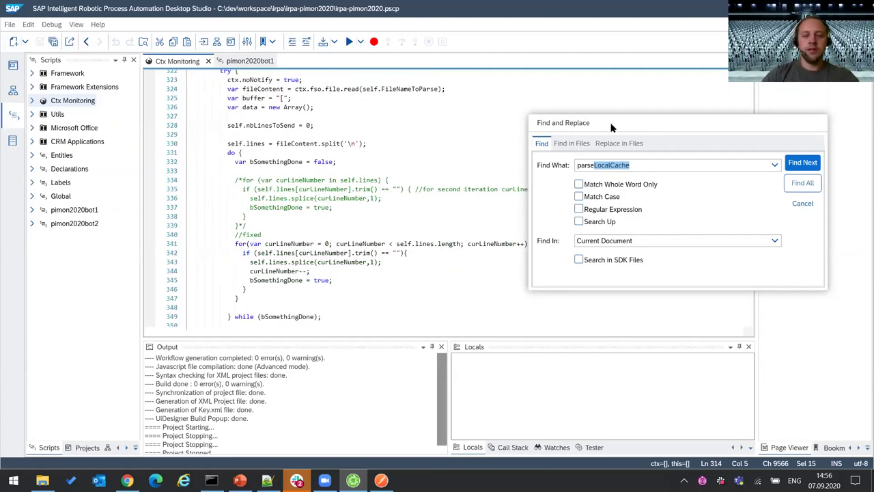
drag(614, 123, 696, 169)
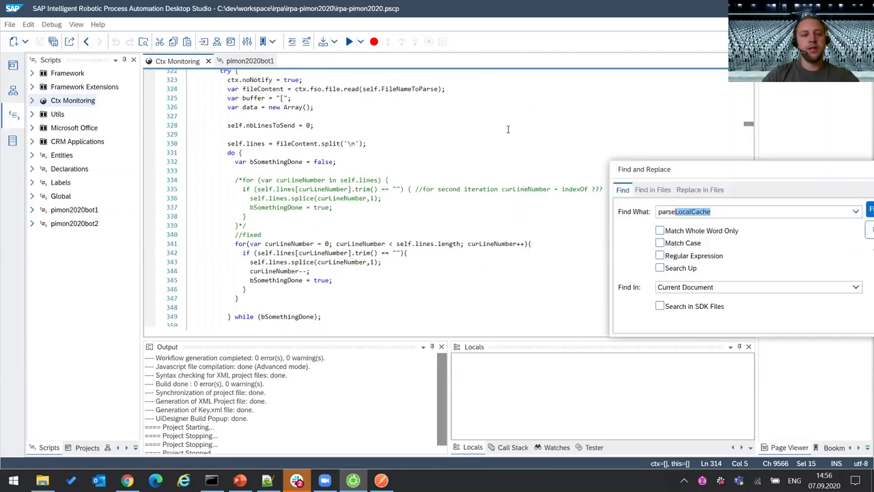
click(440, 180)
drag(242, 181, 381, 181)
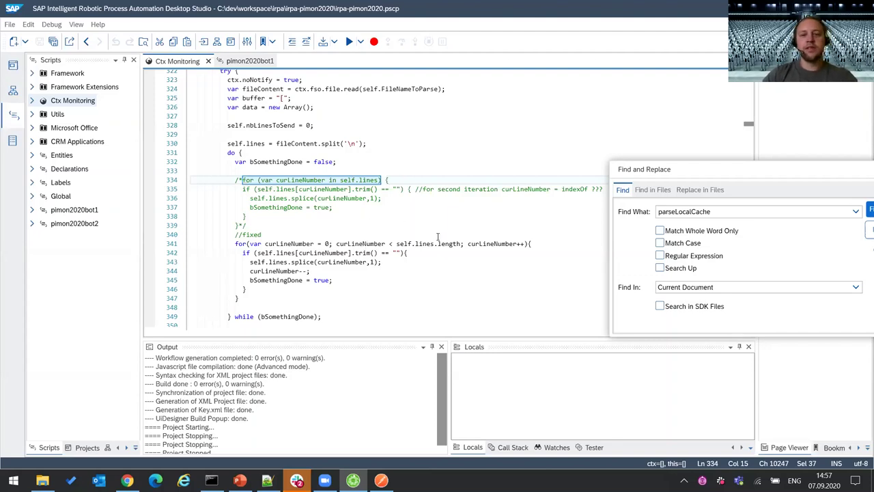
double_click(294, 180)
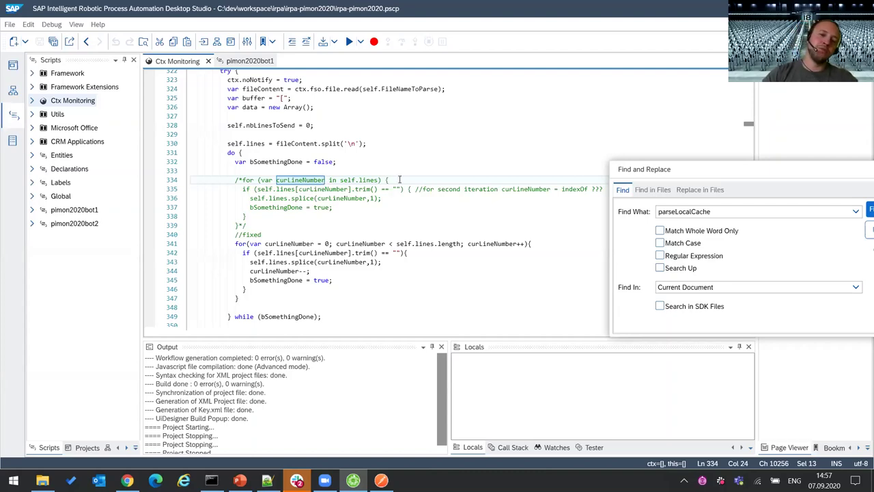
scroll(381, 243, down, 16)
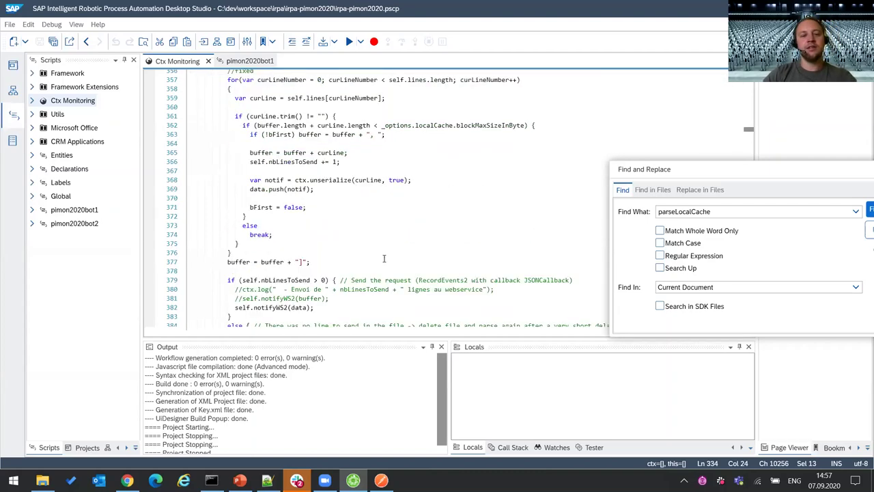
scroll(386, 263, down, 3)
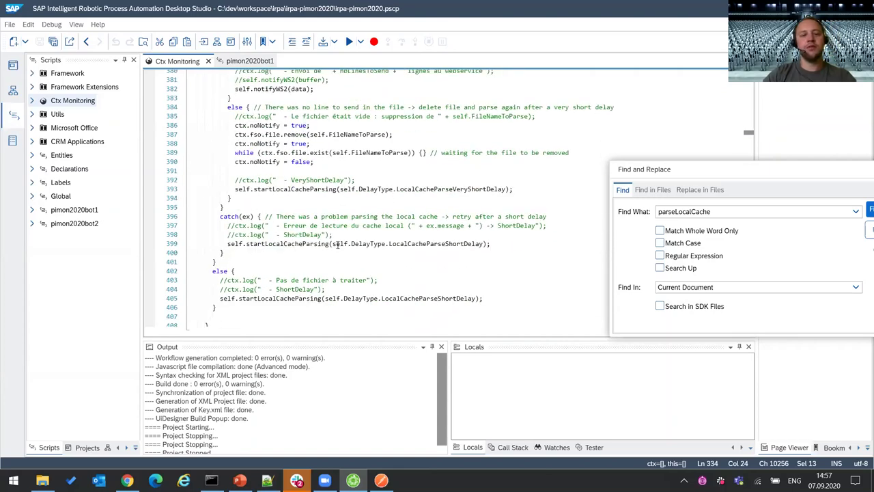
click(306, 244)
click(245, 217)
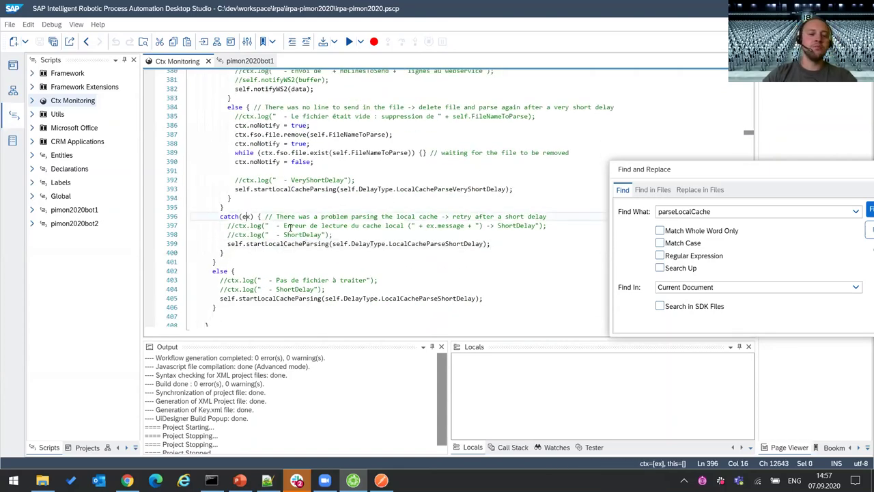
click(386, 236)
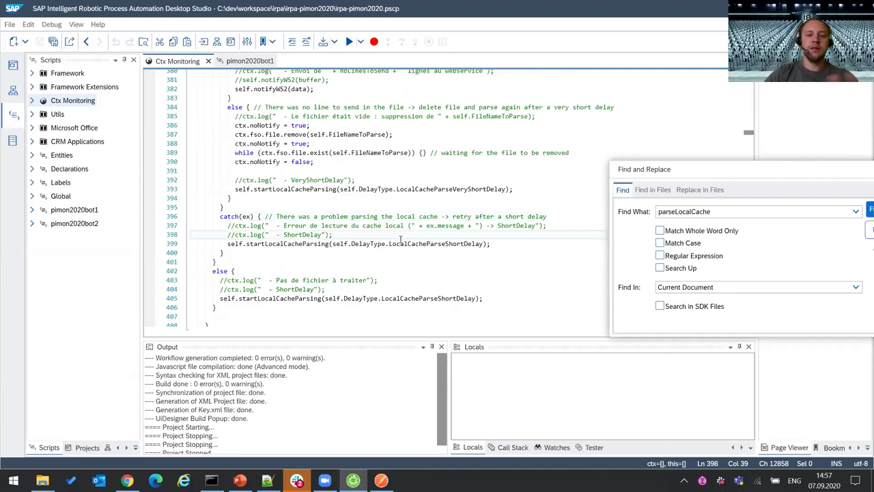
click(269, 245)
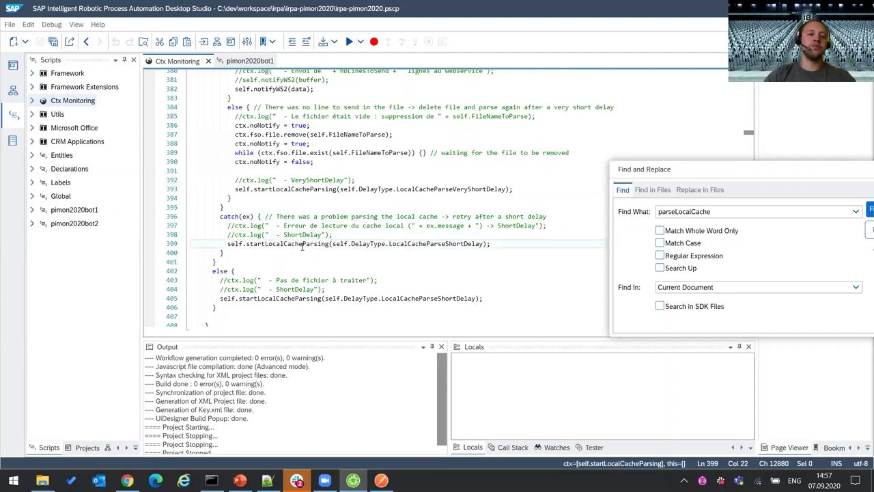
scroll(401, 251, up, 12)
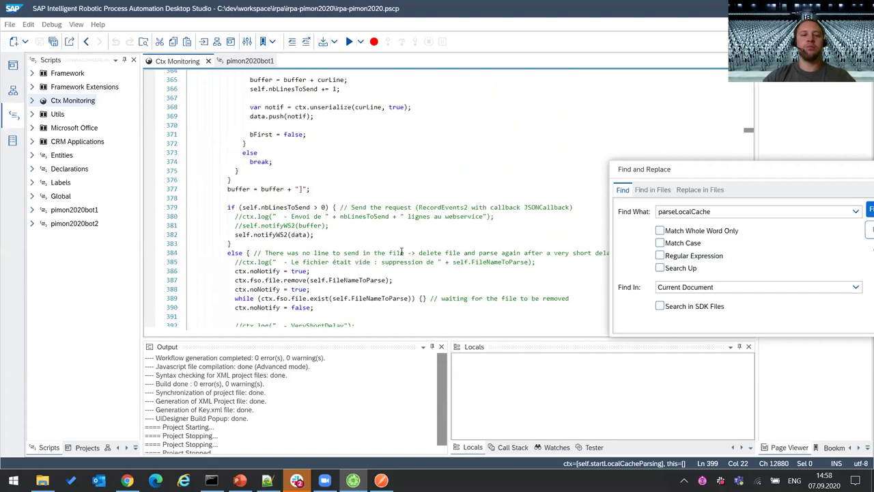
scroll(402, 252, up, 8)
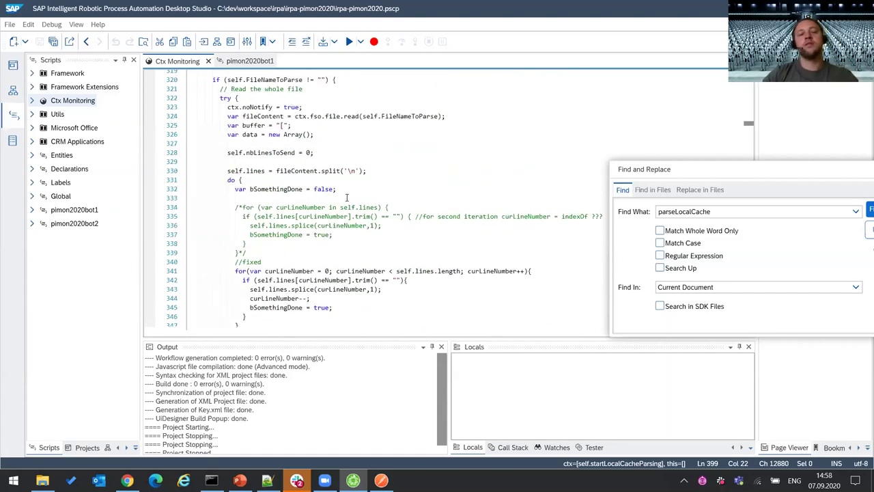
scroll(348, 200, up, 2)
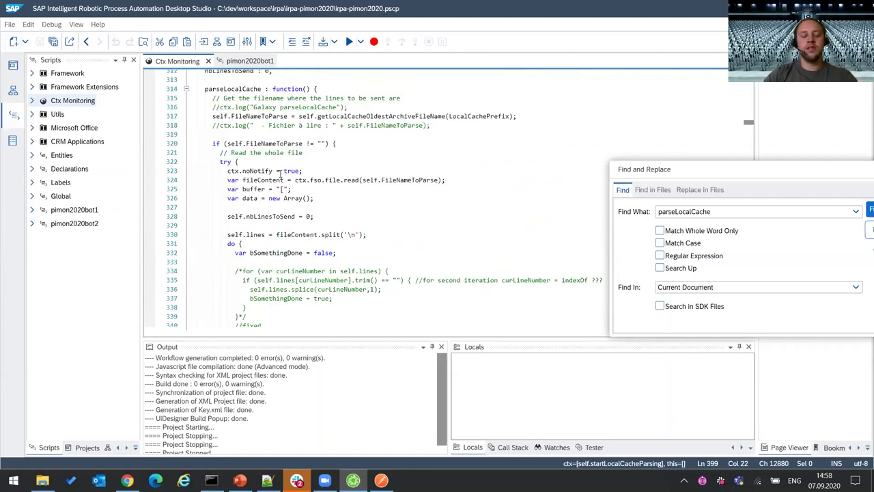
scroll(261, 179, down, 3)
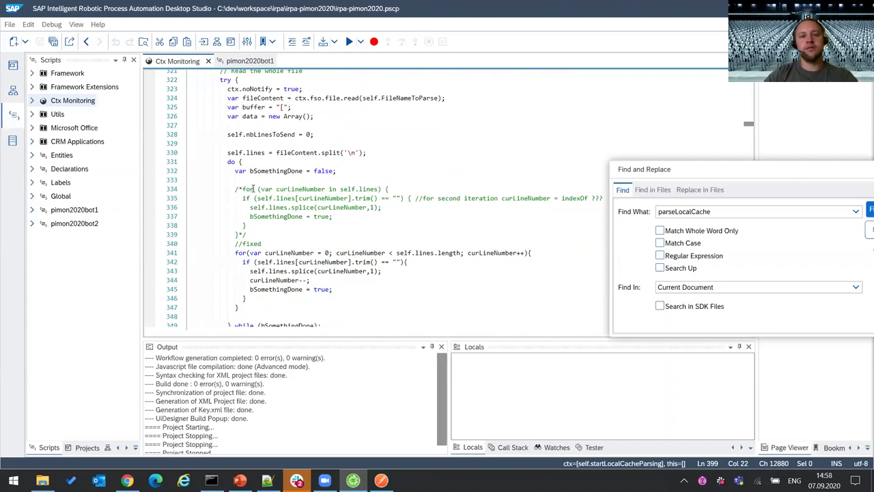
scroll(272, 257, down, 2)
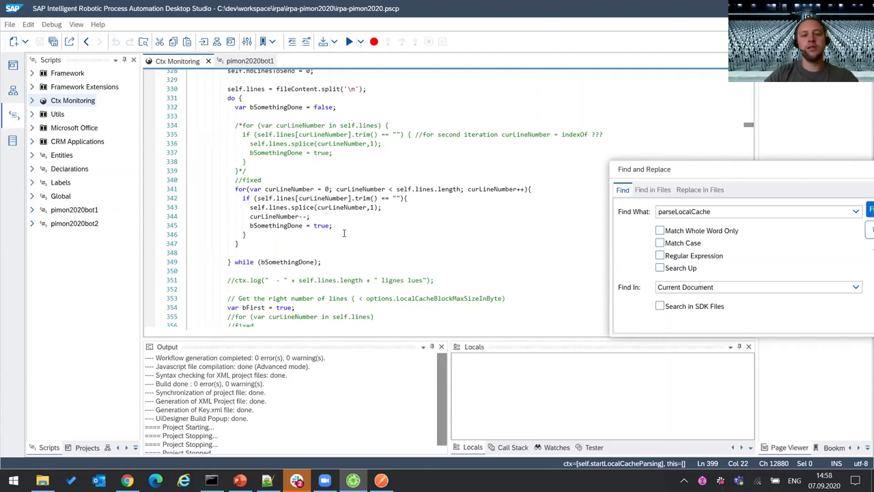
click(303, 207)
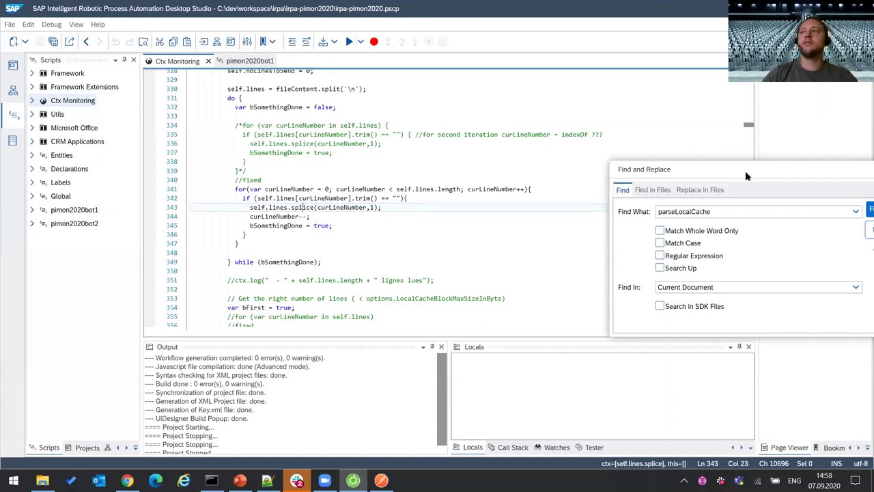
drag(745, 171, 670, 168)
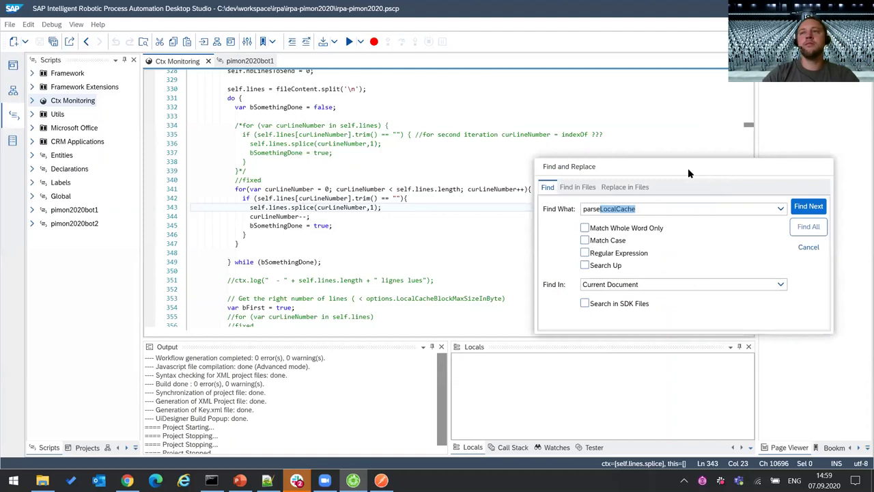
- Cancel the Find and Replace dialog, uncovering parseLocalCache's fixed blank-line loop
click(810, 248)
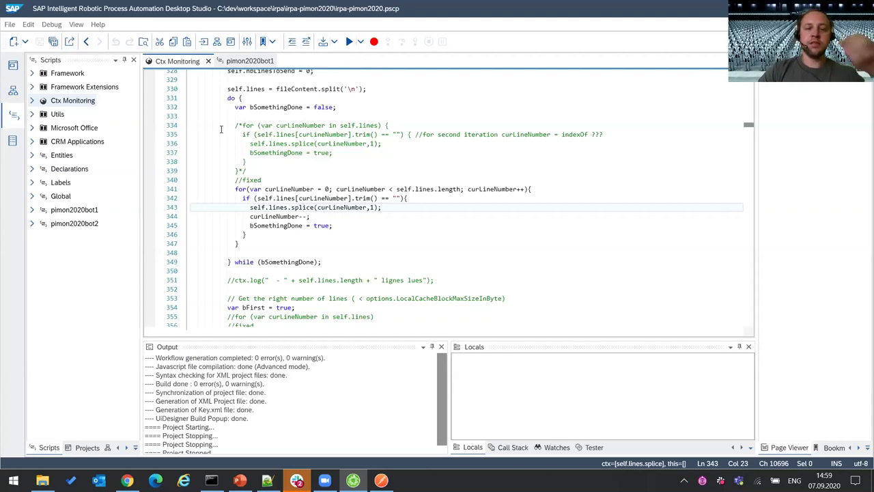
- Bring up the irpa-pimon2020 Cloud Studio project and show the Desktop Agent's bot list
click(127, 480)
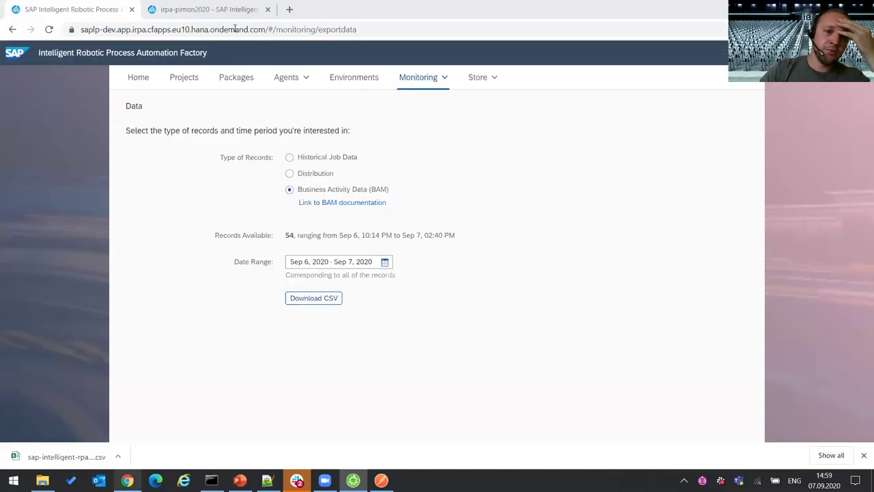
click(191, 9)
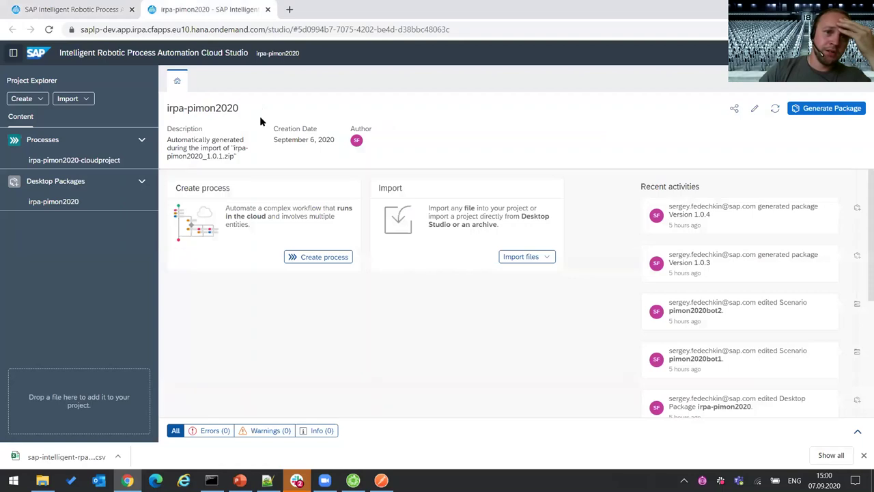
click(863, 455)
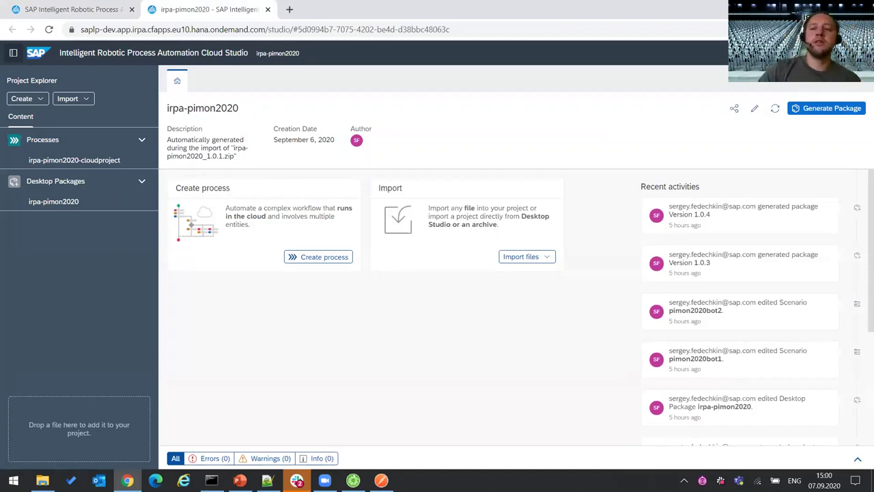
key(alt+Tab)
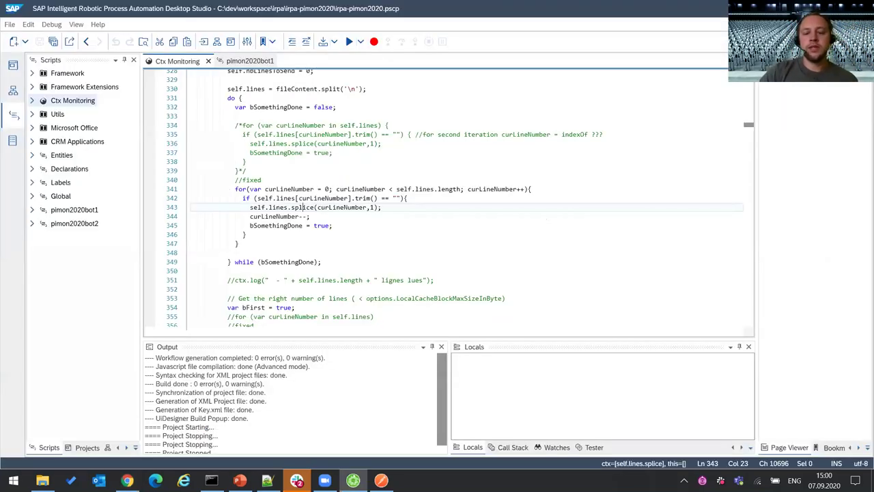
key(alt+Tab)
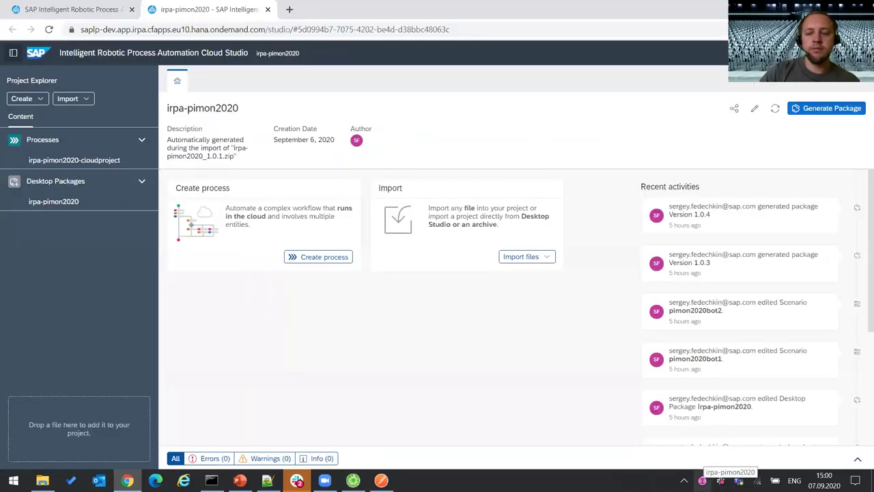
click(702, 480)
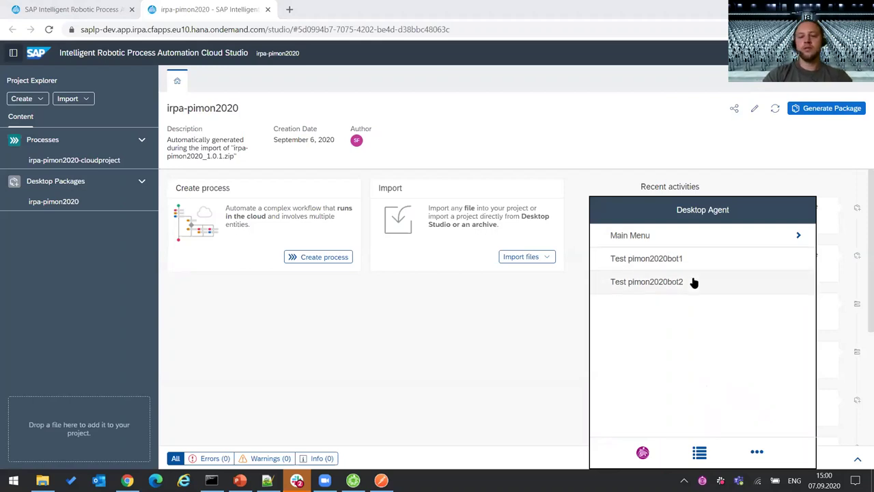
- Run the Test pimon2020bot2 scenario from Desktop Agent and close its image dialog
click(693, 281)
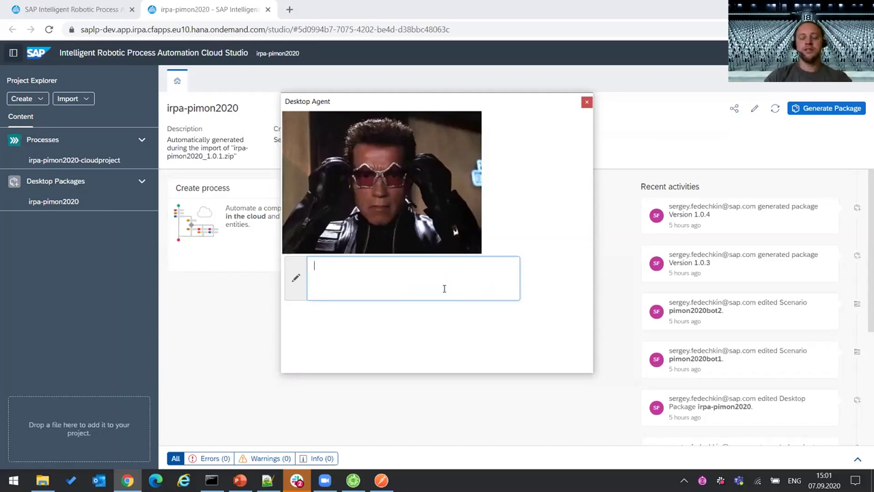
click(587, 104)
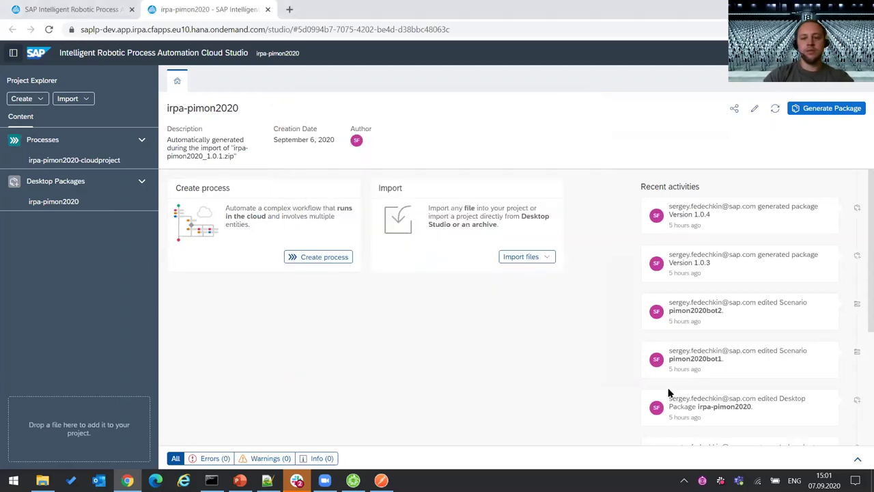
click(684, 481)
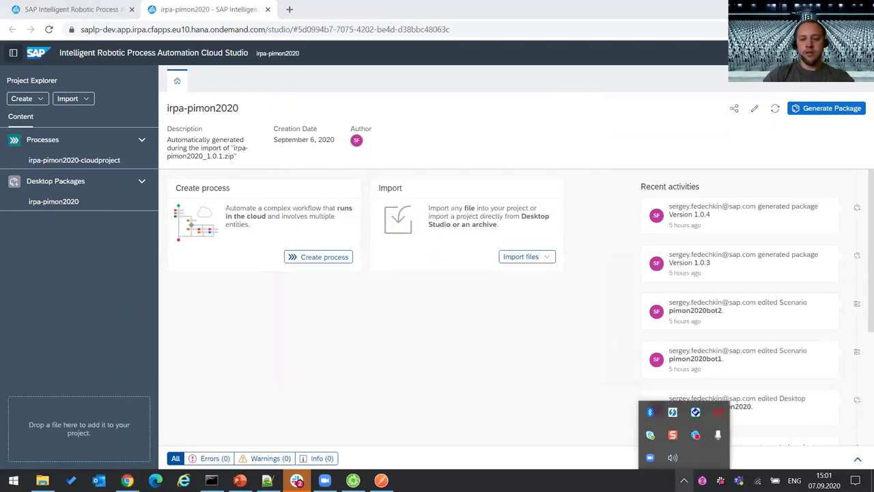
click(684, 480)
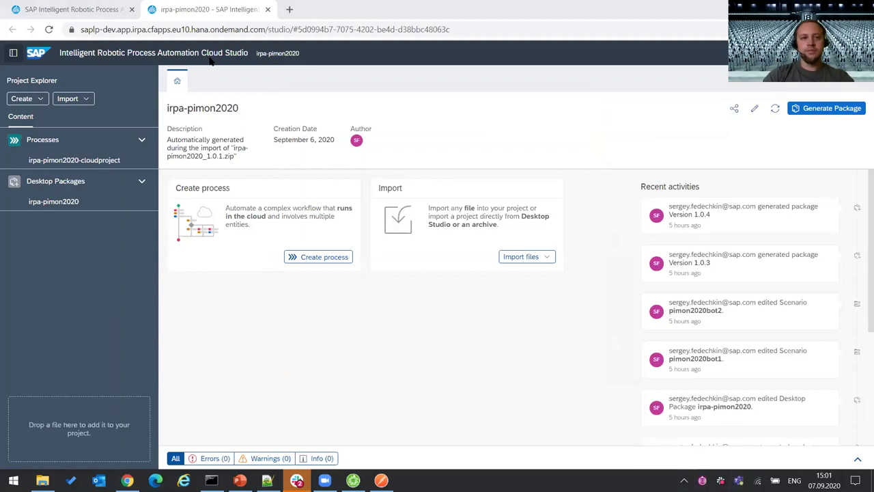
click(381, 480)
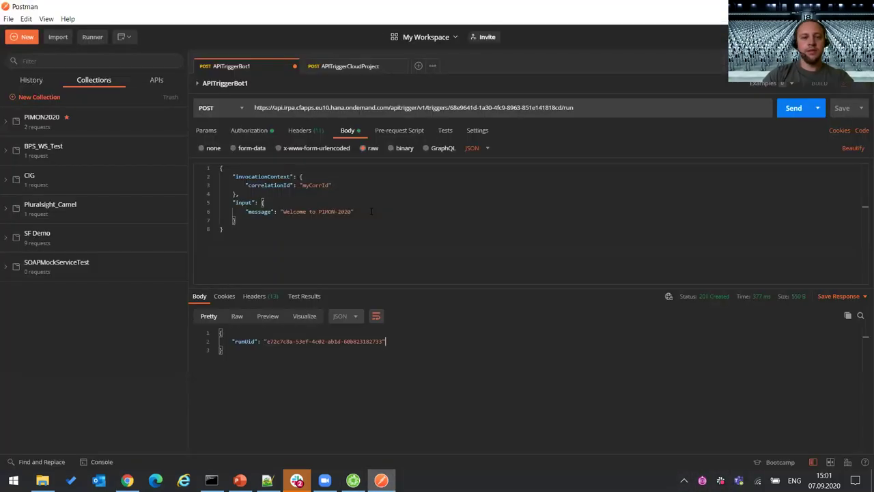
- Send APITriggerCloudProject with body message 'We are humans !', getting a deployment-not-active 400 error
click(345, 67)
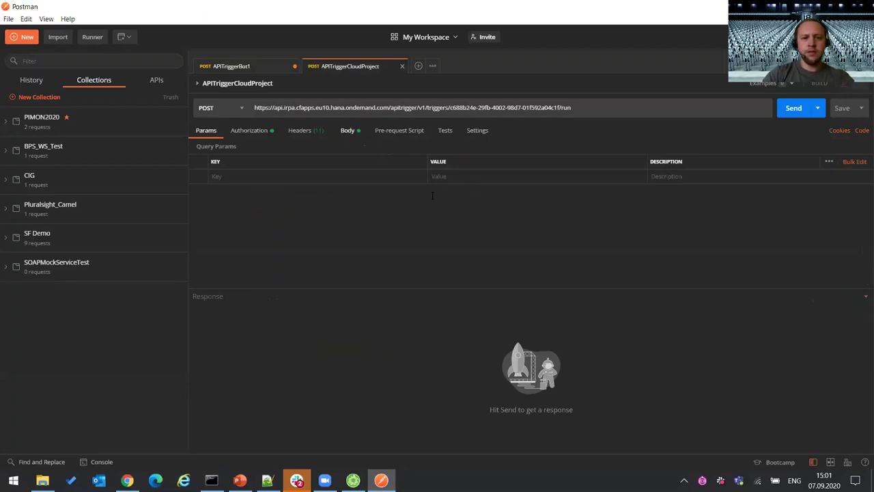
click(347, 129)
key(ctrl+shift+Left)
key(ctrl+shift+Left)
key(ctrl+shift+Left)
key(ctrl+shift+Left)
key(ctrl+shift+Left)
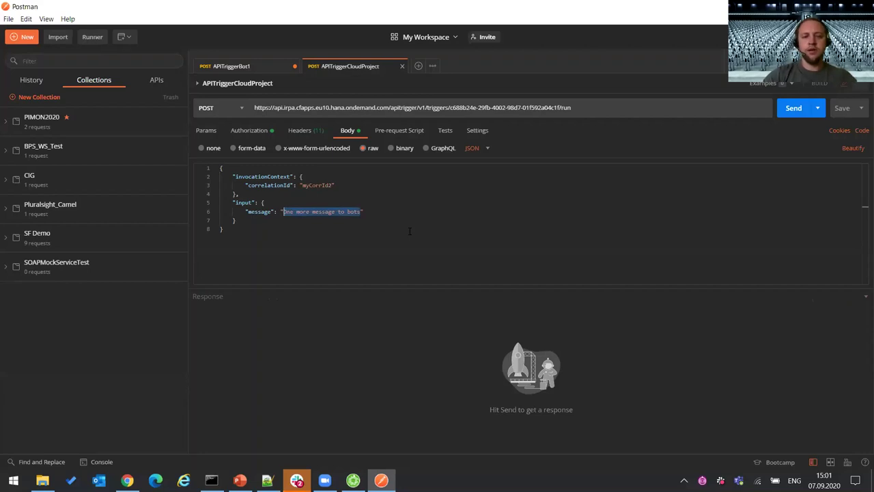
text(We a)
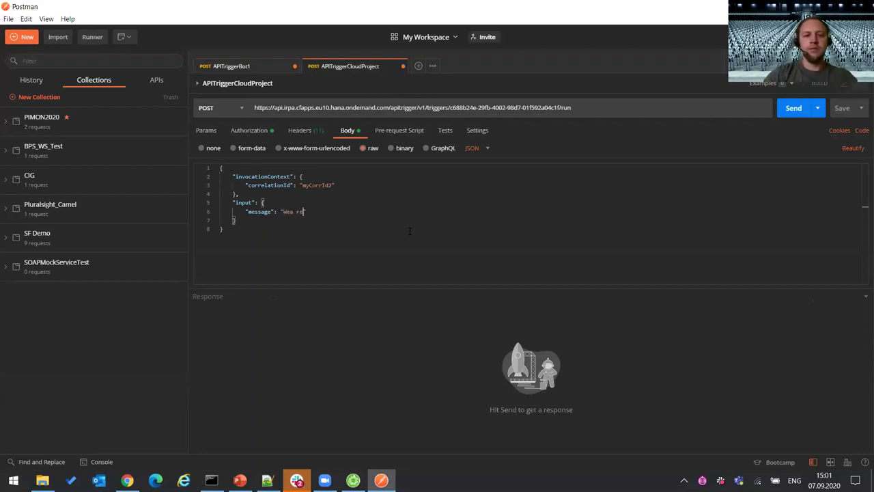
text(re)
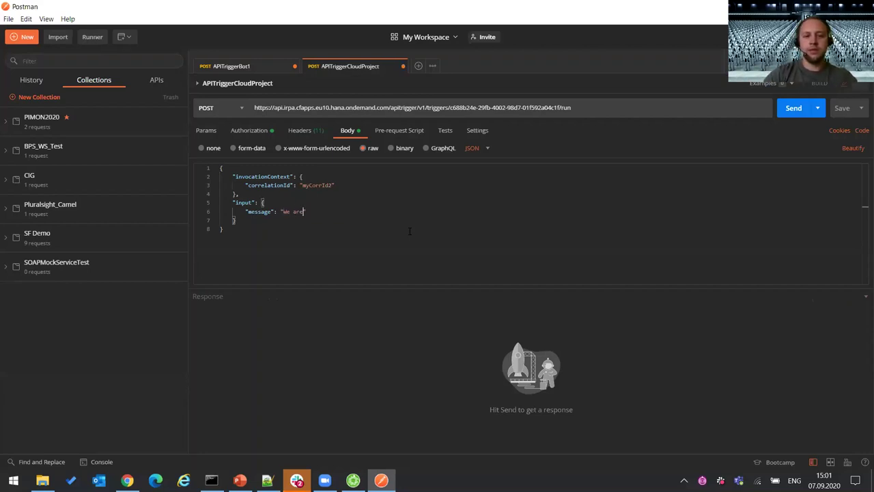
text( hum)
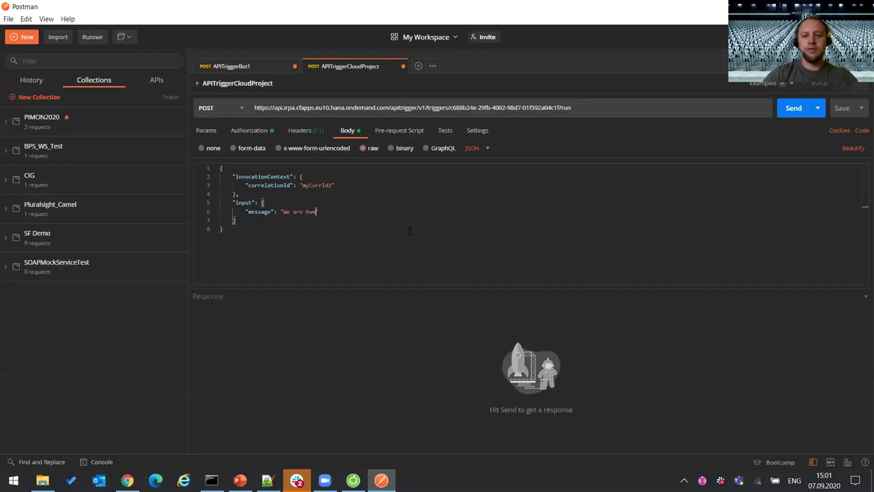
text(ans )
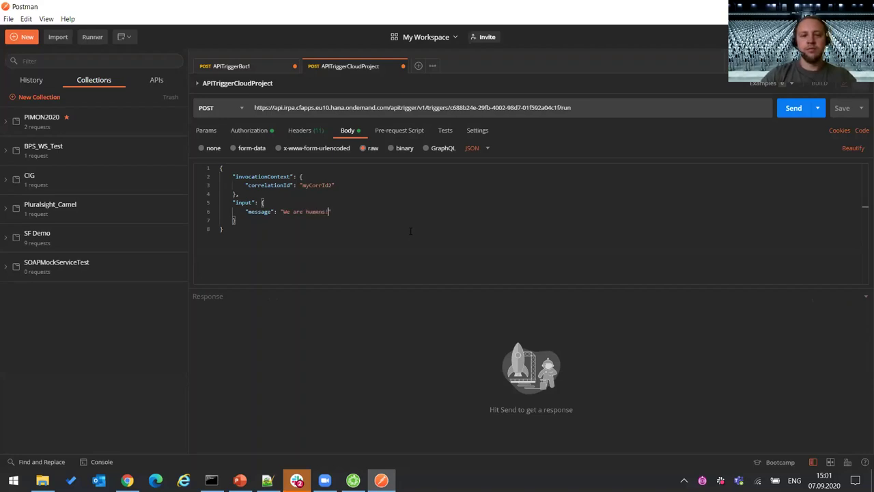
text(!)
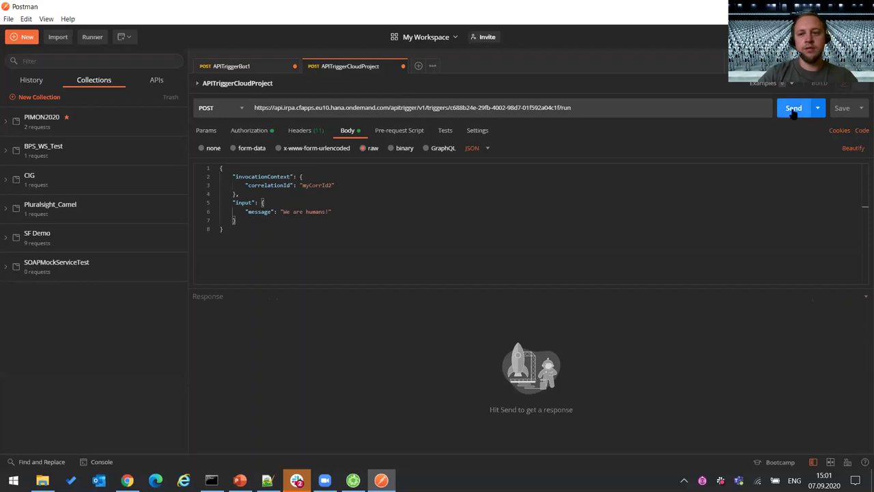
click(795, 108)
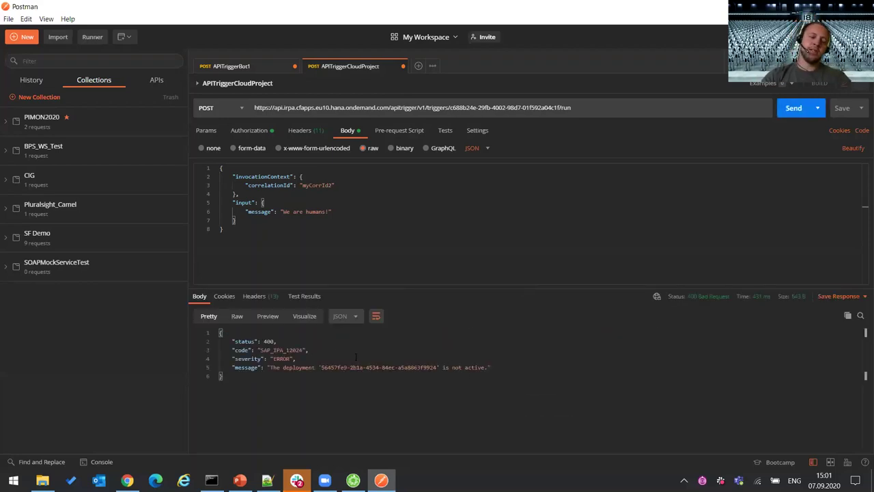
click(533, 367)
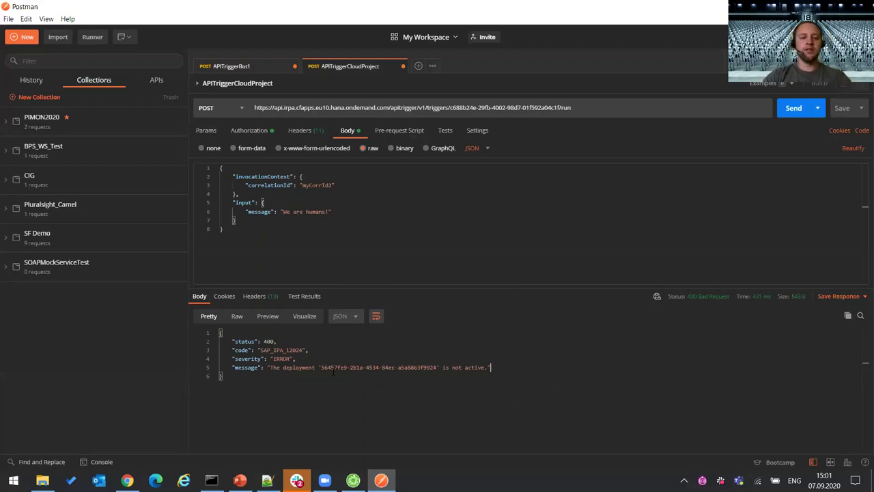
click(127, 480)
- In the PIMON2020 environment, disable the APITriggerBot1 trigger
click(89, 9)
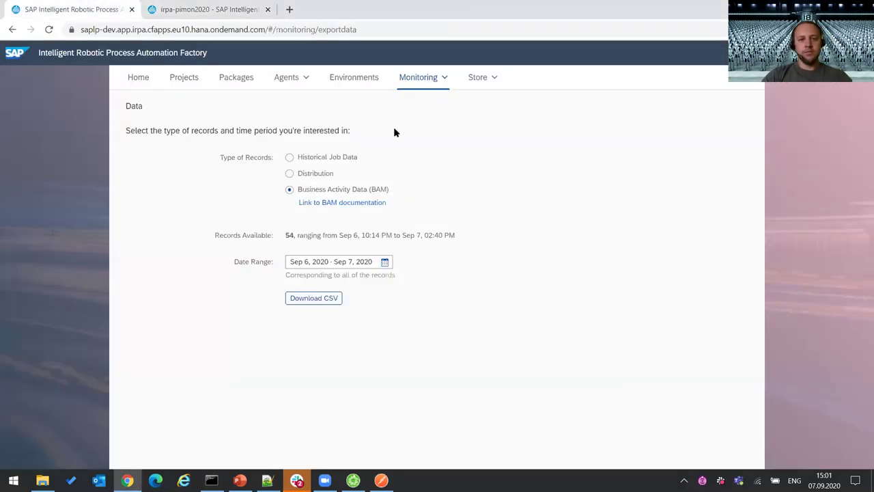
click(369, 84)
click(270, 155)
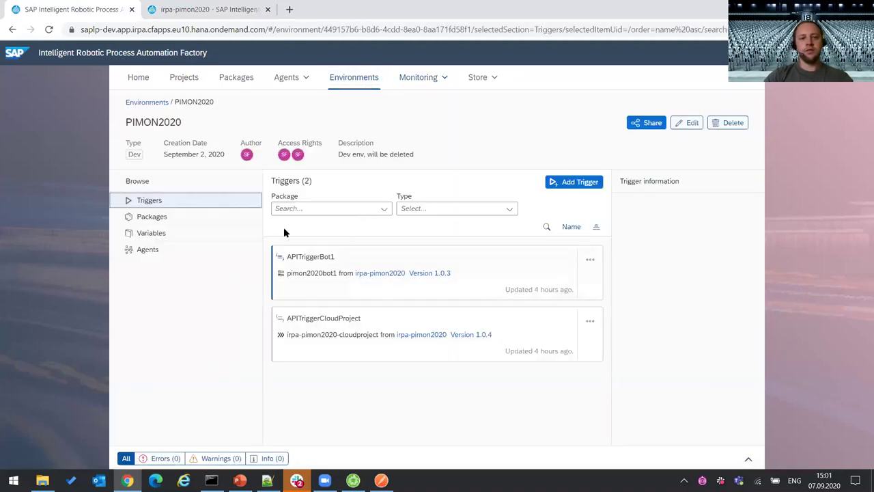
click(590, 260)
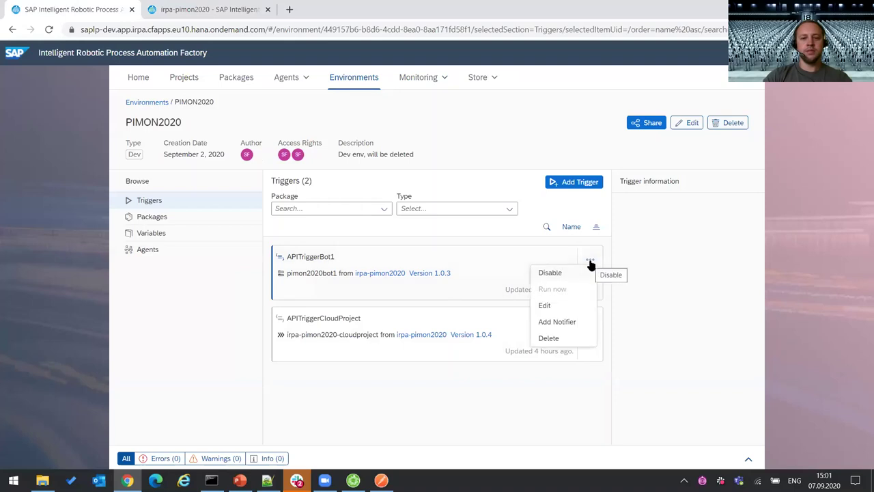
click(566, 273)
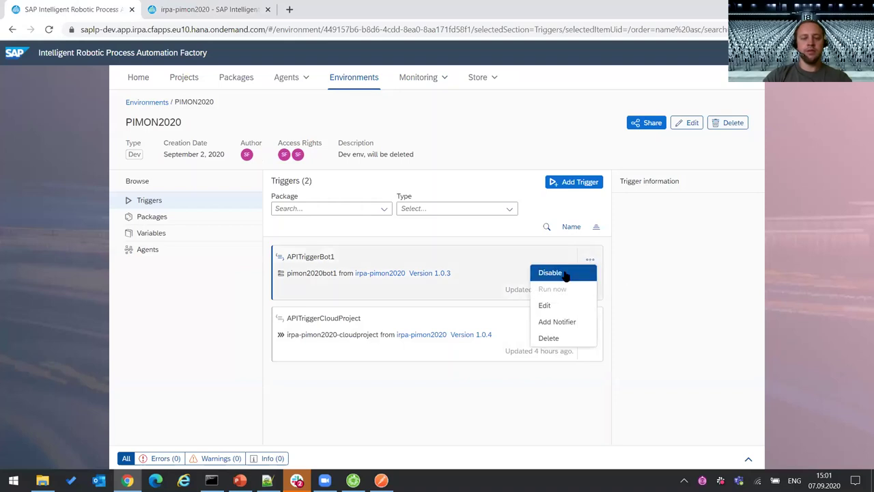
- Disable the first deployed package and check the Desktop Agent's state
click(166, 219)
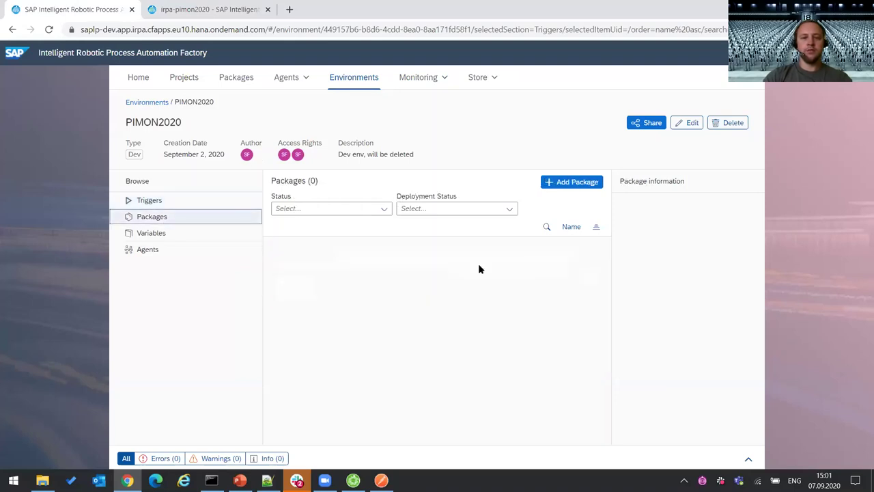
click(590, 275)
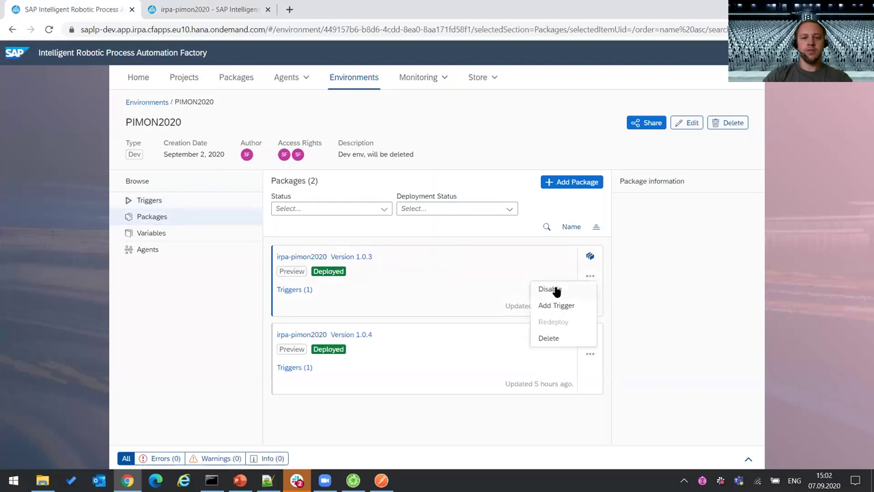
click(556, 289)
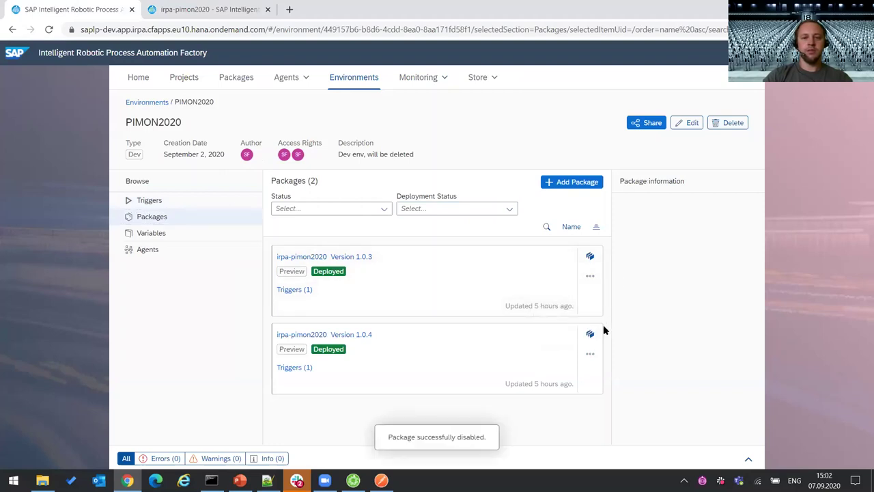
click(591, 360)
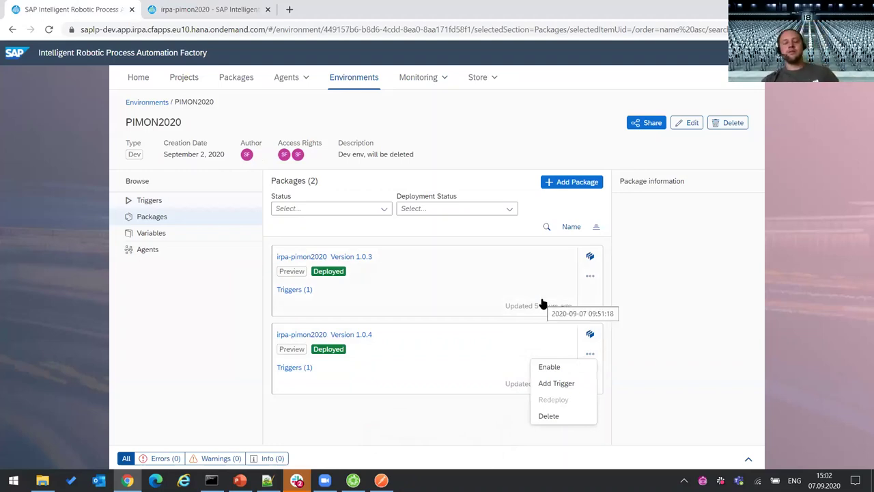
click(690, 262)
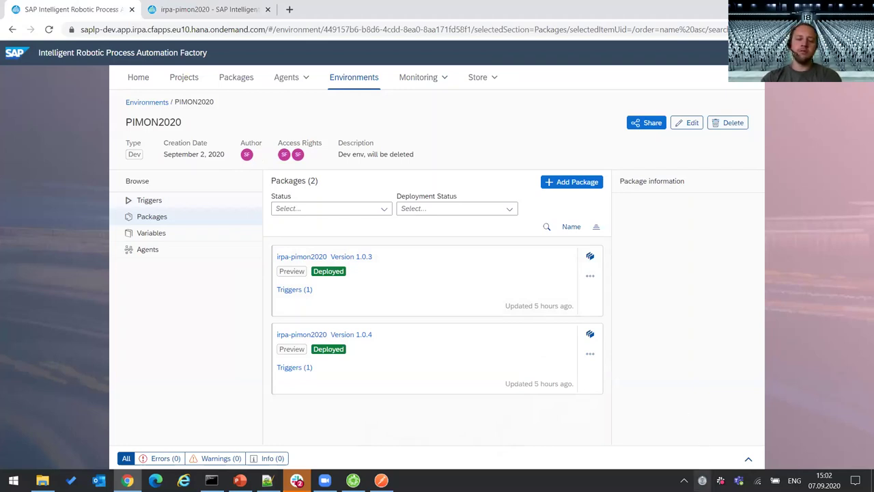
click(703, 480)
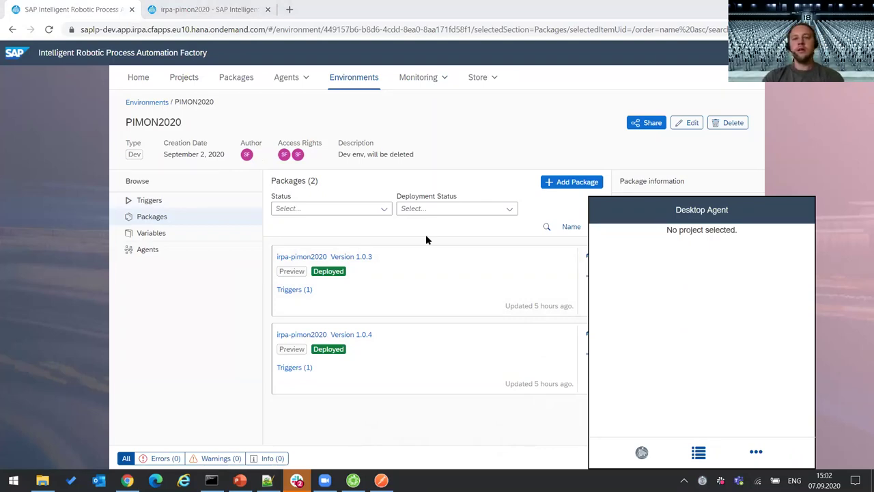
click(82, 9)
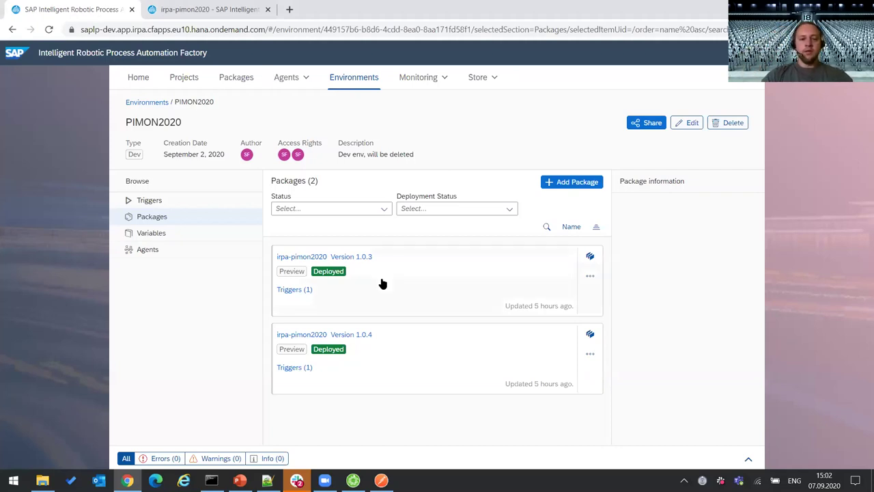
- Re-enable package version 1.0.4, disable APITriggerBot1, and enable the APITriggerCloudProject trigger
click(590, 354)
click(556, 363)
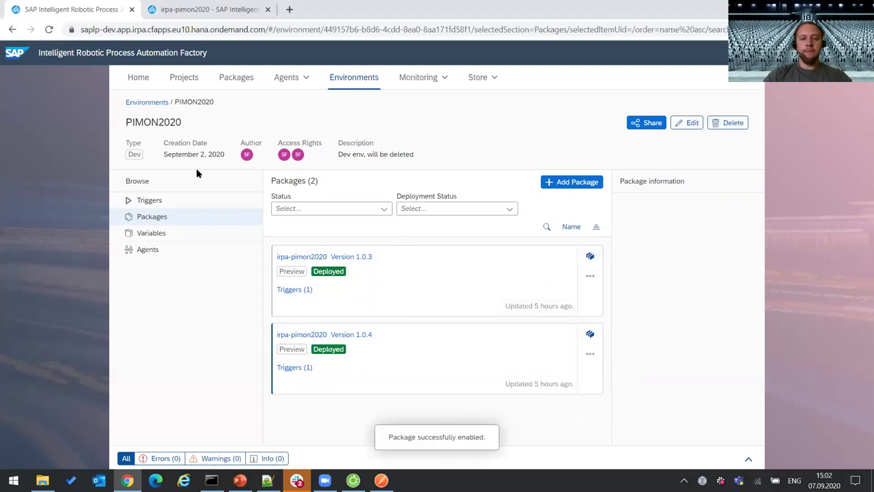
click(157, 202)
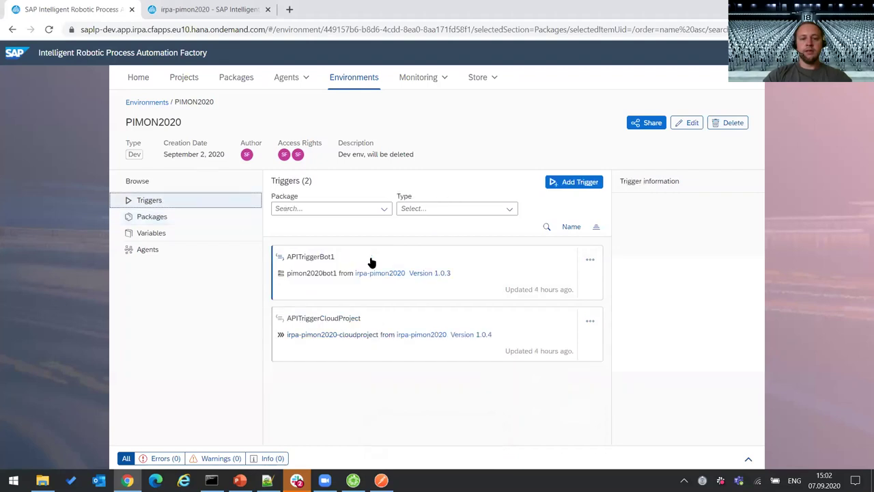
click(591, 260)
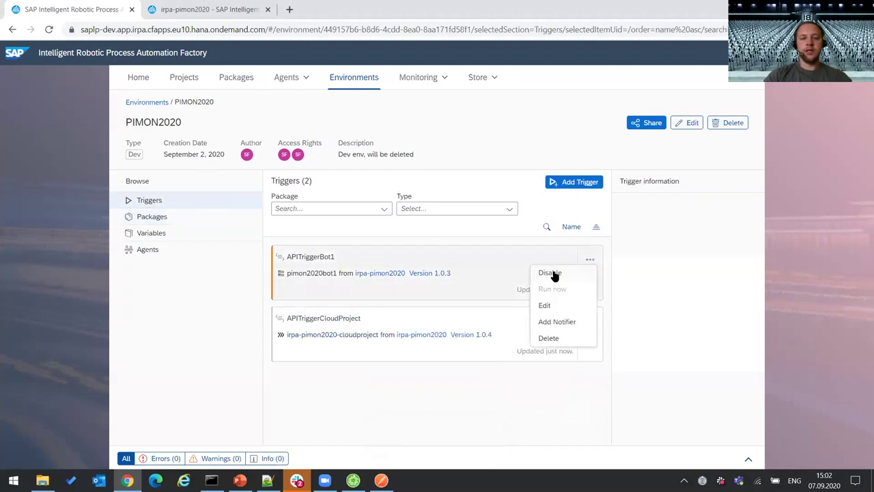
click(556, 273)
click(590, 320)
click(559, 334)
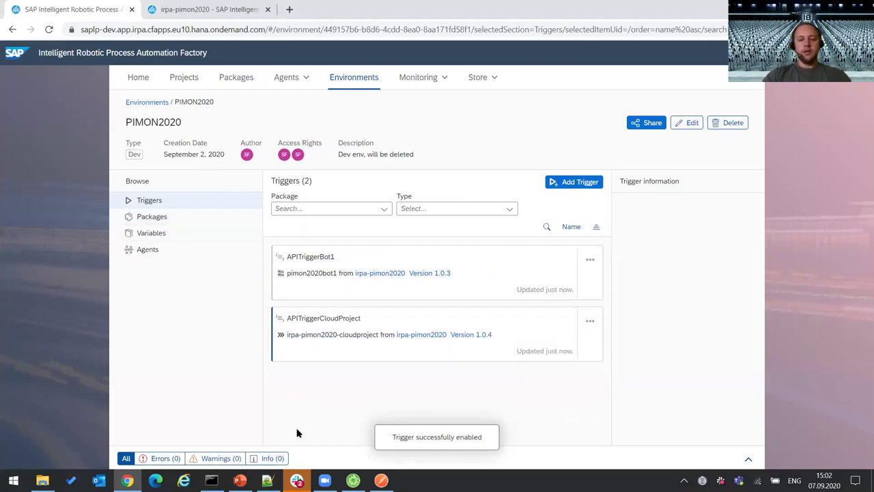
- Resend the APITriggerCloudProject POST request from Postman, now receiving 201 Created with a run id
key(alt+Tab)
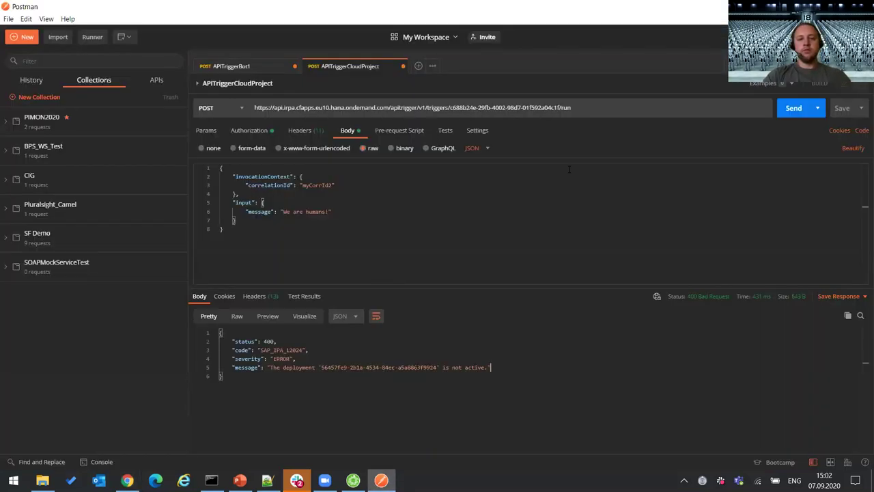
click(784, 111)
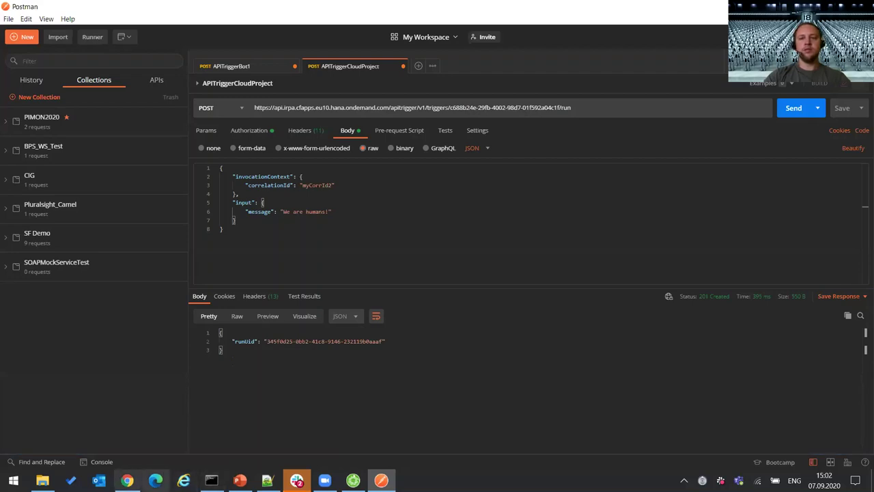
click(127, 480)
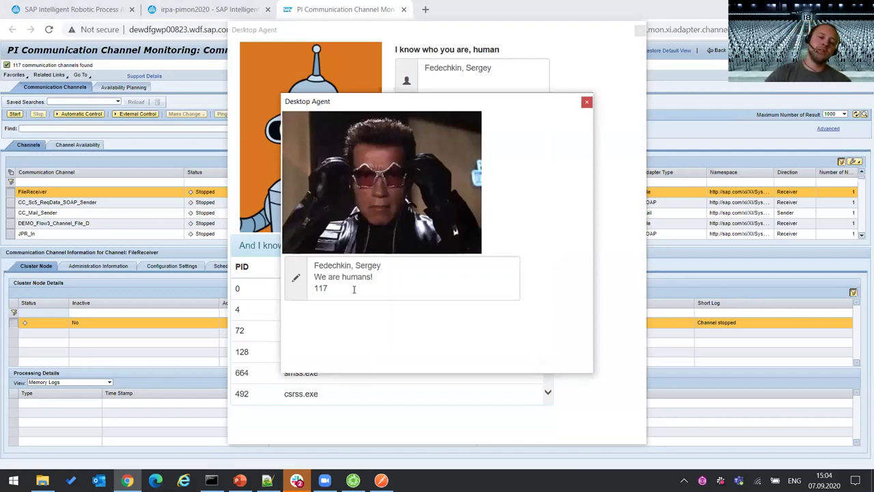
- Select all the text in the bot's summary popup, then close that popup
click(324, 288)
key(ctrl+a)
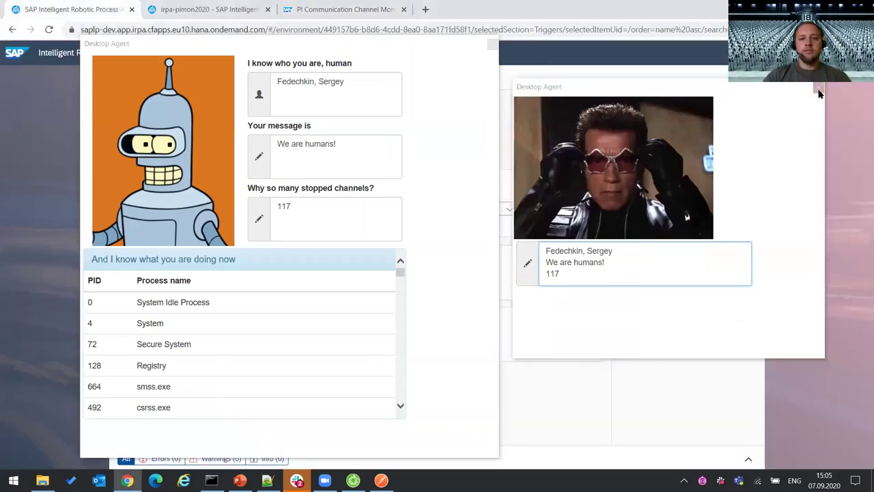
click(819, 88)
- Inspect pimon2020bot1 and pimon2020bot2 job details, then expand the latest cloudproject run
click(492, 44)
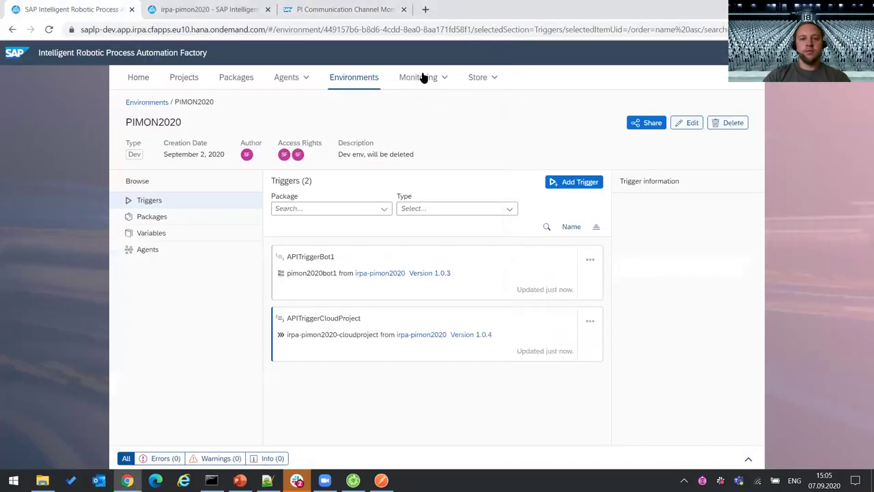
click(440, 77)
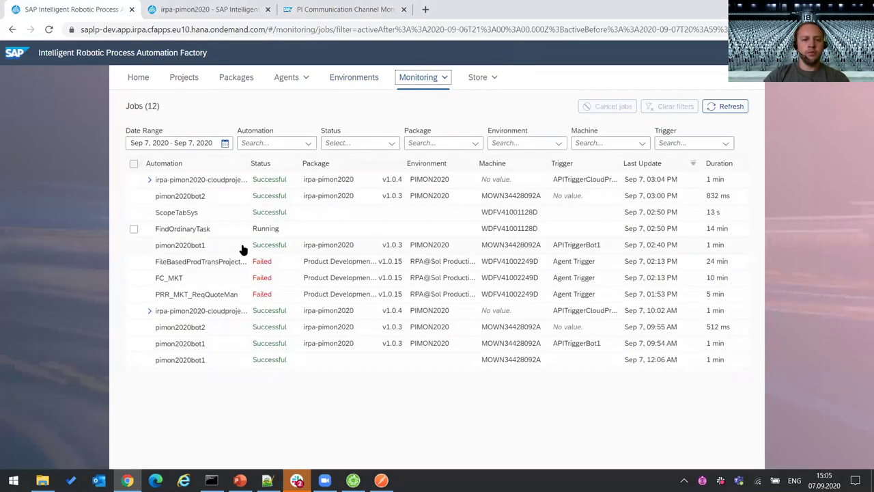
click(336, 250)
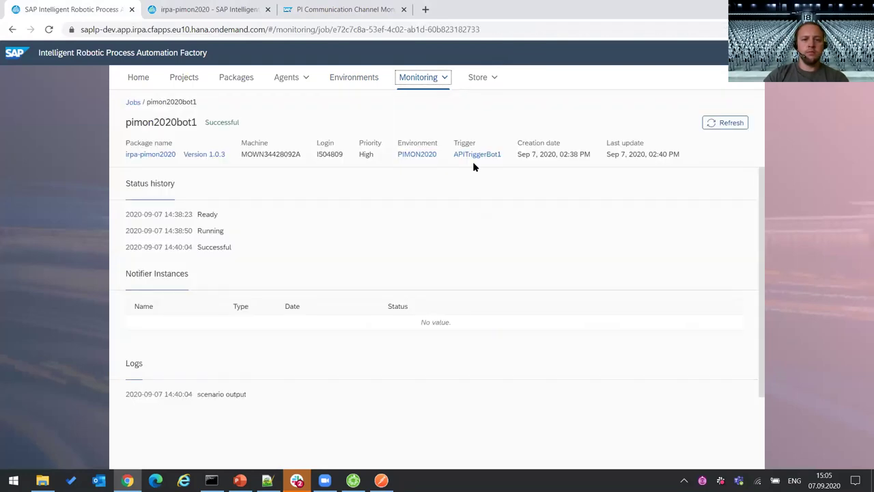
click(133, 102)
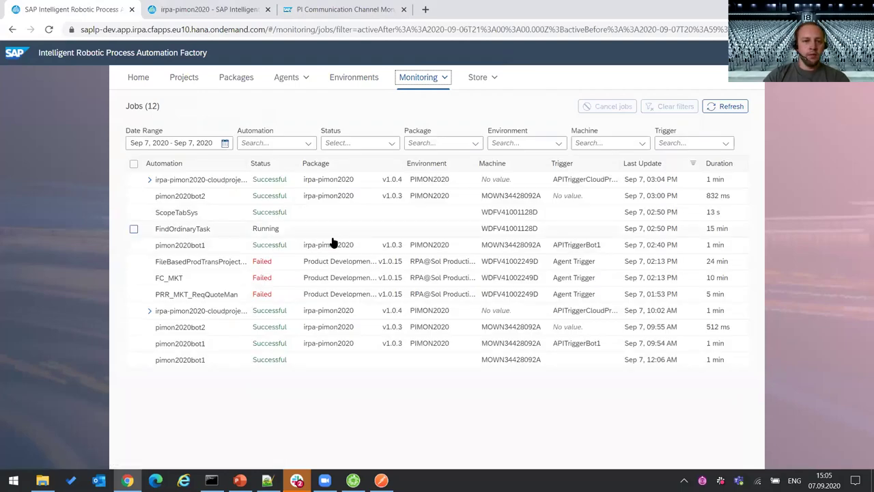
click(278, 196)
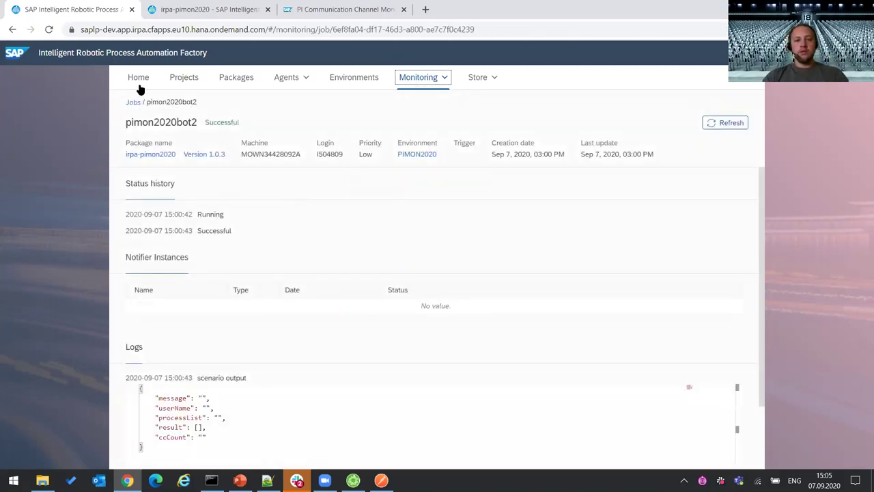
click(133, 103)
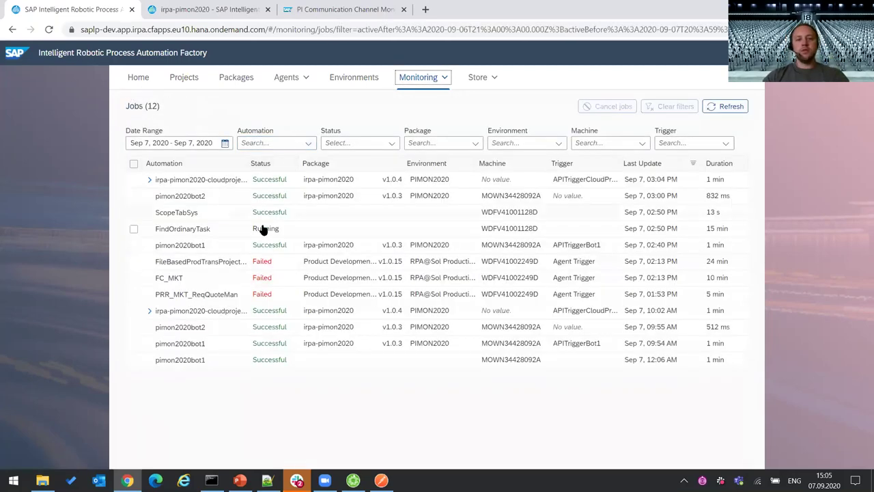
click(151, 180)
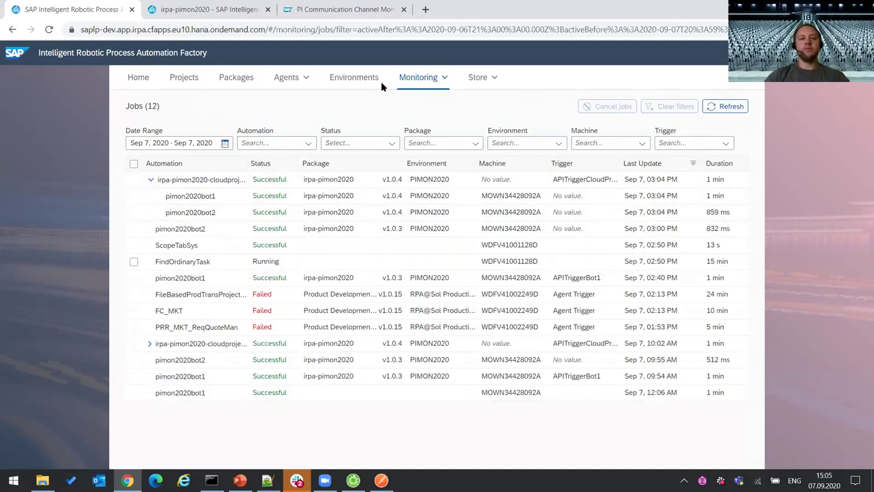
- View the 63 Business Activity Data (BAM) records under Monitoring > Data, then minimize Chrome
click(445, 78)
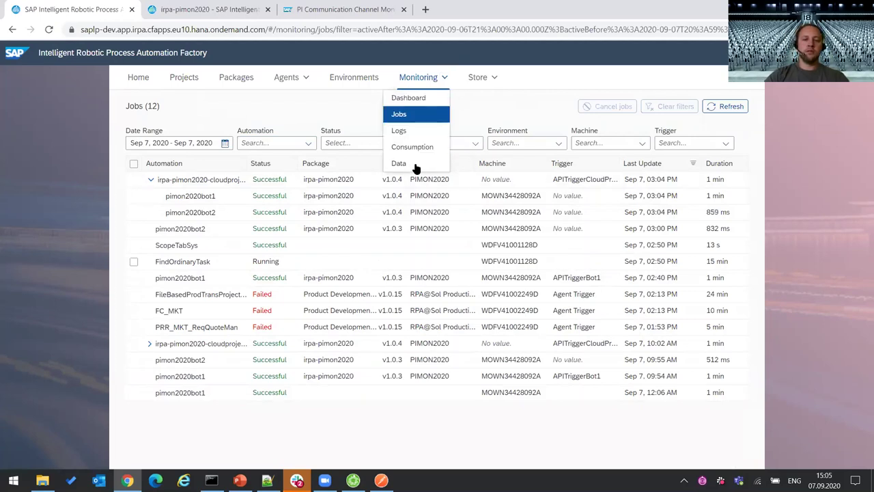
click(414, 165)
click(352, 191)
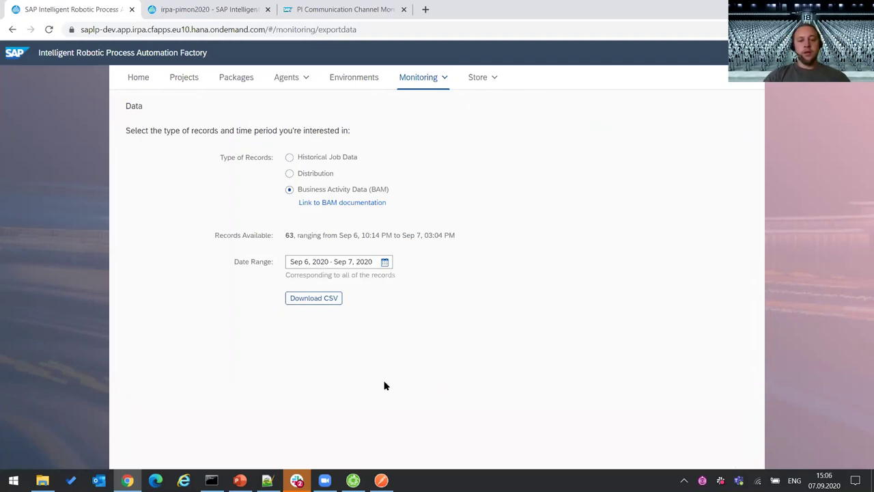
mouse_move(240, 480)
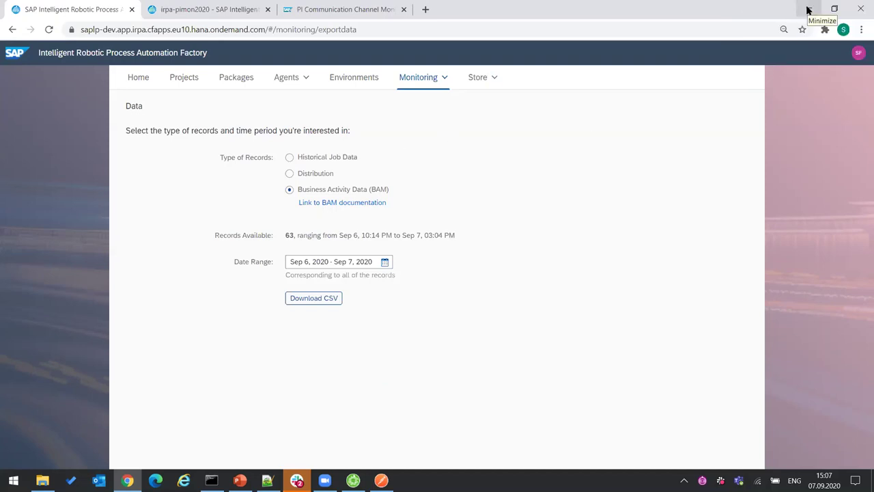
click(800, 15)
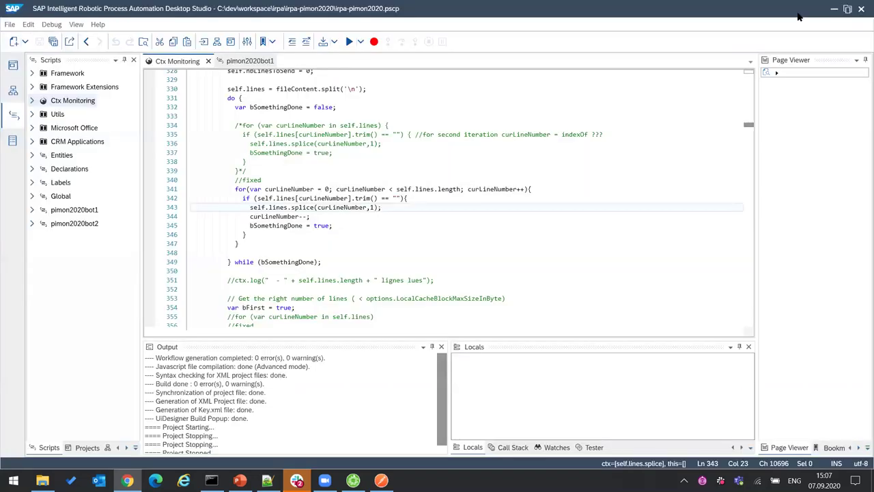